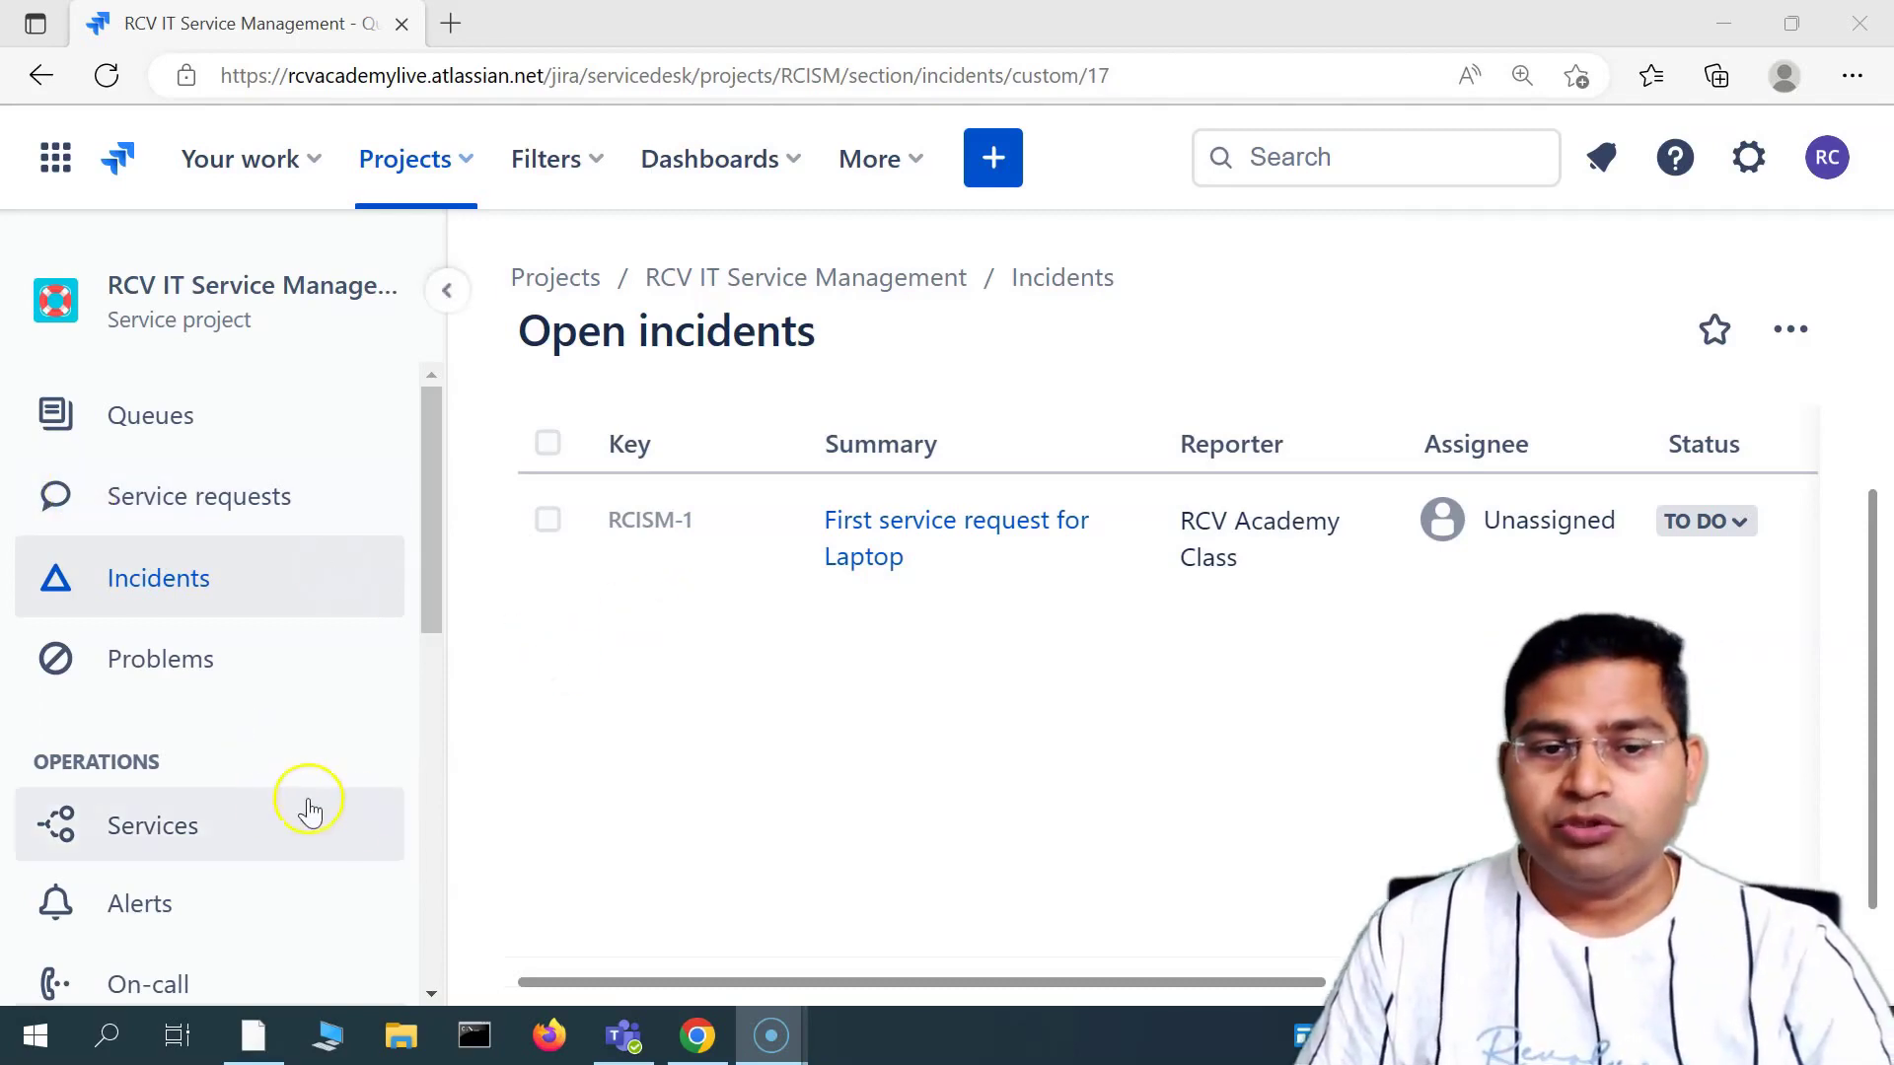
# - Open the Issue types page in the RCV IT Service Management project's settings and enlarge the page to 150%
pyautogui.scroll(-9, 272, 804)
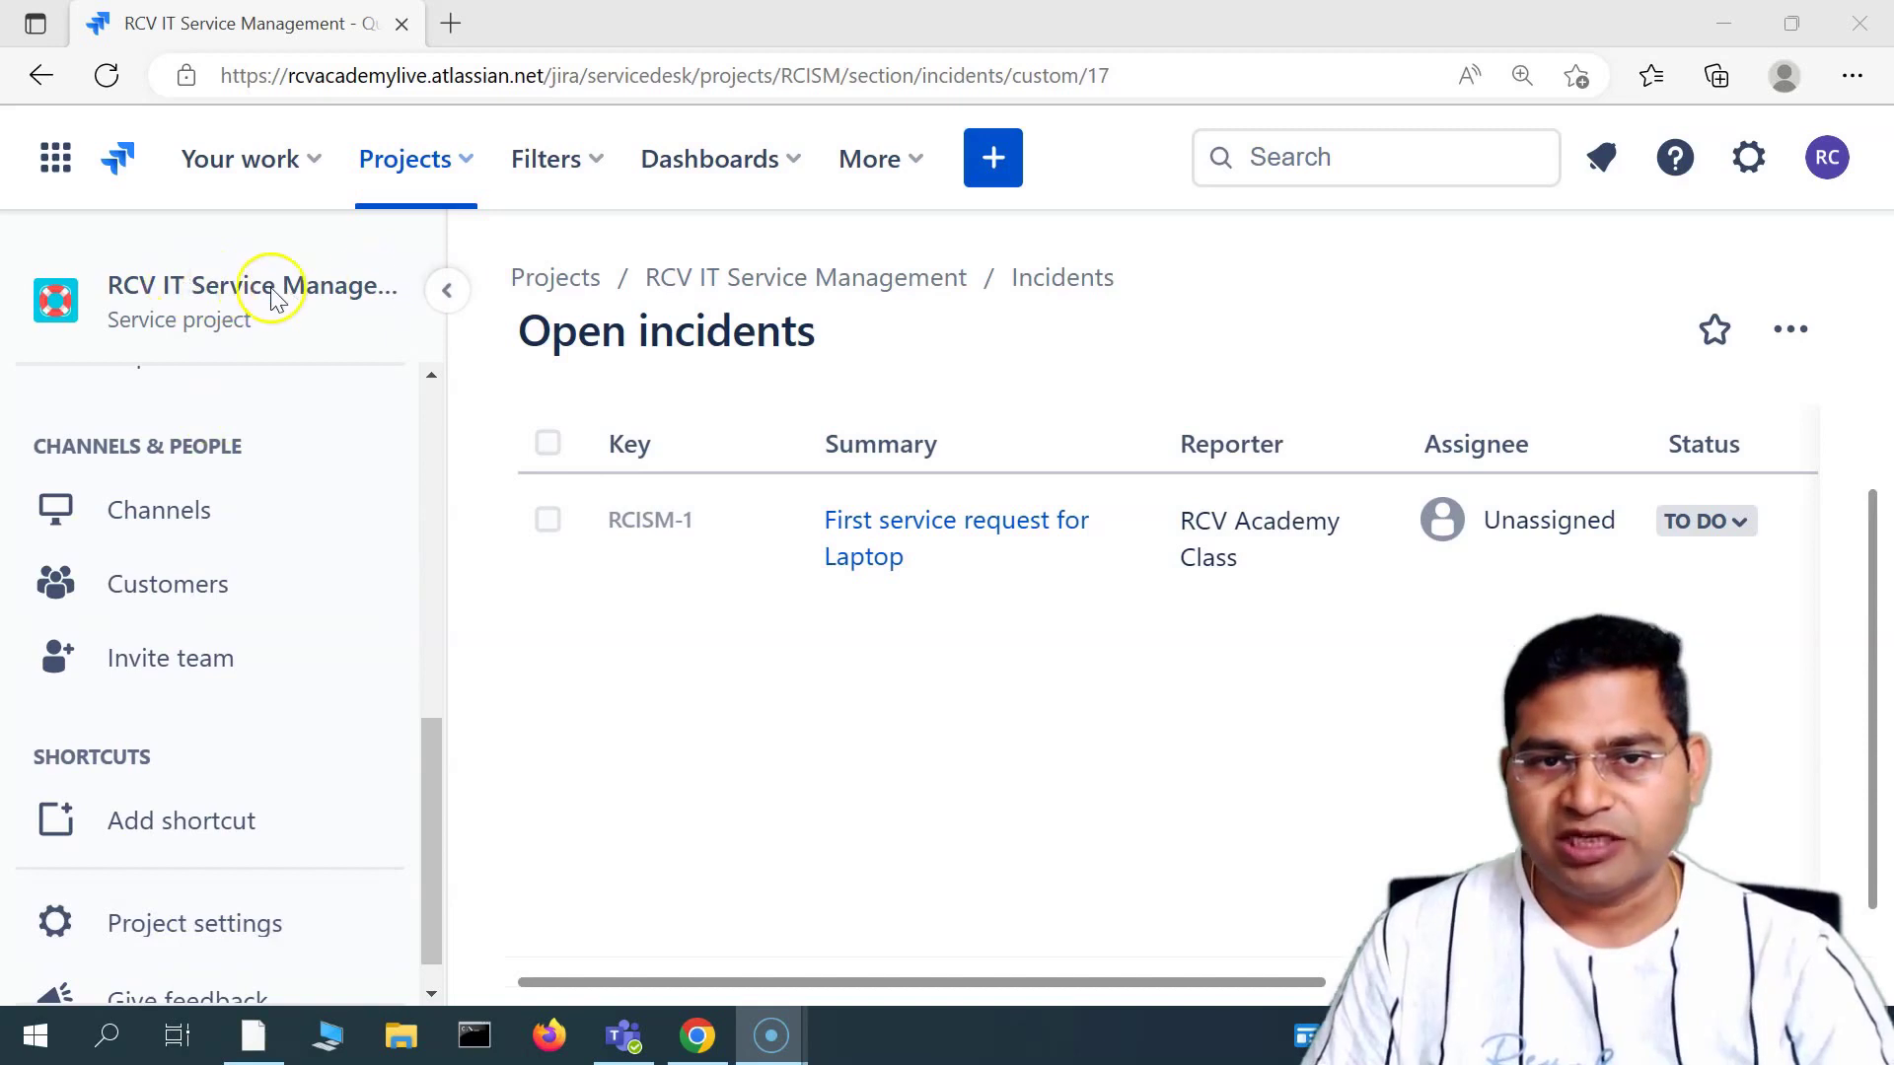
pyautogui.click(251, 932)
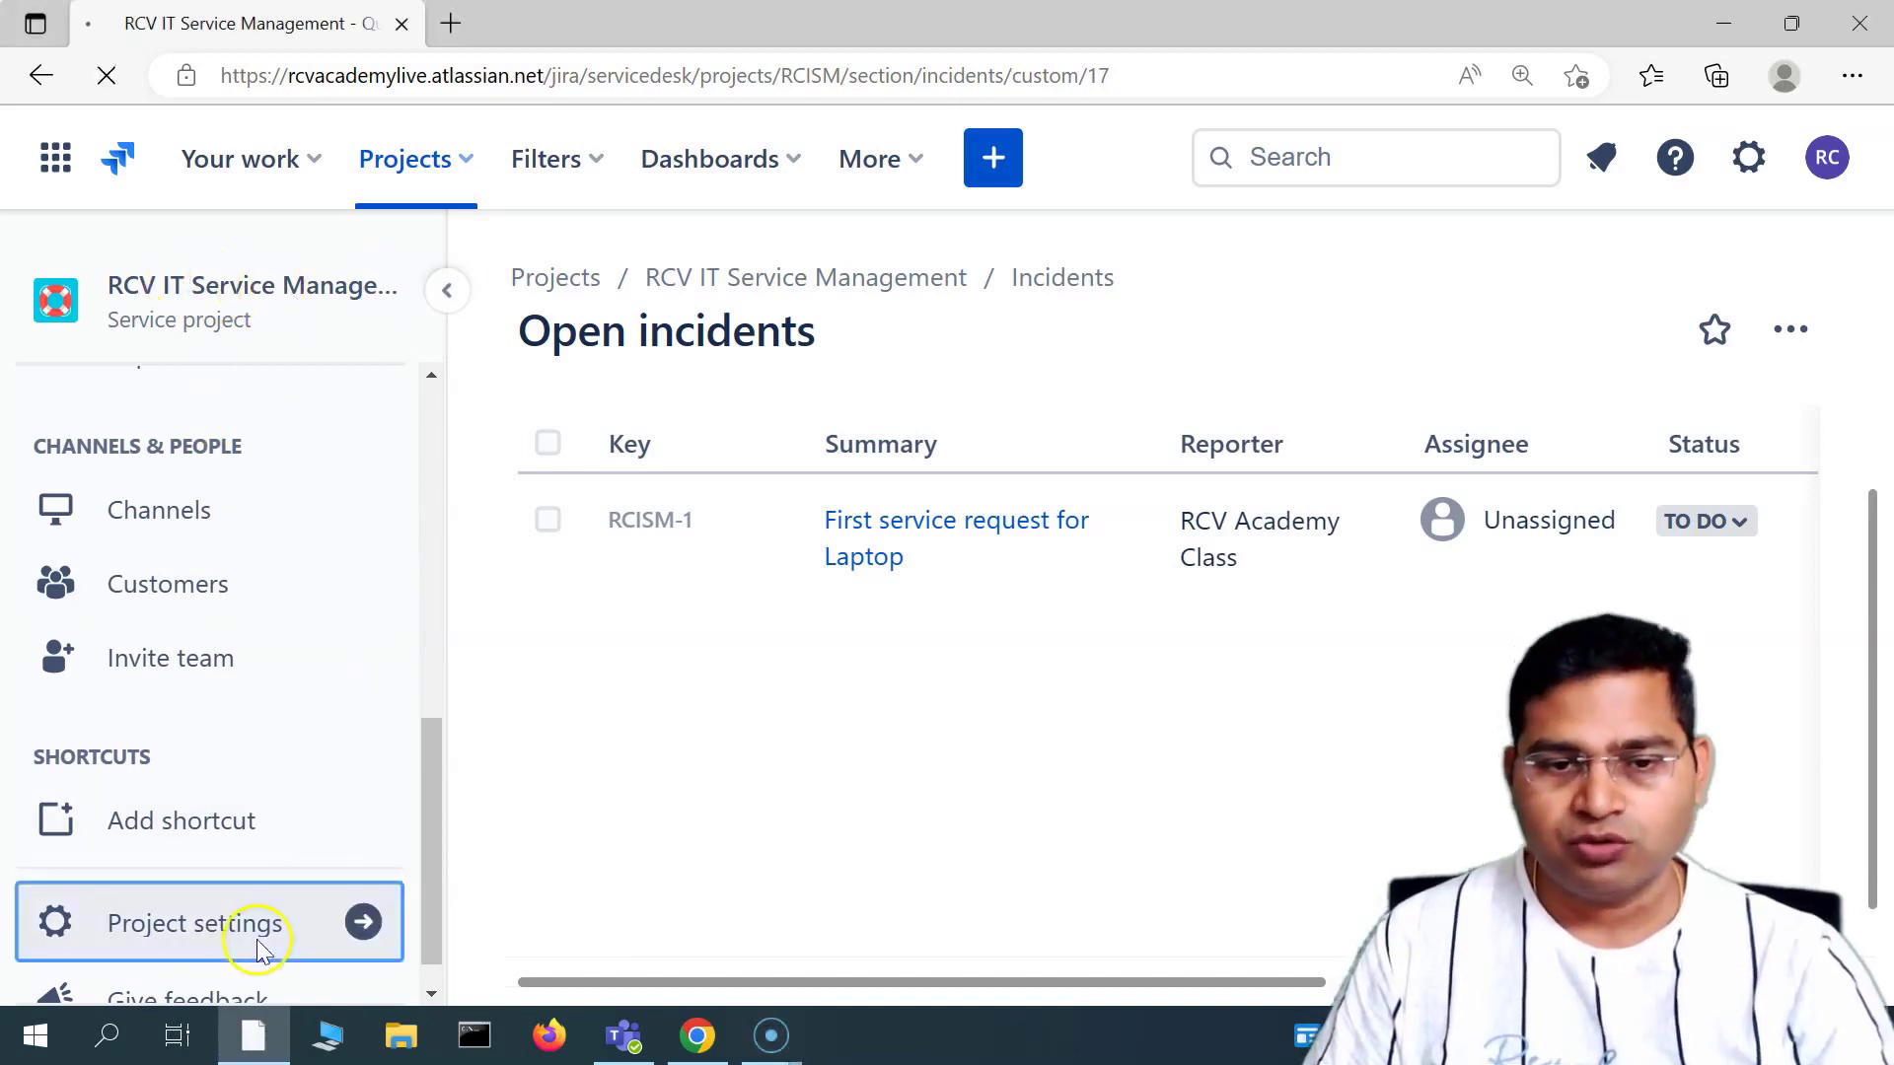
pyautogui.scroll(-2, 220, 868)
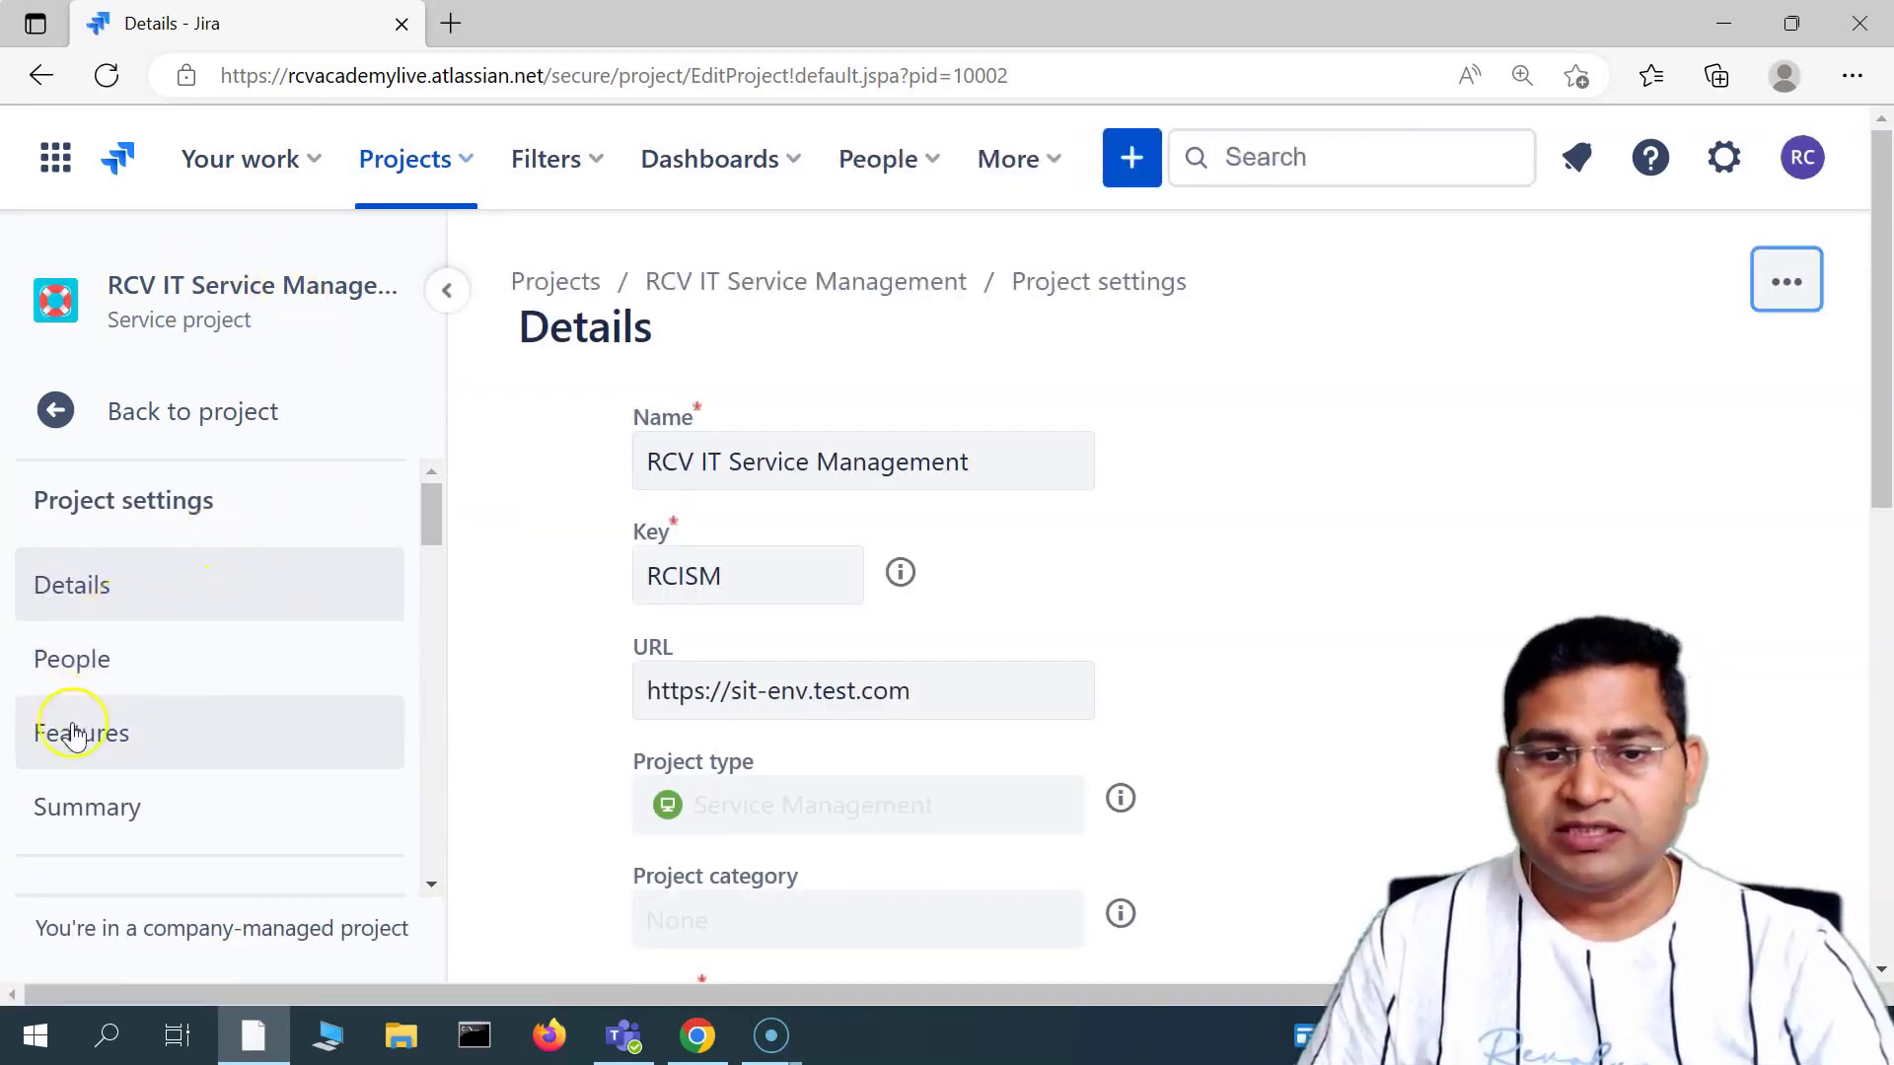
pyautogui.scroll(-1, 190, 826)
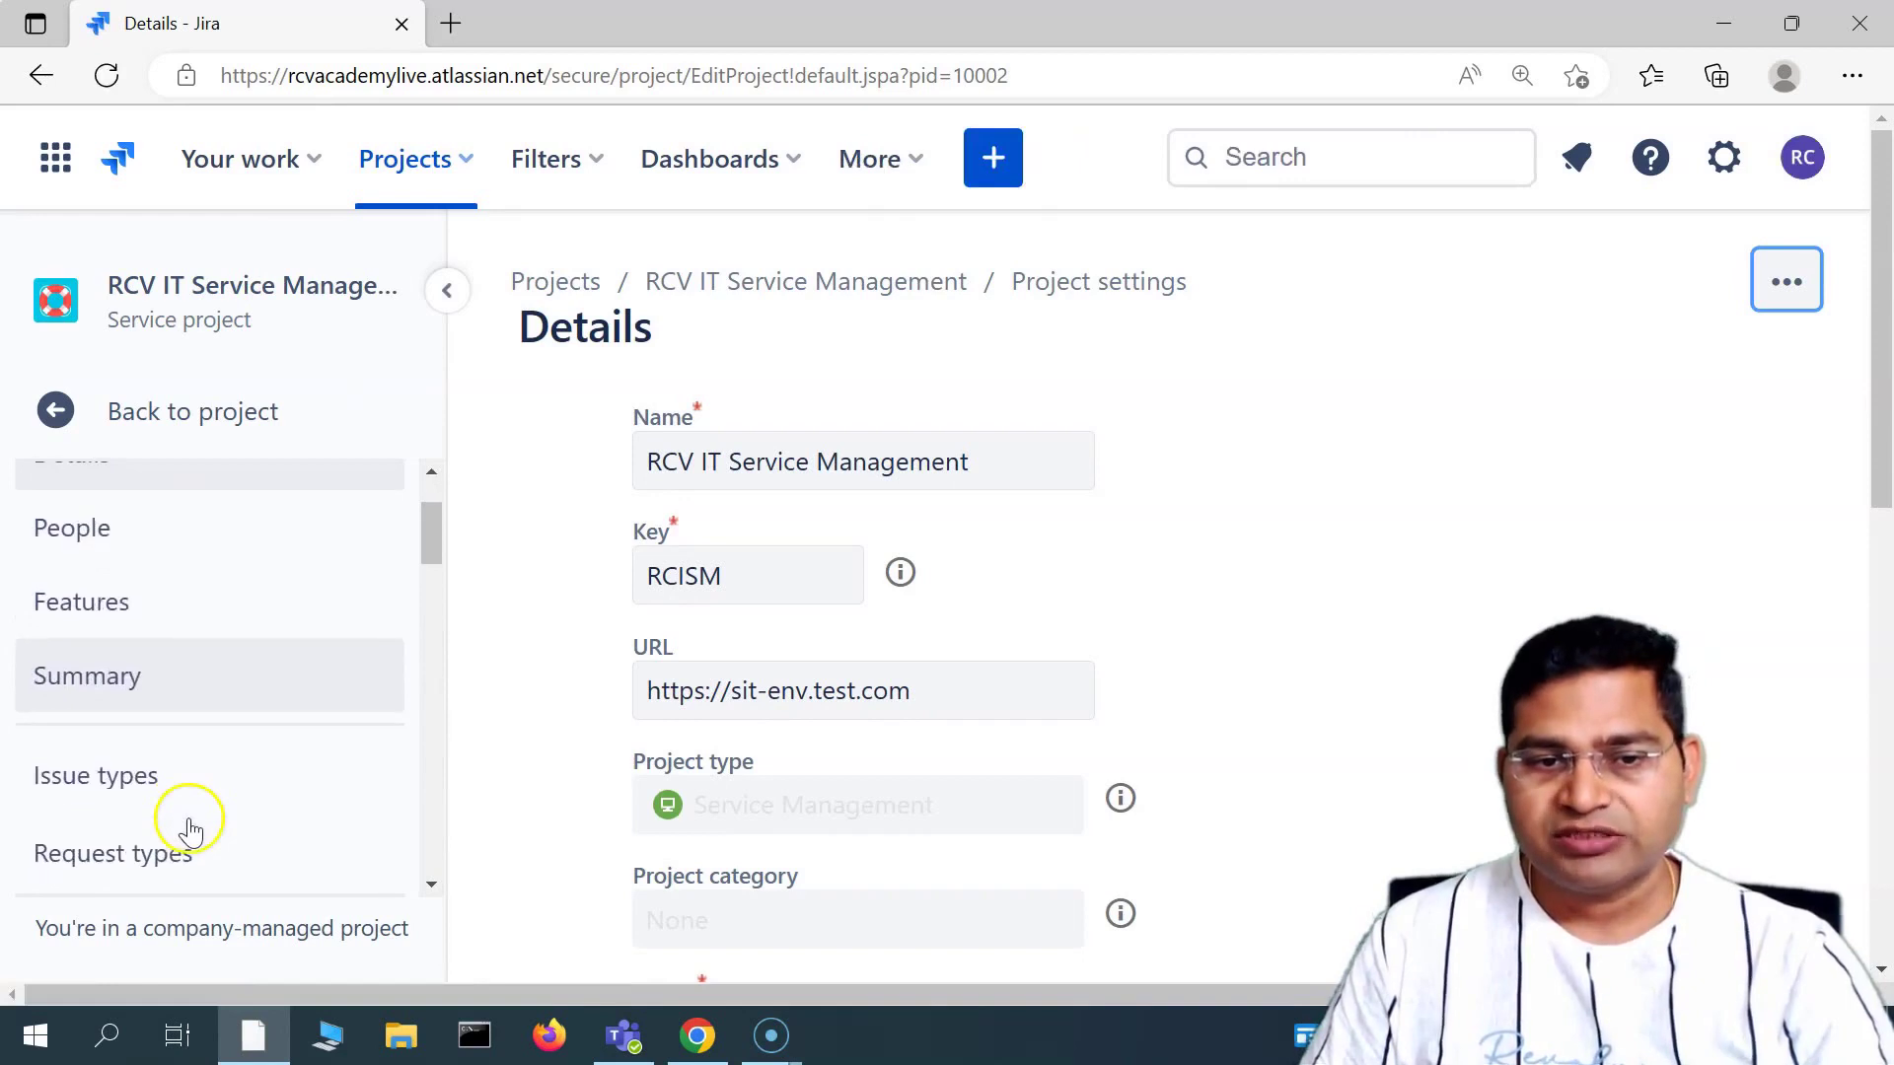
pyautogui.click(120, 799)
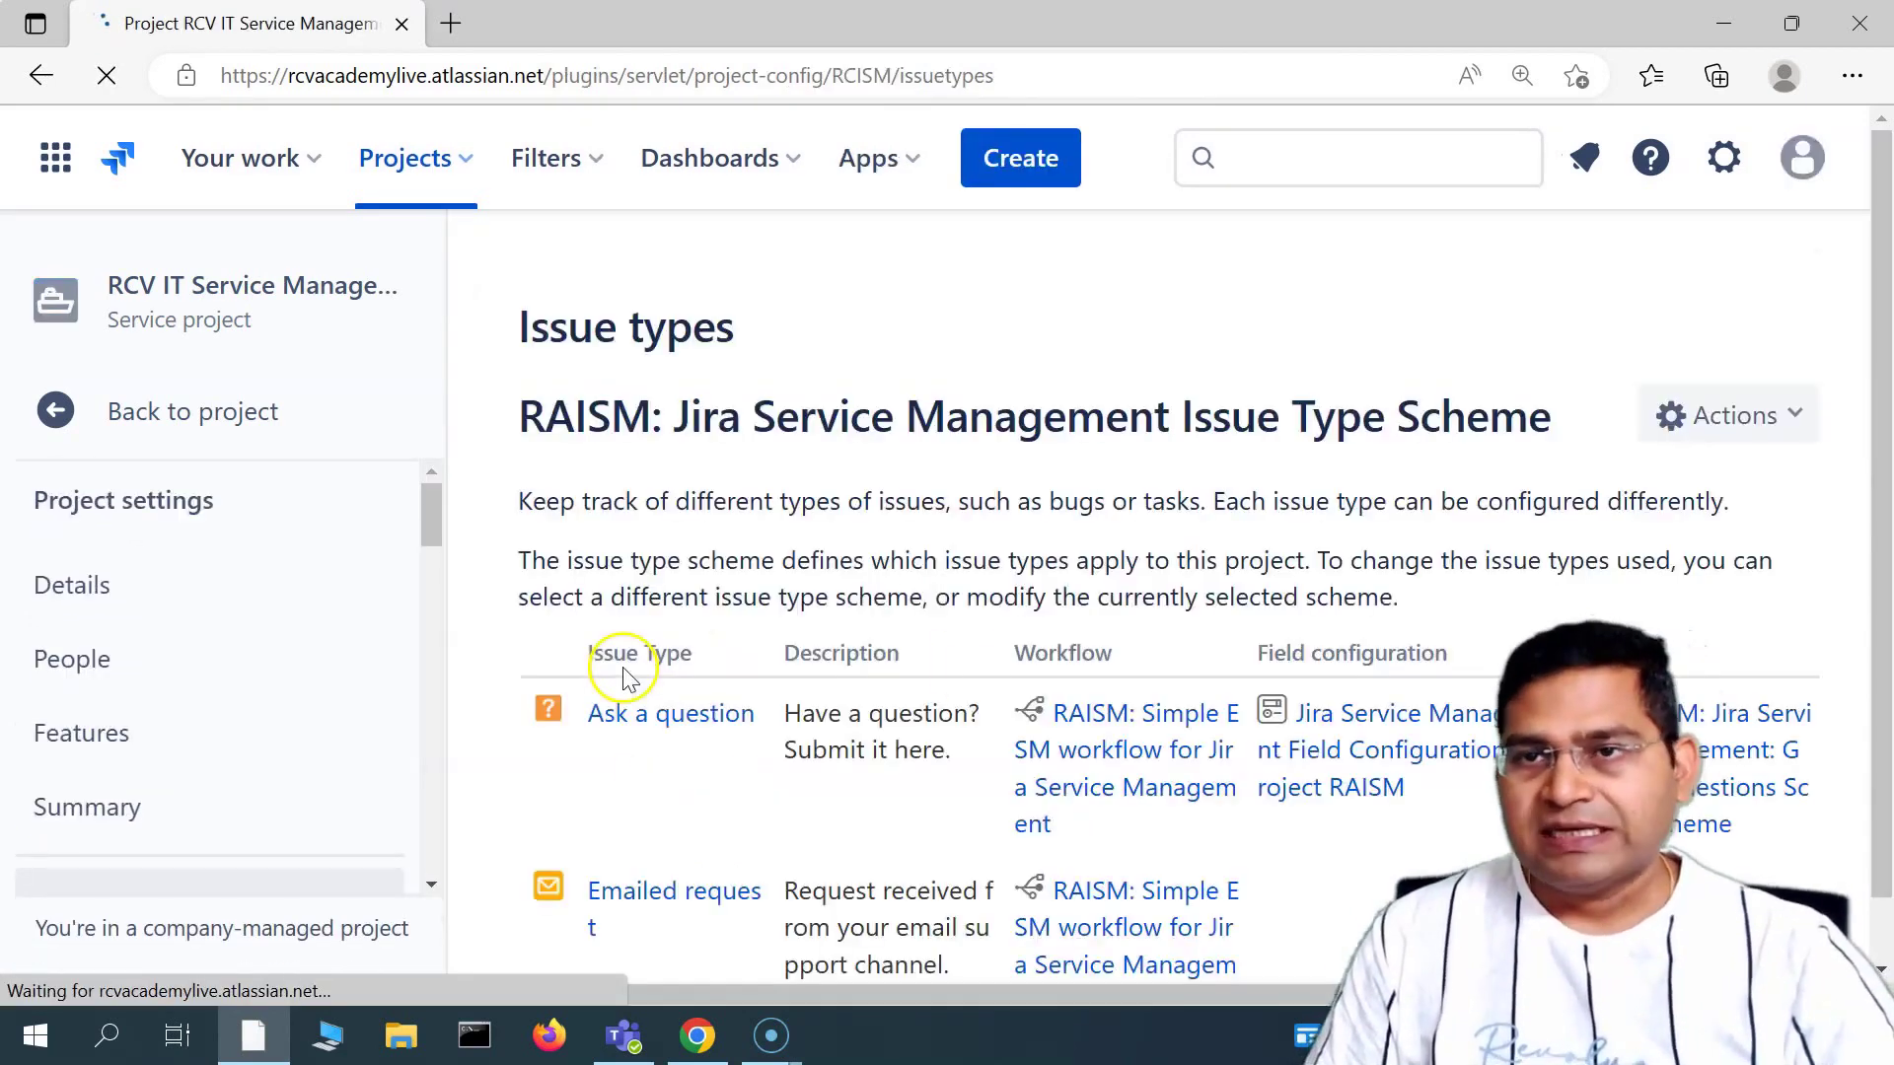
pyautogui.hotkey('ctrl', '+')
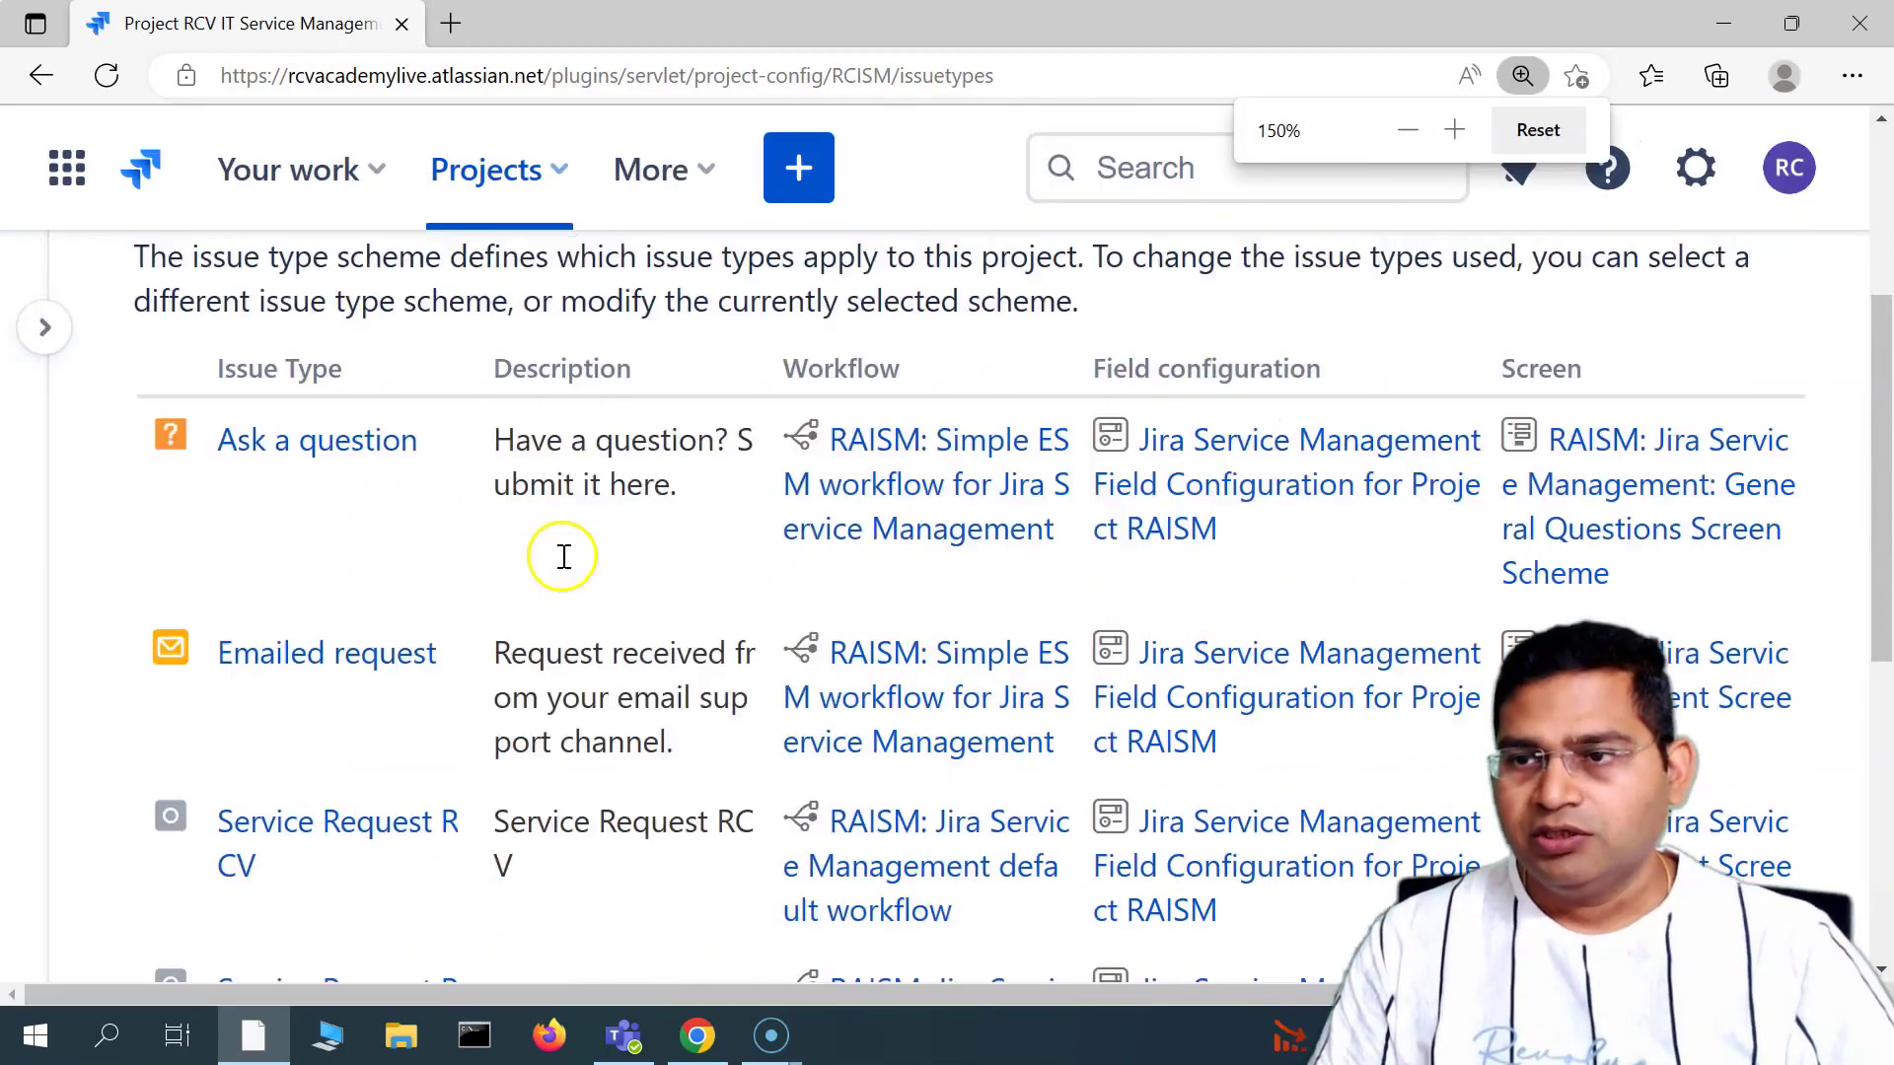
# - Examine the issue types assigned to the project, with their descriptions, workflows, field configurations and screens
pyautogui.scroll(2, 452, 503)
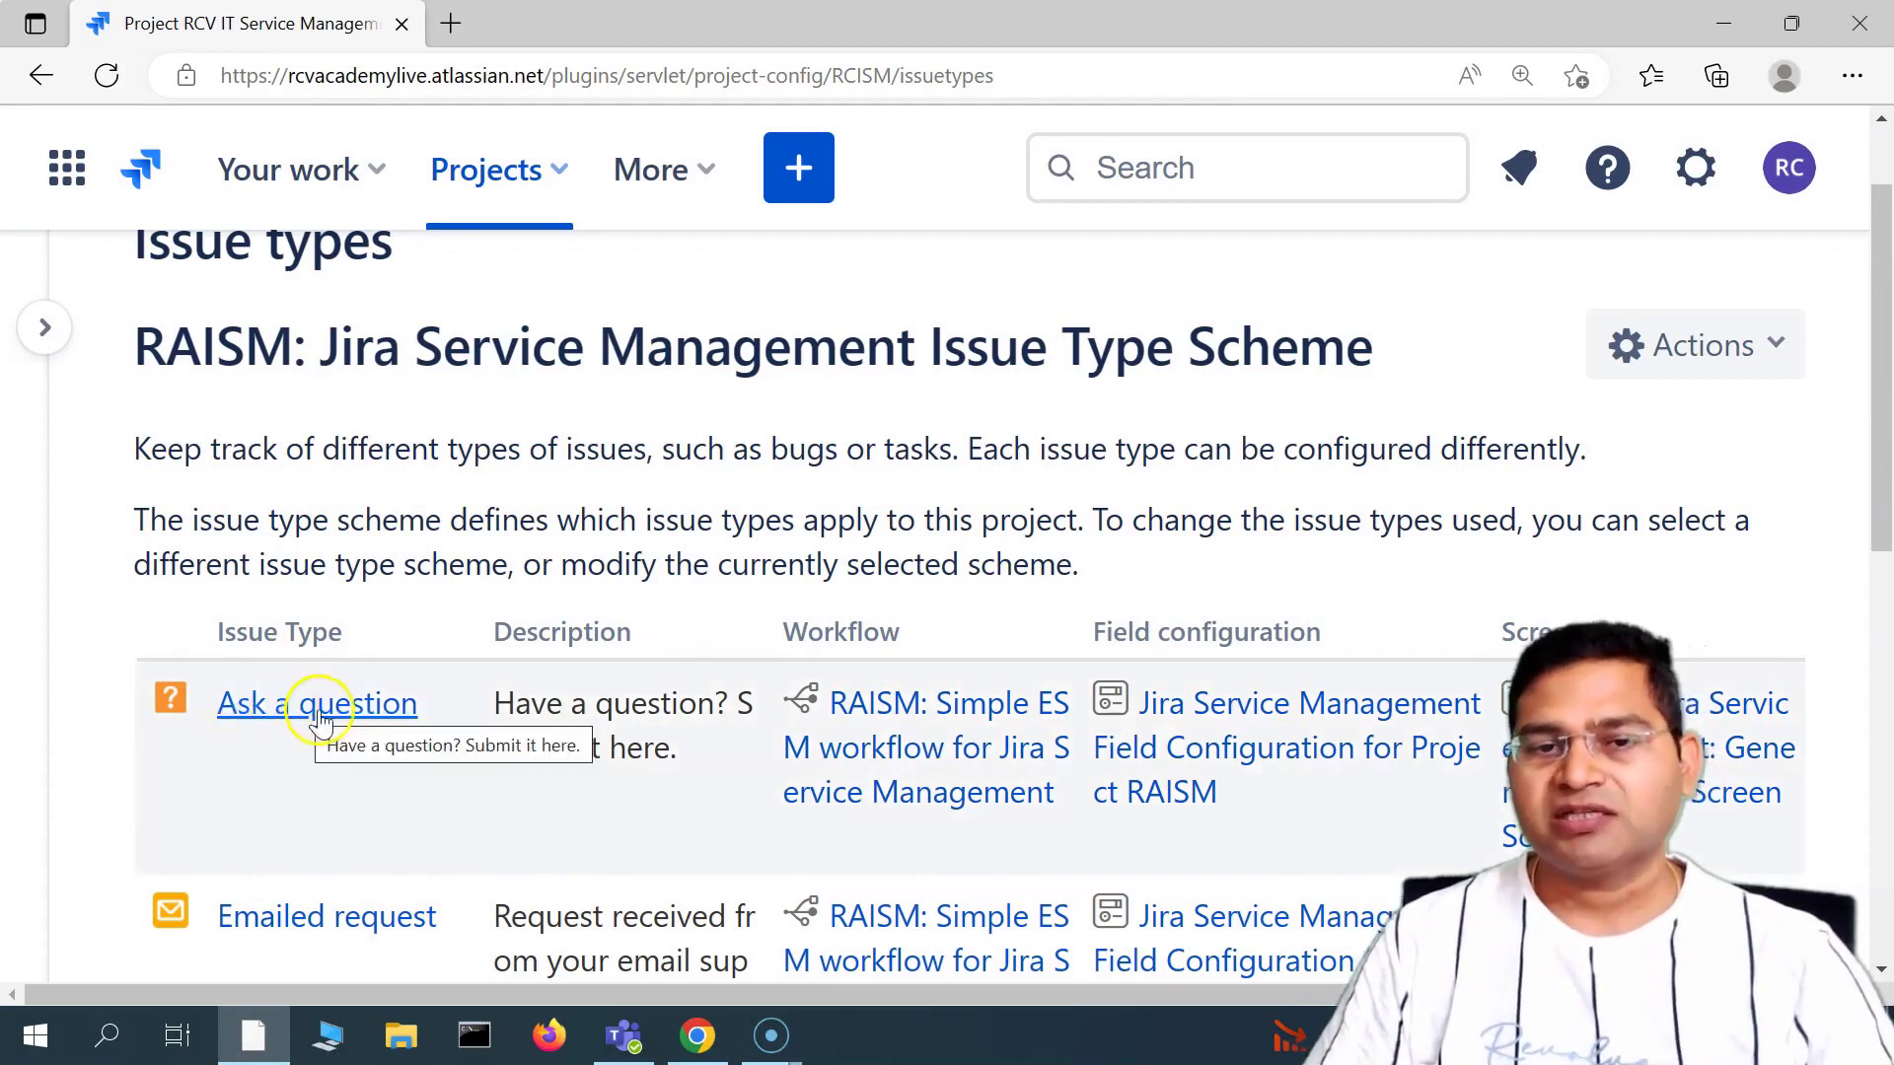
pyautogui.scroll(-3, 345, 730)
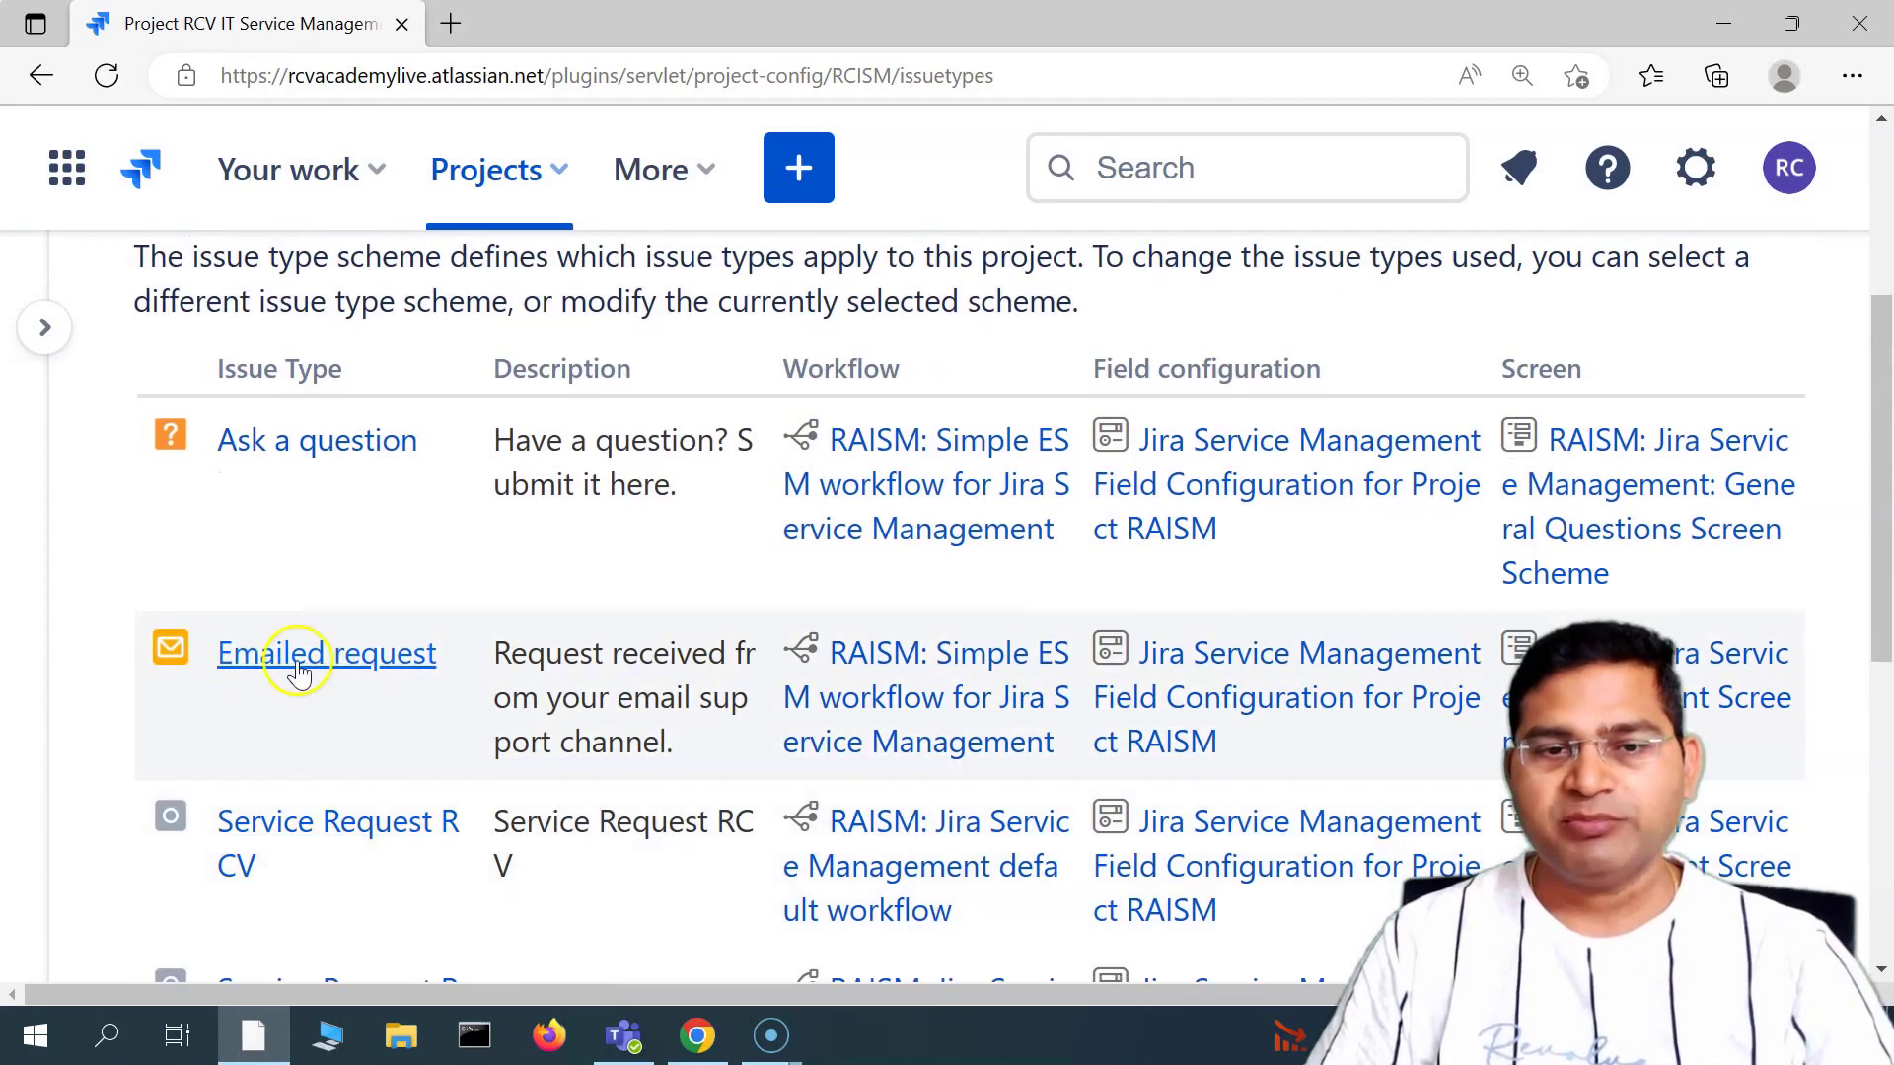
pyautogui.scroll(-1, 336, 867)
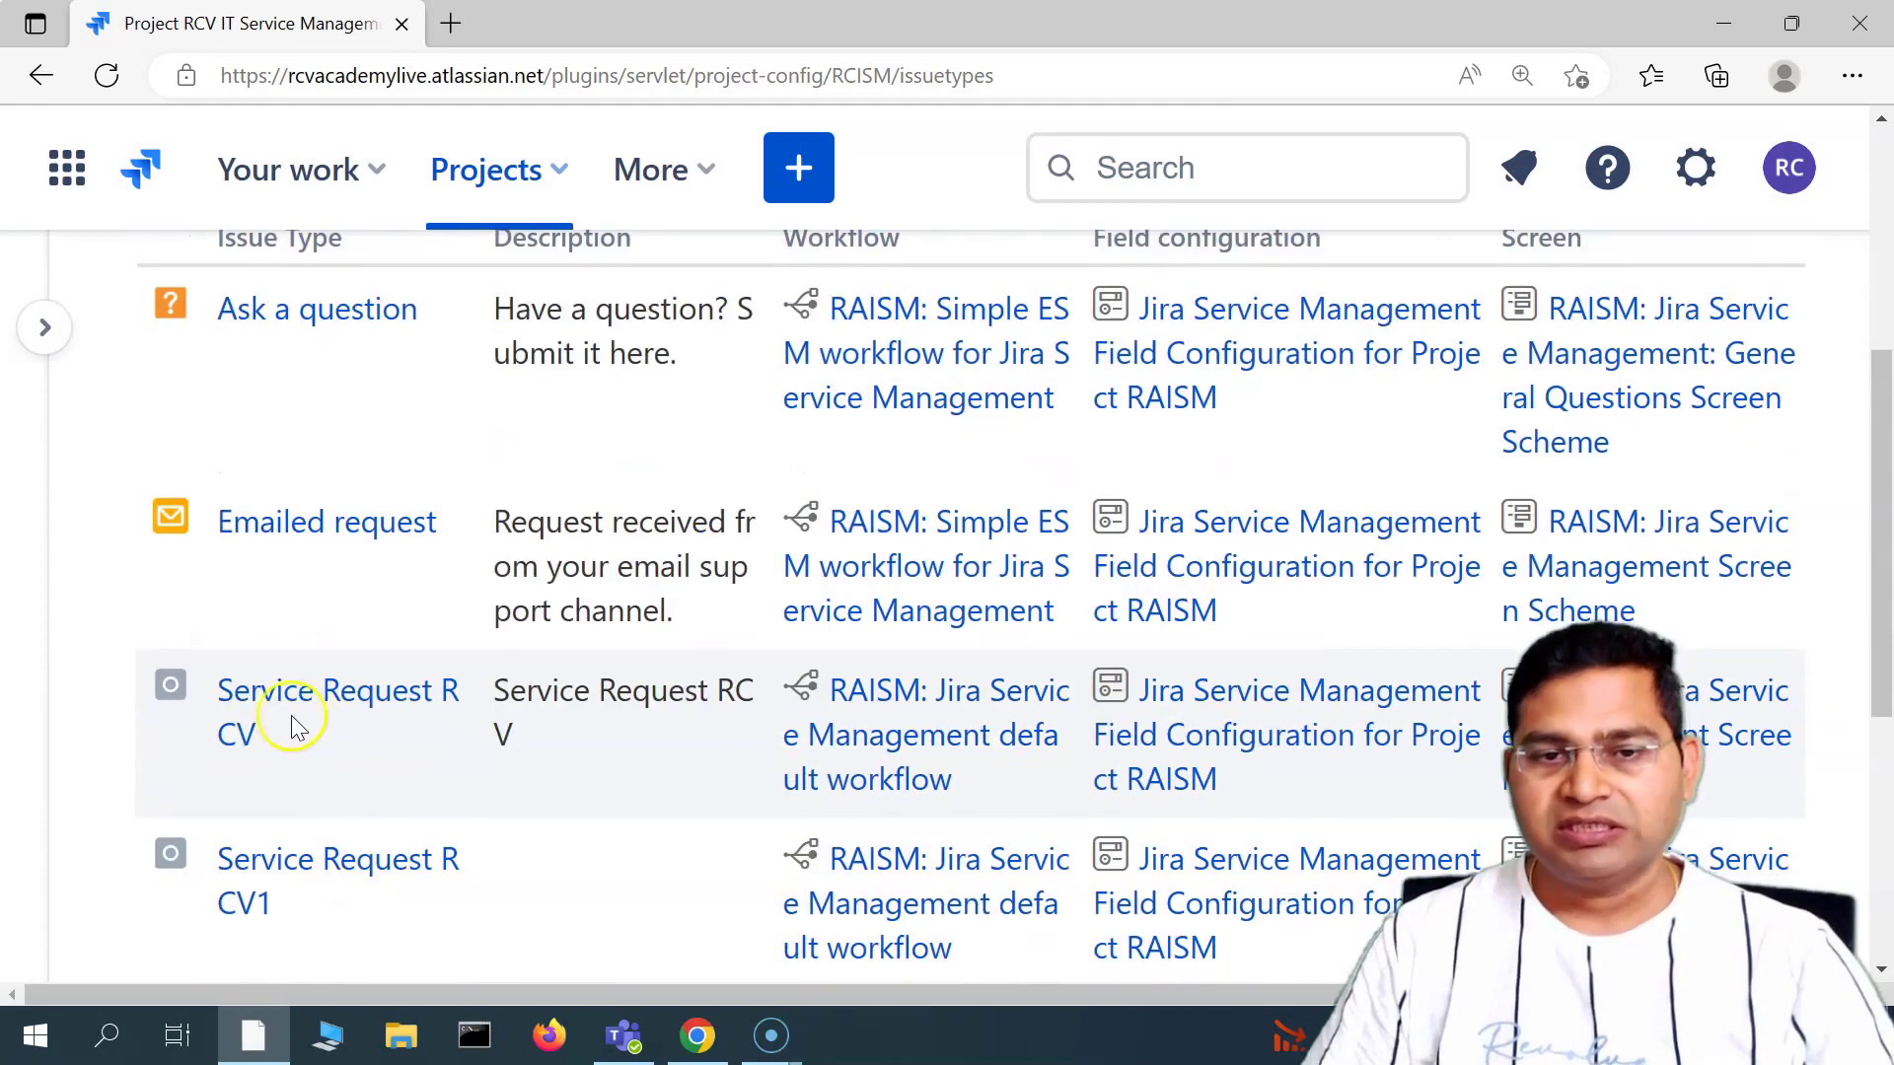
pyautogui.scroll(-1, 305, 868)
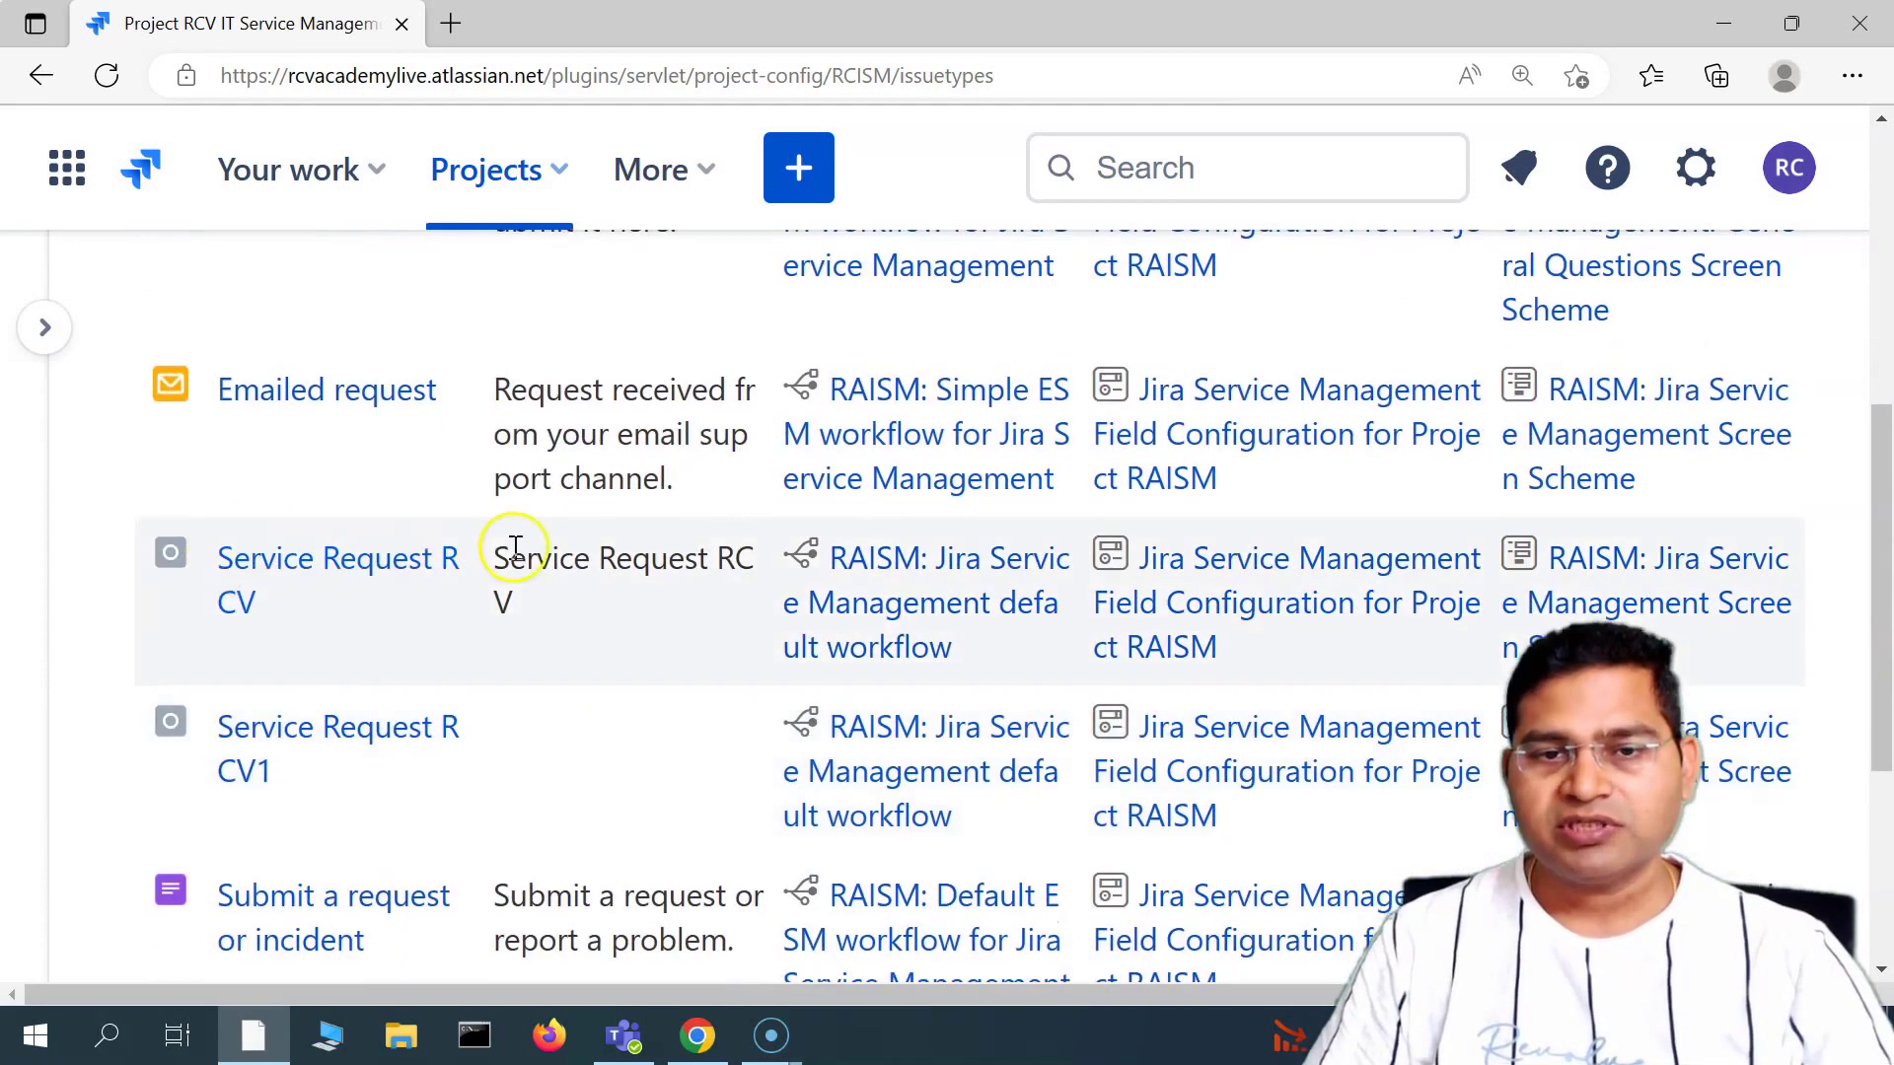
pyautogui.scroll(-2, 405, 755)
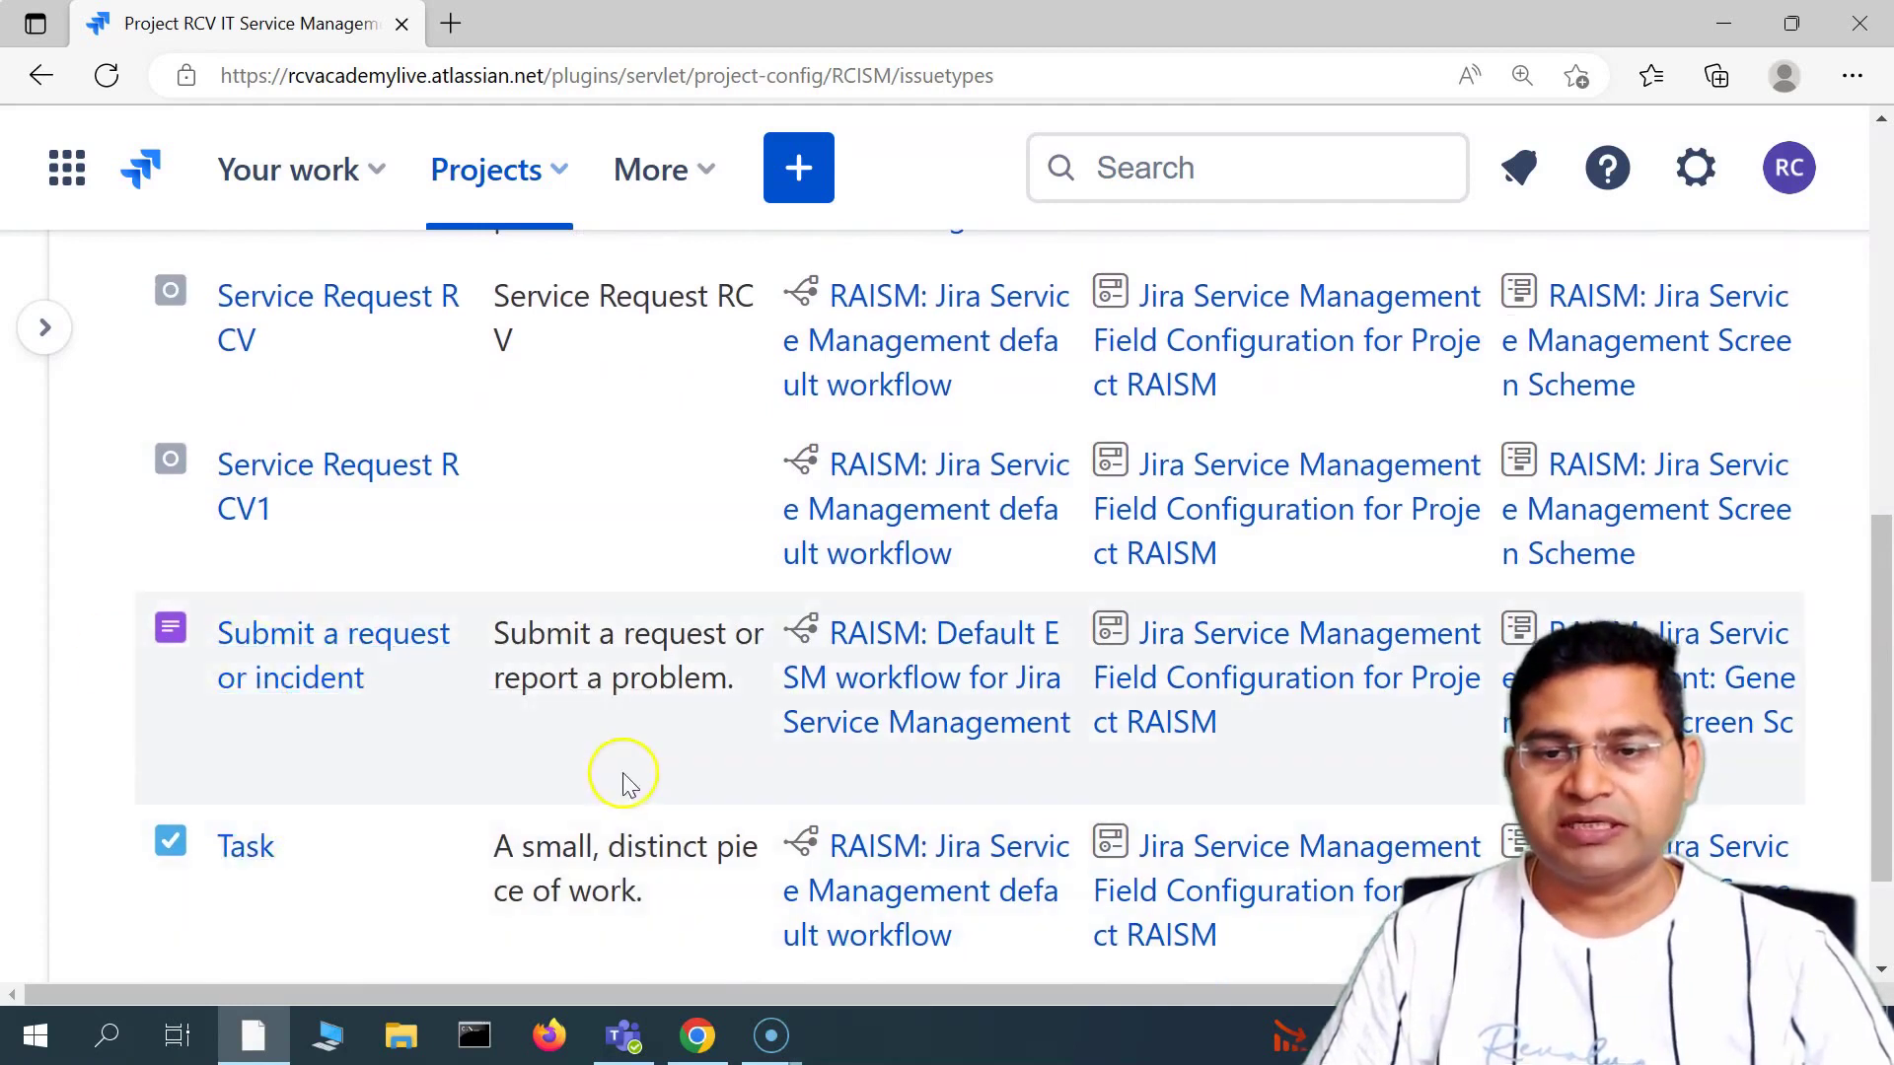
pyautogui.scroll(-2, 139, 708)
pyautogui.scroll(8, 296, 774)
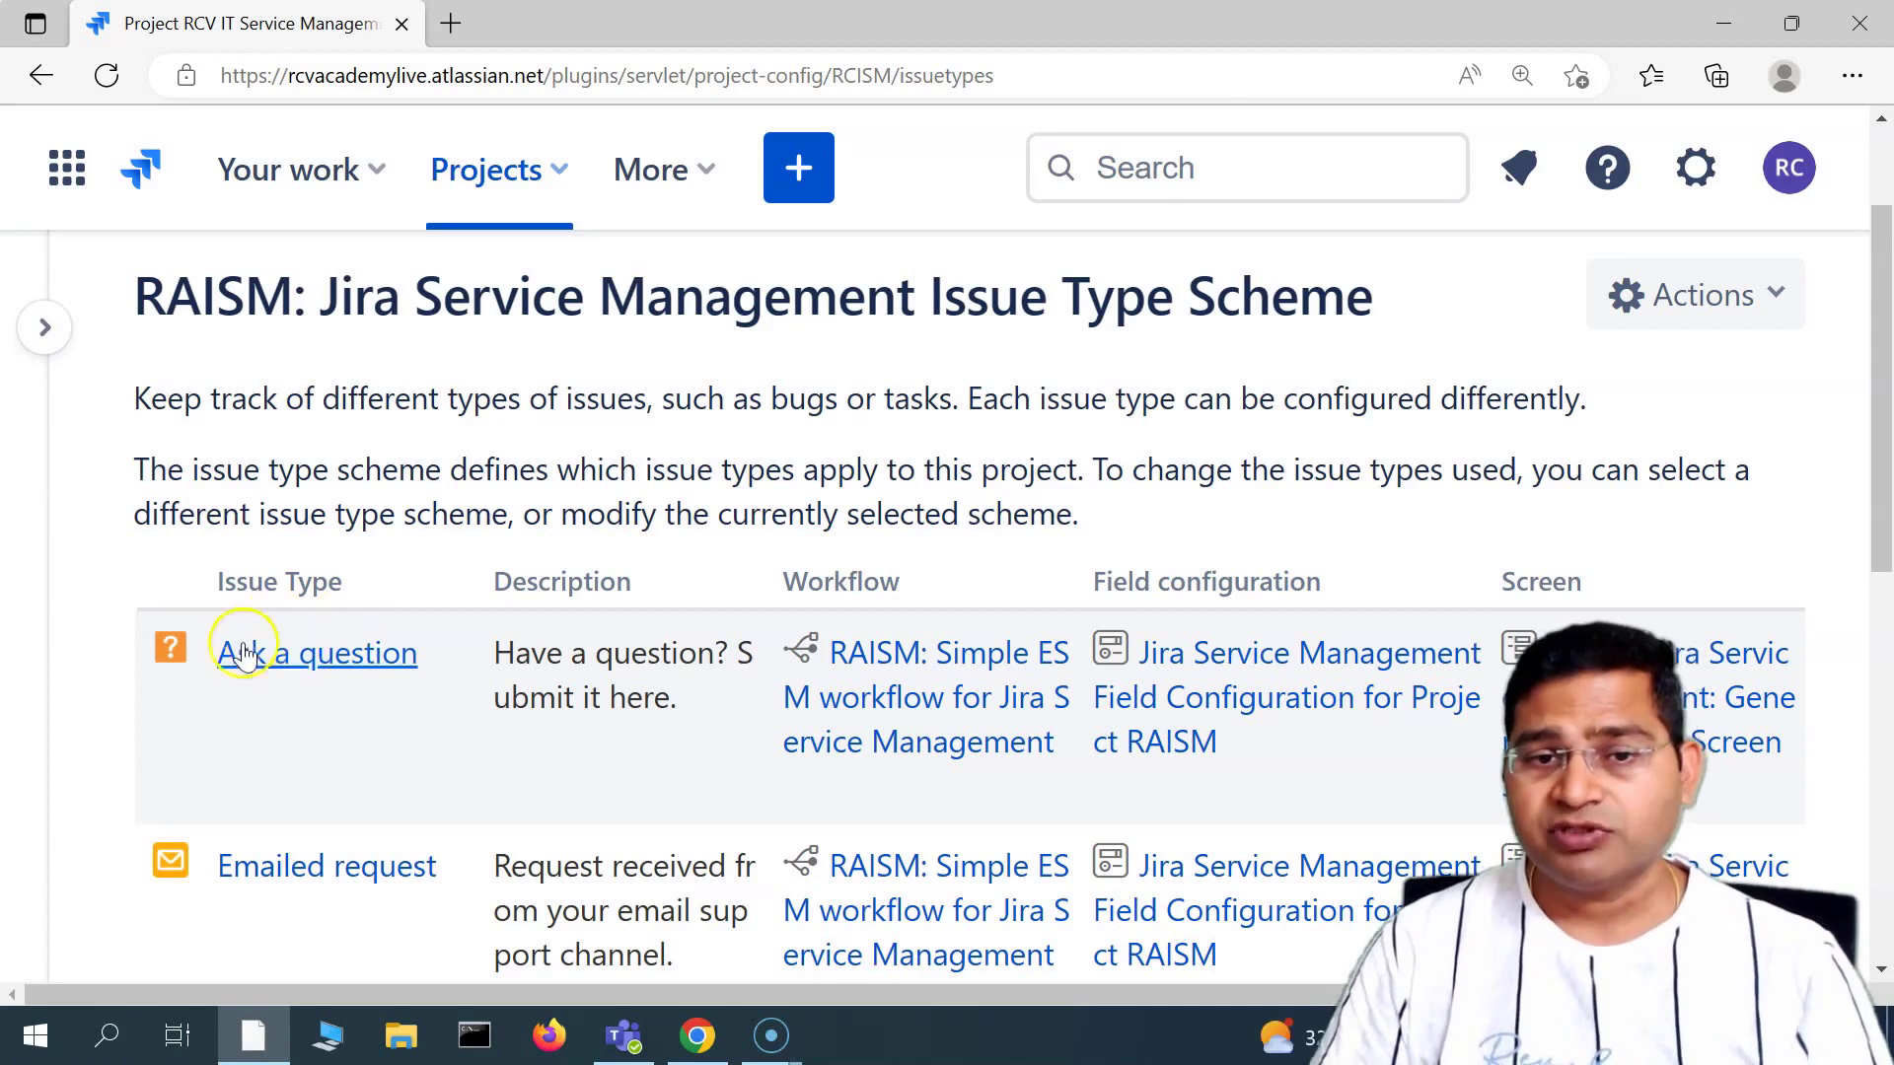
pyautogui.scroll(-2, 312, 836)
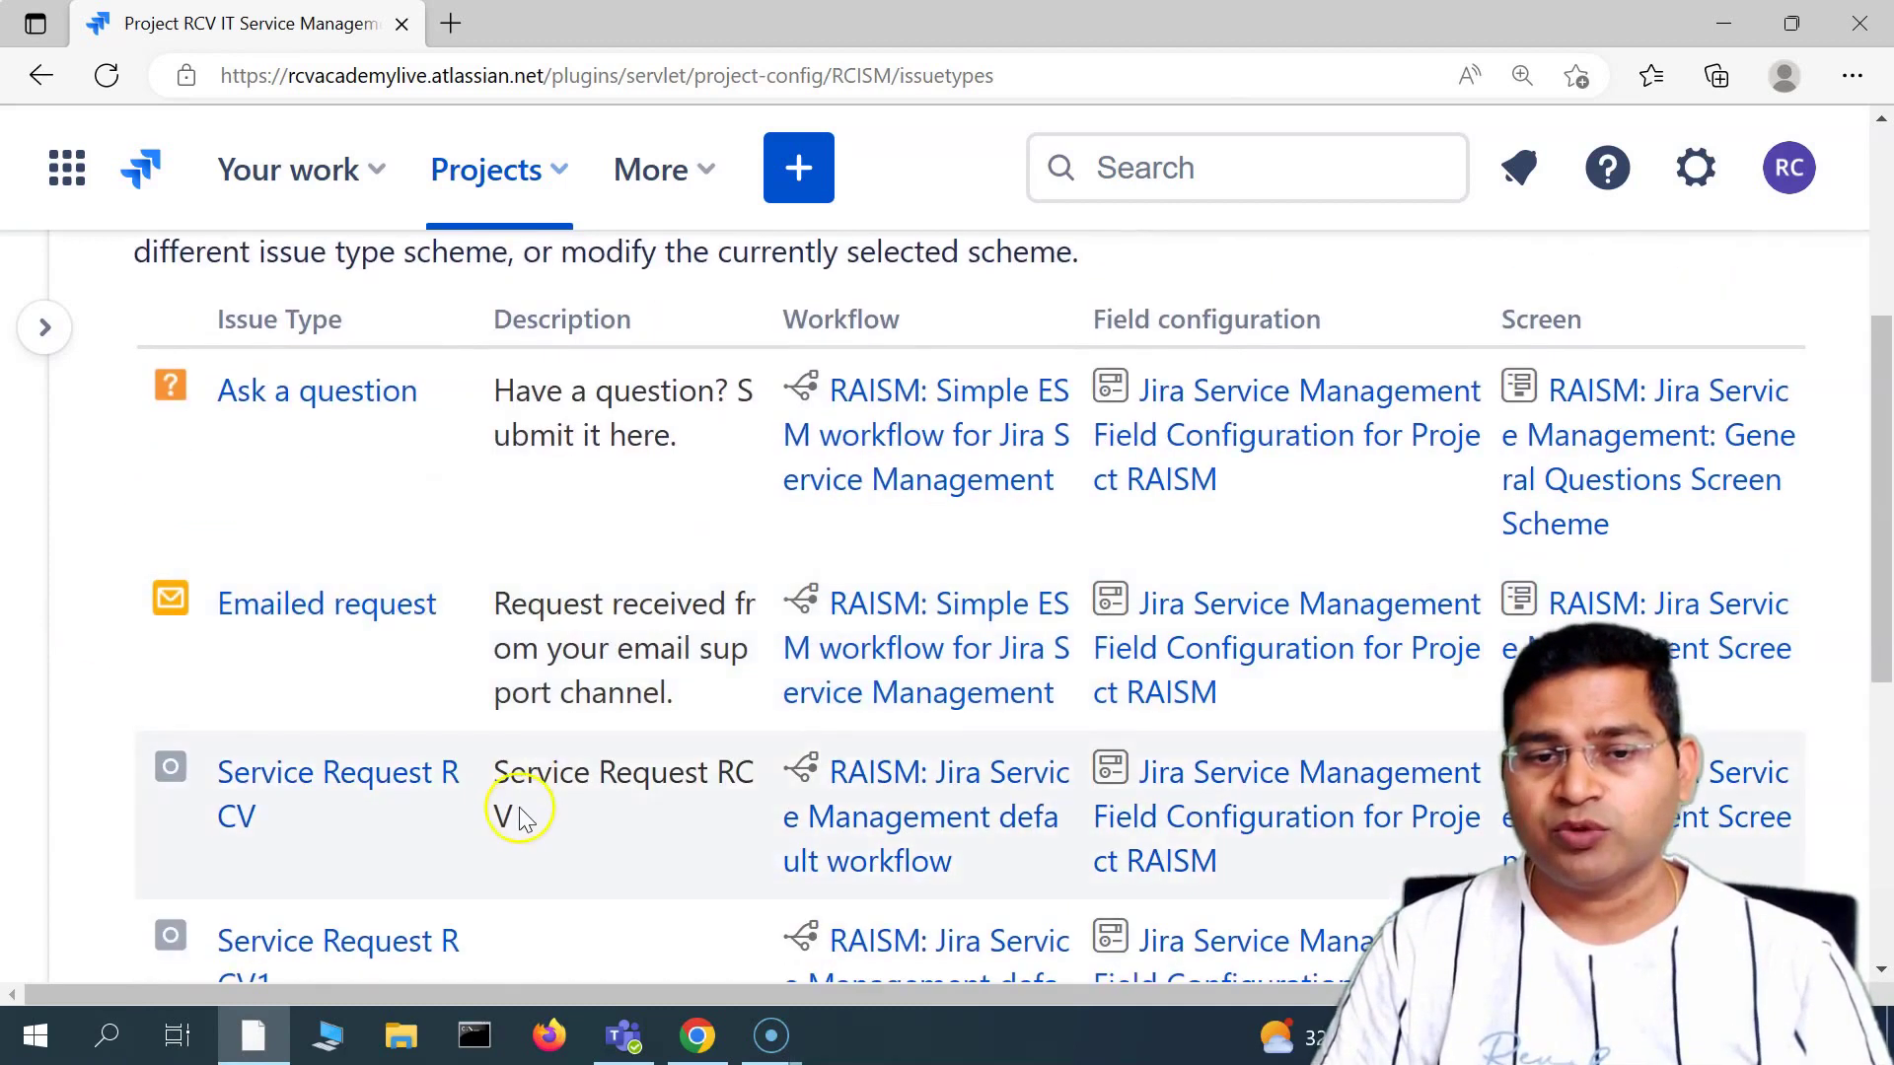
pyautogui.scroll(-4, 520, 812)
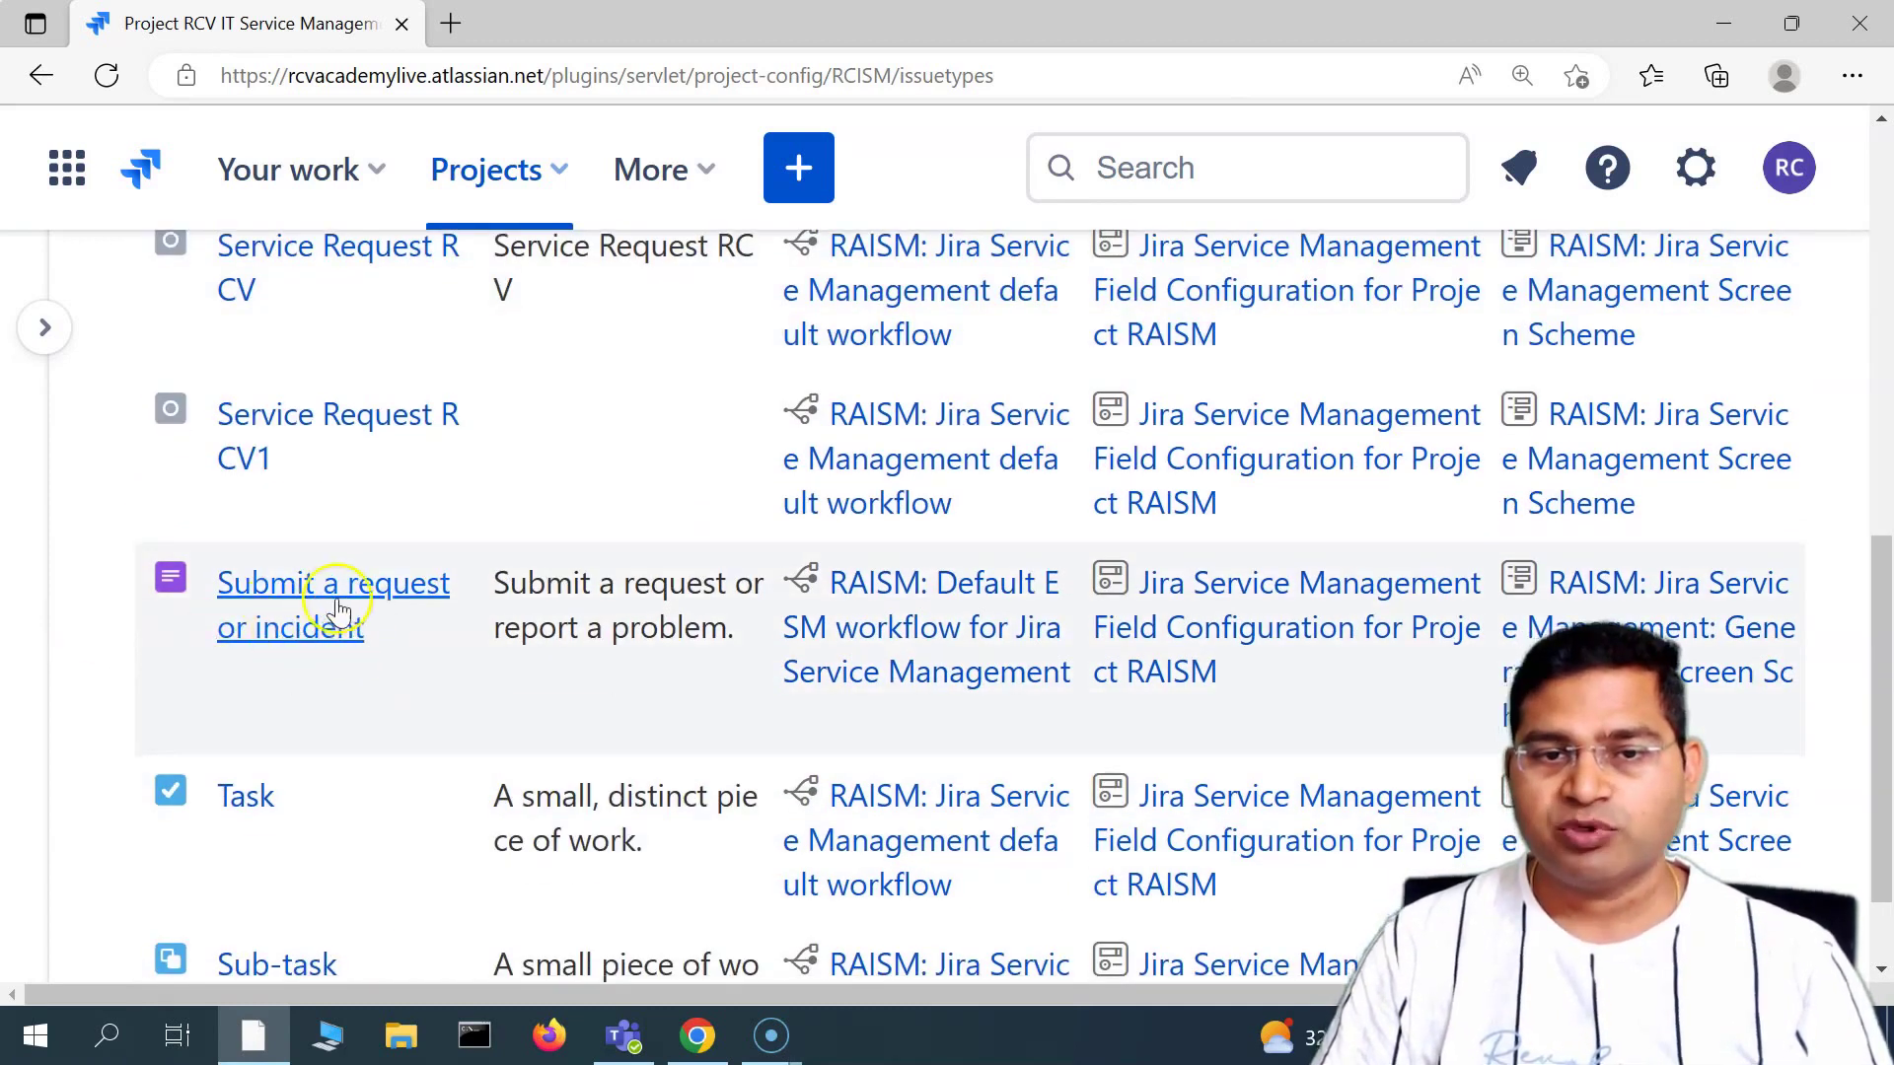
pyautogui.scroll(-1, 325, 769)
pyautogui.scroll(2, 422, 790)
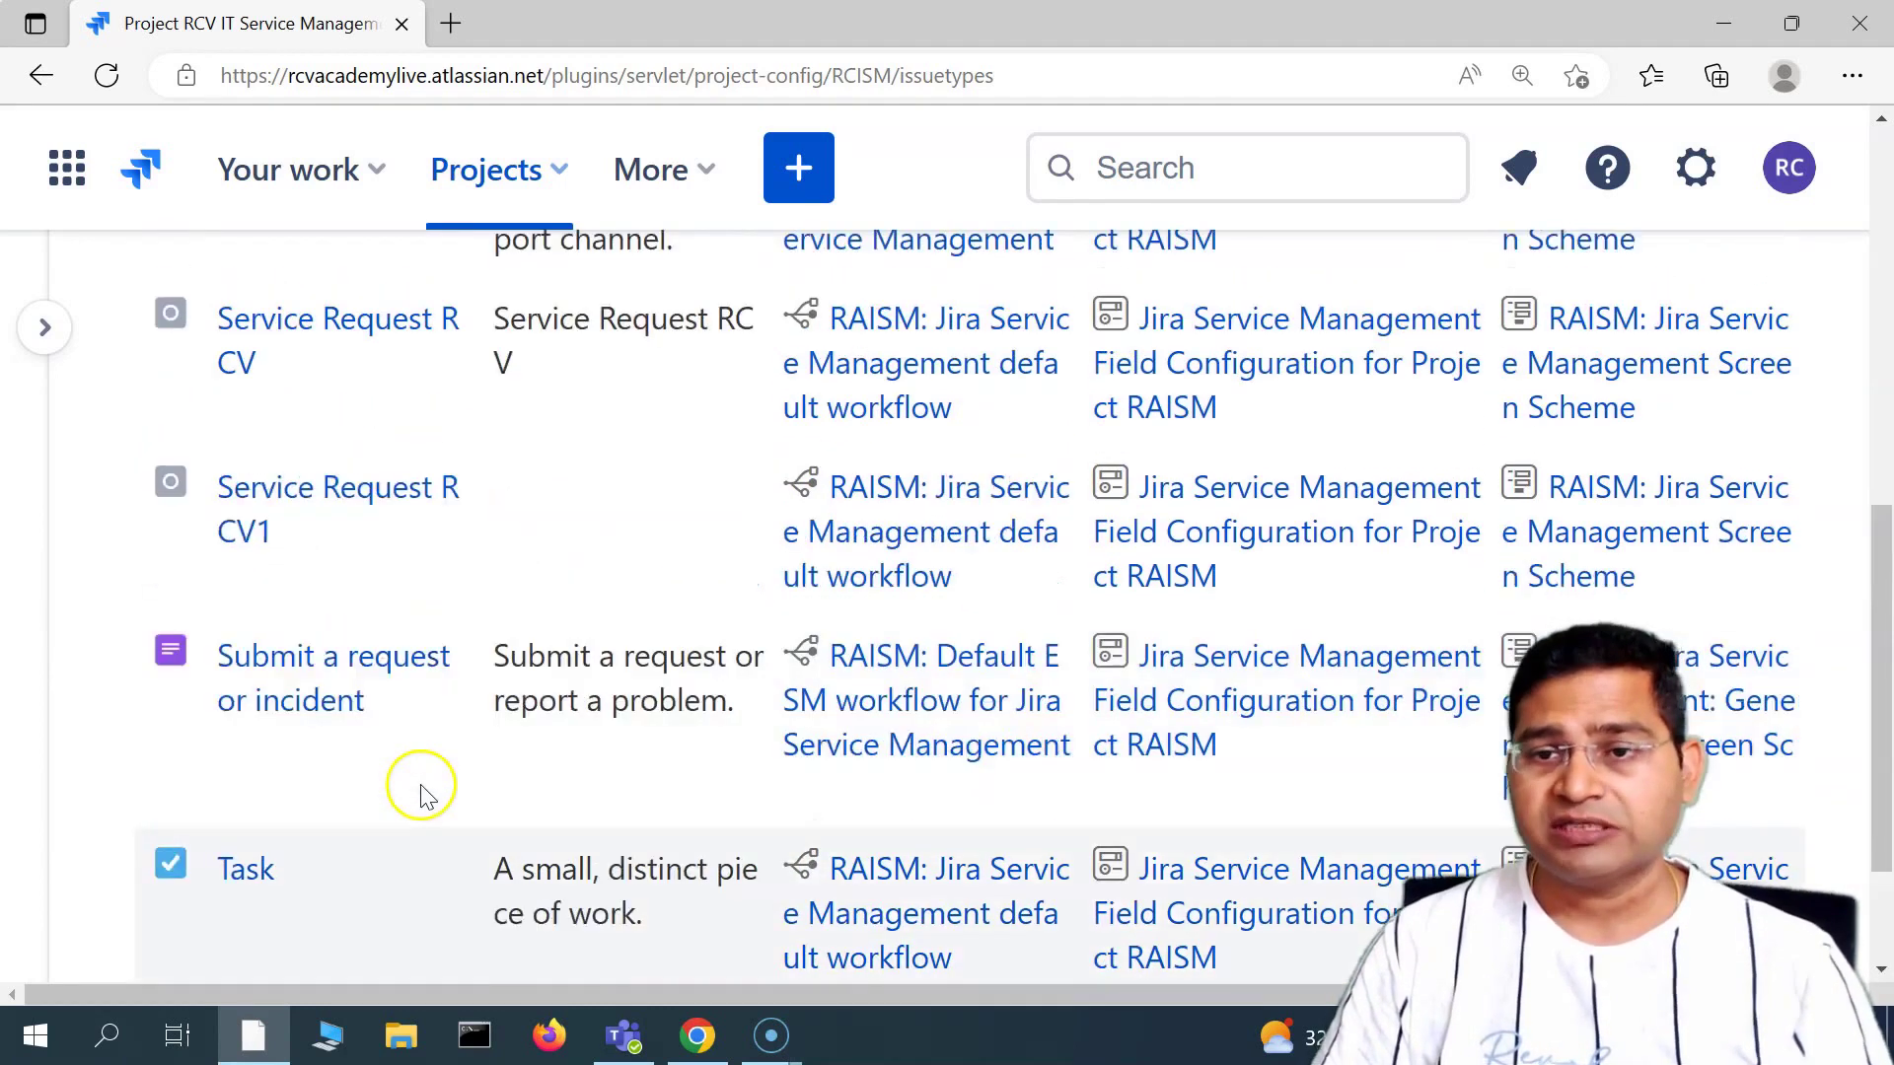
pyautogui.scroll(7, 422, 818)
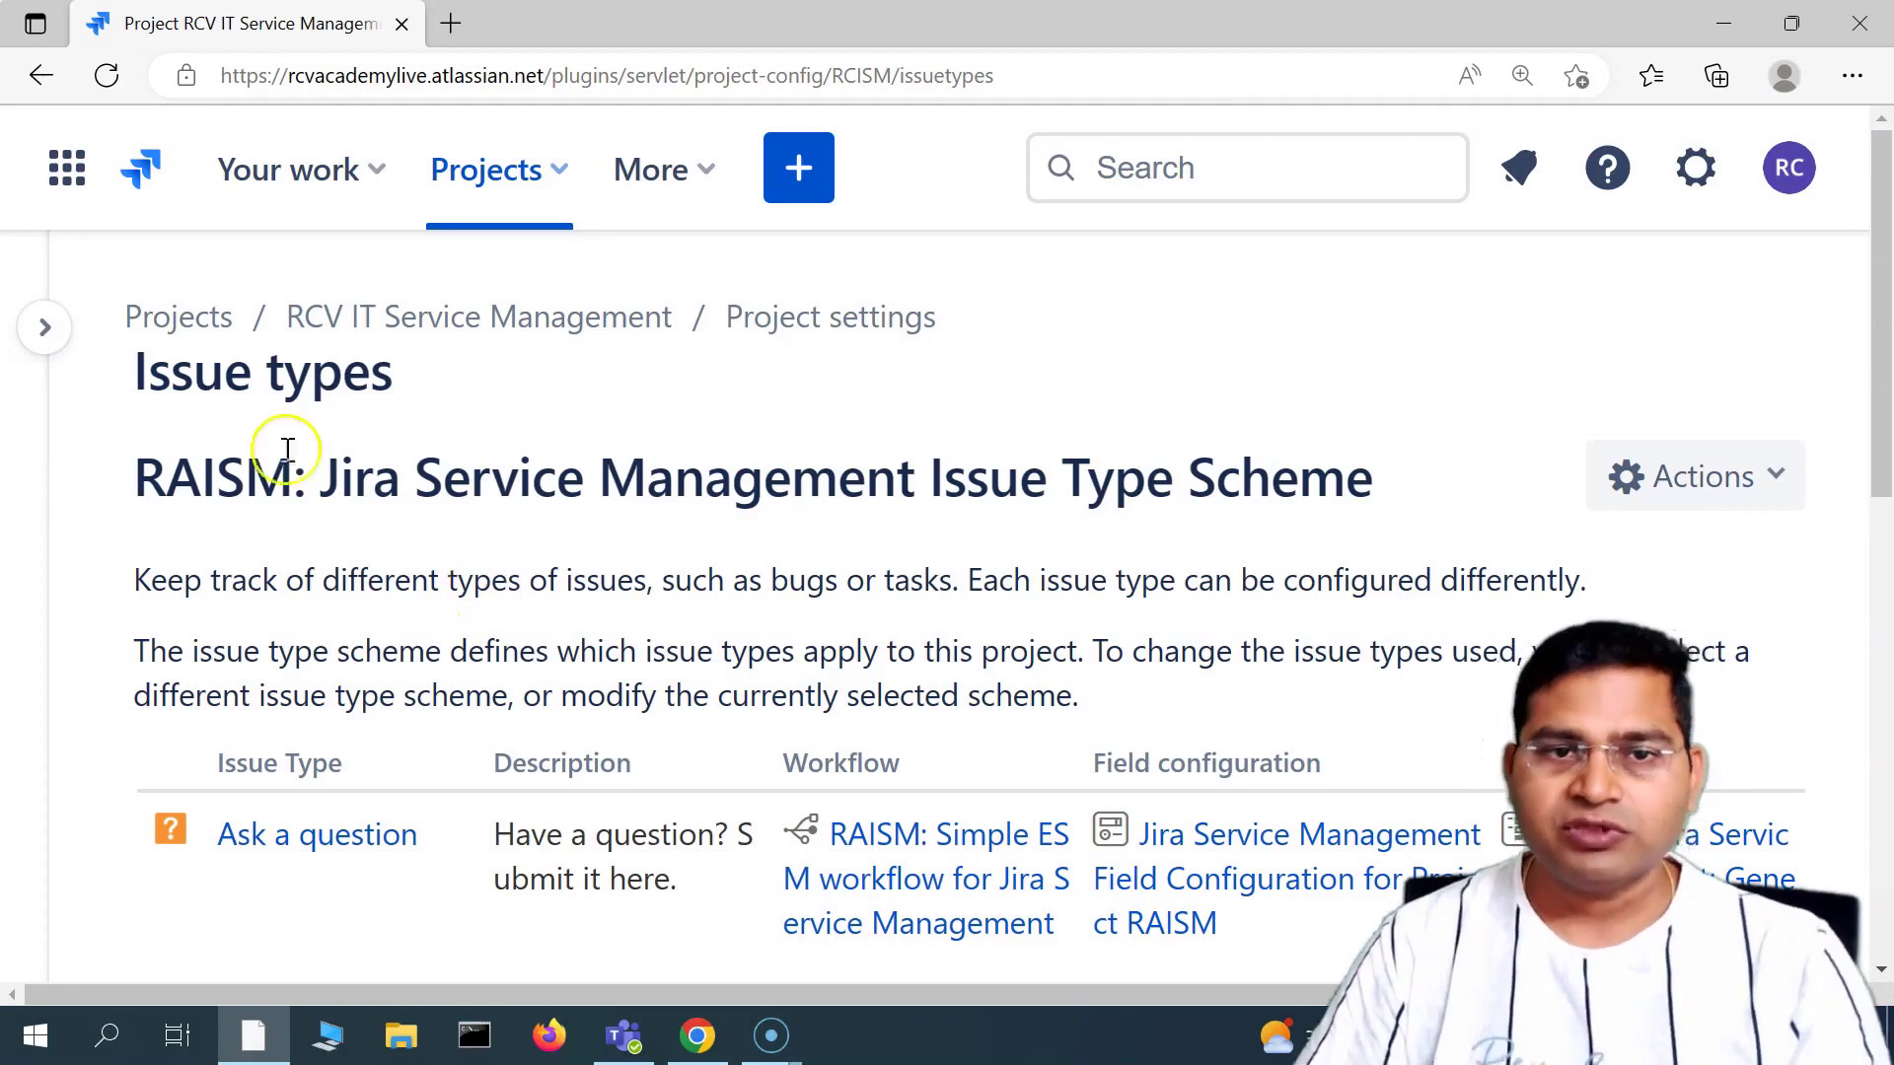
# - Open the project's issue type scheme for editing its issue types
pyautogui.click(57, 341)
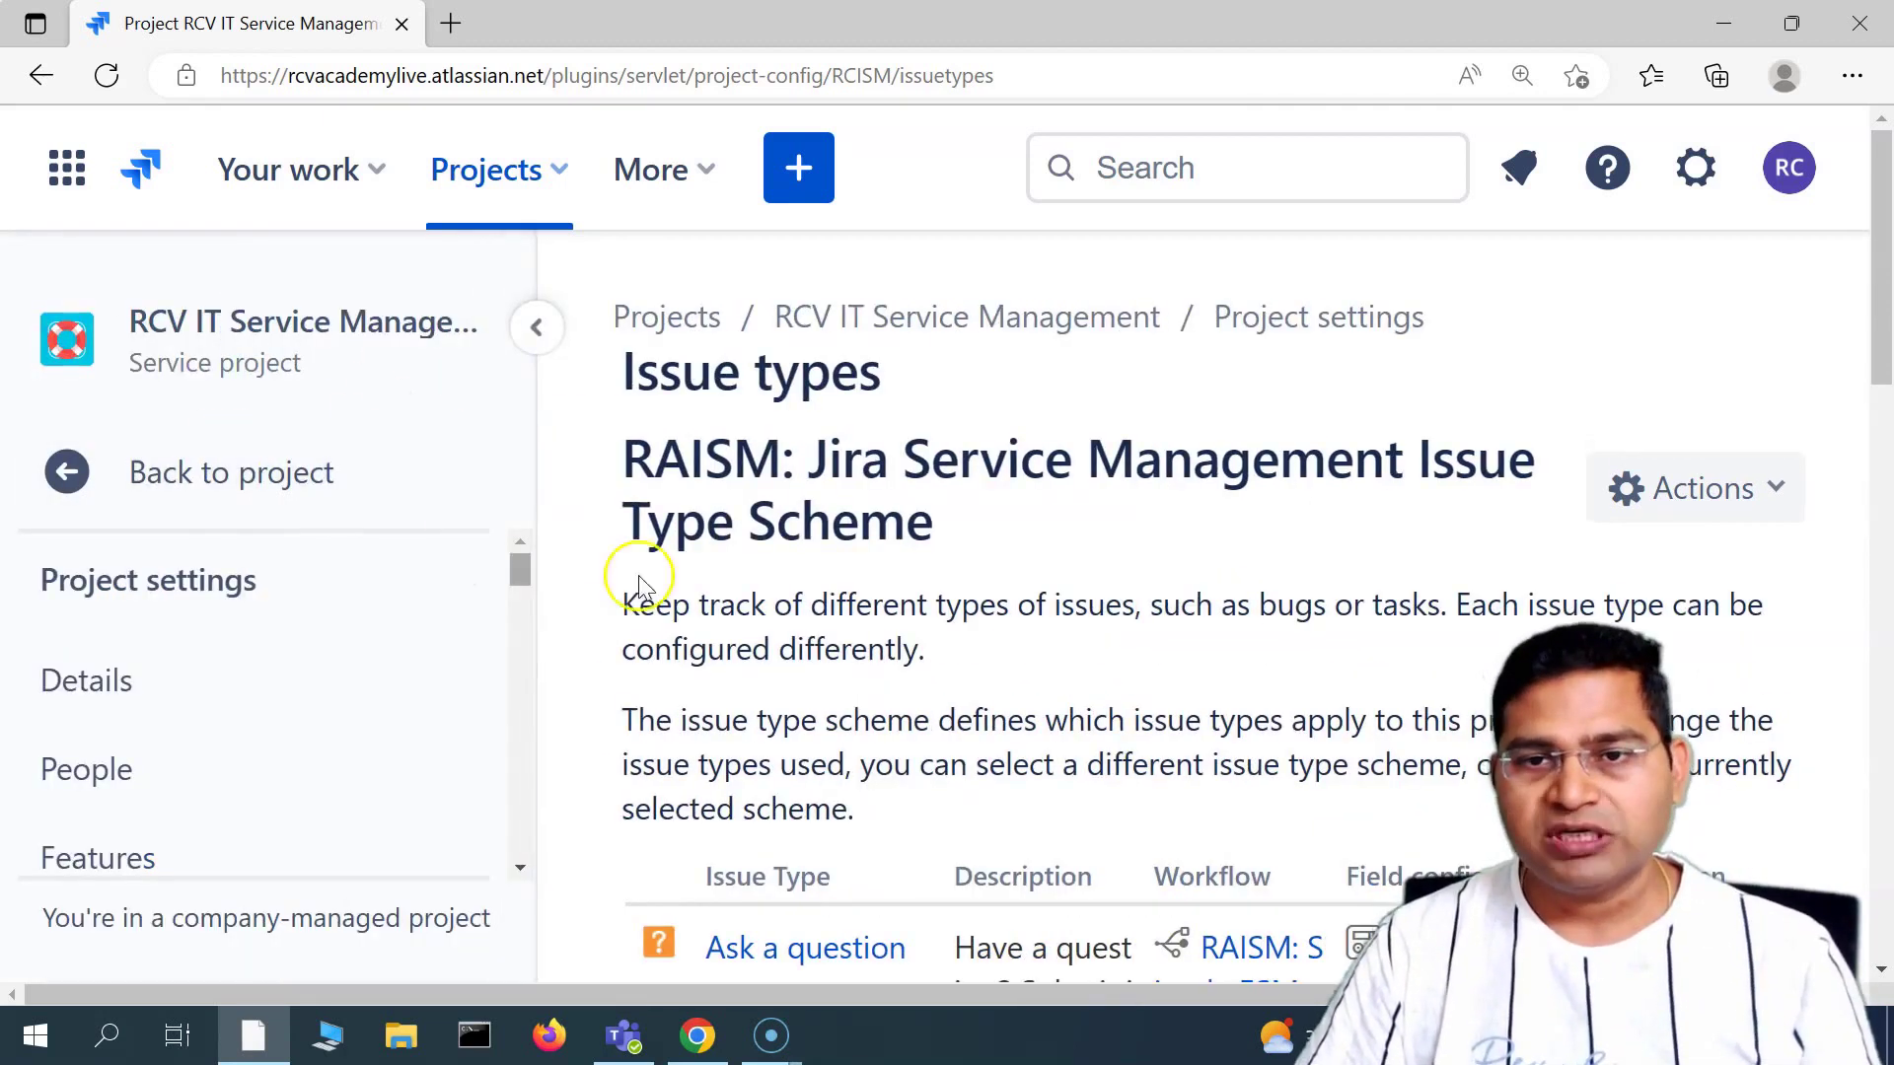
pyautogui.click(532, 338)
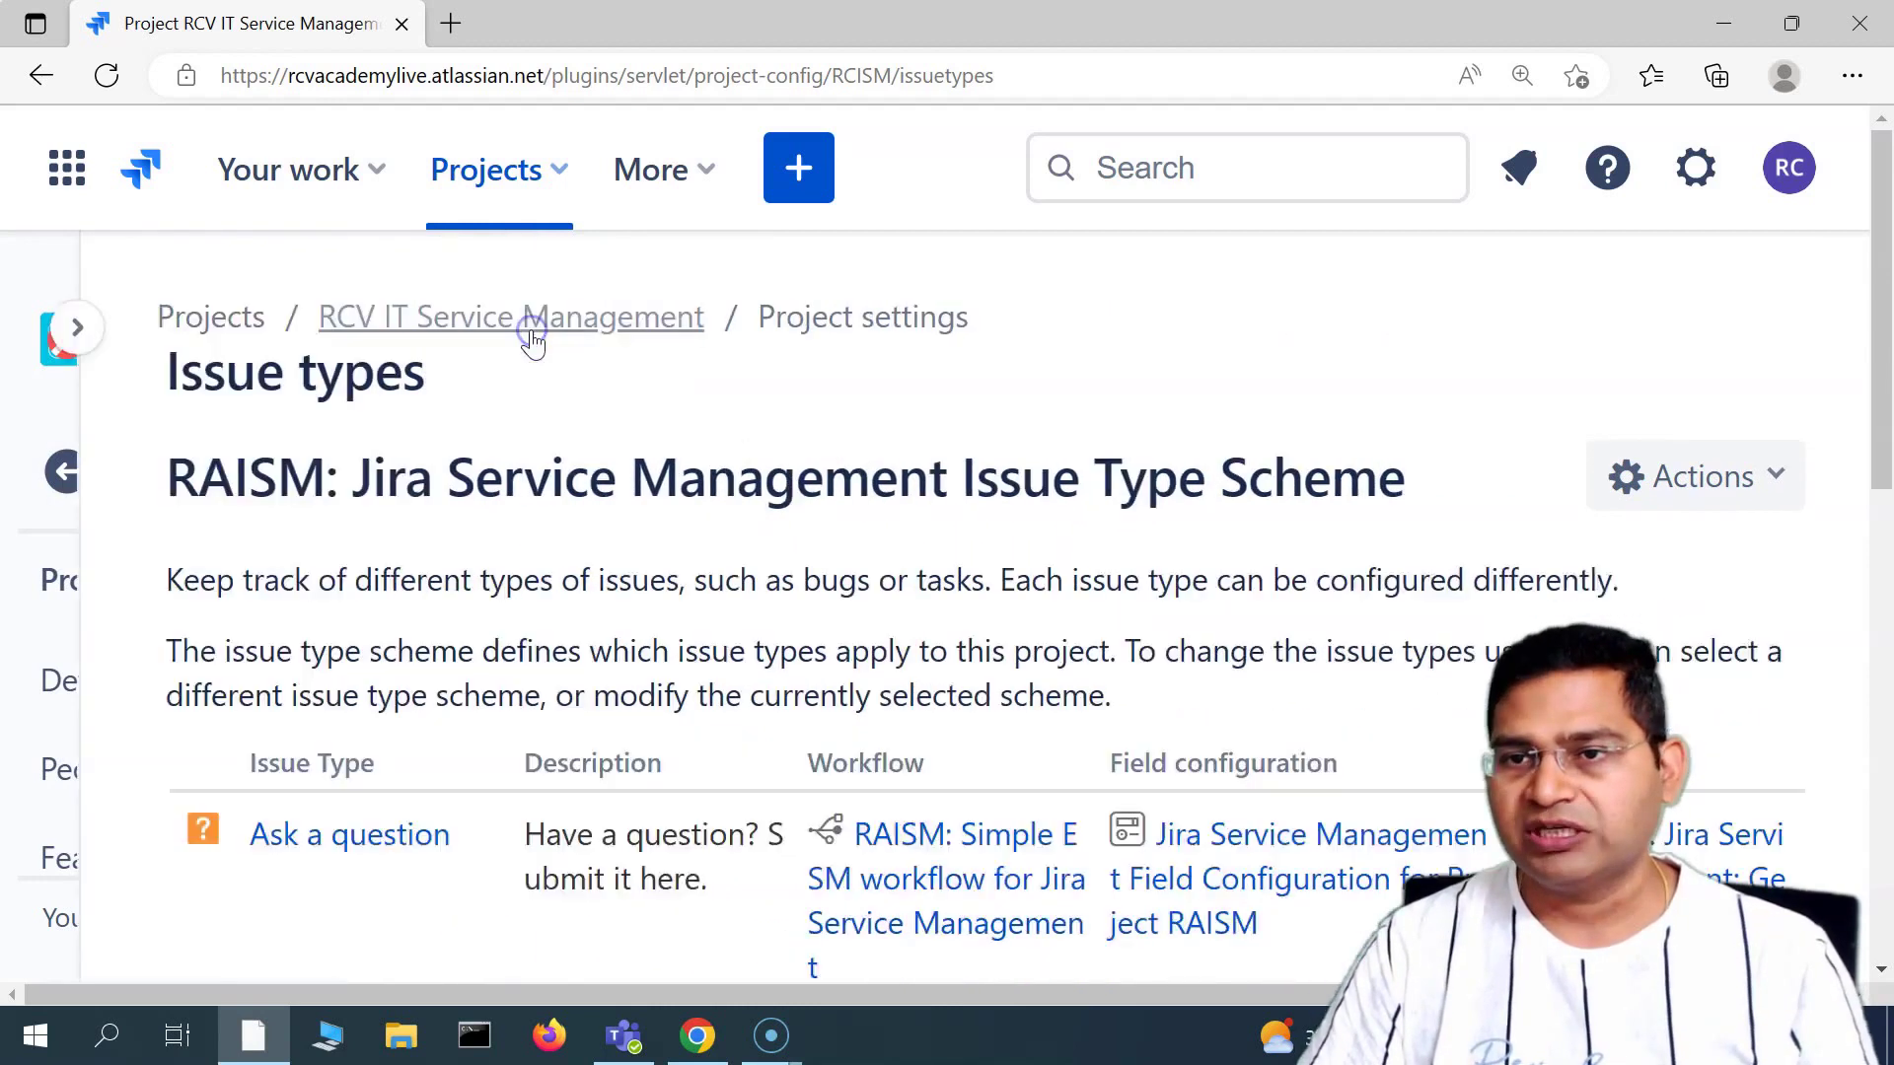
pyautogui.scroll(-2, 1025, 503)
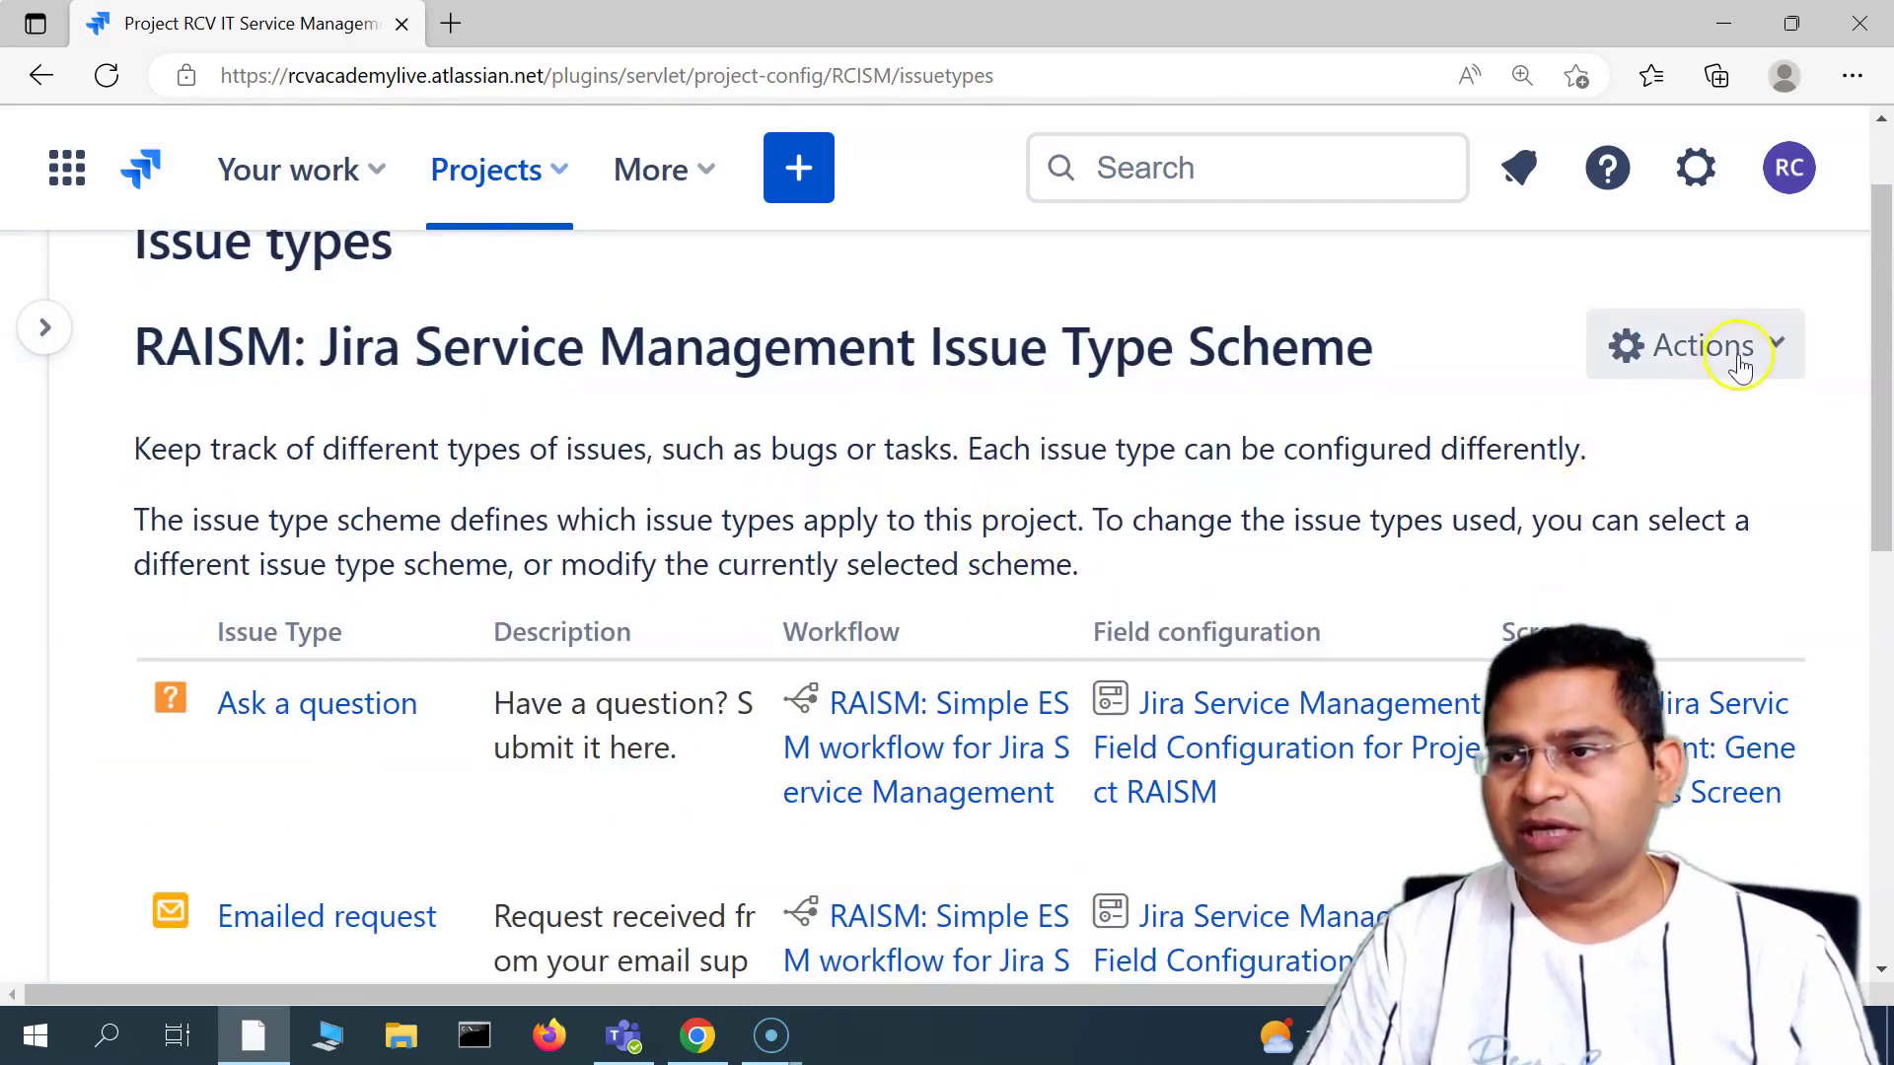
pyautogui.click(1780, 357)
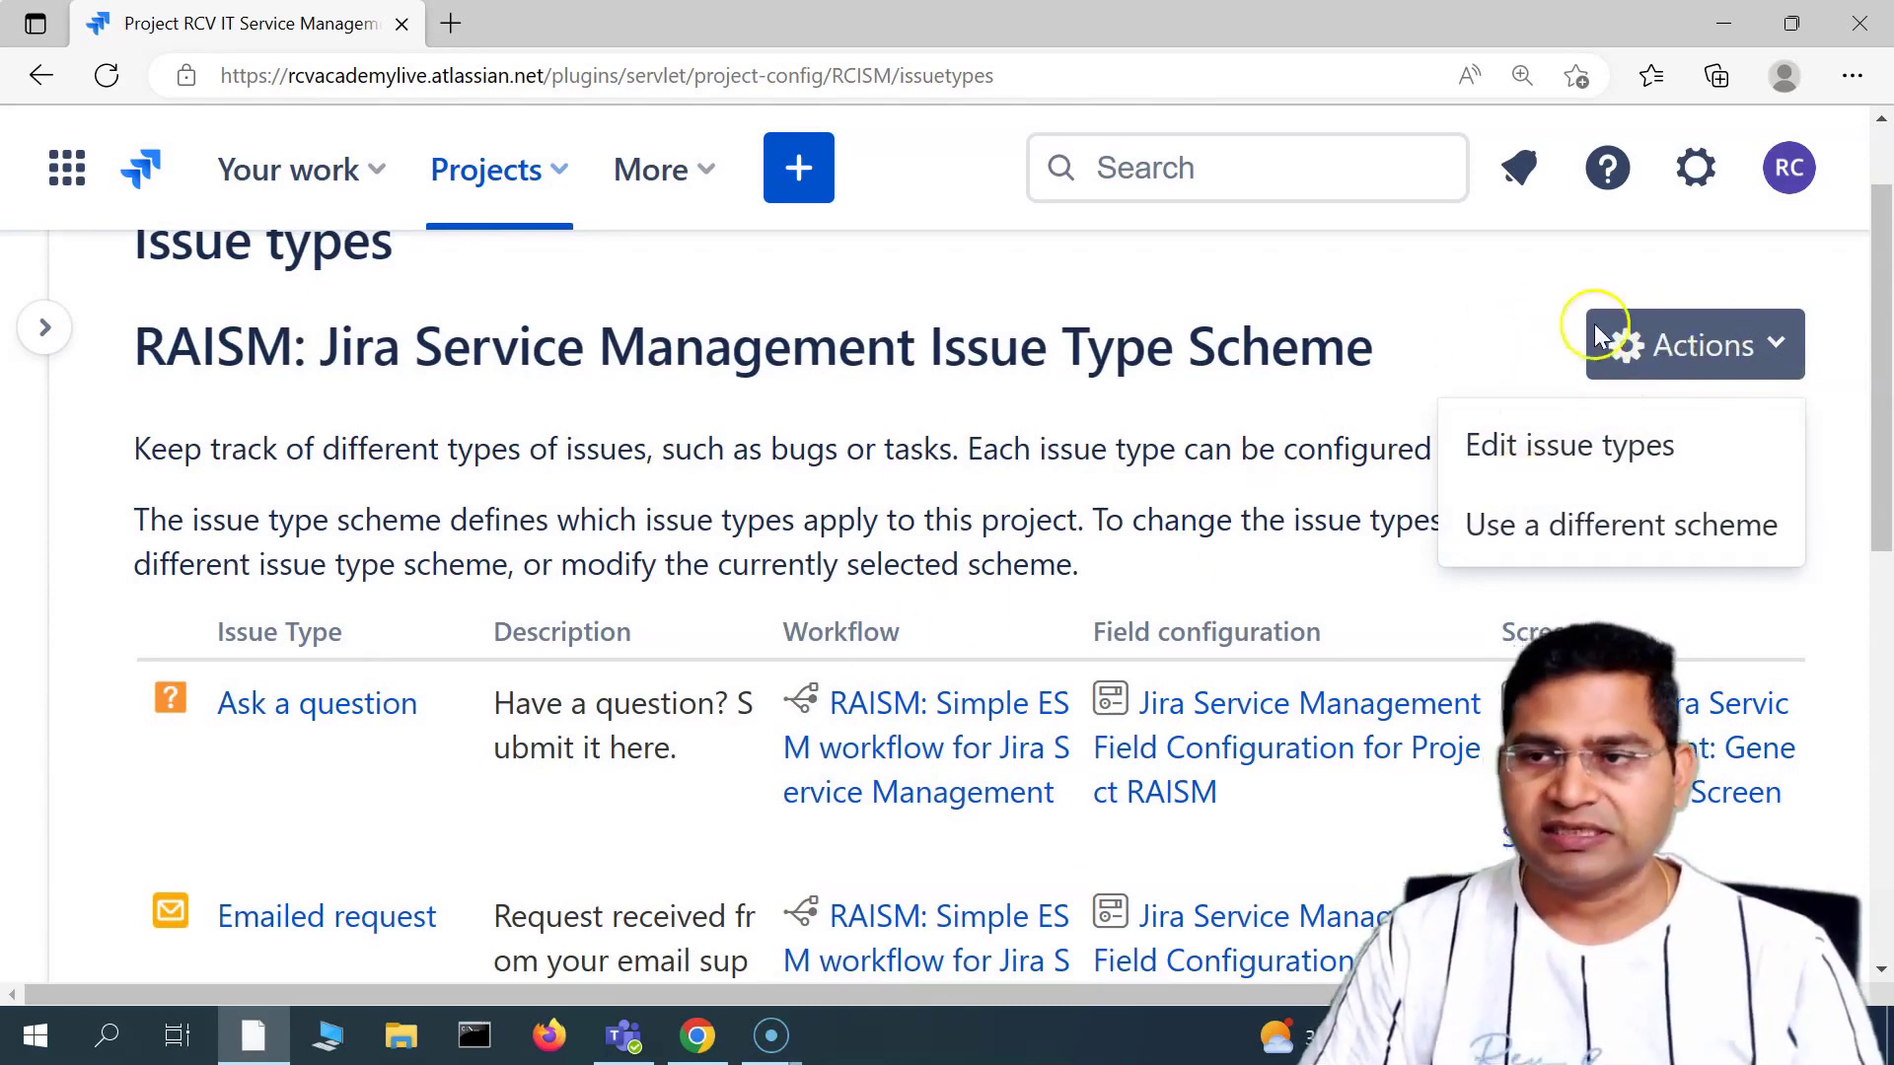
pyautogui.click(1552, 453)
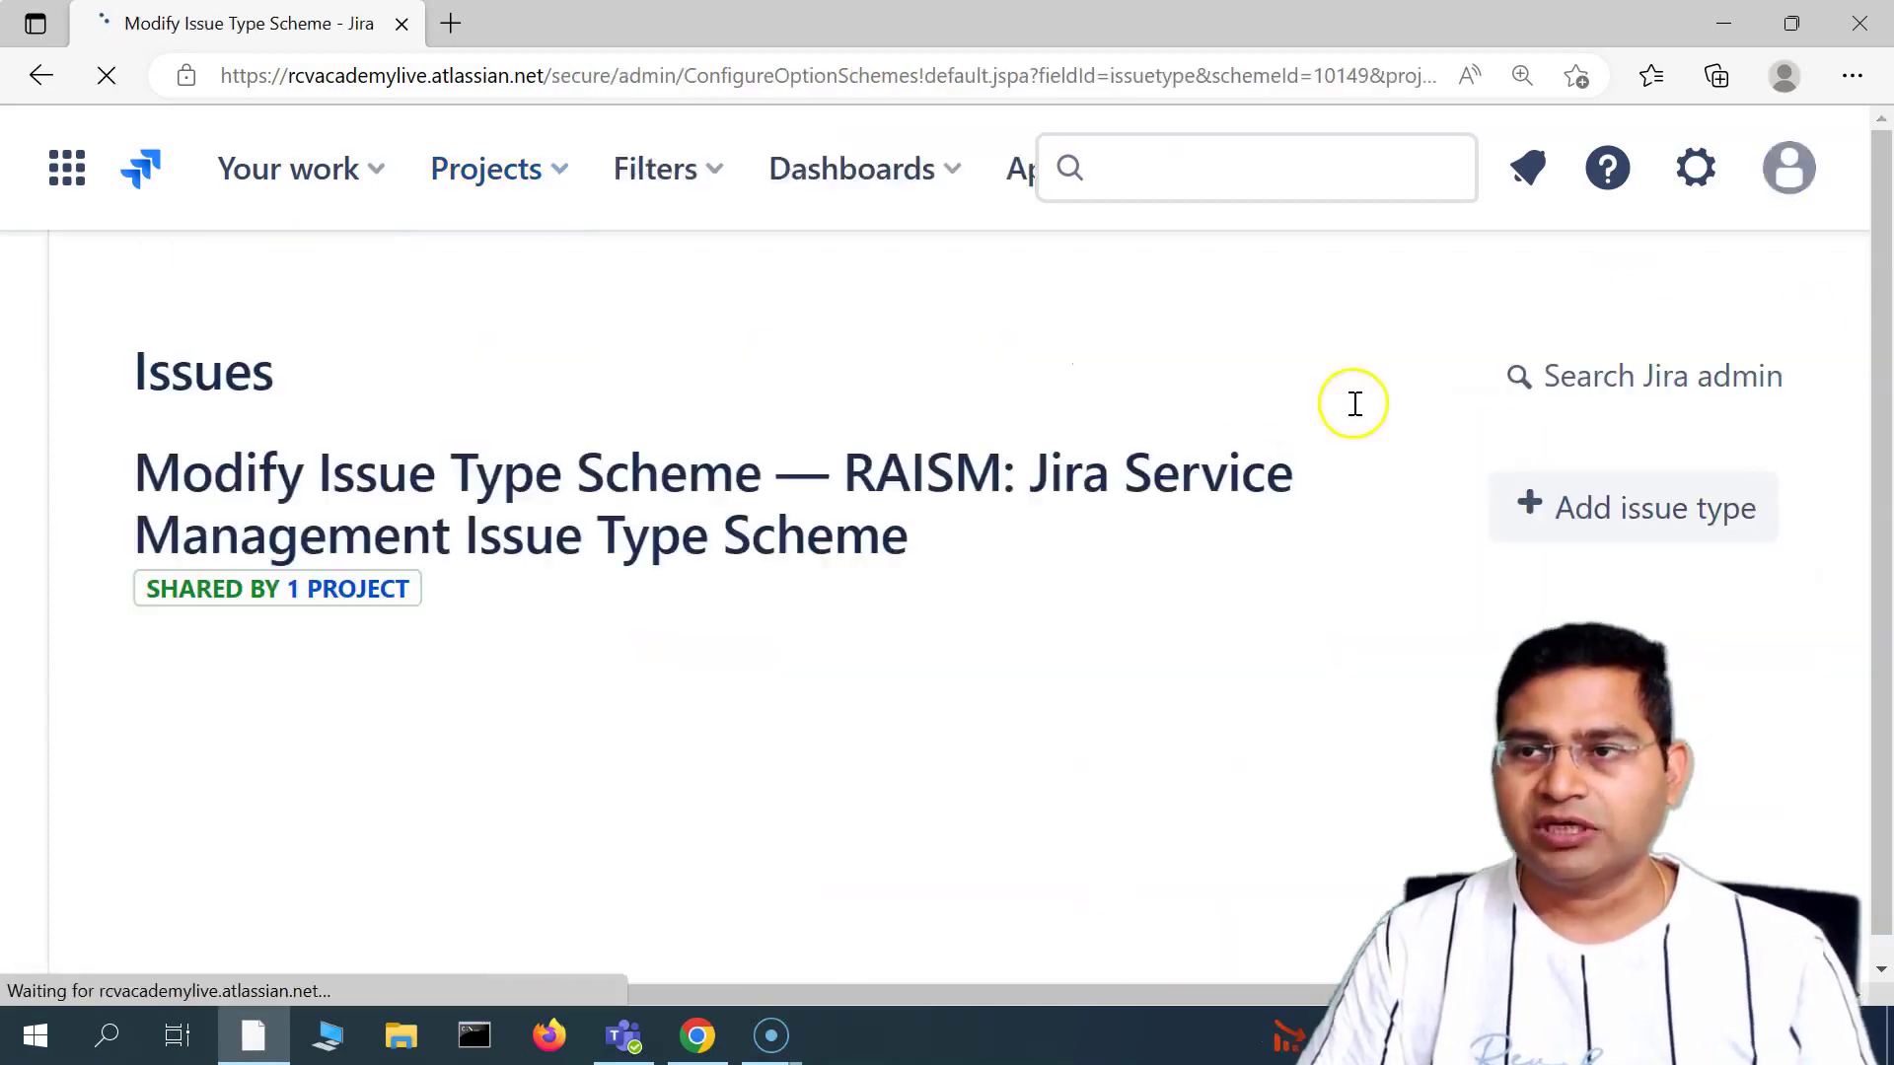
pyautogui.scroll(1, 1361, 518)
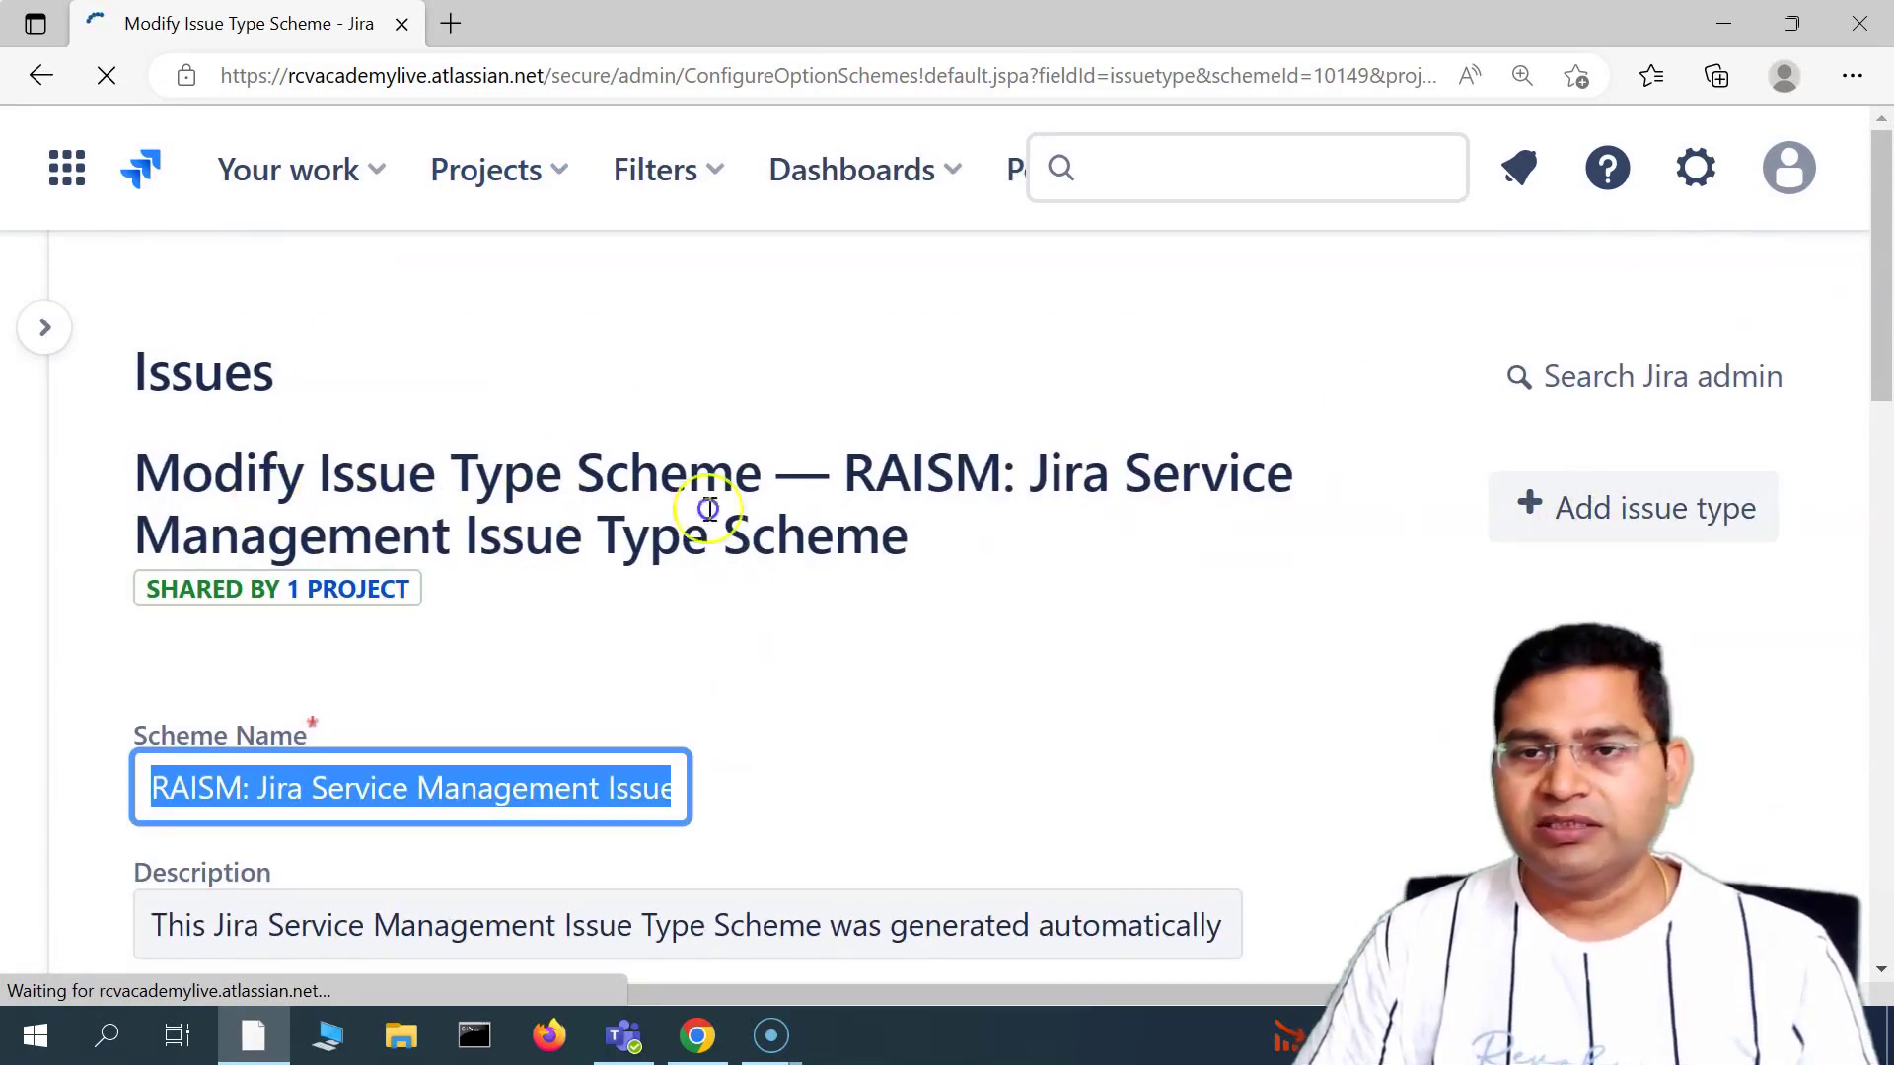
# - Review the scheme's heading and details and the list of issue types in the current scheme
pyautogui.moveTo(709, 508); pyautogui.dragTo(902, 536)
pyautogui.click(989, 478)
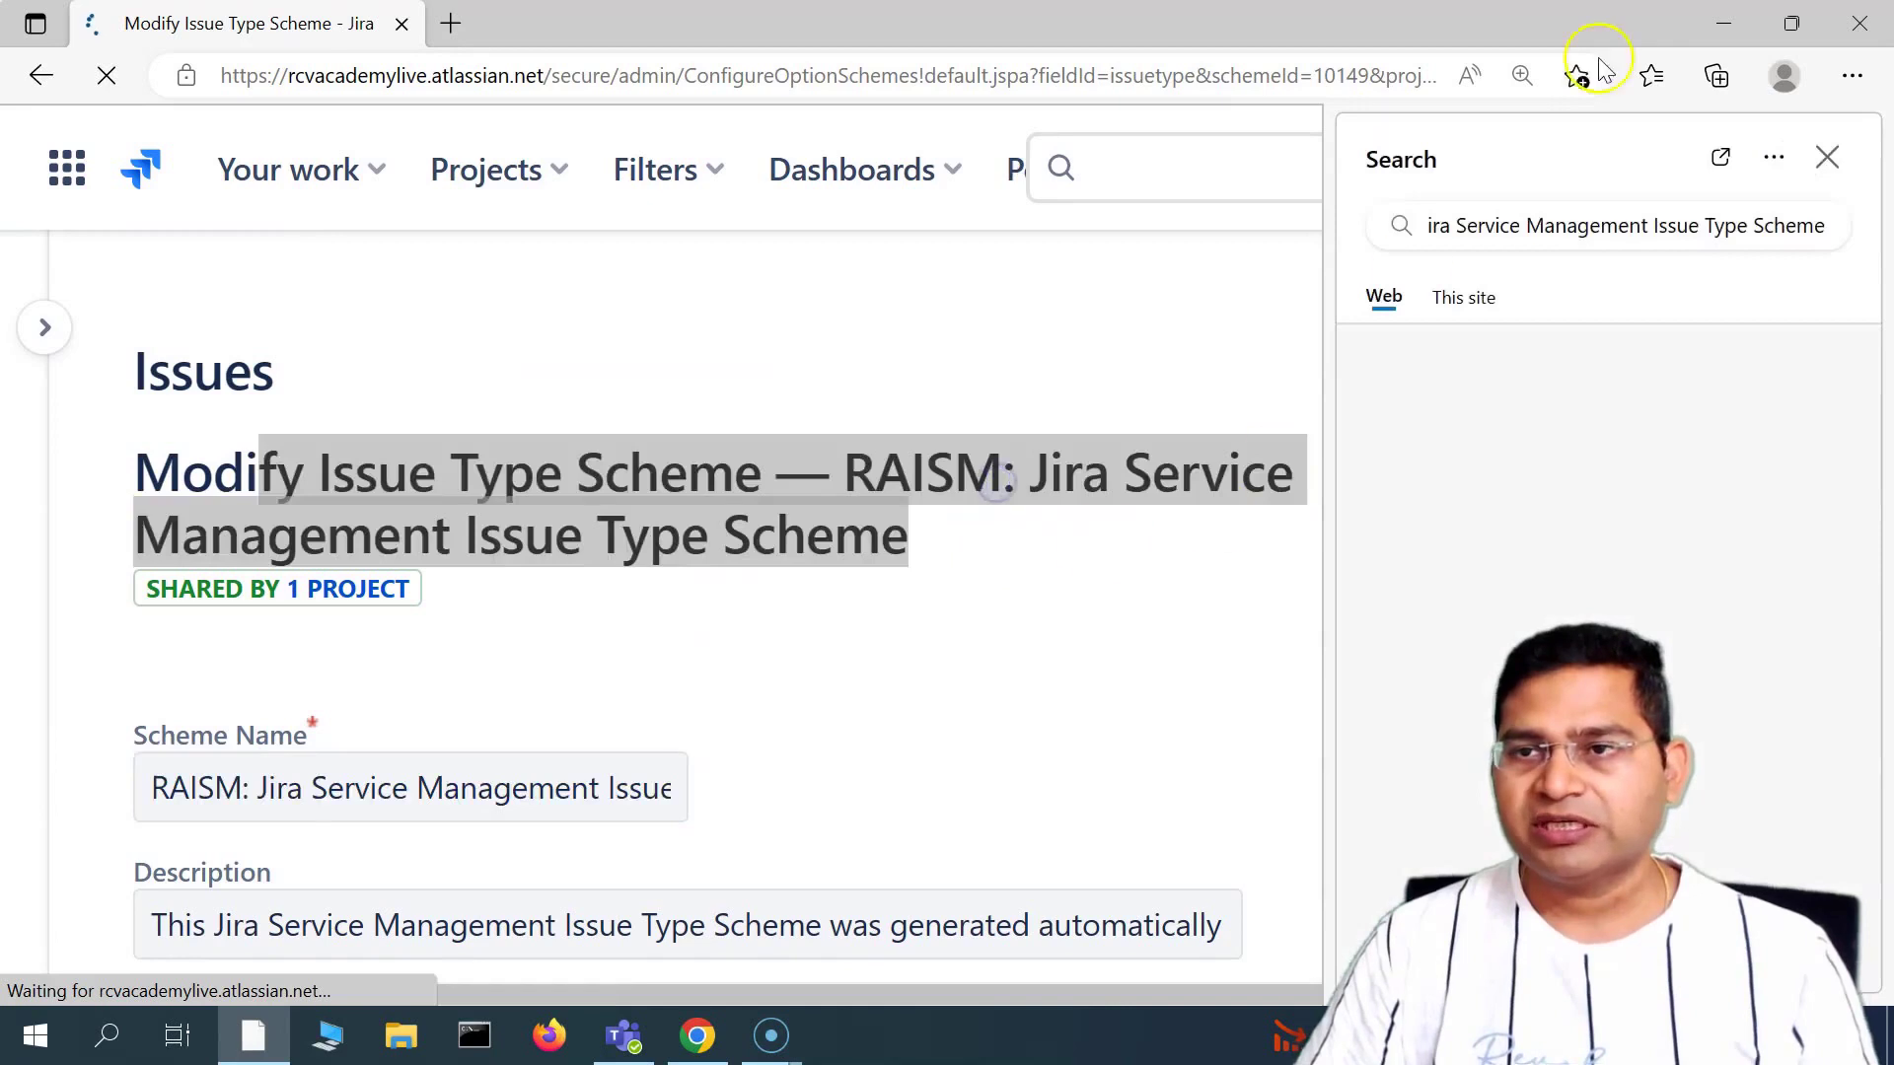
pyautogui.moveTo(434, 538); pyautogui.dragTo(909, 538)
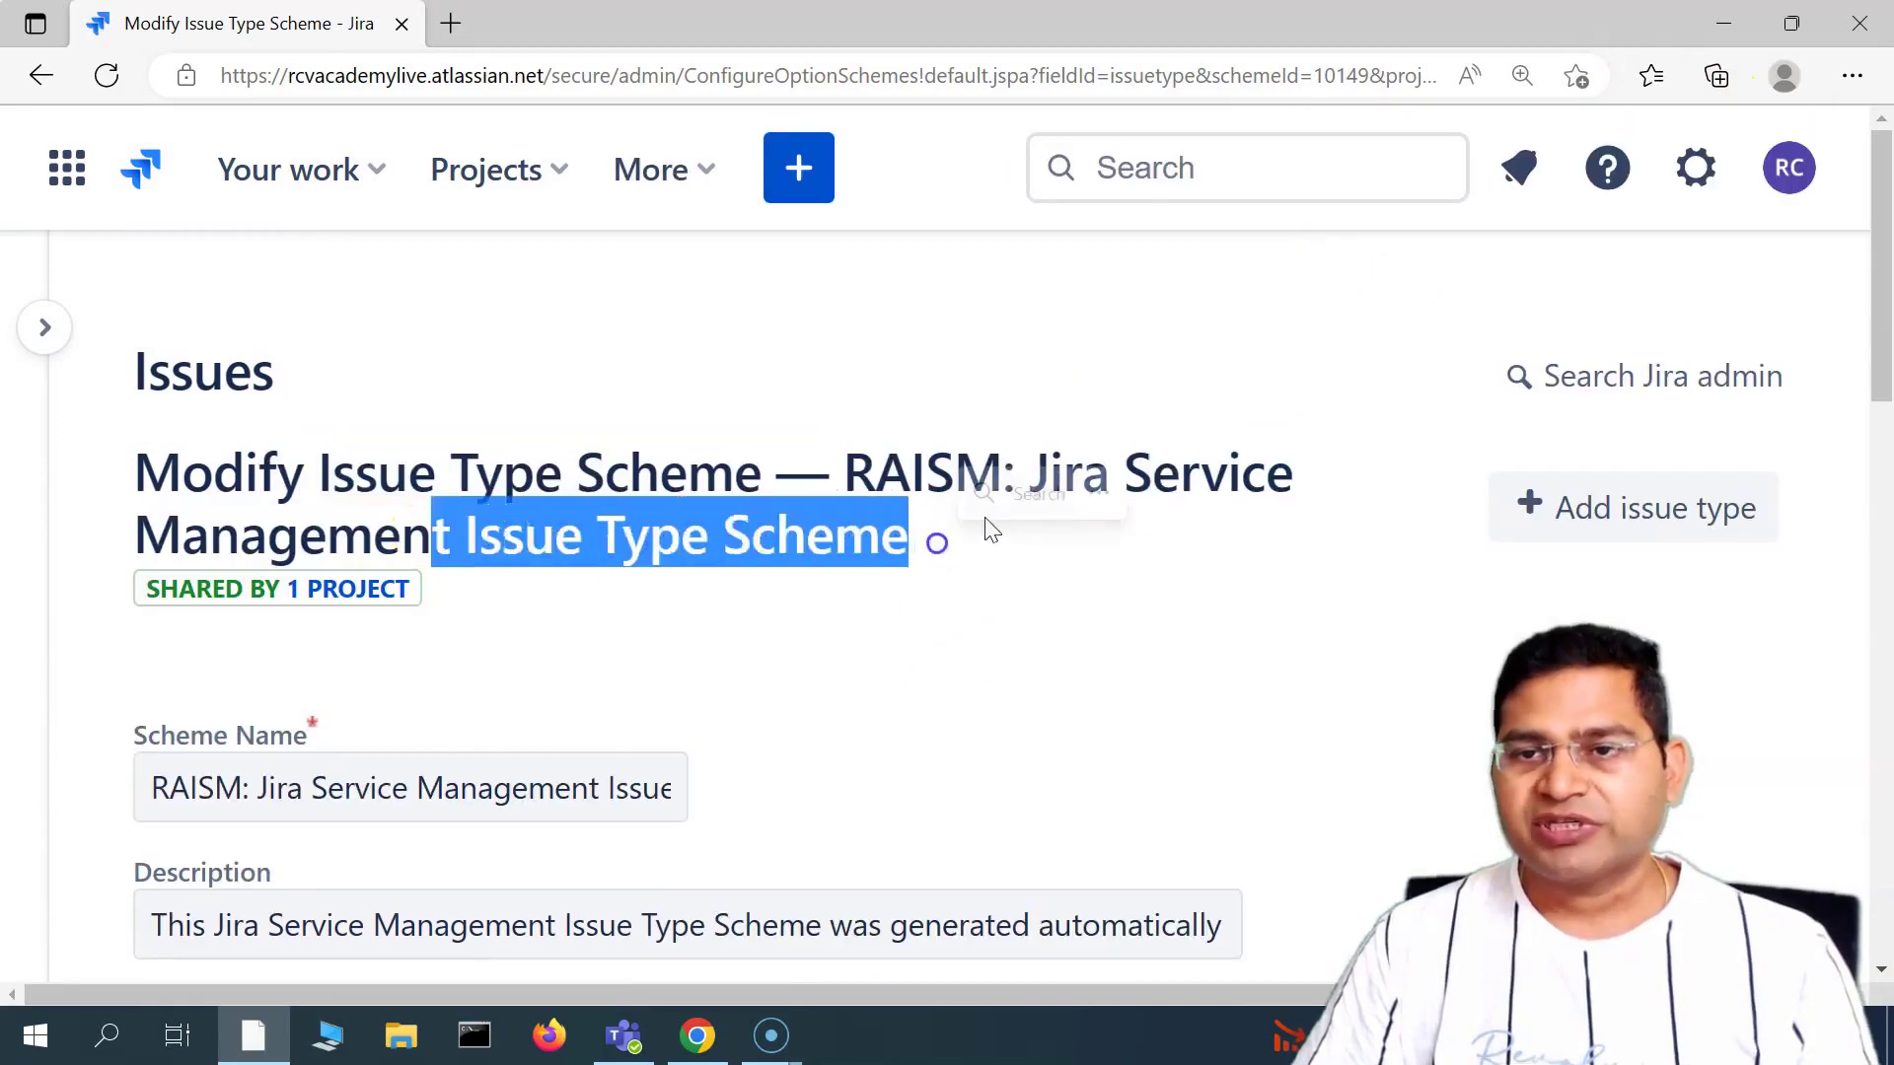
pyautogui.click(1171, 676)
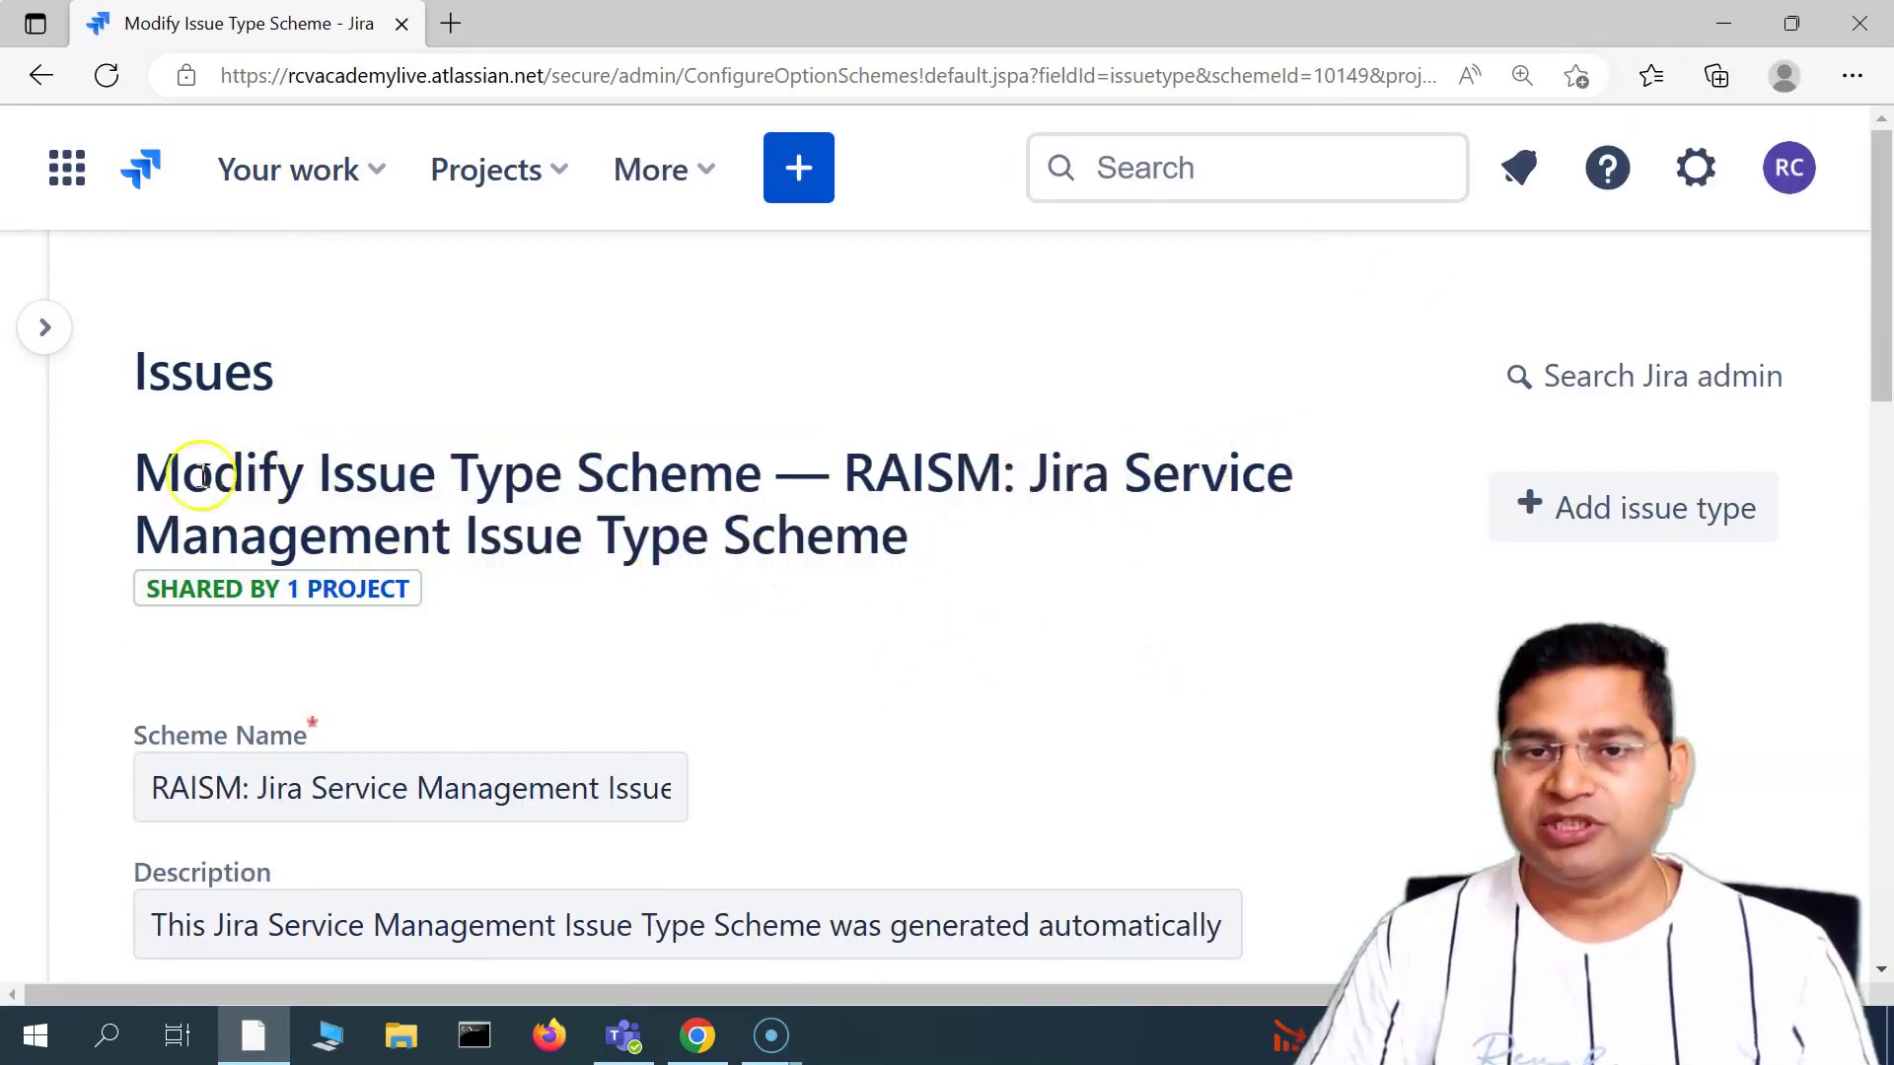
pyautogui.scroll(-1, 749, 513)
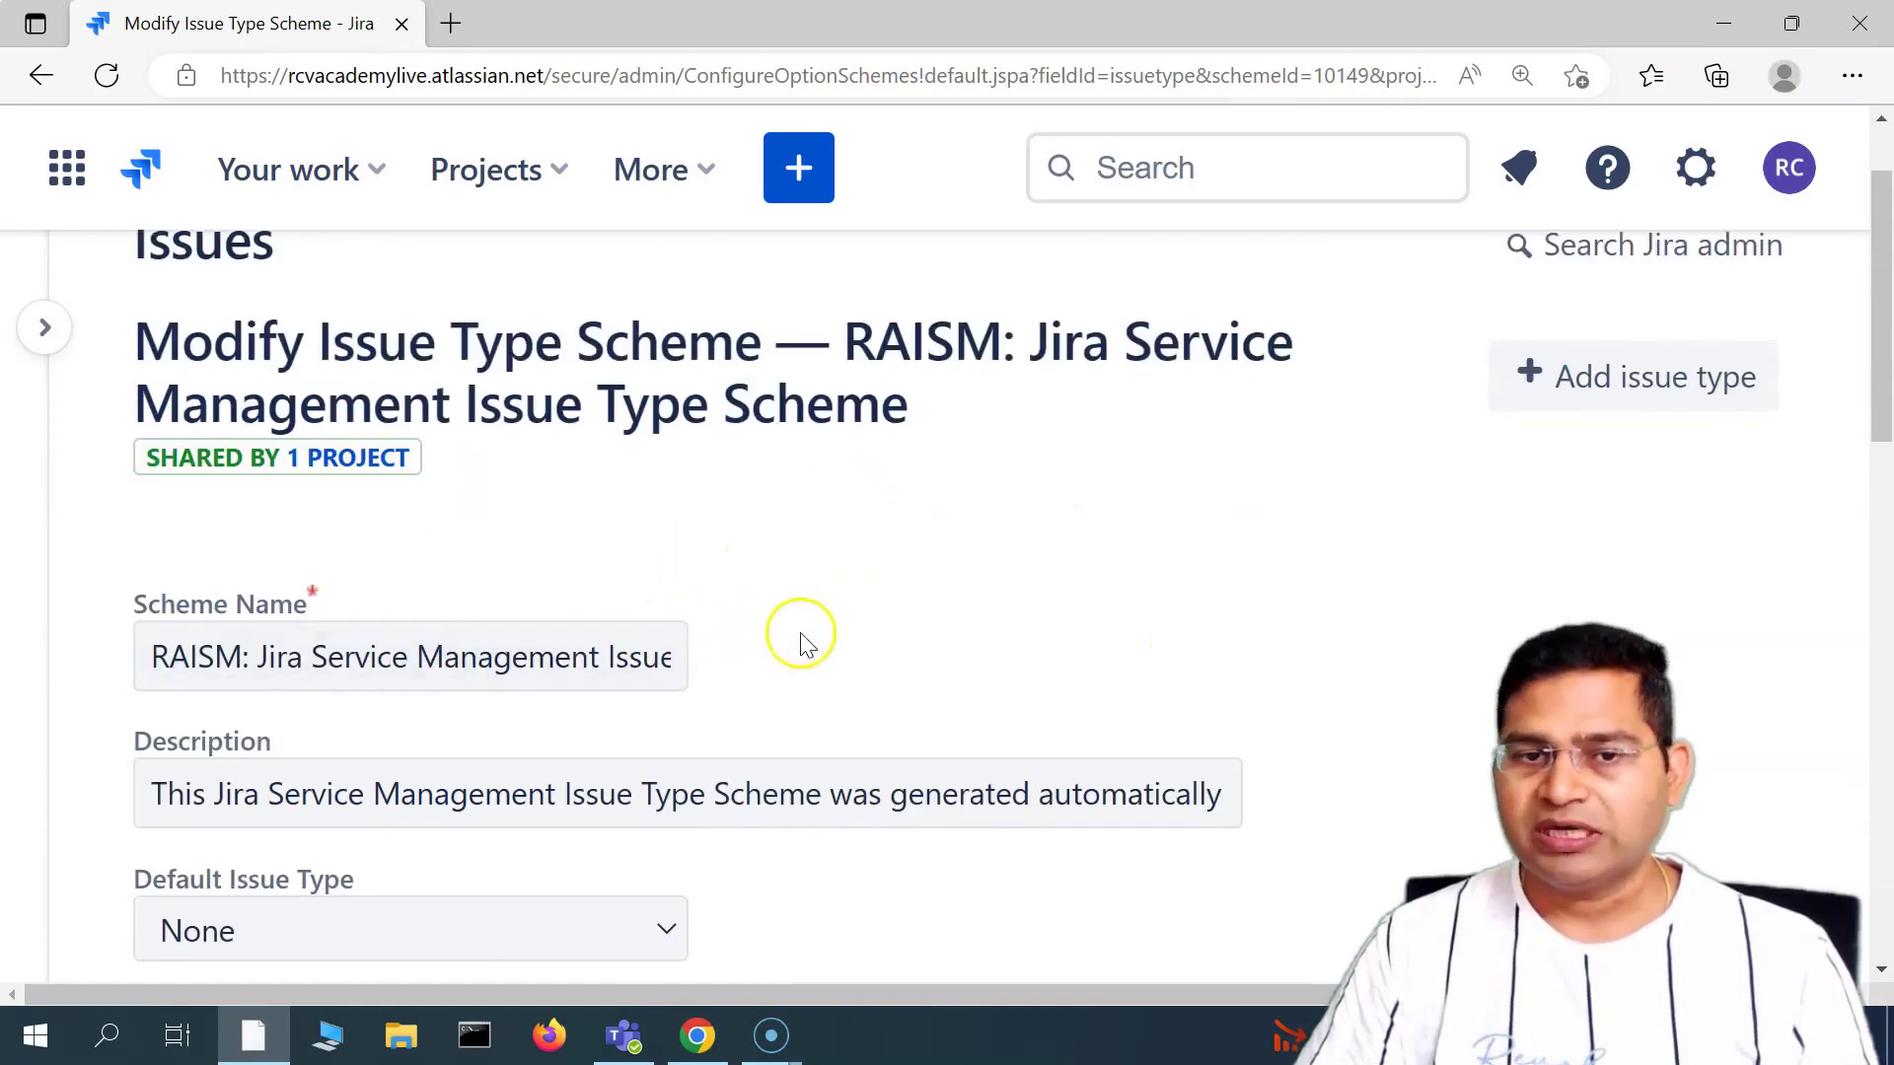
pyautogui.scroll(-5, 801, 643)
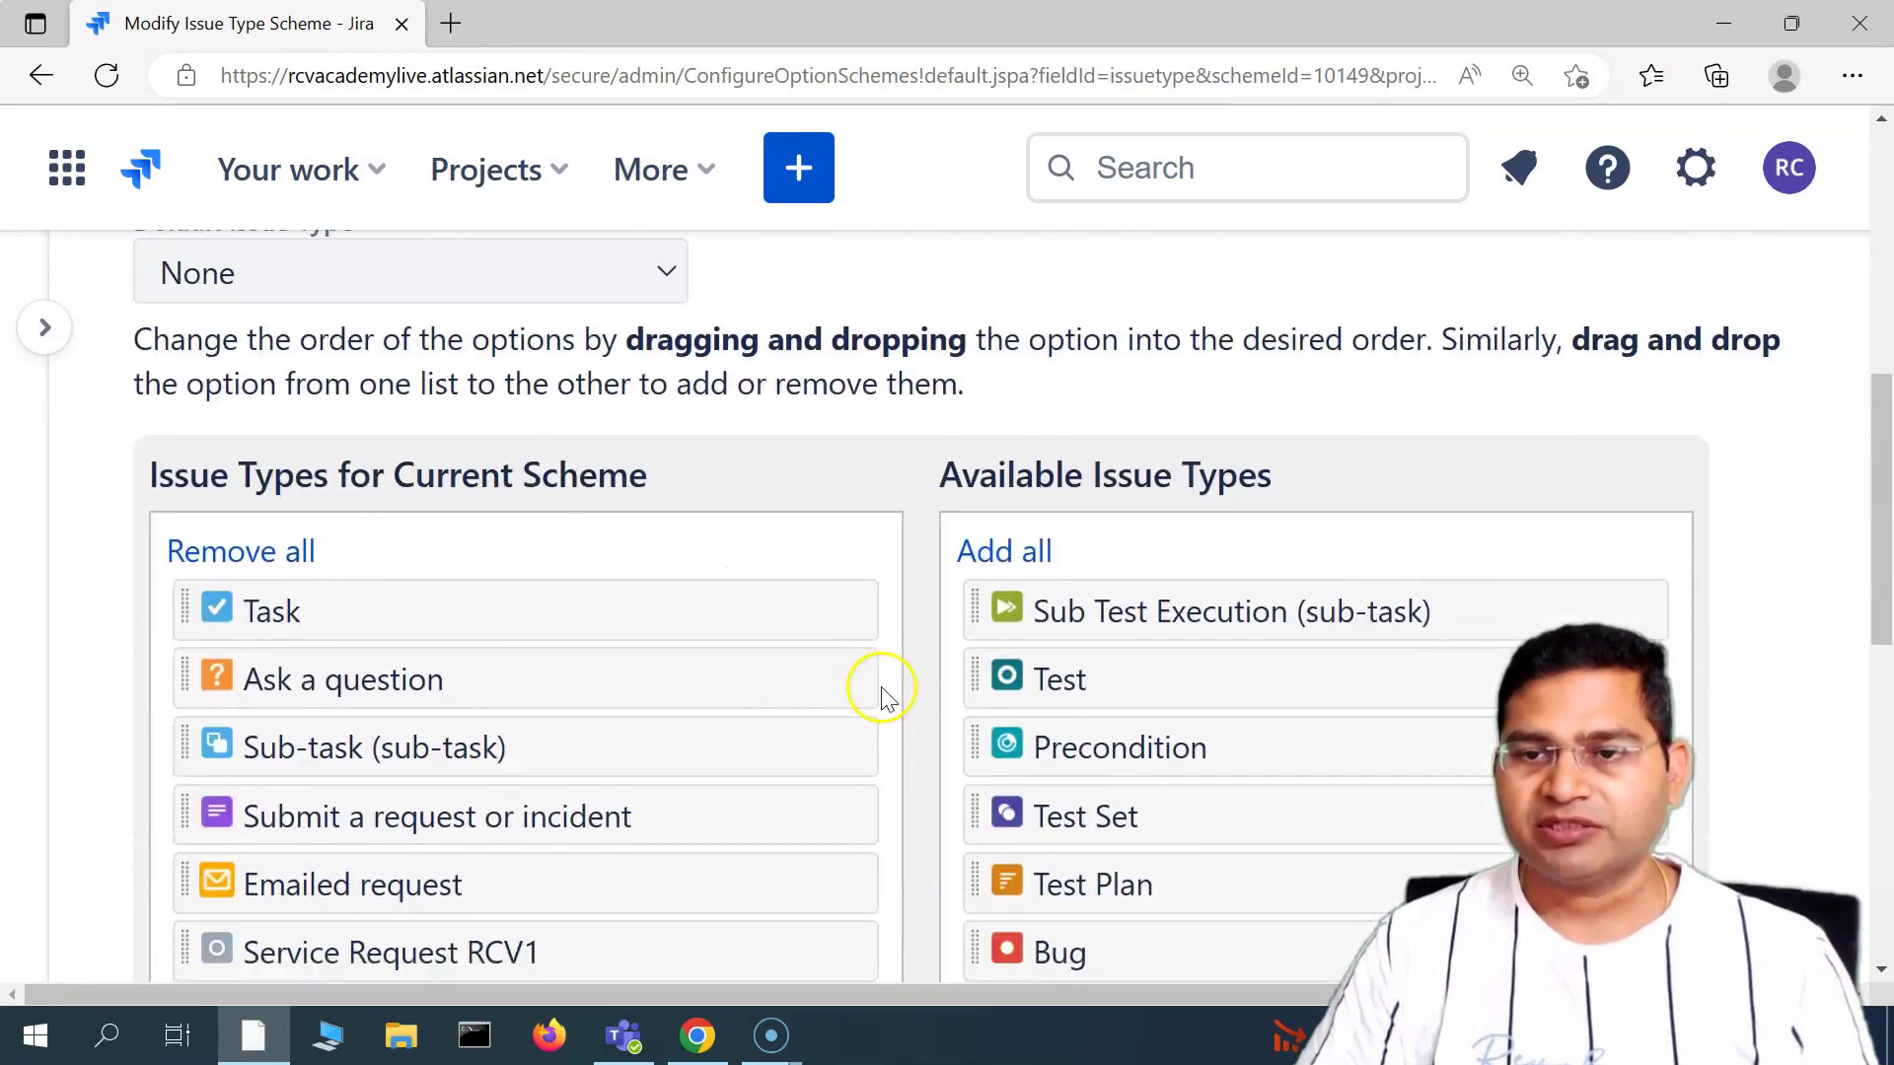
pyautogui.moveTo(153, 474); pyautogui.dragTo(655, 486)
pyautogui.click(655, 487)
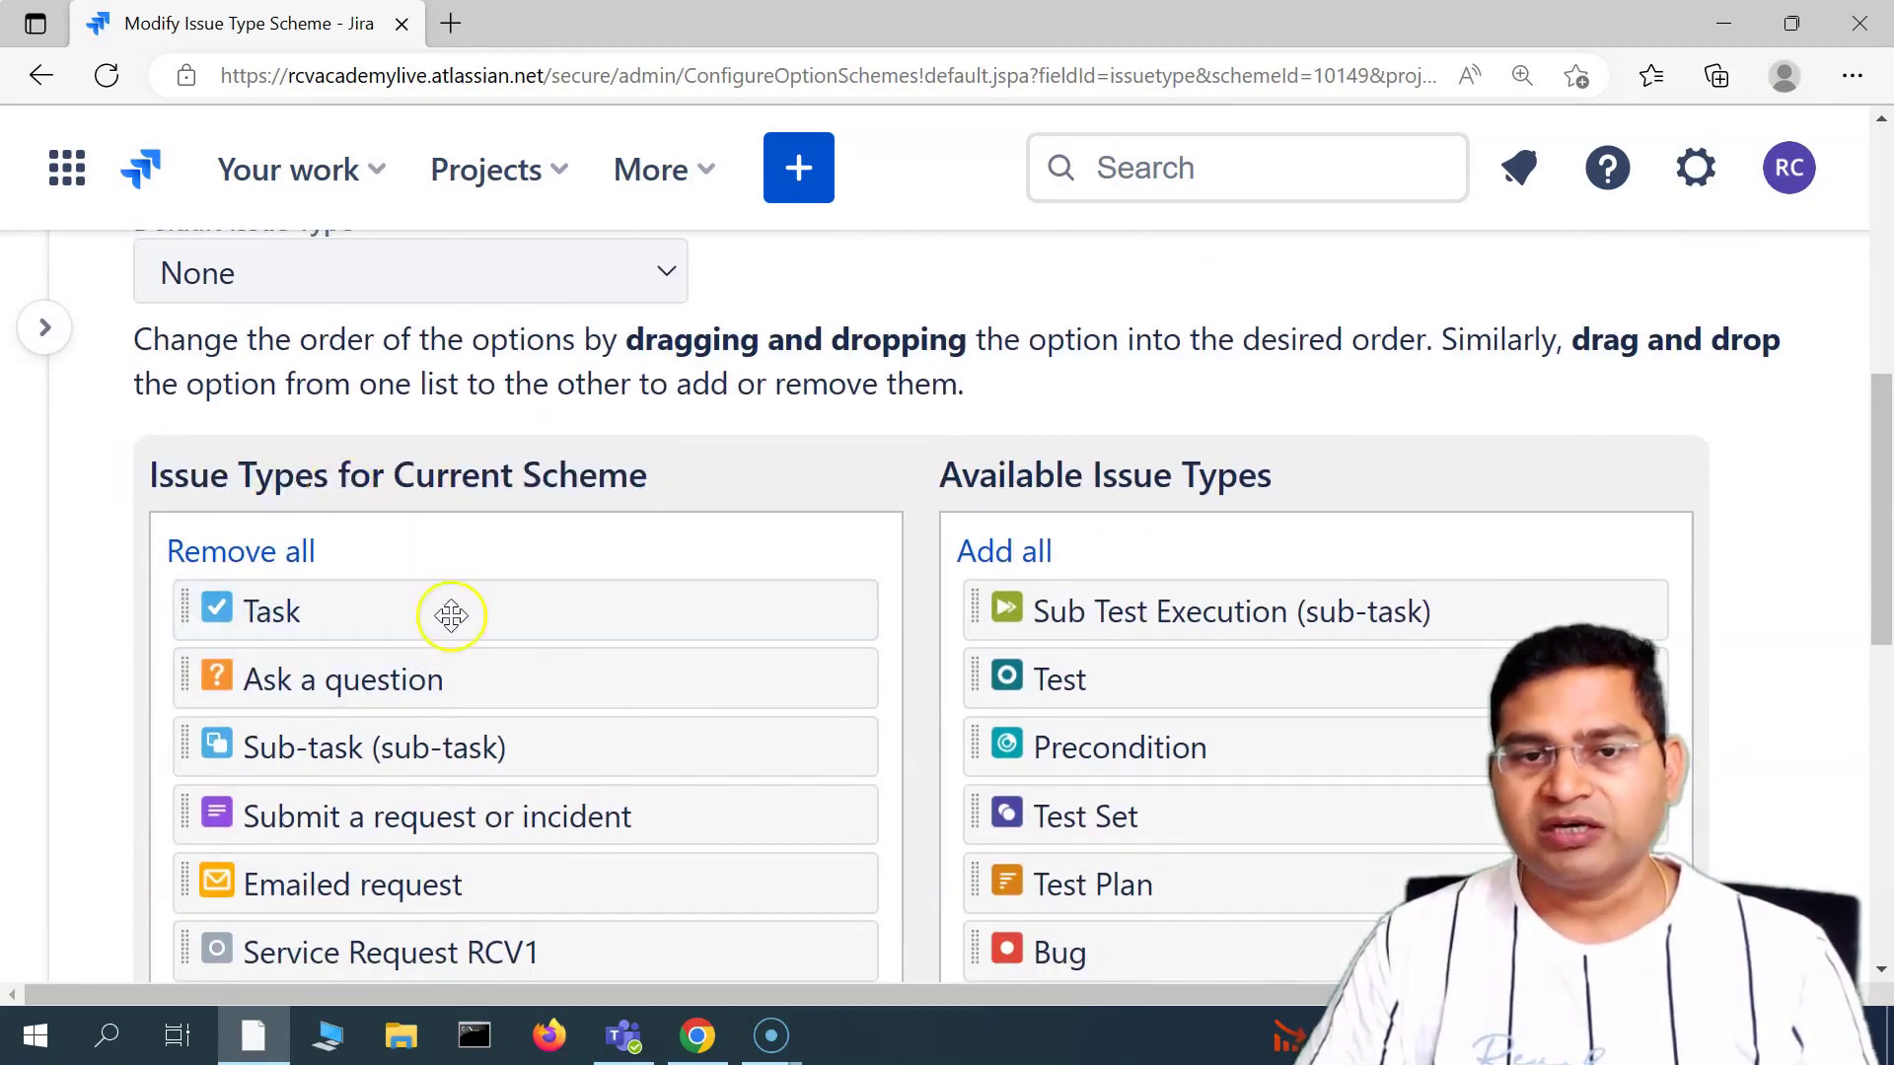
# - Remove Service Request RCV1 and Service Request RCV from the current scheme by moving them to the available issue types
pyautogui.scroll(-2, 552, 671)
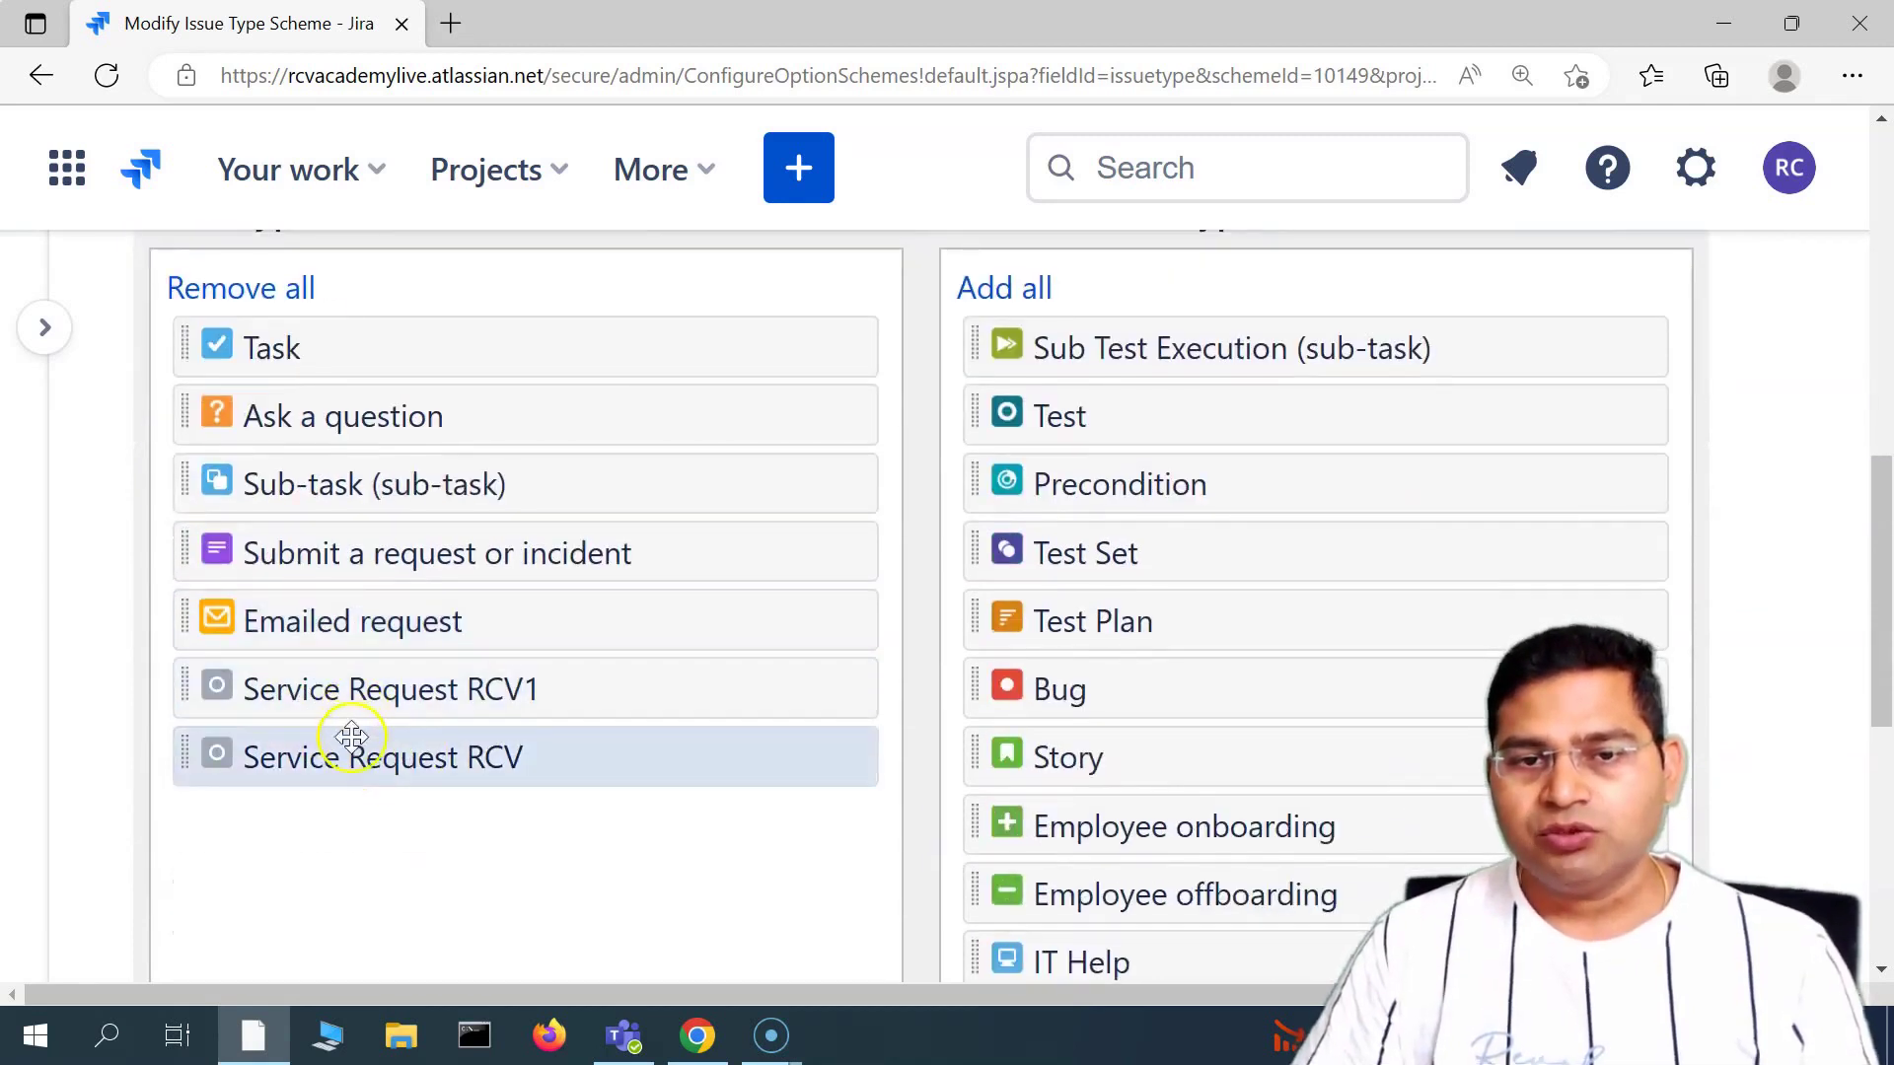
pyautogui.moveTo(394, 692); pyautogui.dragTo(1116, 473)
pyautogui.moveTo(263, 744); pyautogui.dragTo(1144, 637)
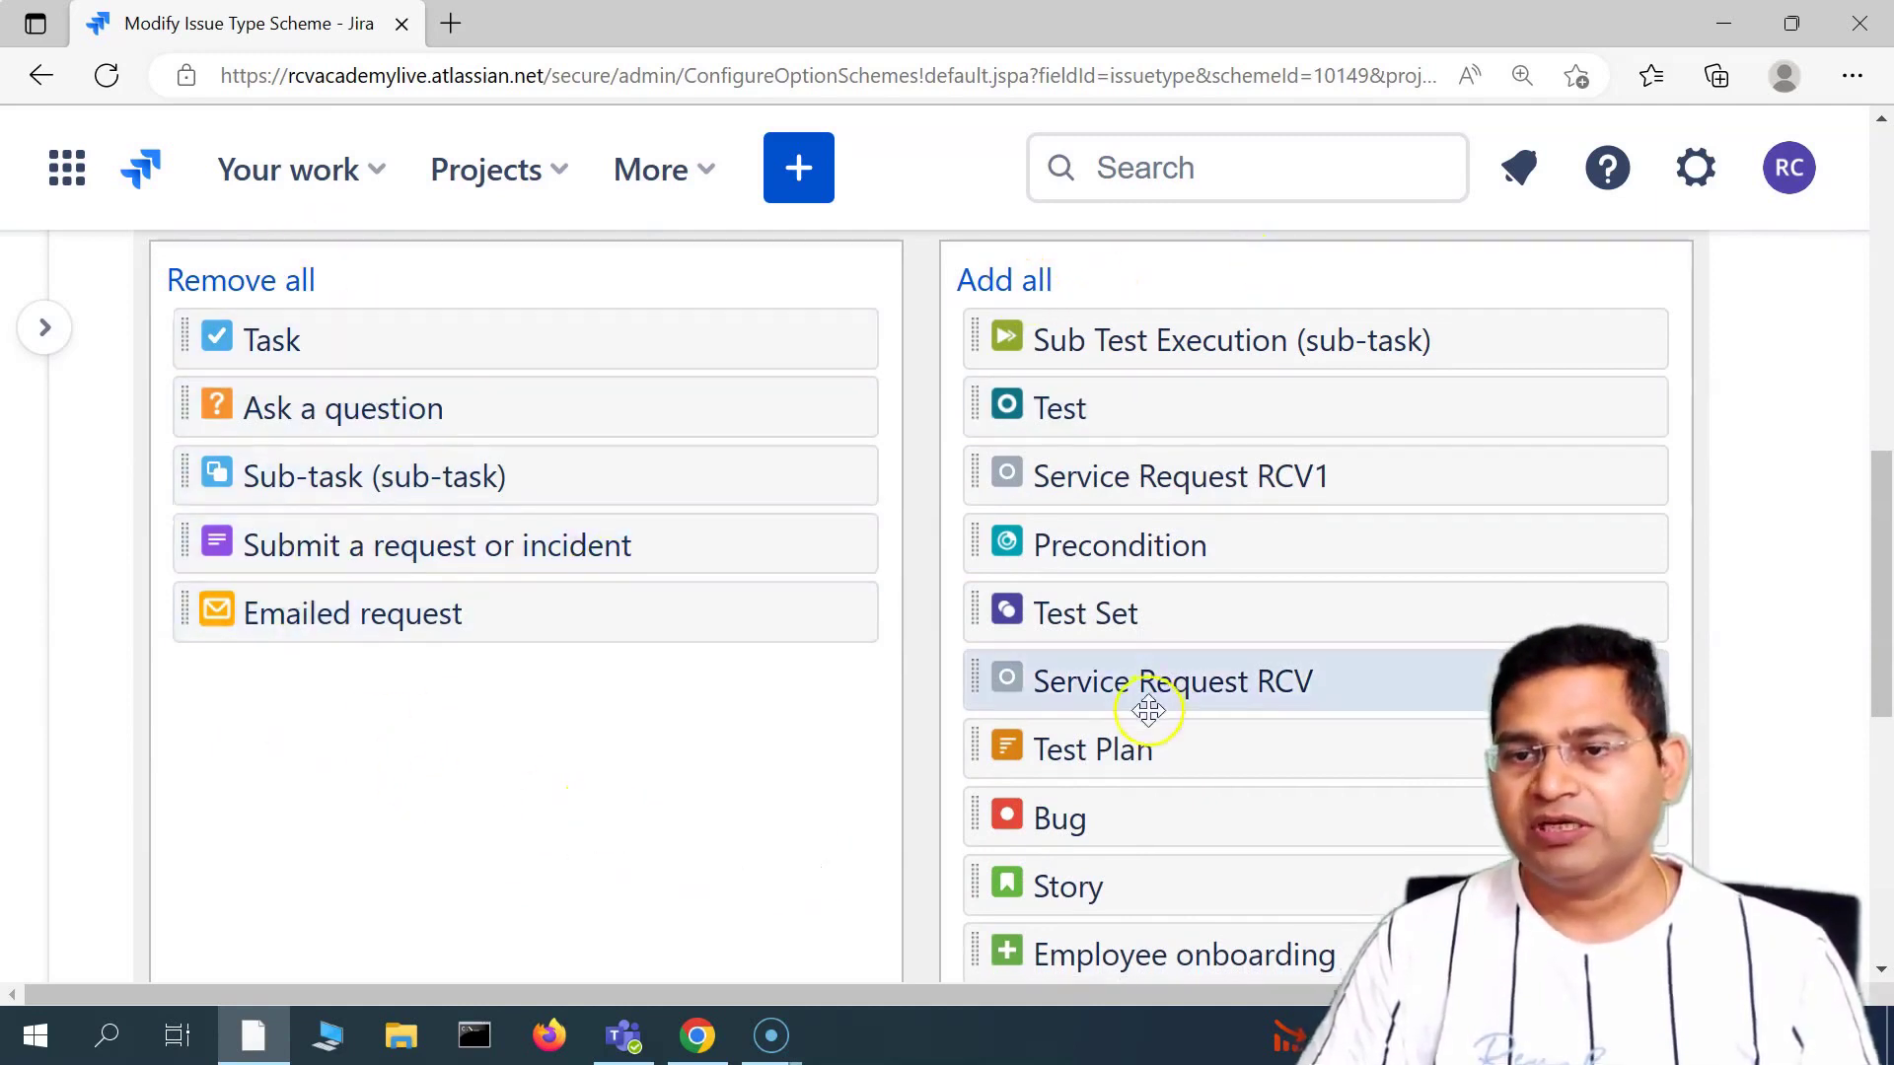
# - Examine the full list of available issue types that can be added to the scheme
pyautogui.scroll(-8, 1148, 710)
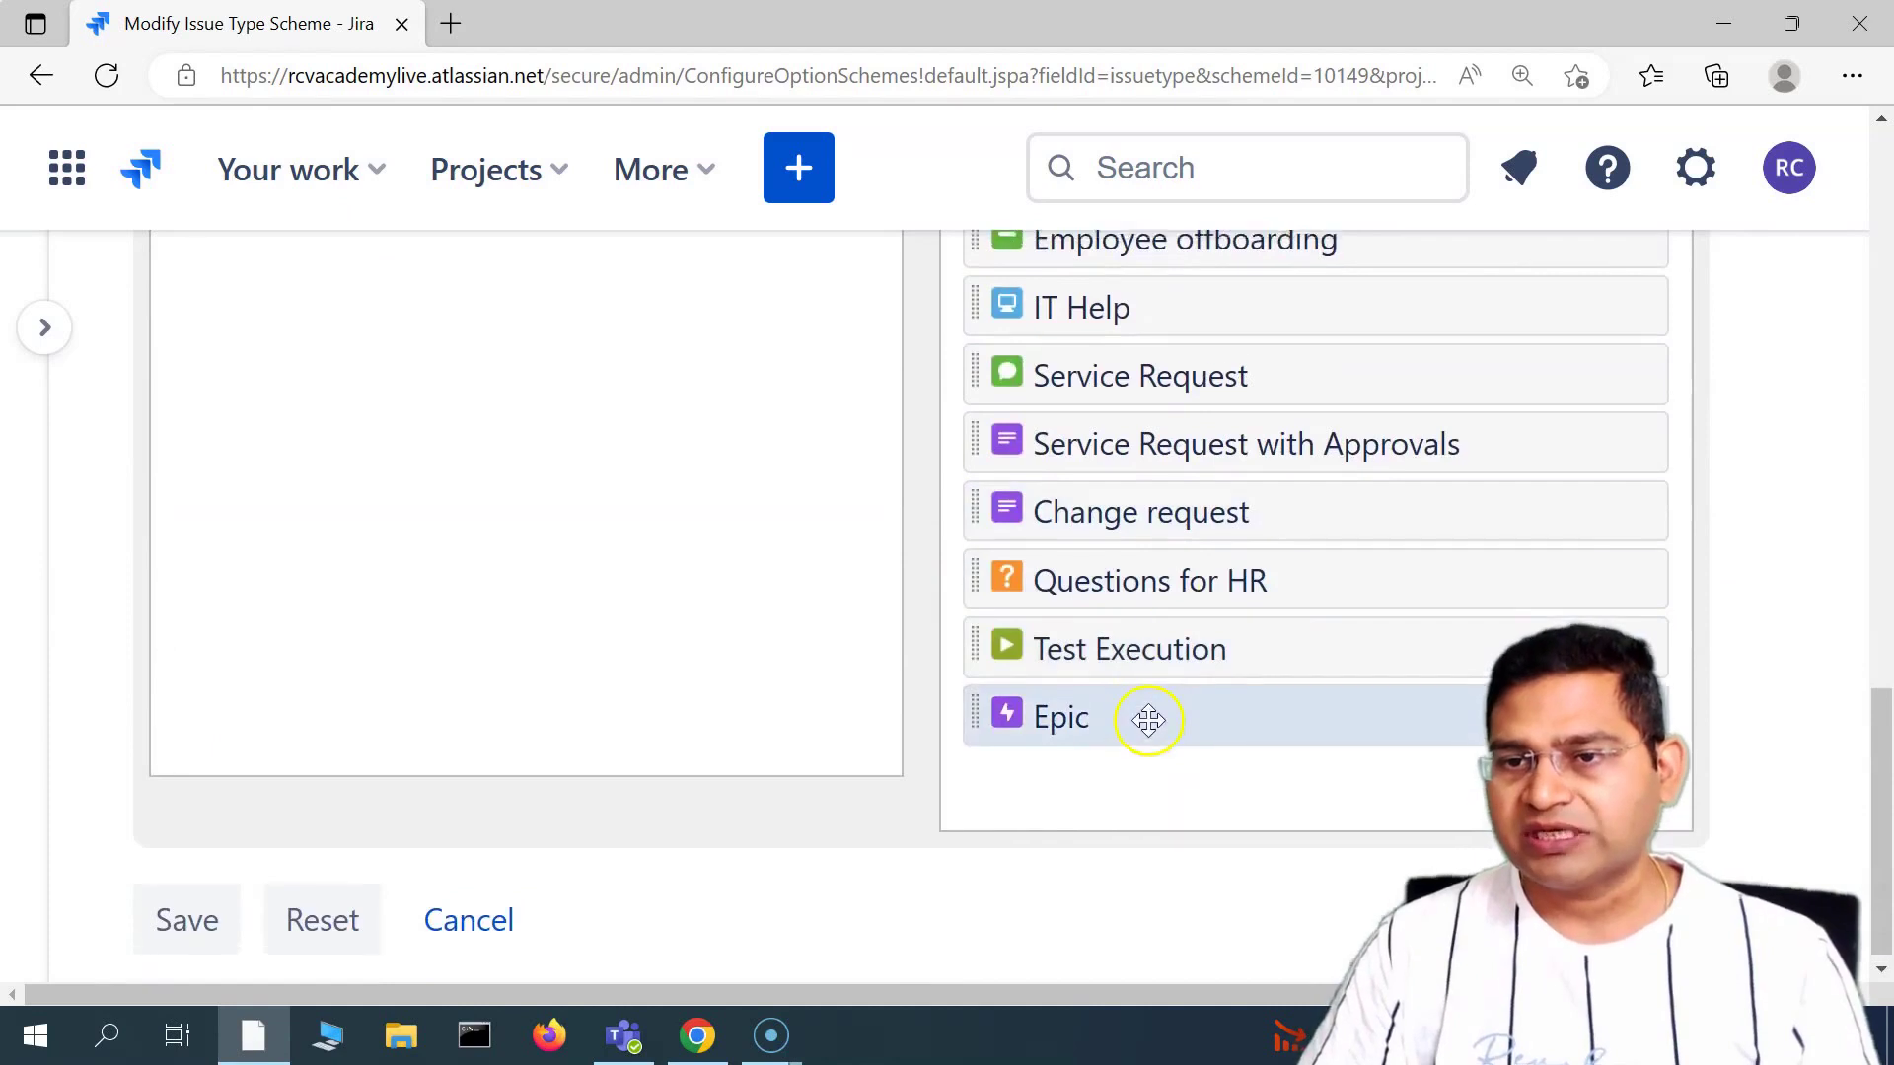
pyautogui.scroll(9, 1148, 720)
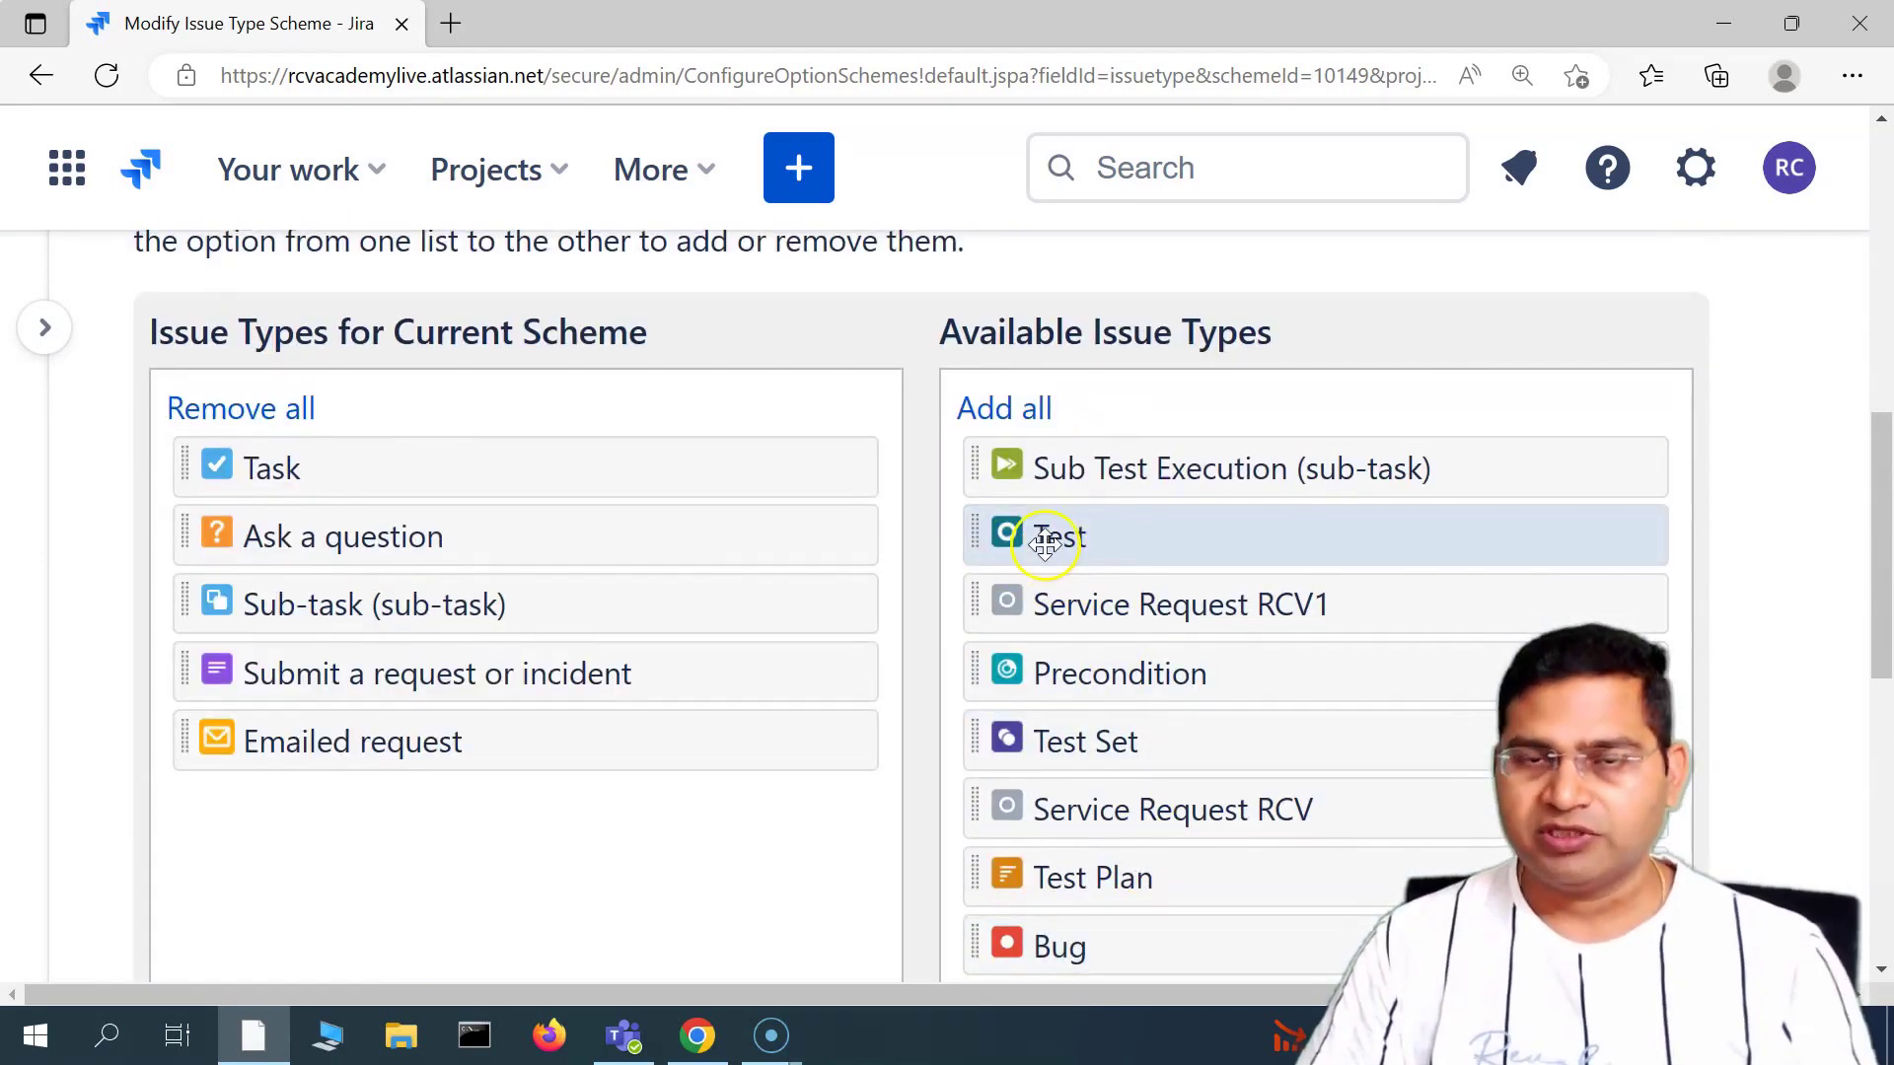
pyautogui.scroll(-7, 1118, 742)
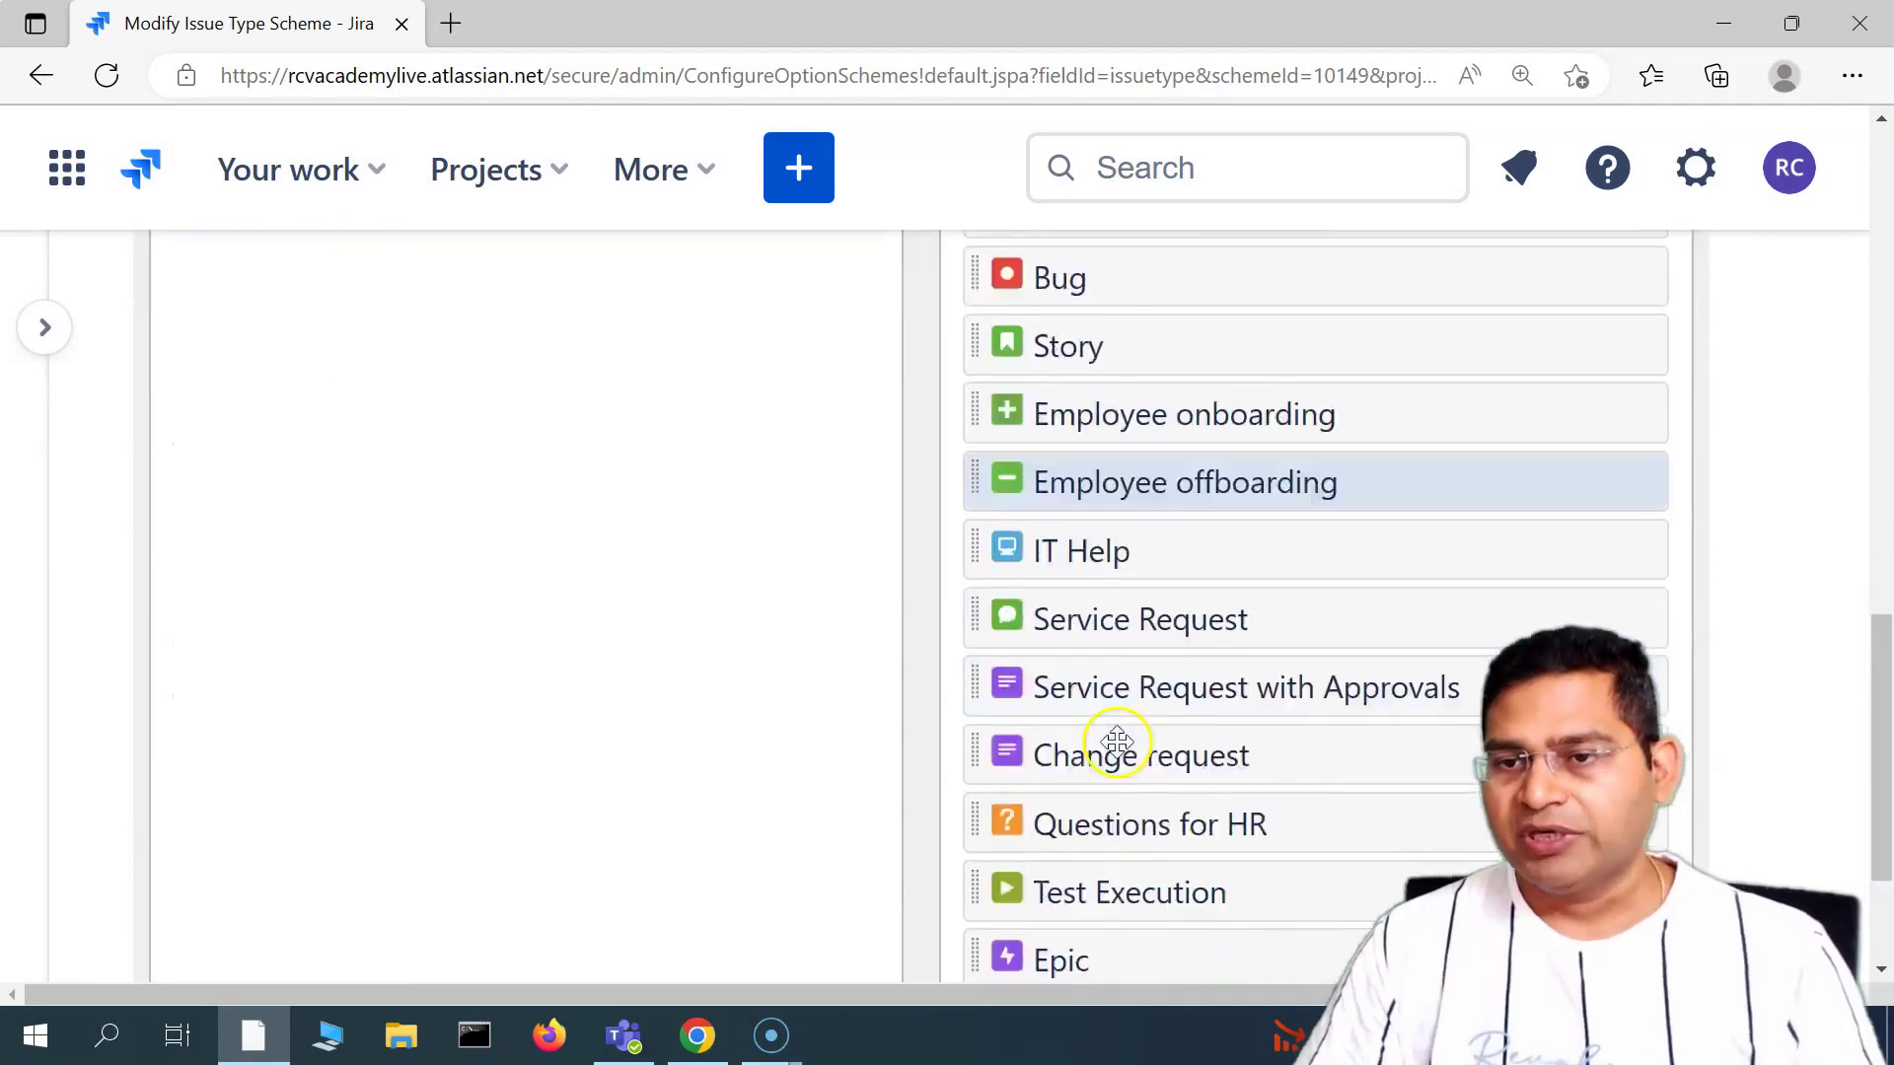
pyautogui.scroll(-1, 1118, 742)
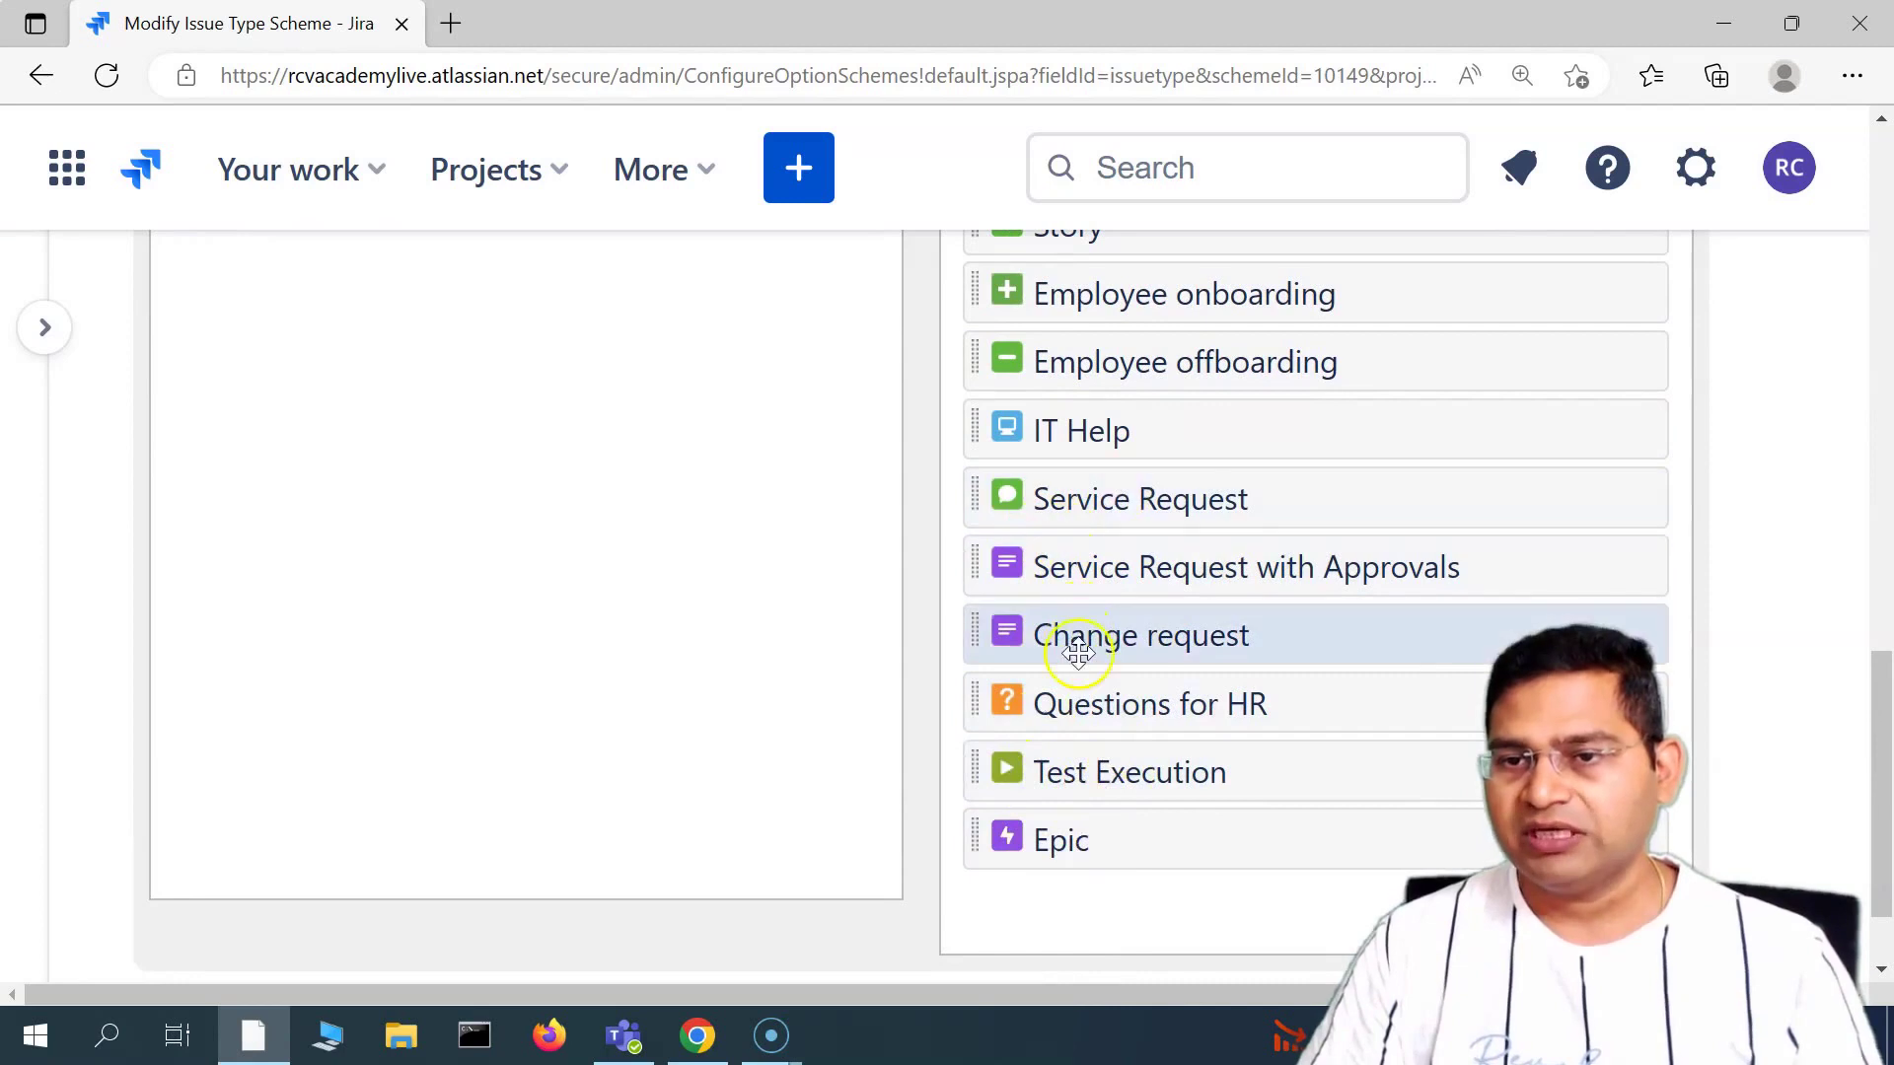
pyautogui.scroll(1, 1095, 710)
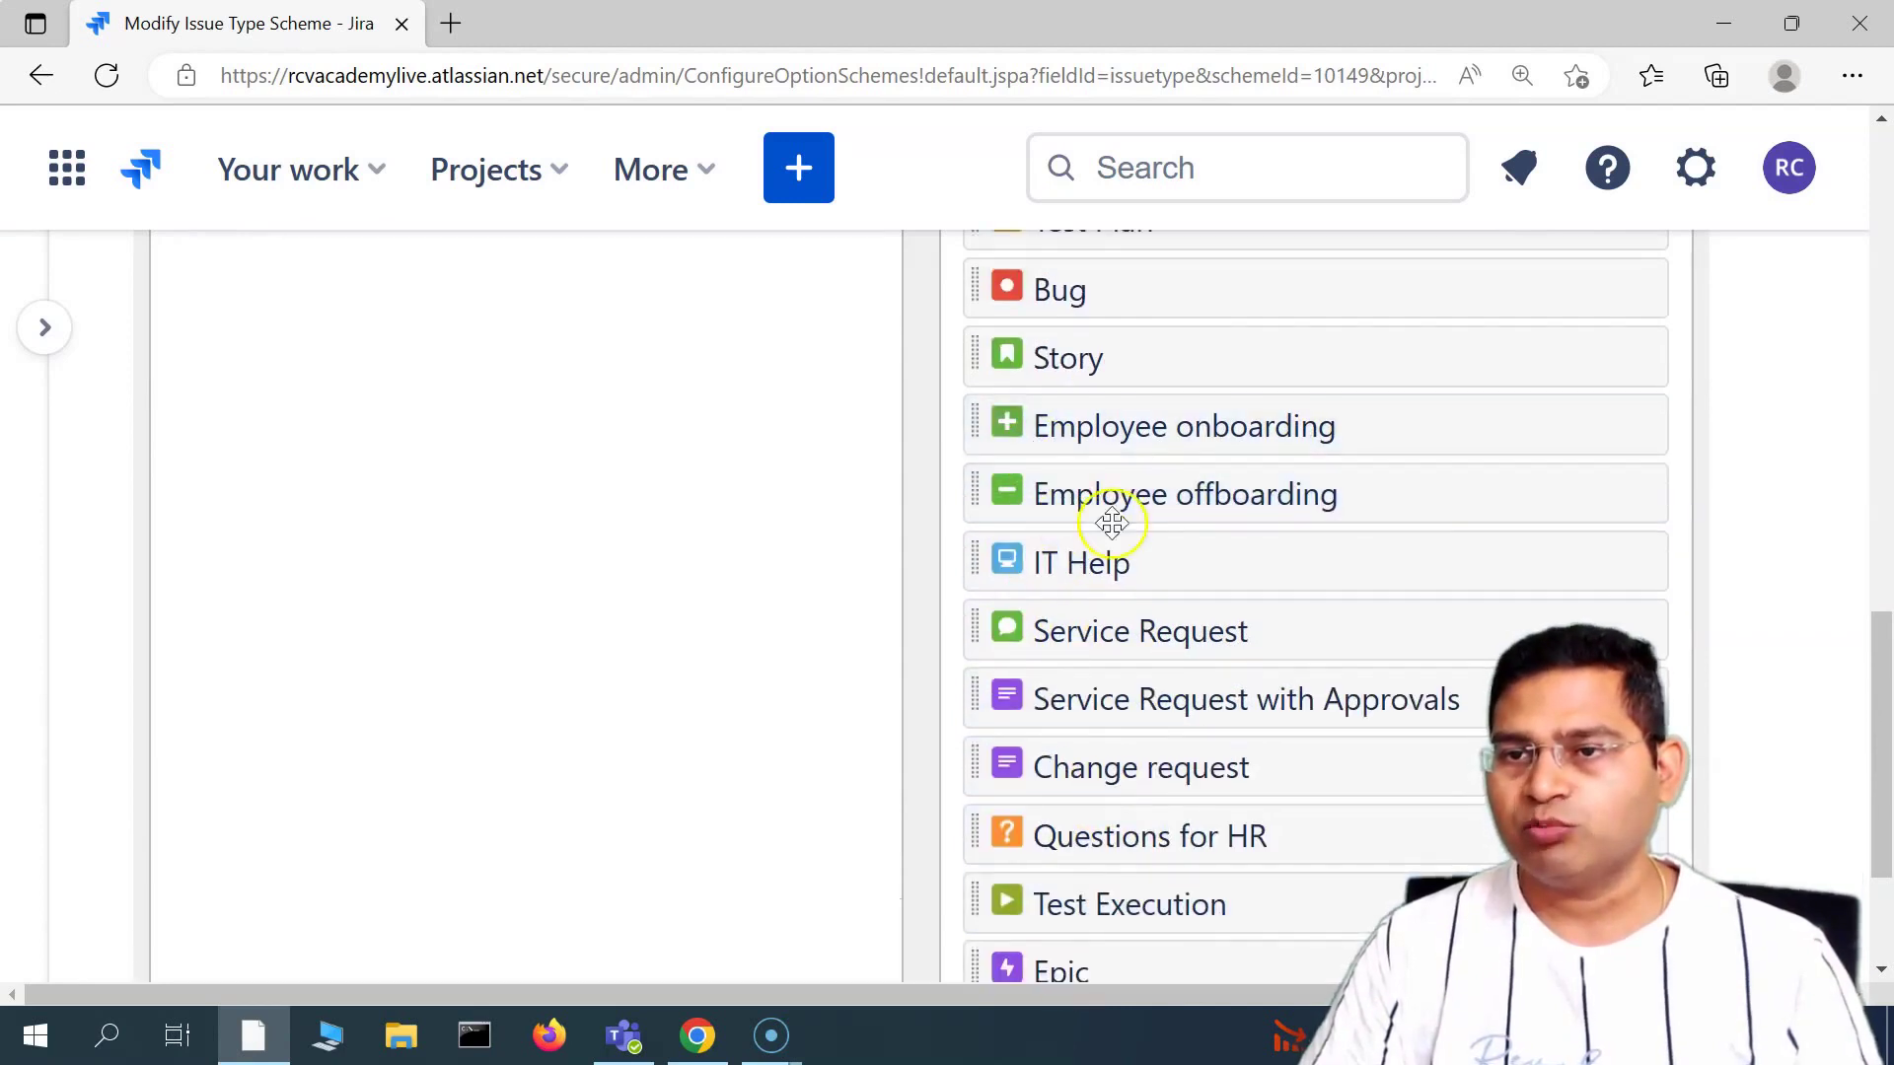
pyautogui.scroll(5, 1112, 707)
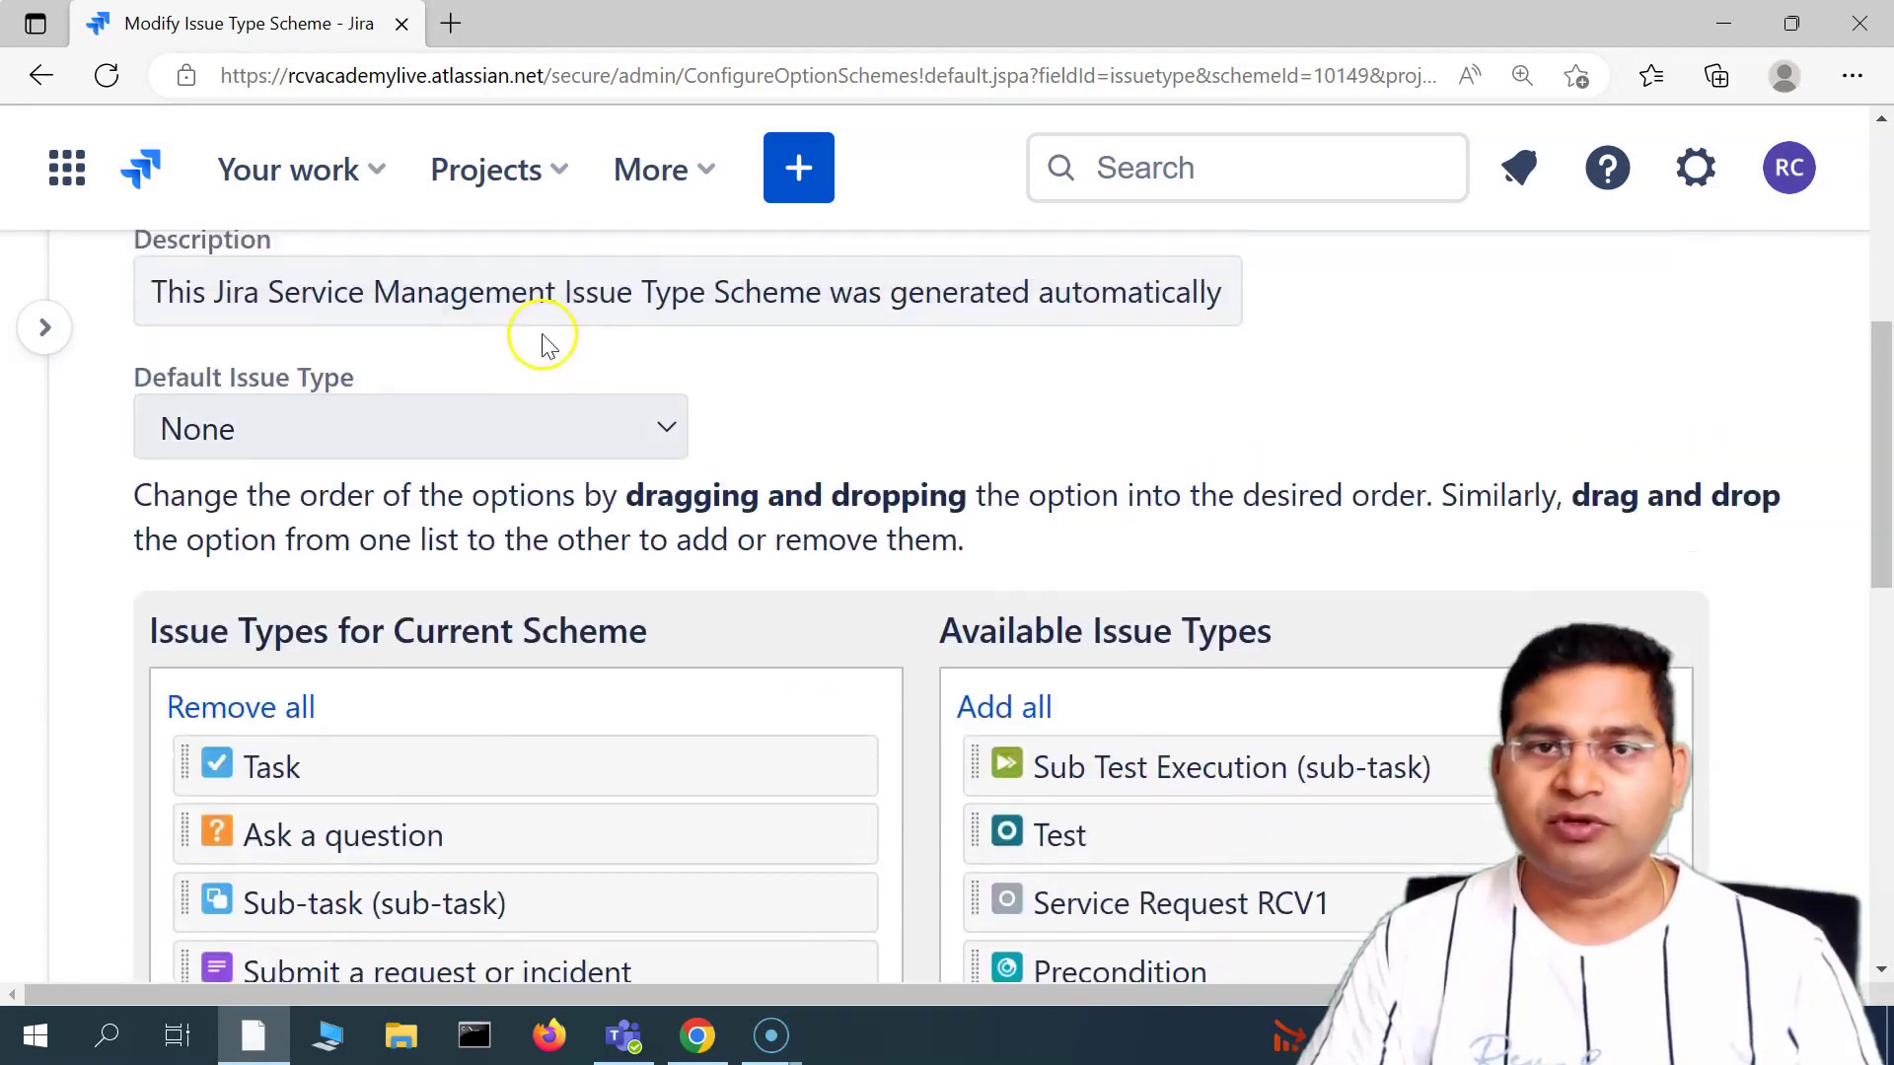
# - Start adding a new issue type to the scheme and name it Service Request RCVOnline
pyautogui.scroll(5, 811, 684)
pyautogui.click(1612, 511)
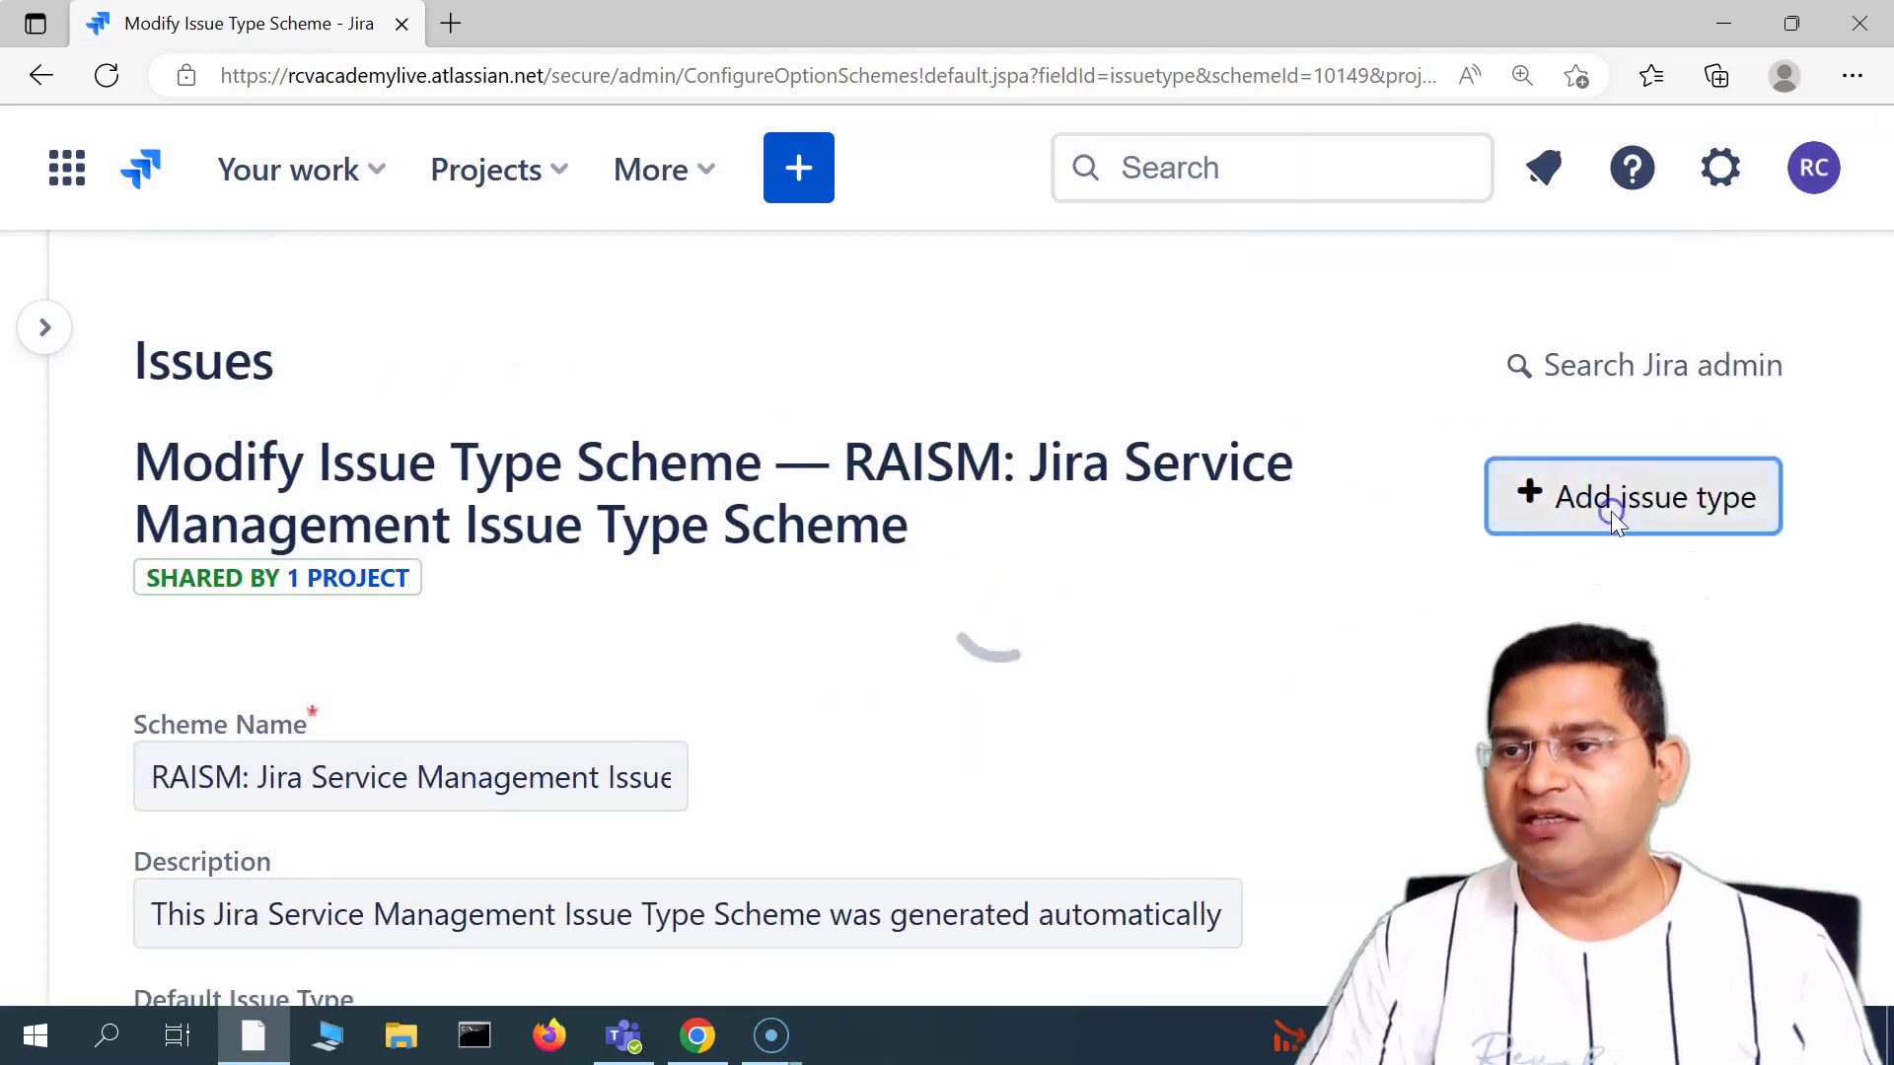
pyautogui.click(666, 461)
pyautogui.click(746, 636)
pyautogui.click(931, 461)
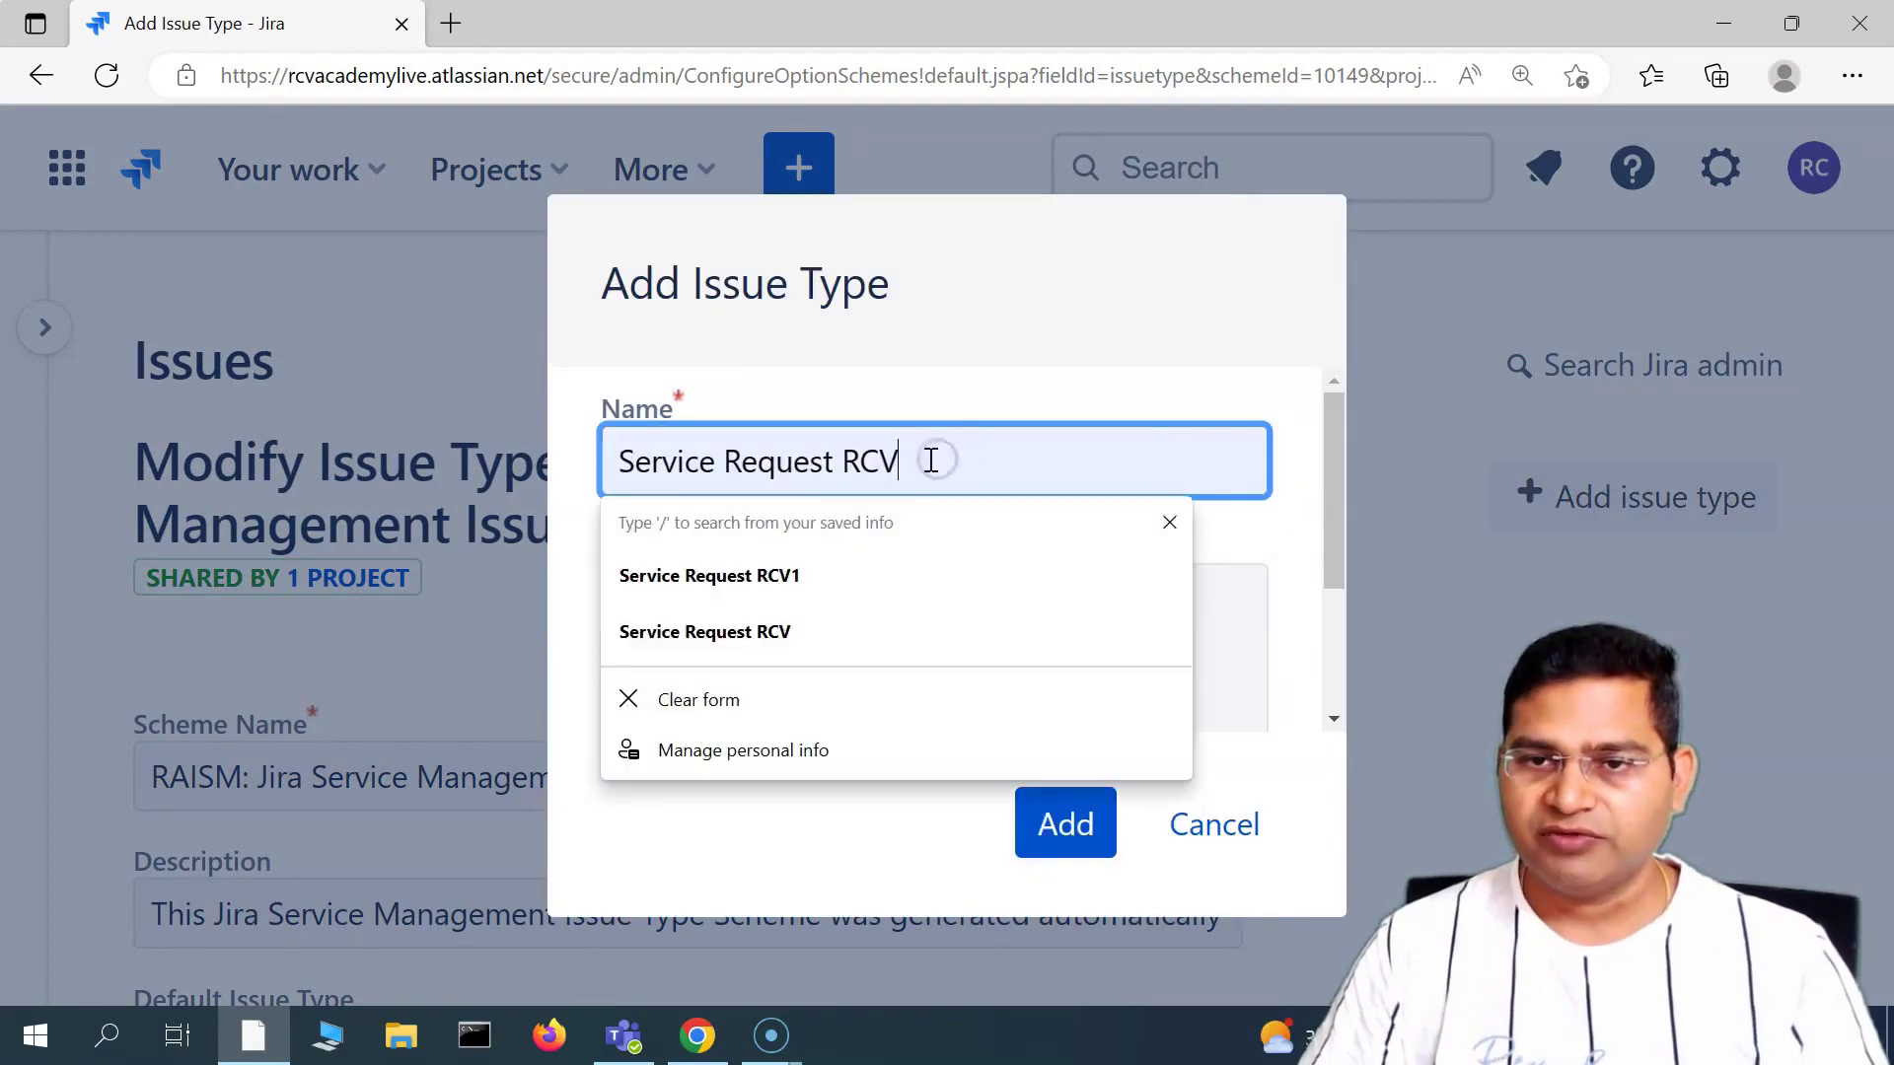
pyautogui.write('Online')
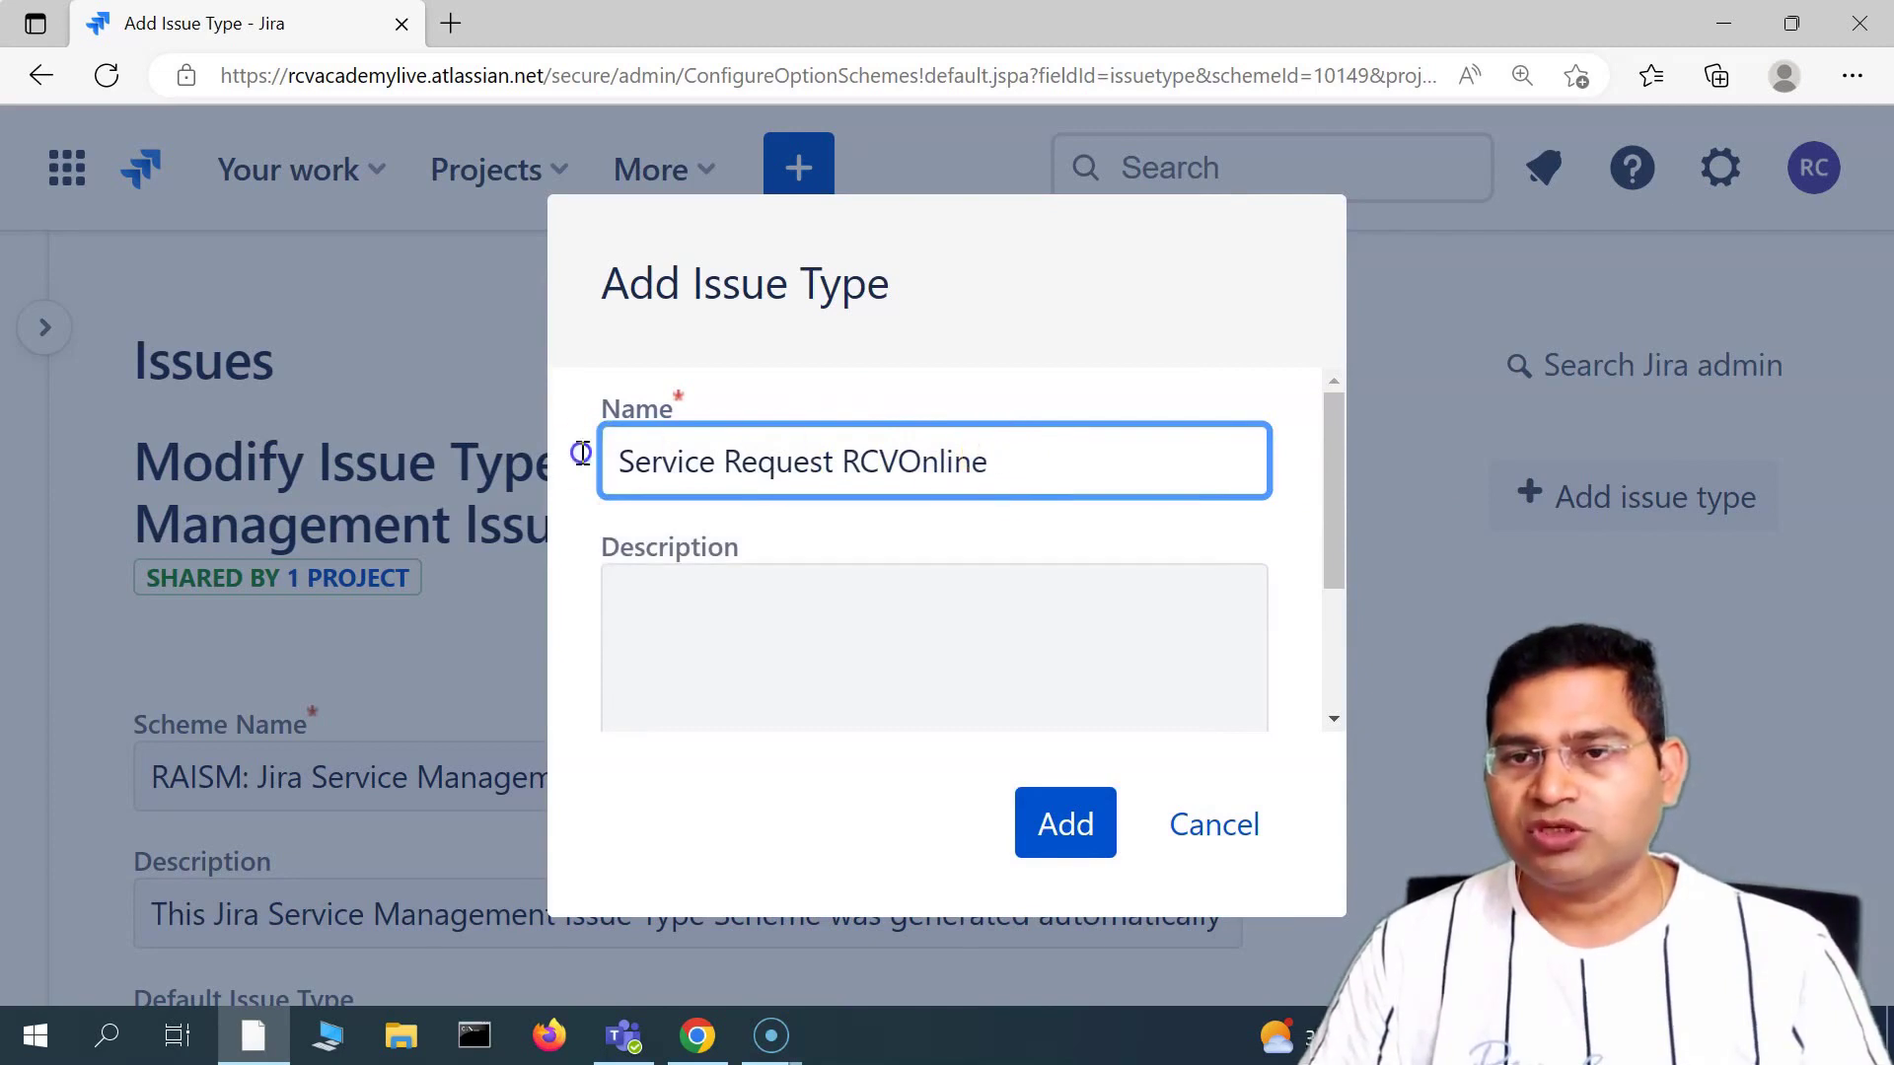
# - Copy the new issue type's name, Service Request RCVOnline, into its description
pyautogui.moveTo(581, 453); pyautogui.dragTo(1026, 464)
pyautogui.moveTo(832, 464); pyautogui.dragTo(572, 464)
pyautogui.hotkey('ctrl', 'c')
pyautogui.click(976, 458)
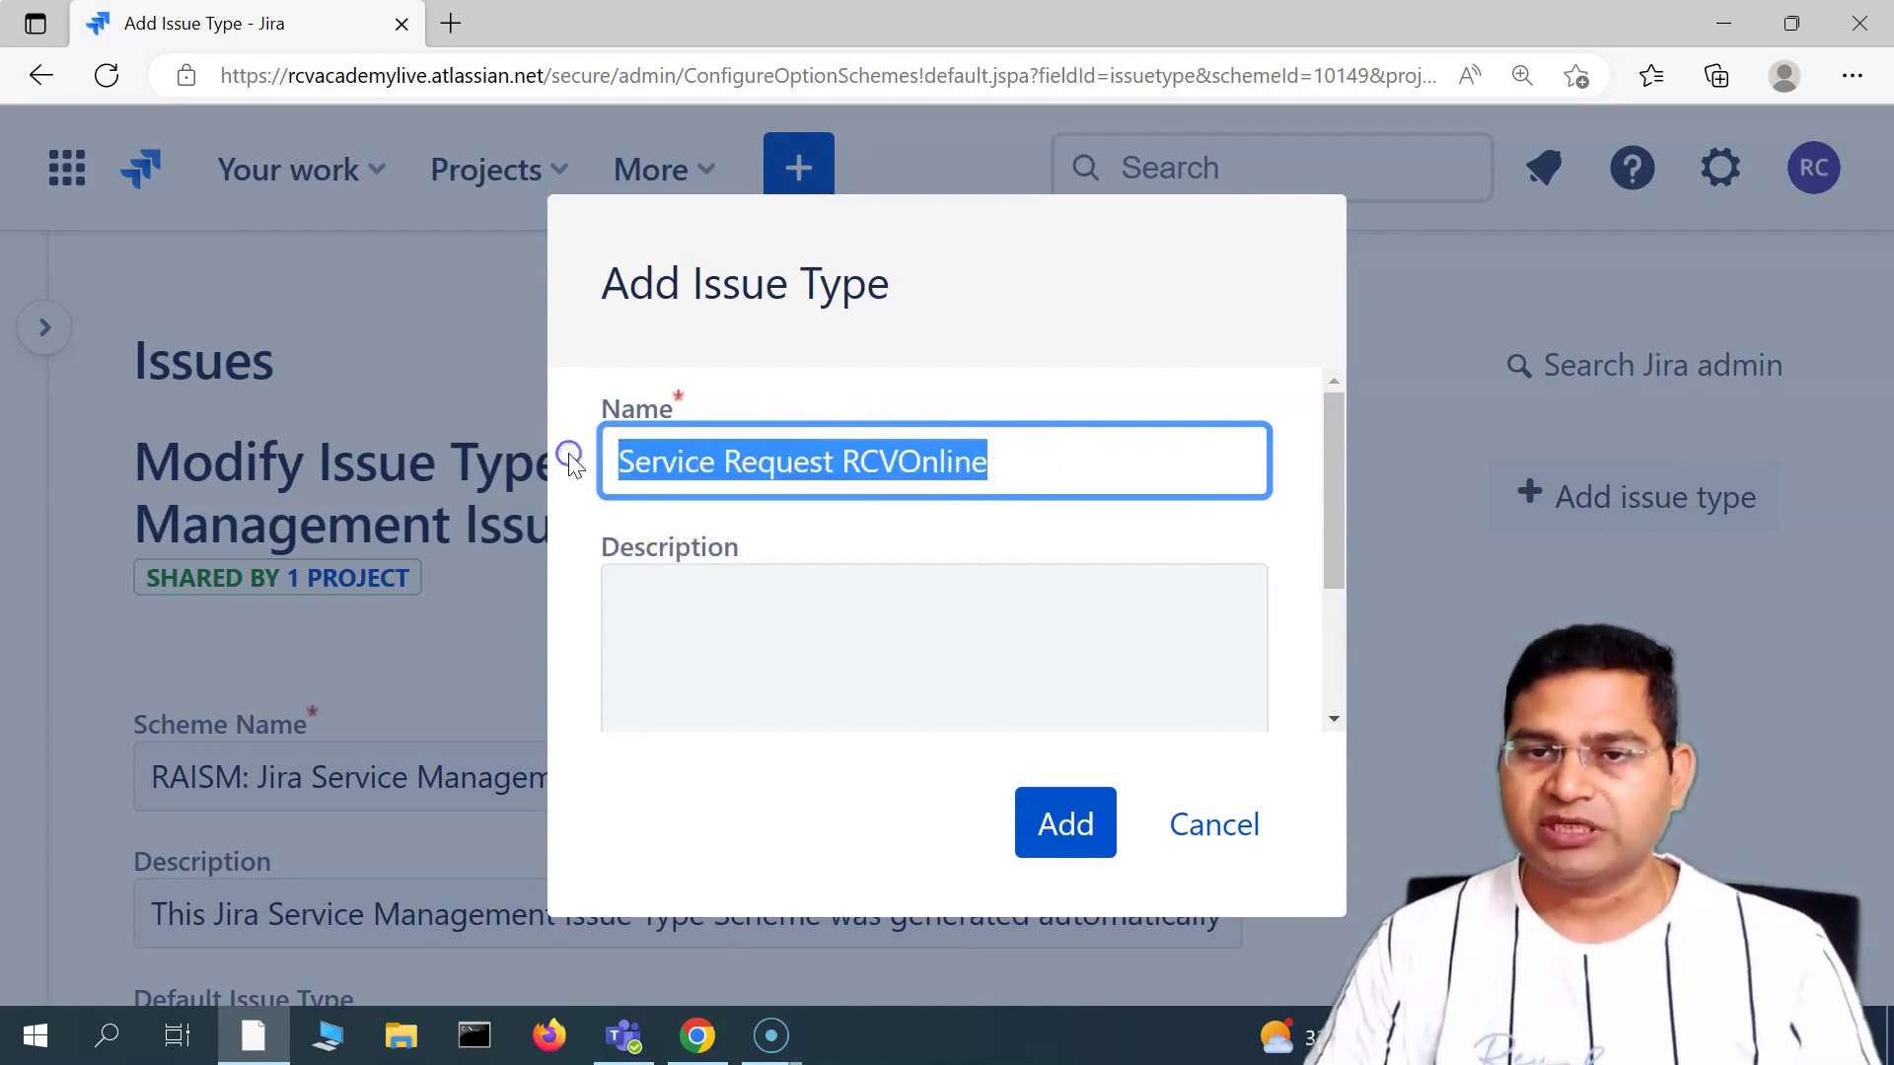
pyautogui.click(708, 613)
pyautogui.hotkey('ctrl', 'v')
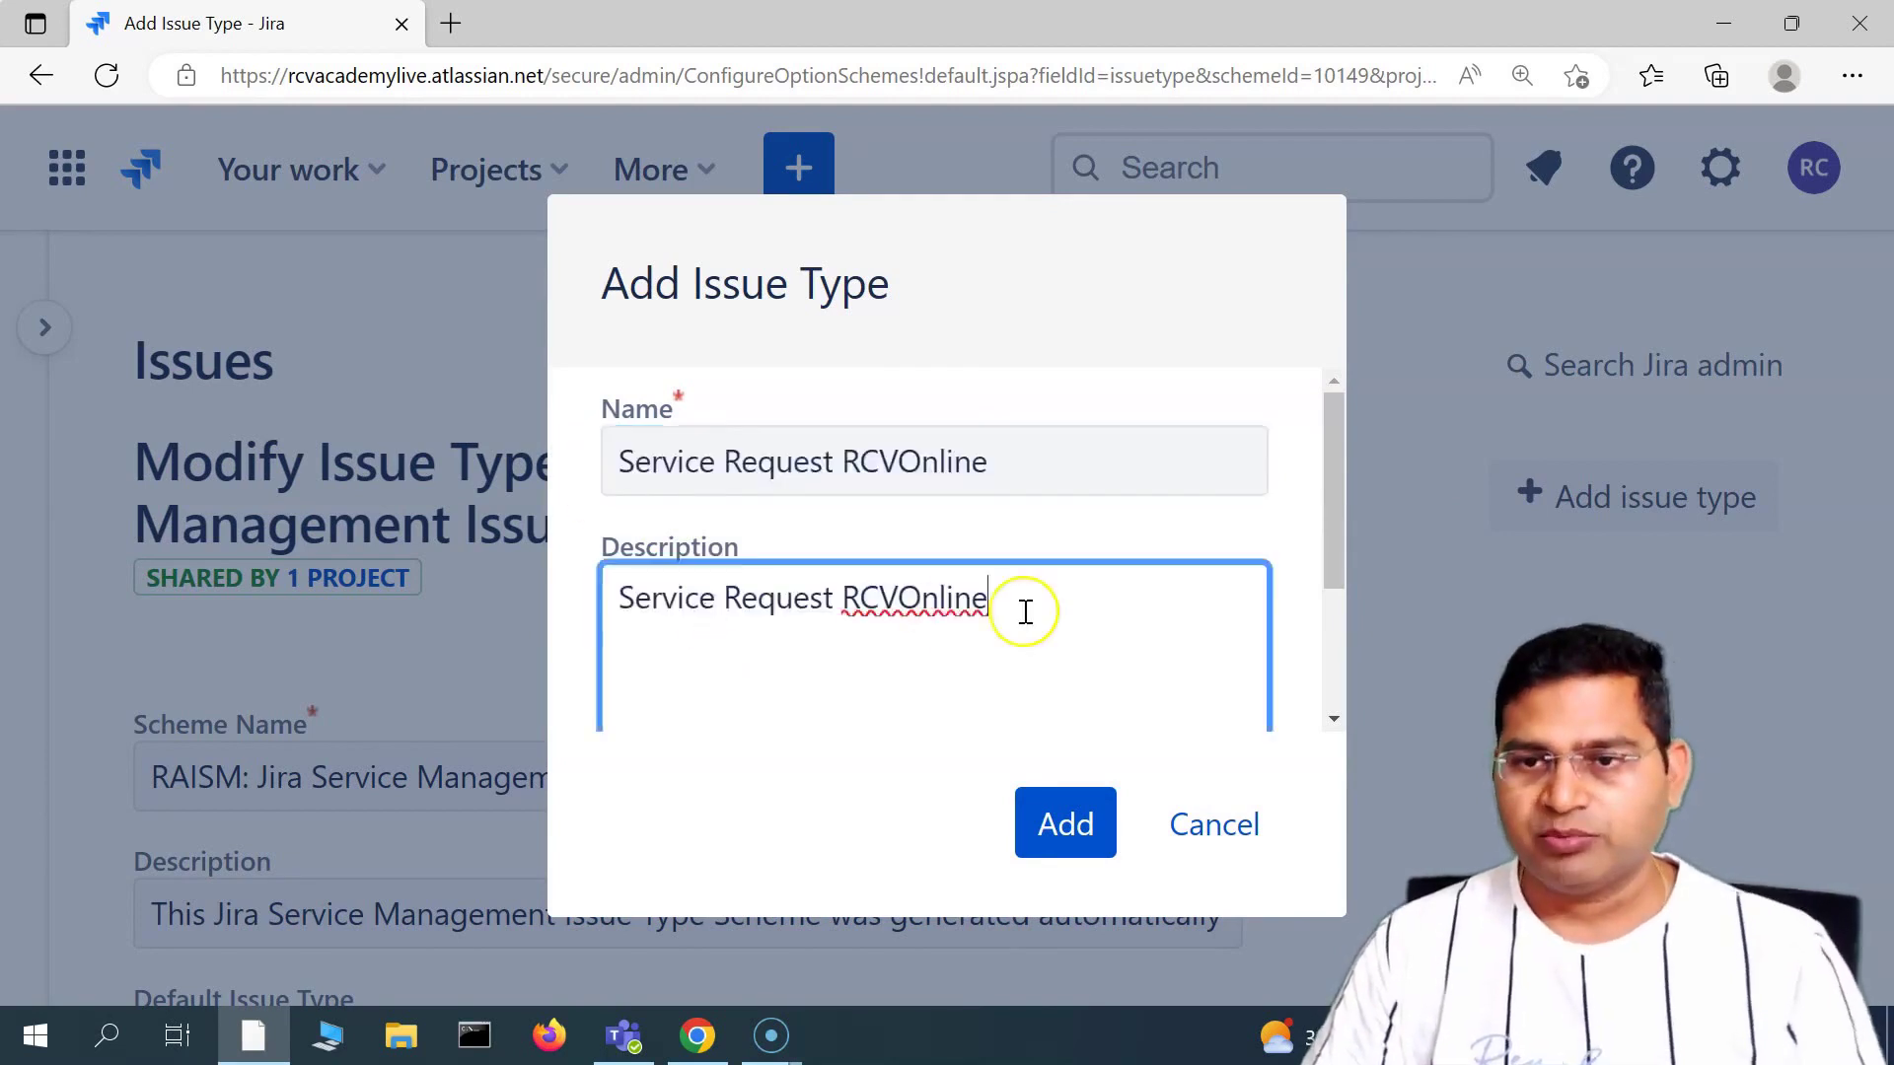
# - Check the new issue type's details and add it as a Standard Issue Type
pyautogui.scroll(-2, 1026, 612)
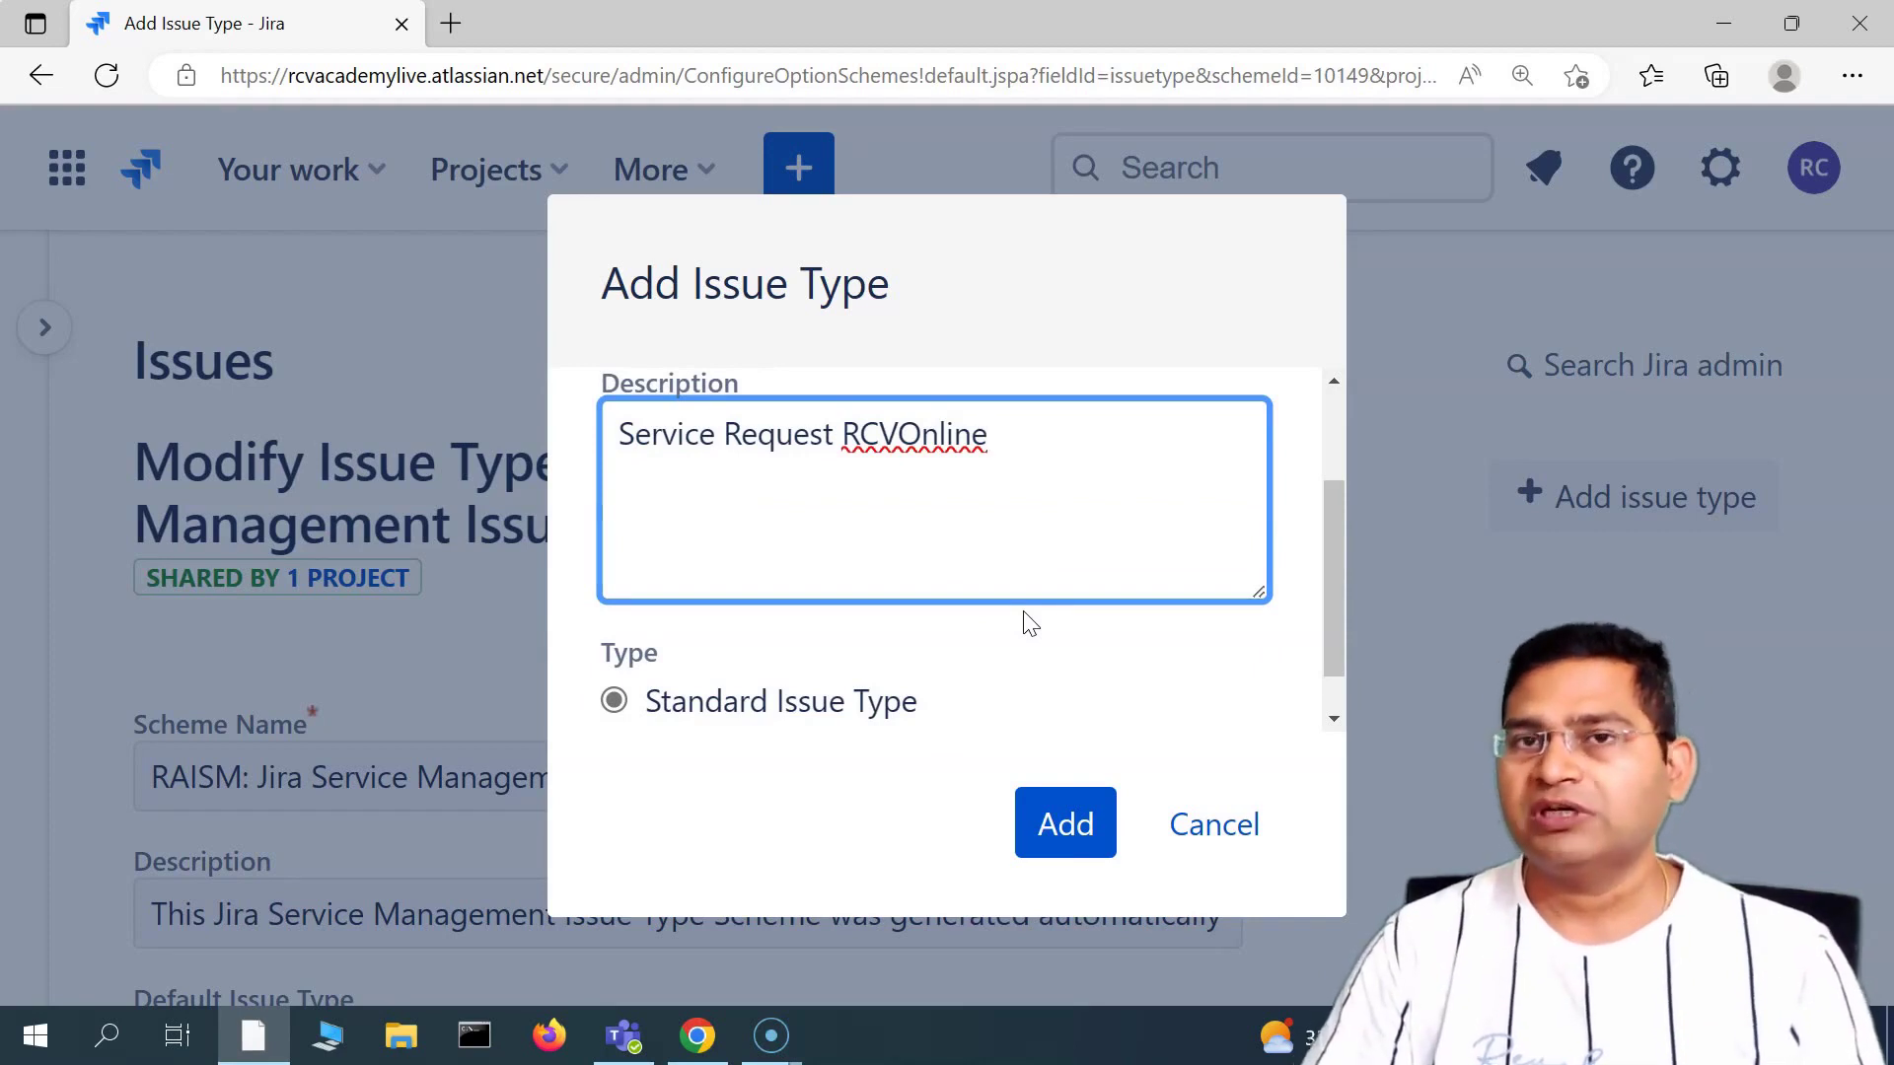
pyautogui.scroll(3, 938, 549)
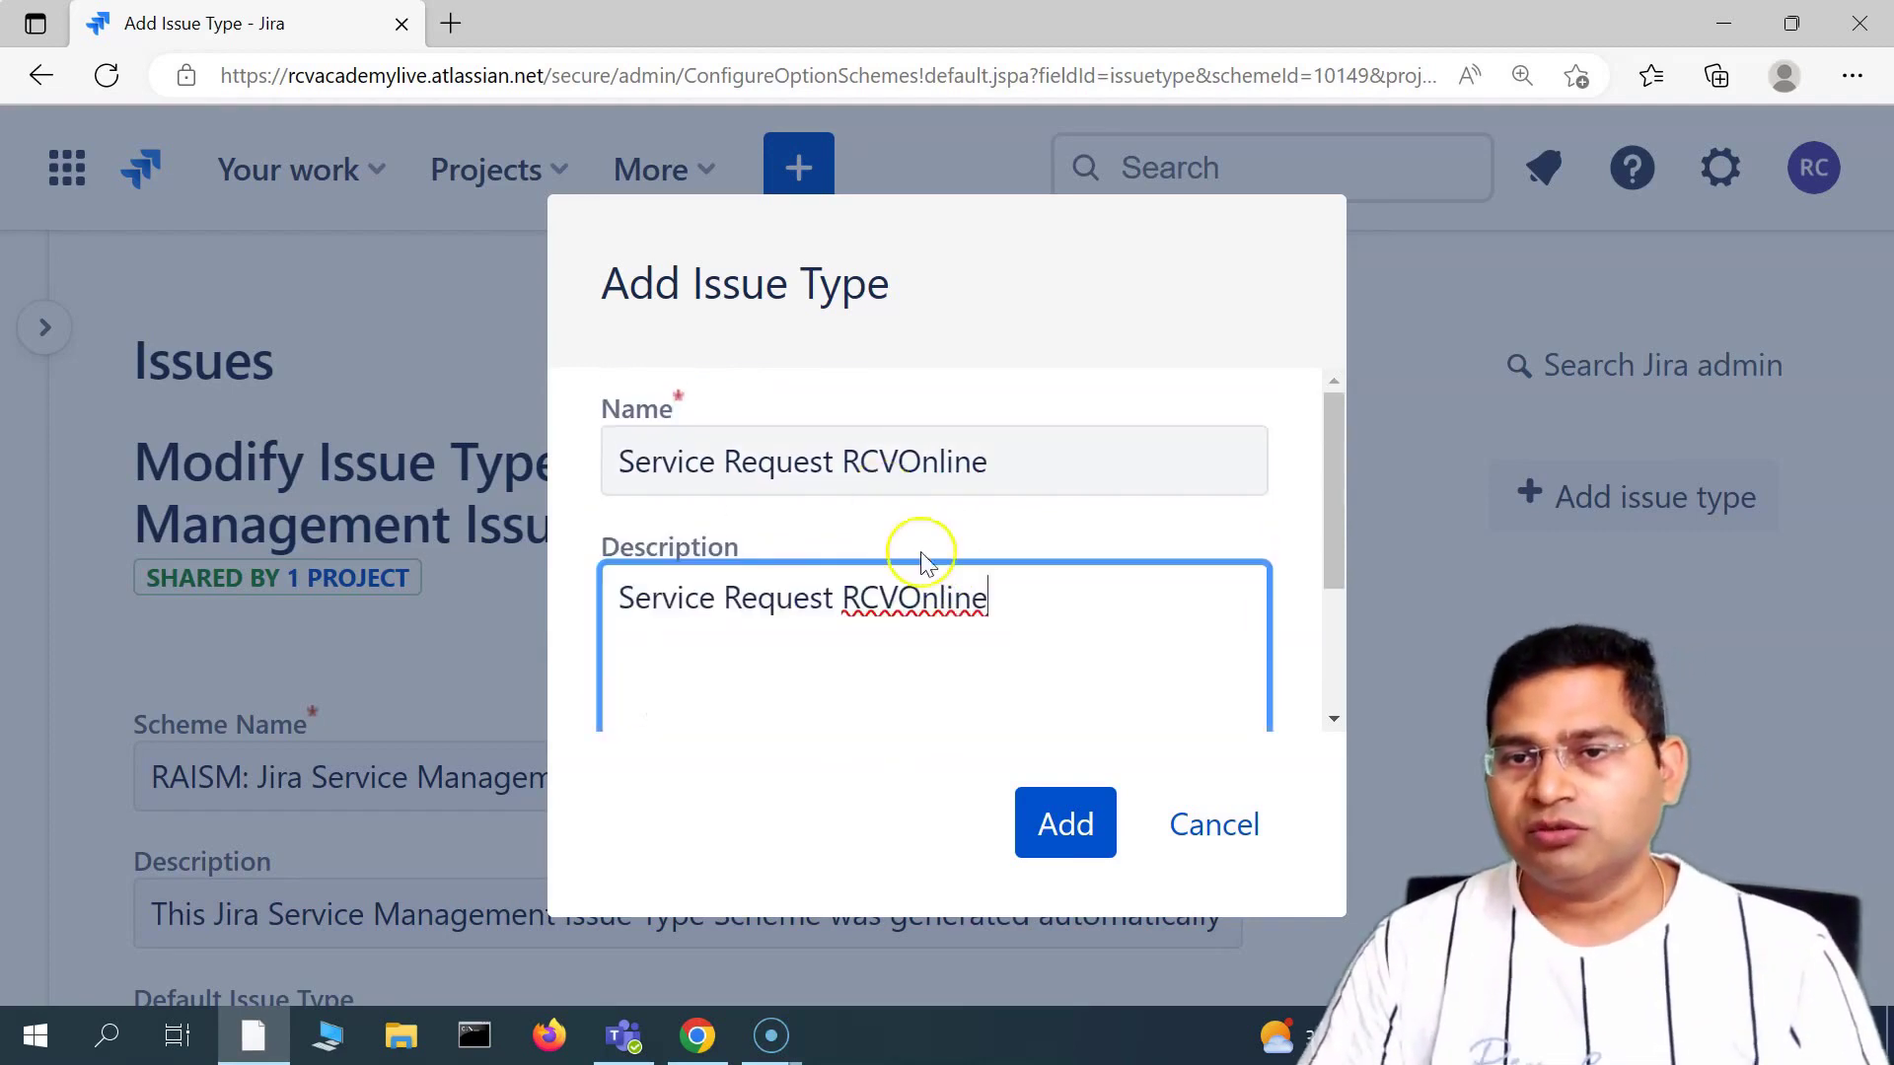
pyautogui.click(1046, 463)
pyautogui.scroll(-3, 834, 582)
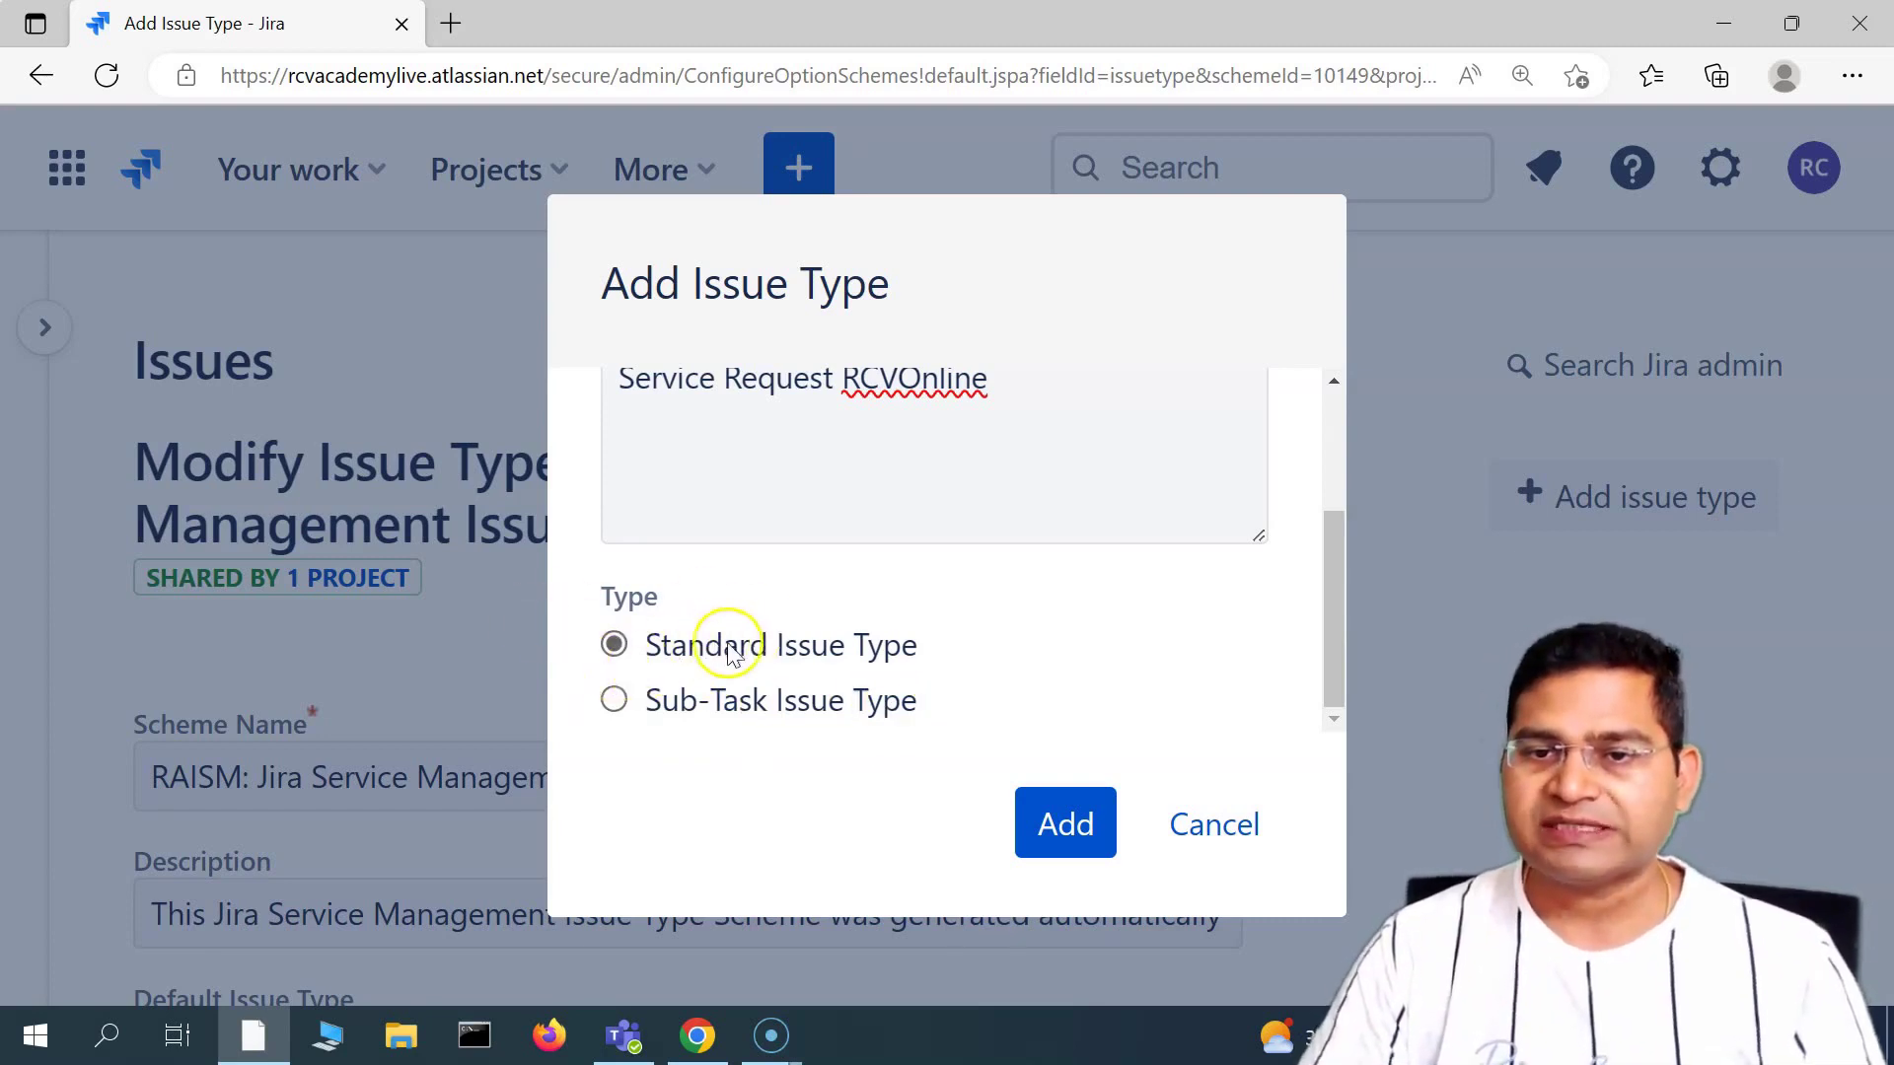
pyautogui.click(1073, 827)
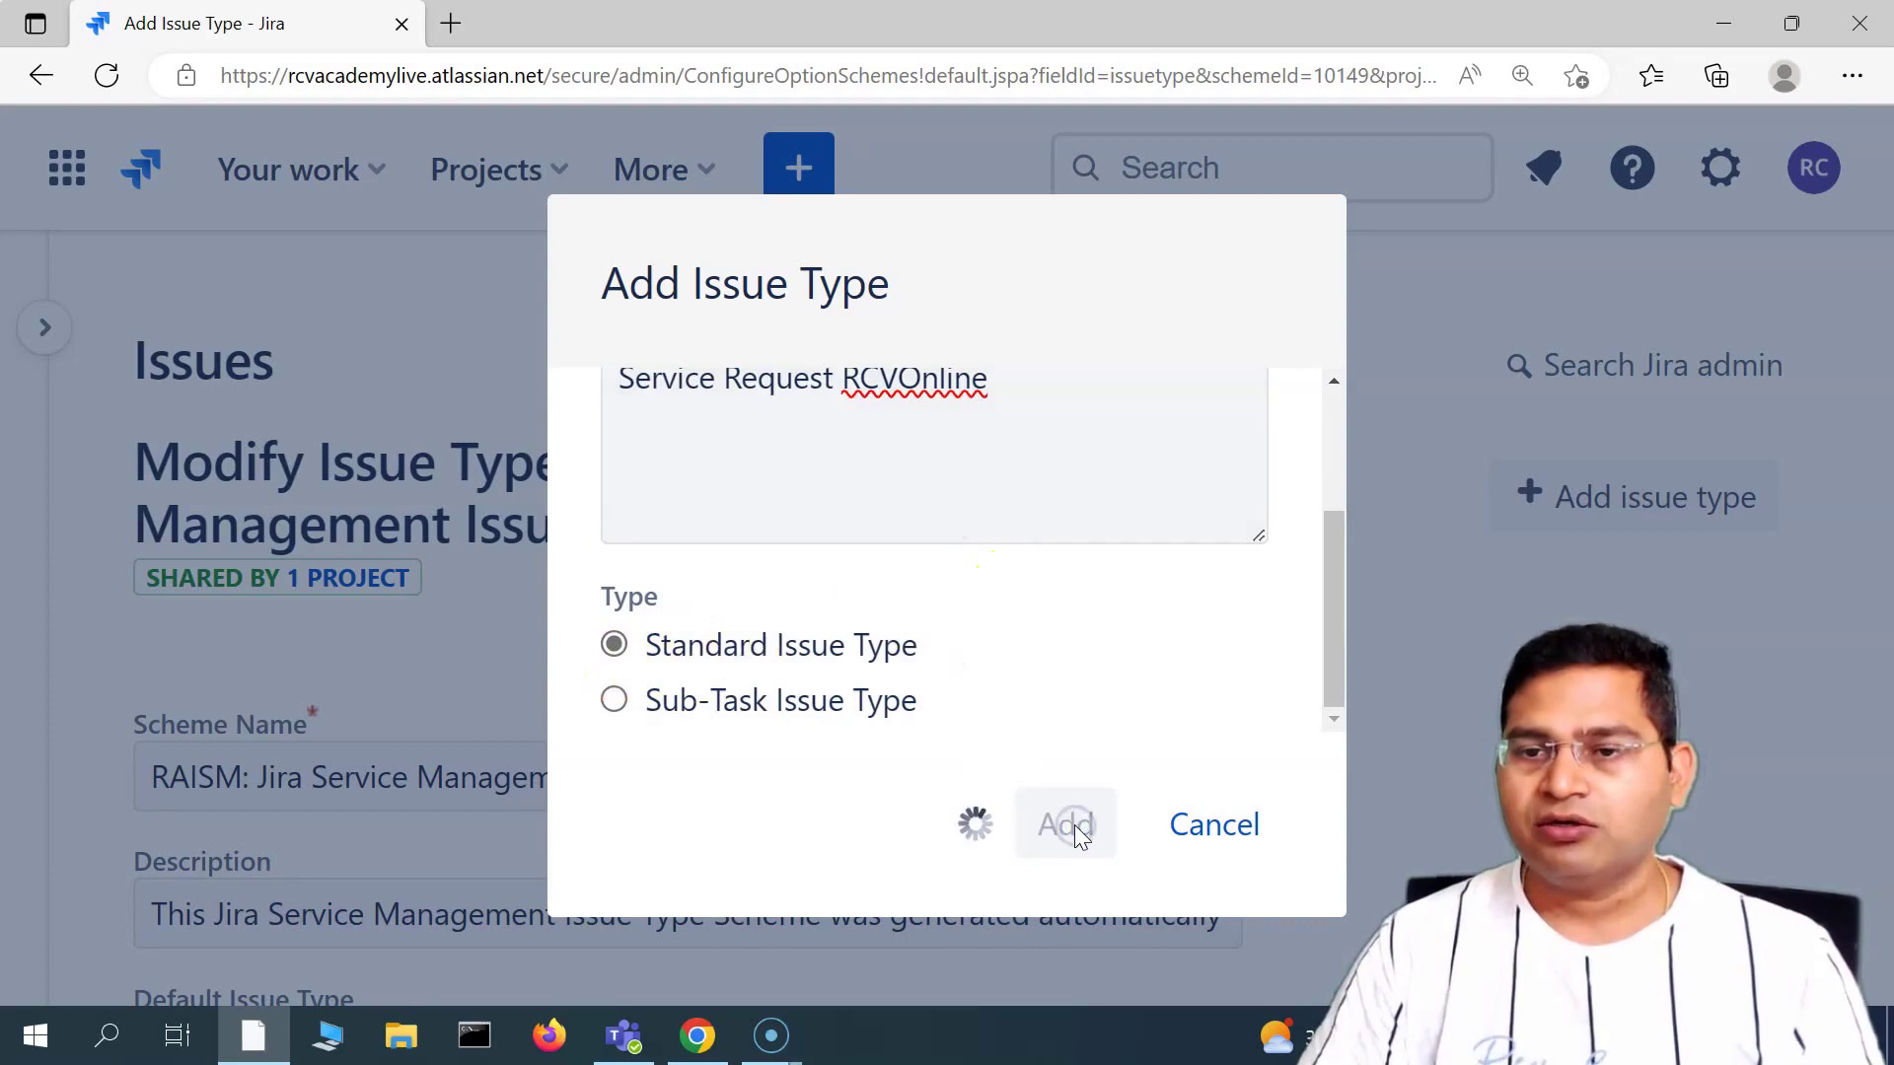
# - Check the current scheme's list for Service Request RCVOnline and save the modified issue type scheme
pyautogui.scroll(-8, 1167, 690)
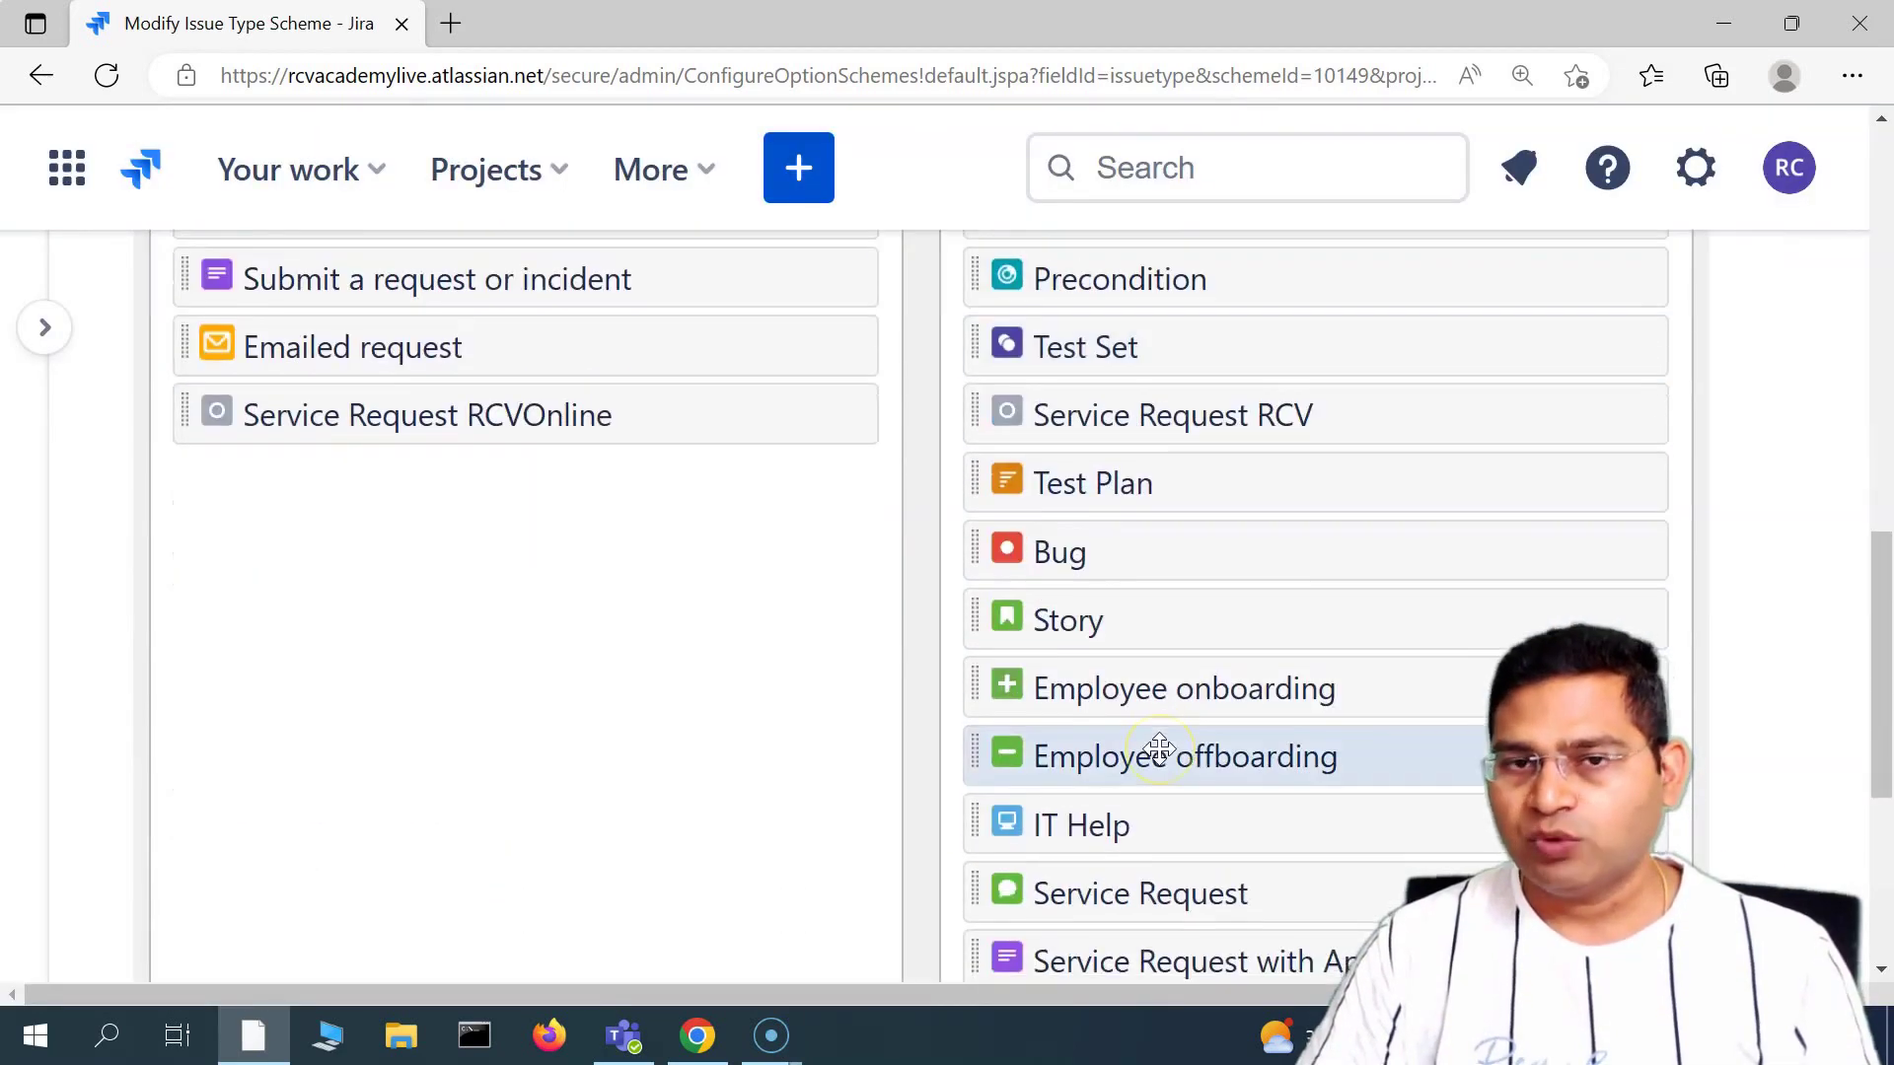
pyautogui.scroll(6, 1159, 750)
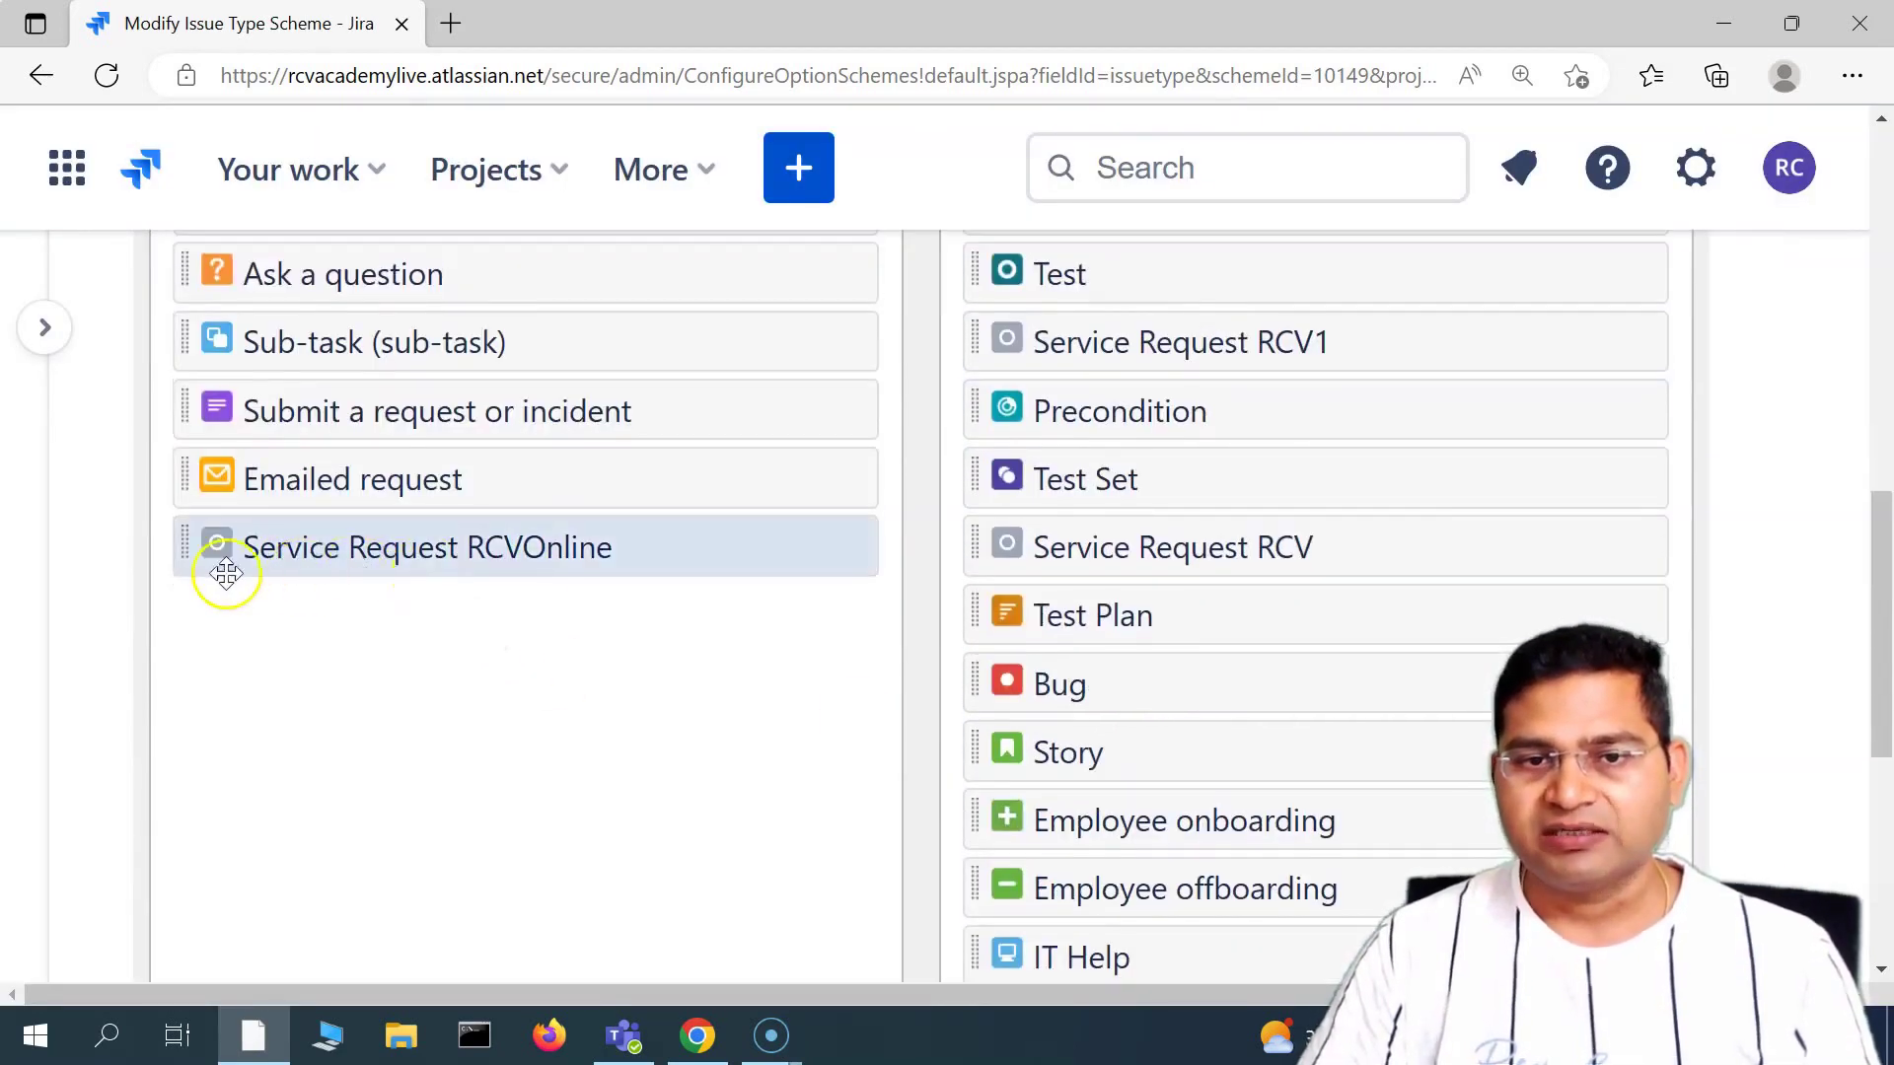
pyautogui.scroll(4, 499, 572)
pyautogui.scroll(-3, 507, 655)
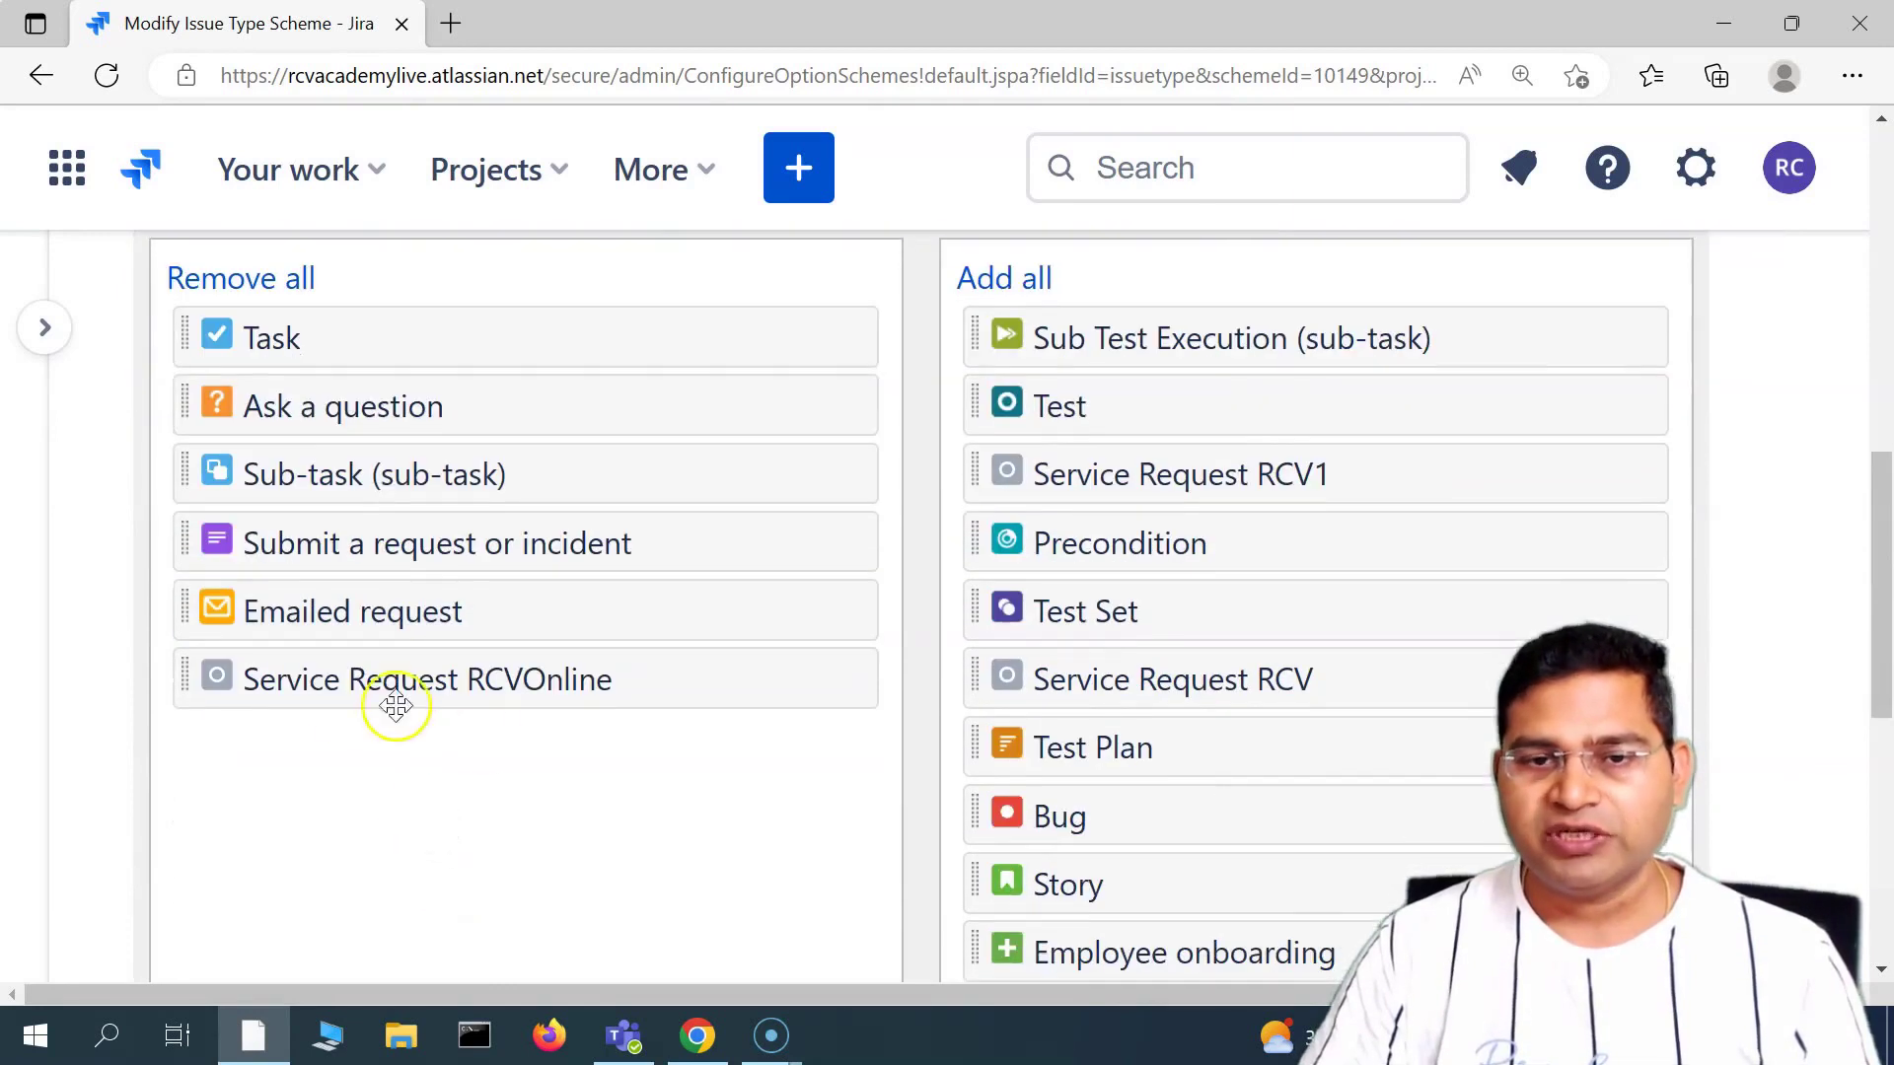
pyautogui.scroll(-7, 421, 730)
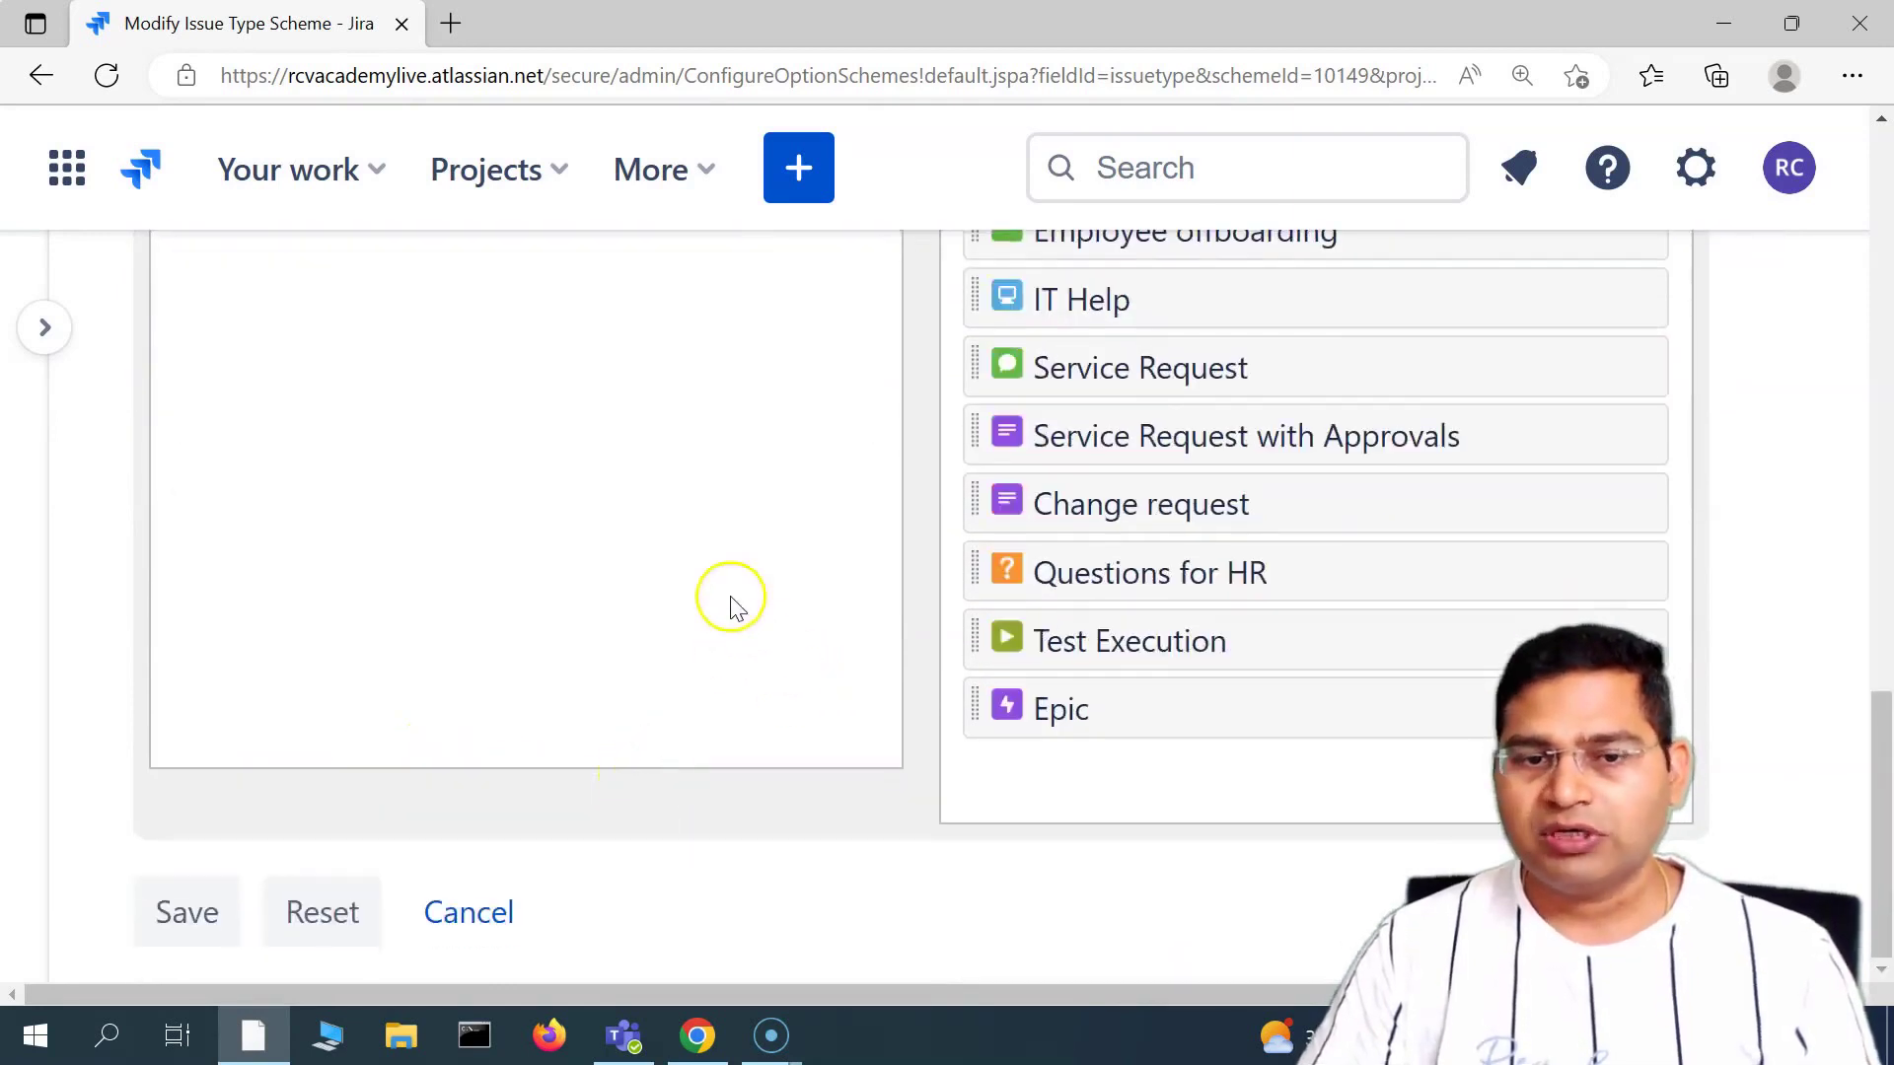
pyautogui.click(183, 917)
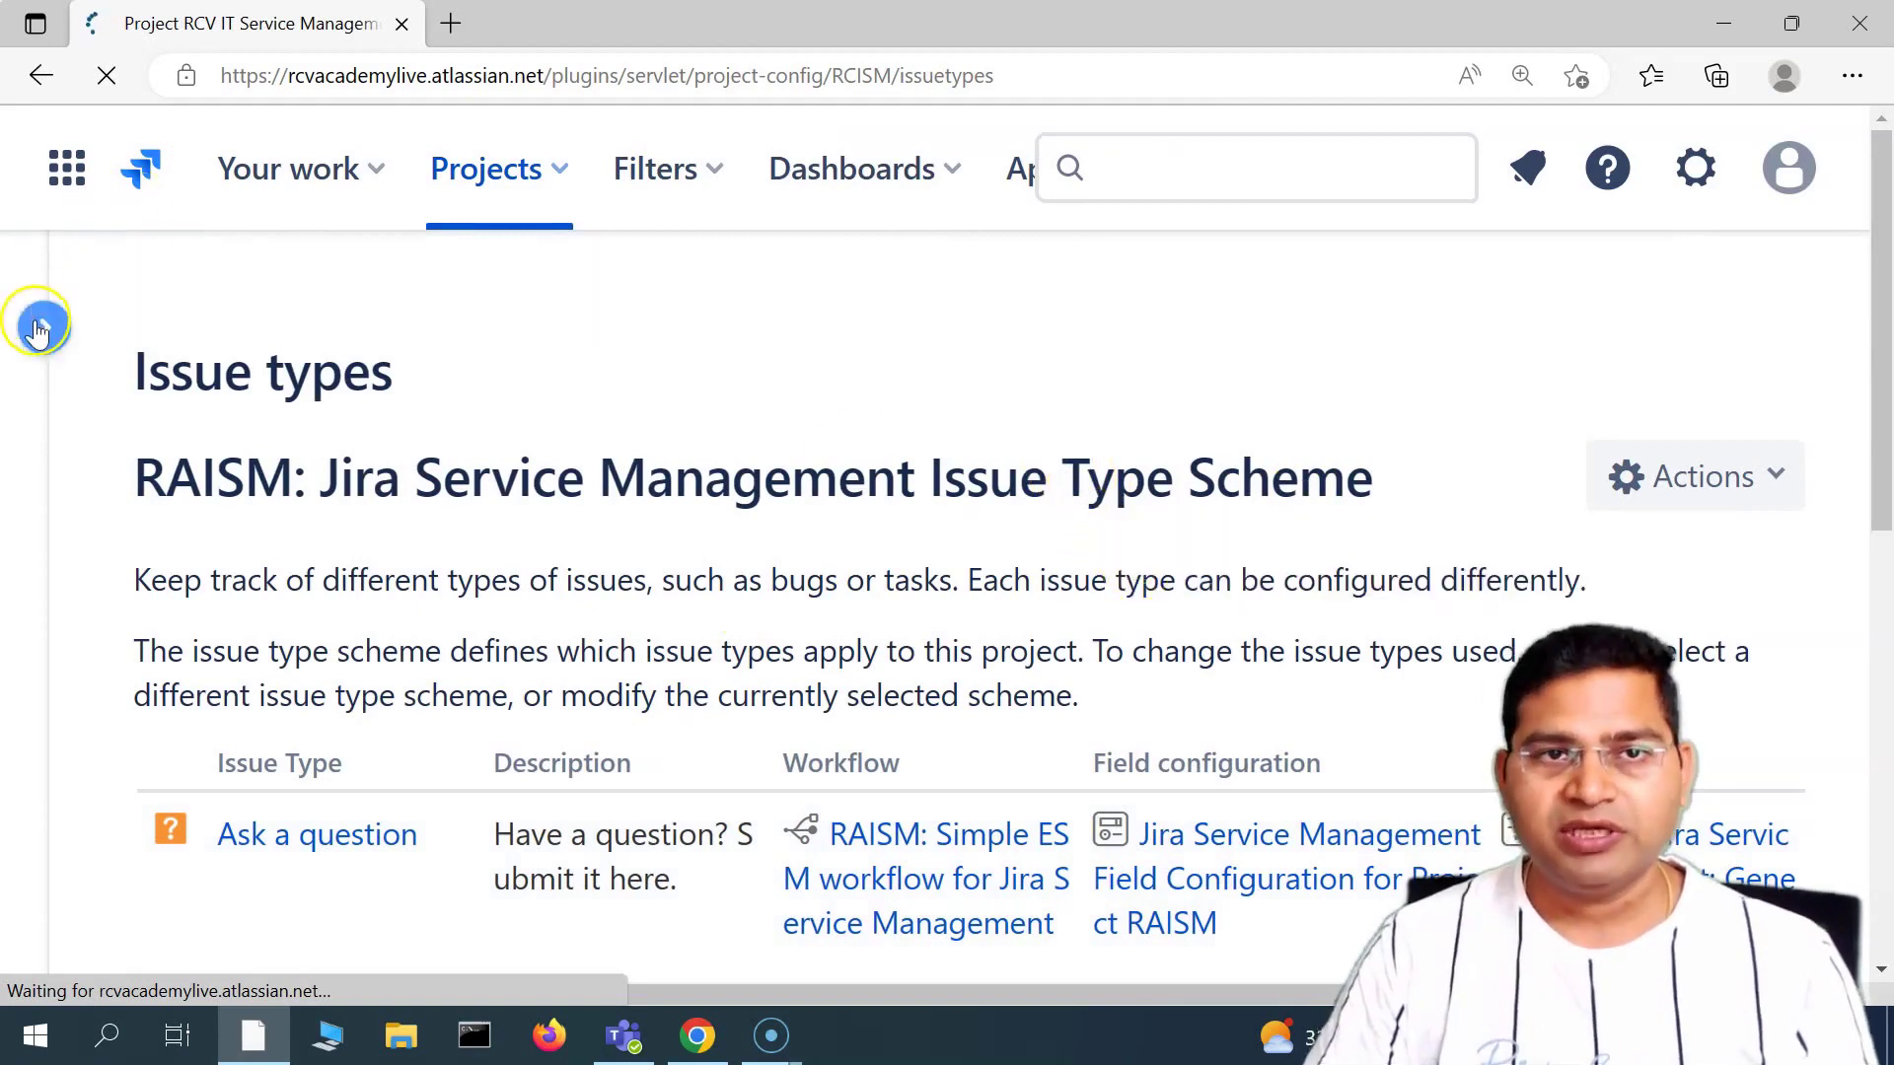
# - Examine the project's issue types, including the workflow, field configuration and screen assigned to Service Request RCVOnline
pyautogui.scroll(-7, 397, 660)
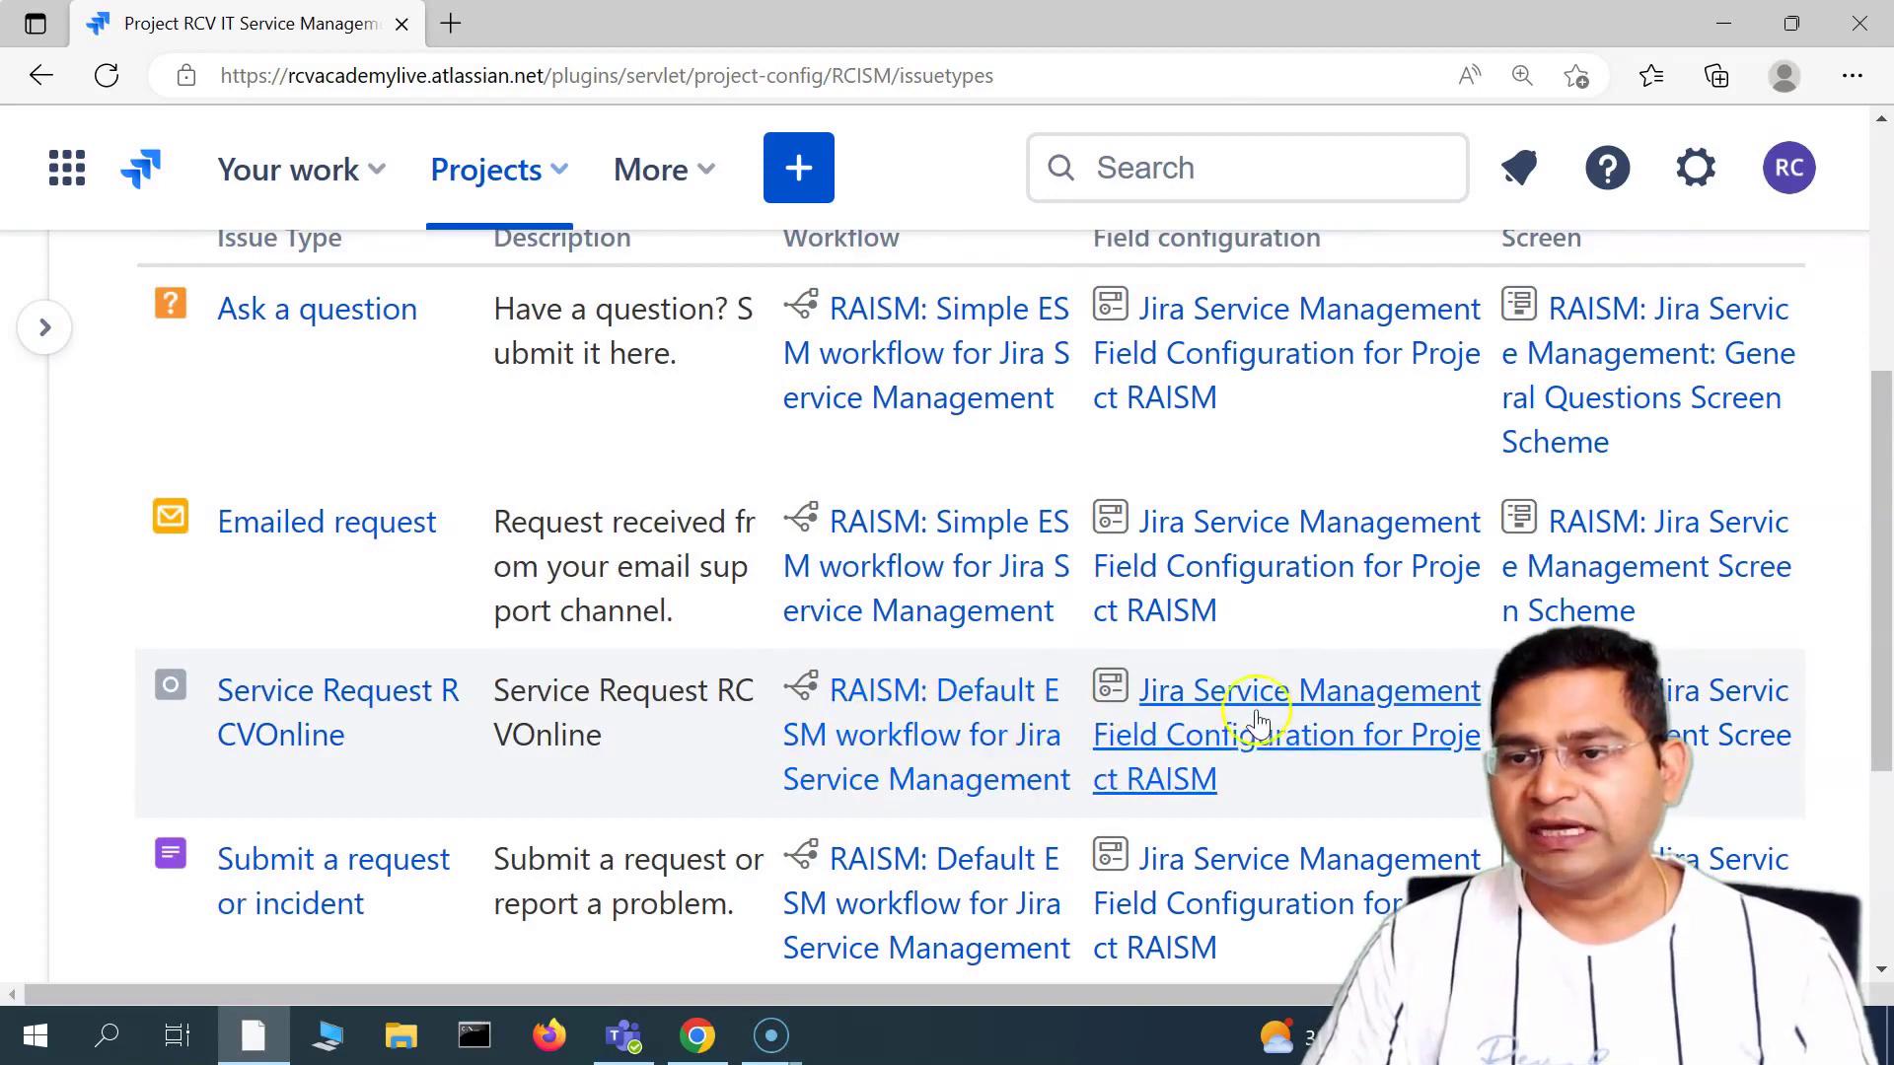
pyautogui.scroll(2, 1467, 821)
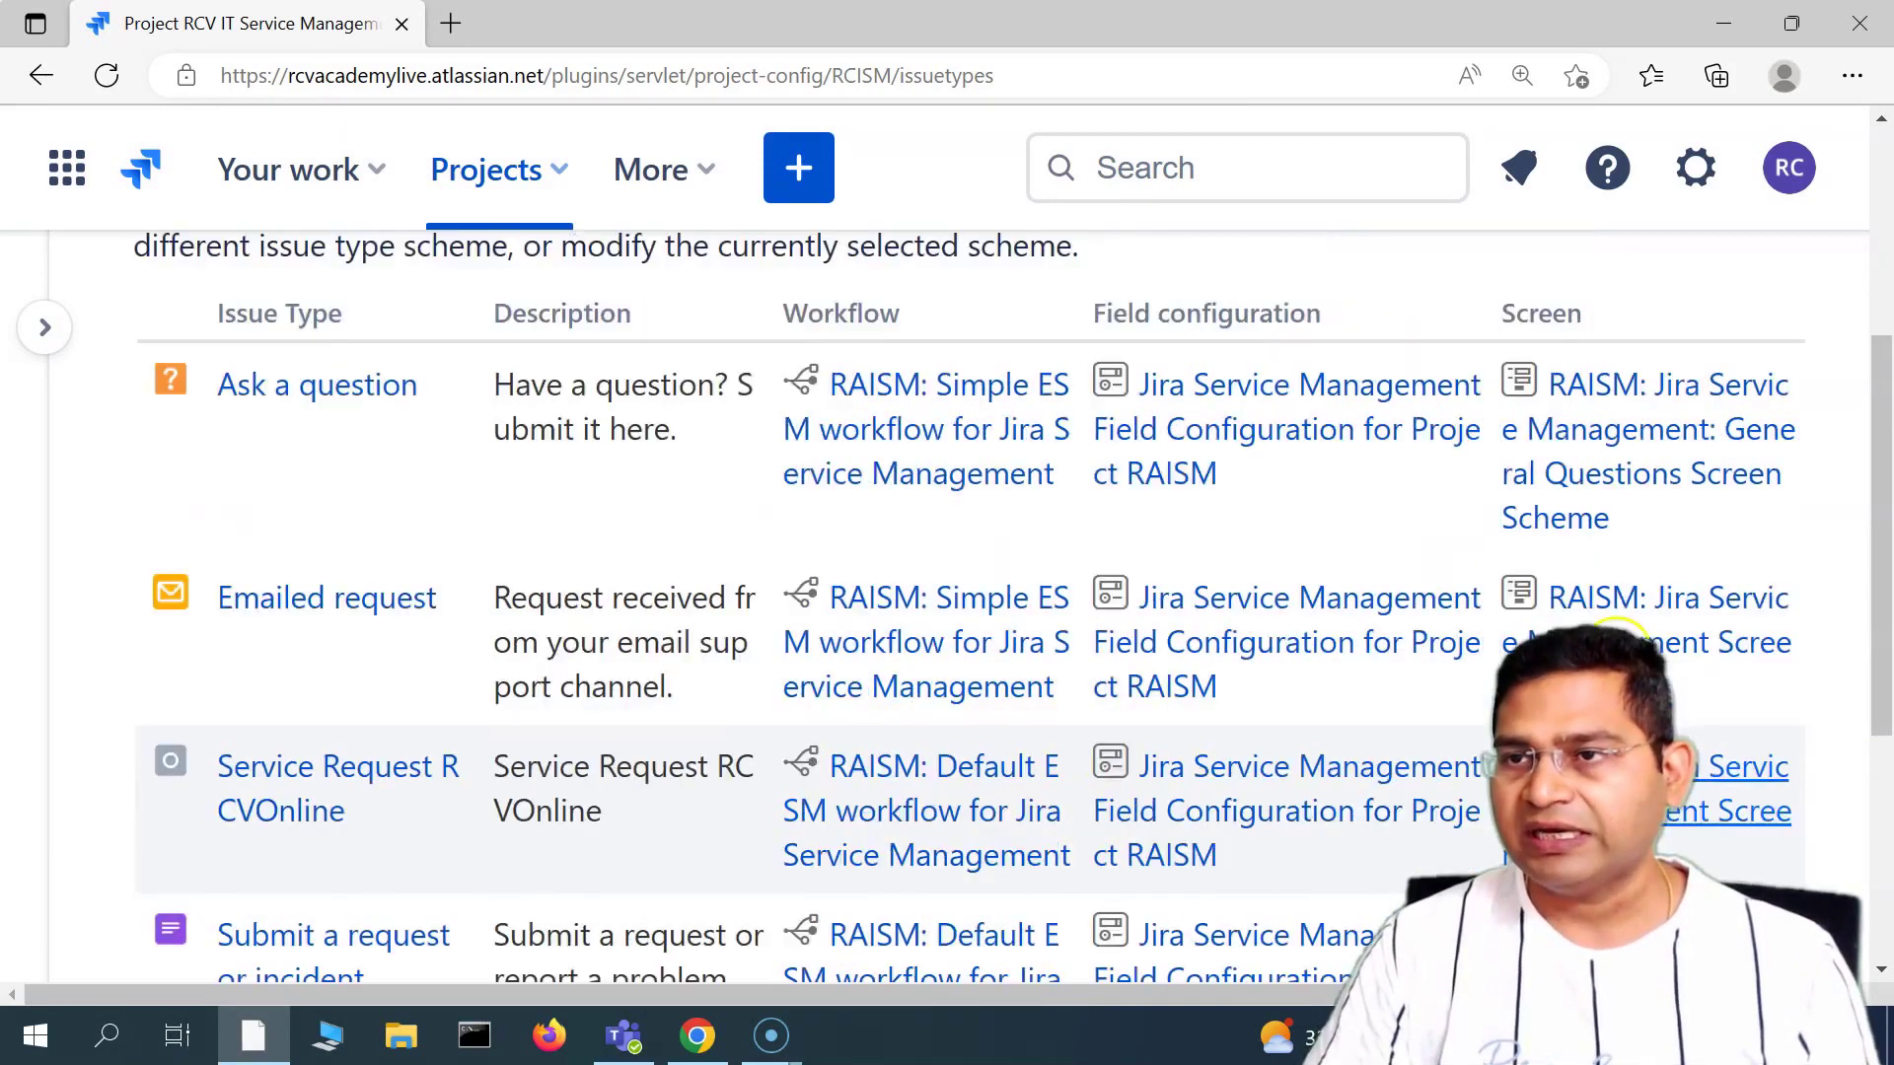
pyautogui.scroll(-3, 1467, 822)
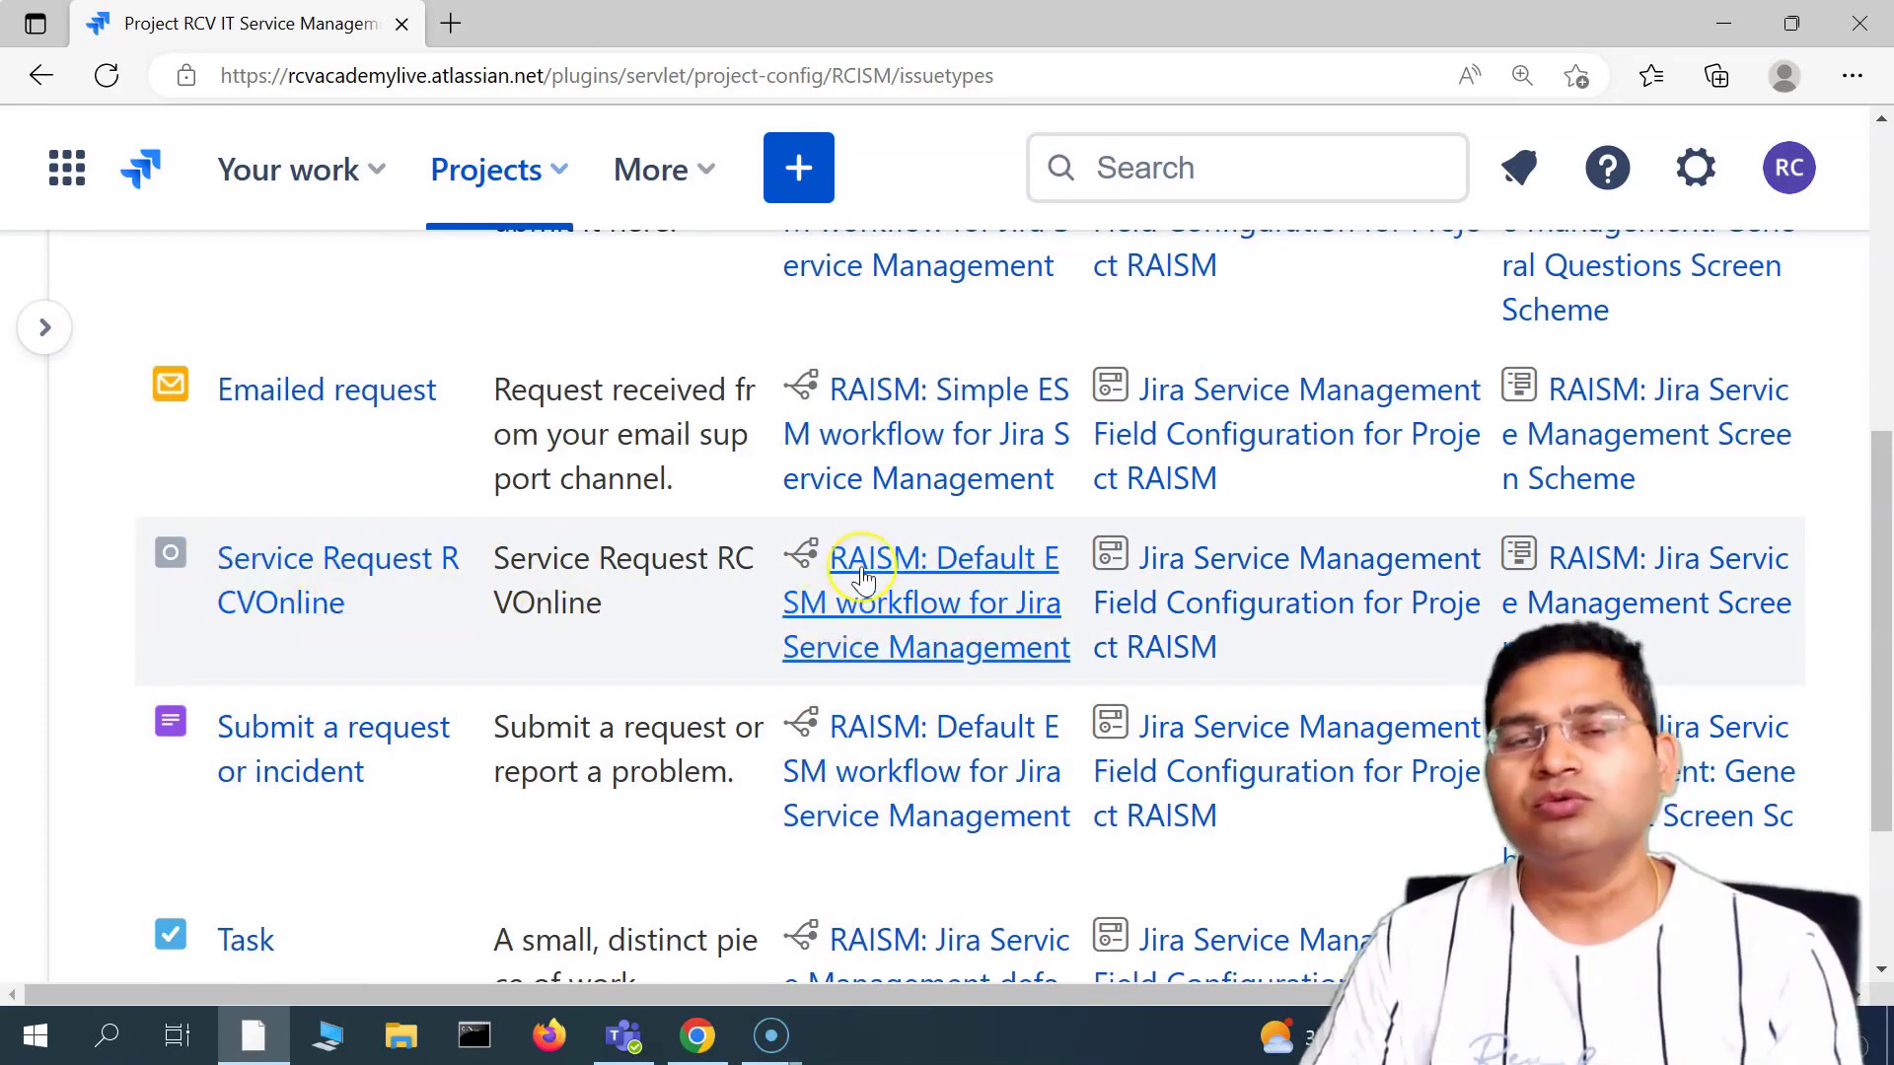
pyautogui.scroll(1, 966, 623)
pyautogui.click(861, 739)
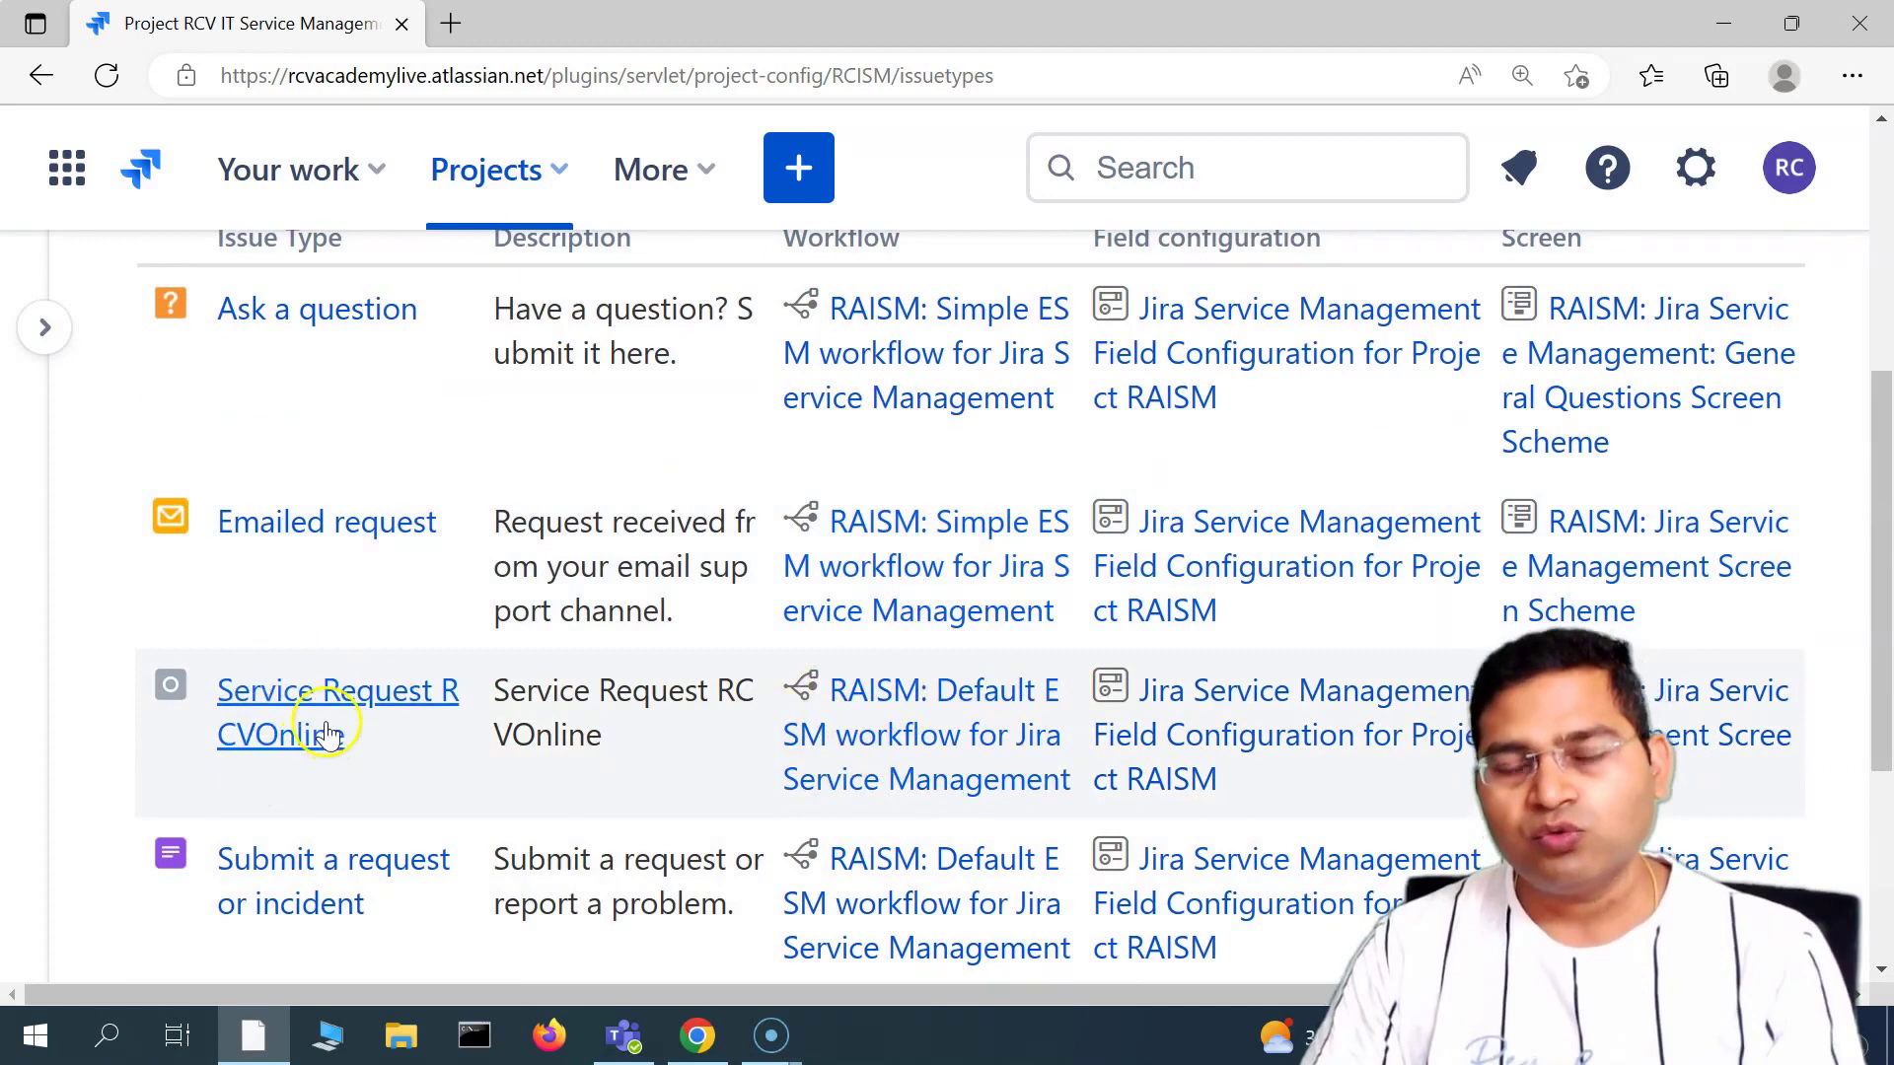
pyautogui.scroll(4, 706, 752)
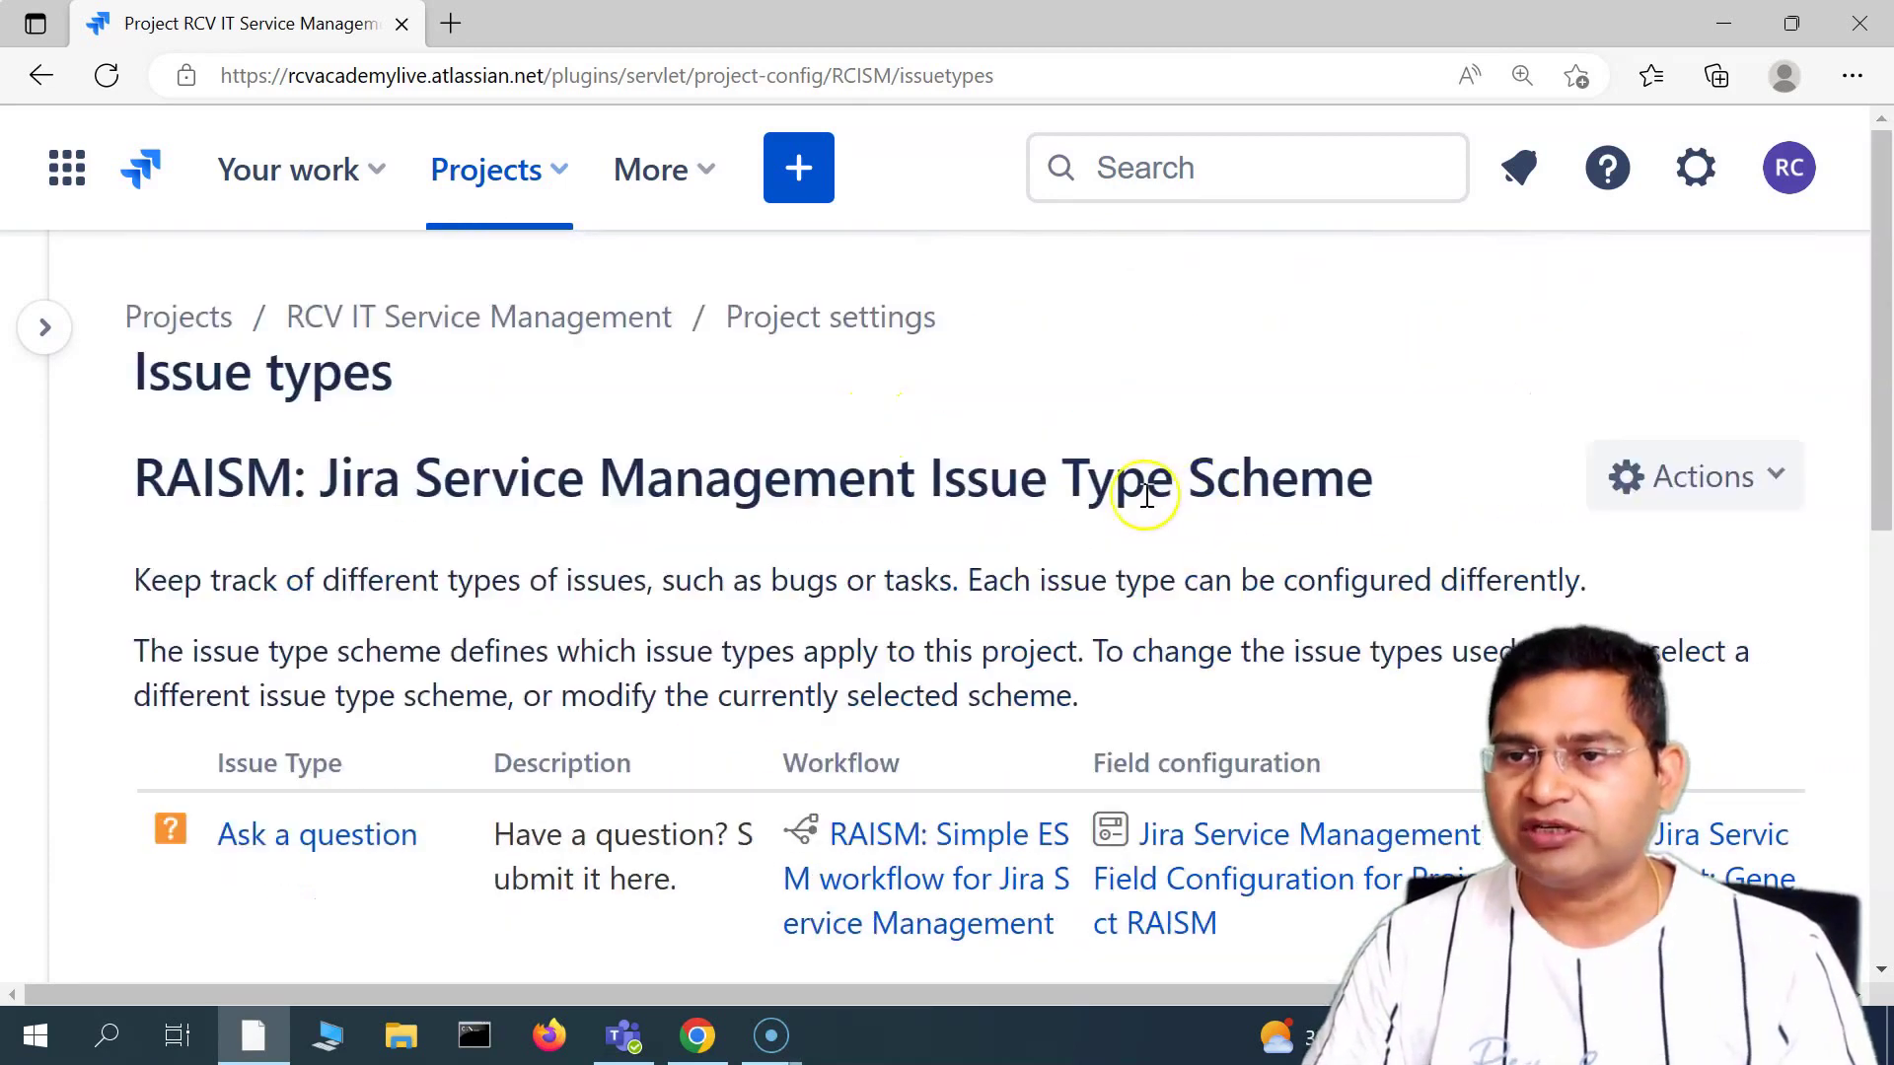
pyautogui.moveTo(1037, 580); pyautogui.dragTo(1112, 585)
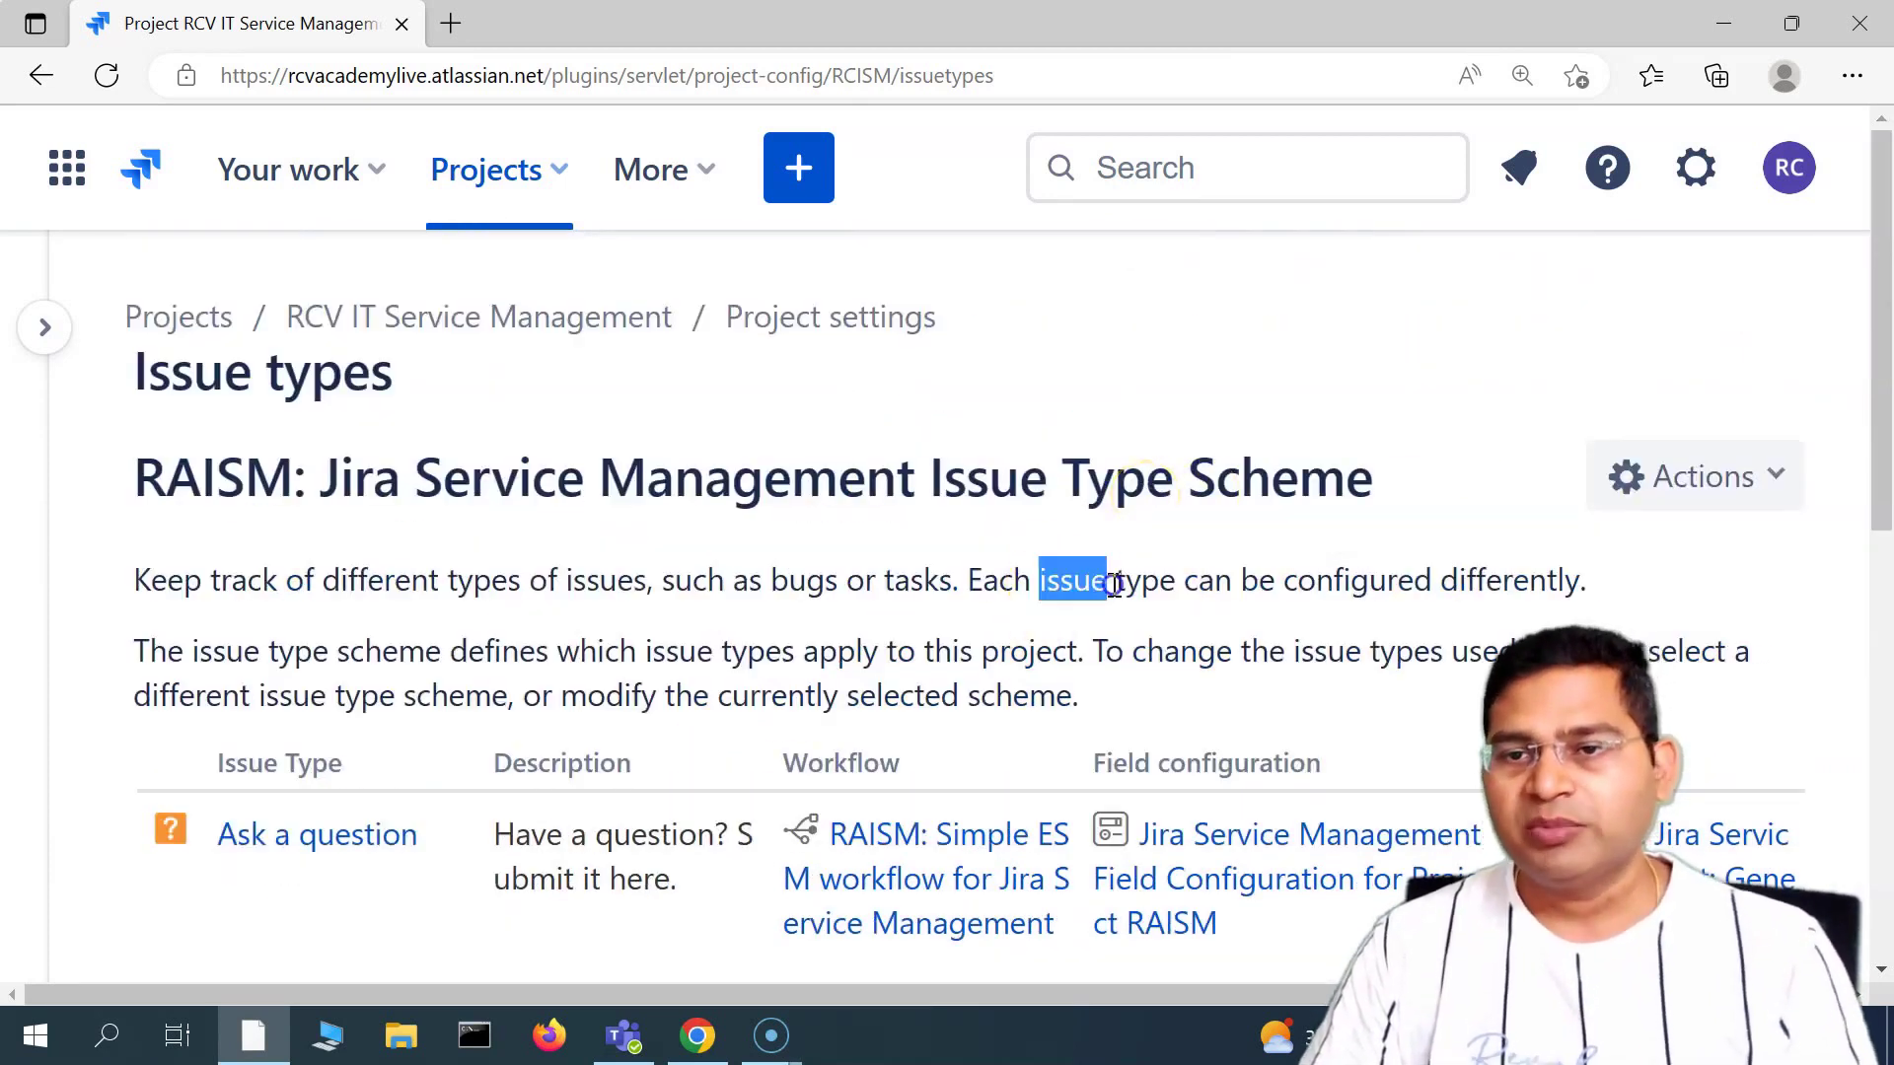
pyautogui.click(1010, 629)
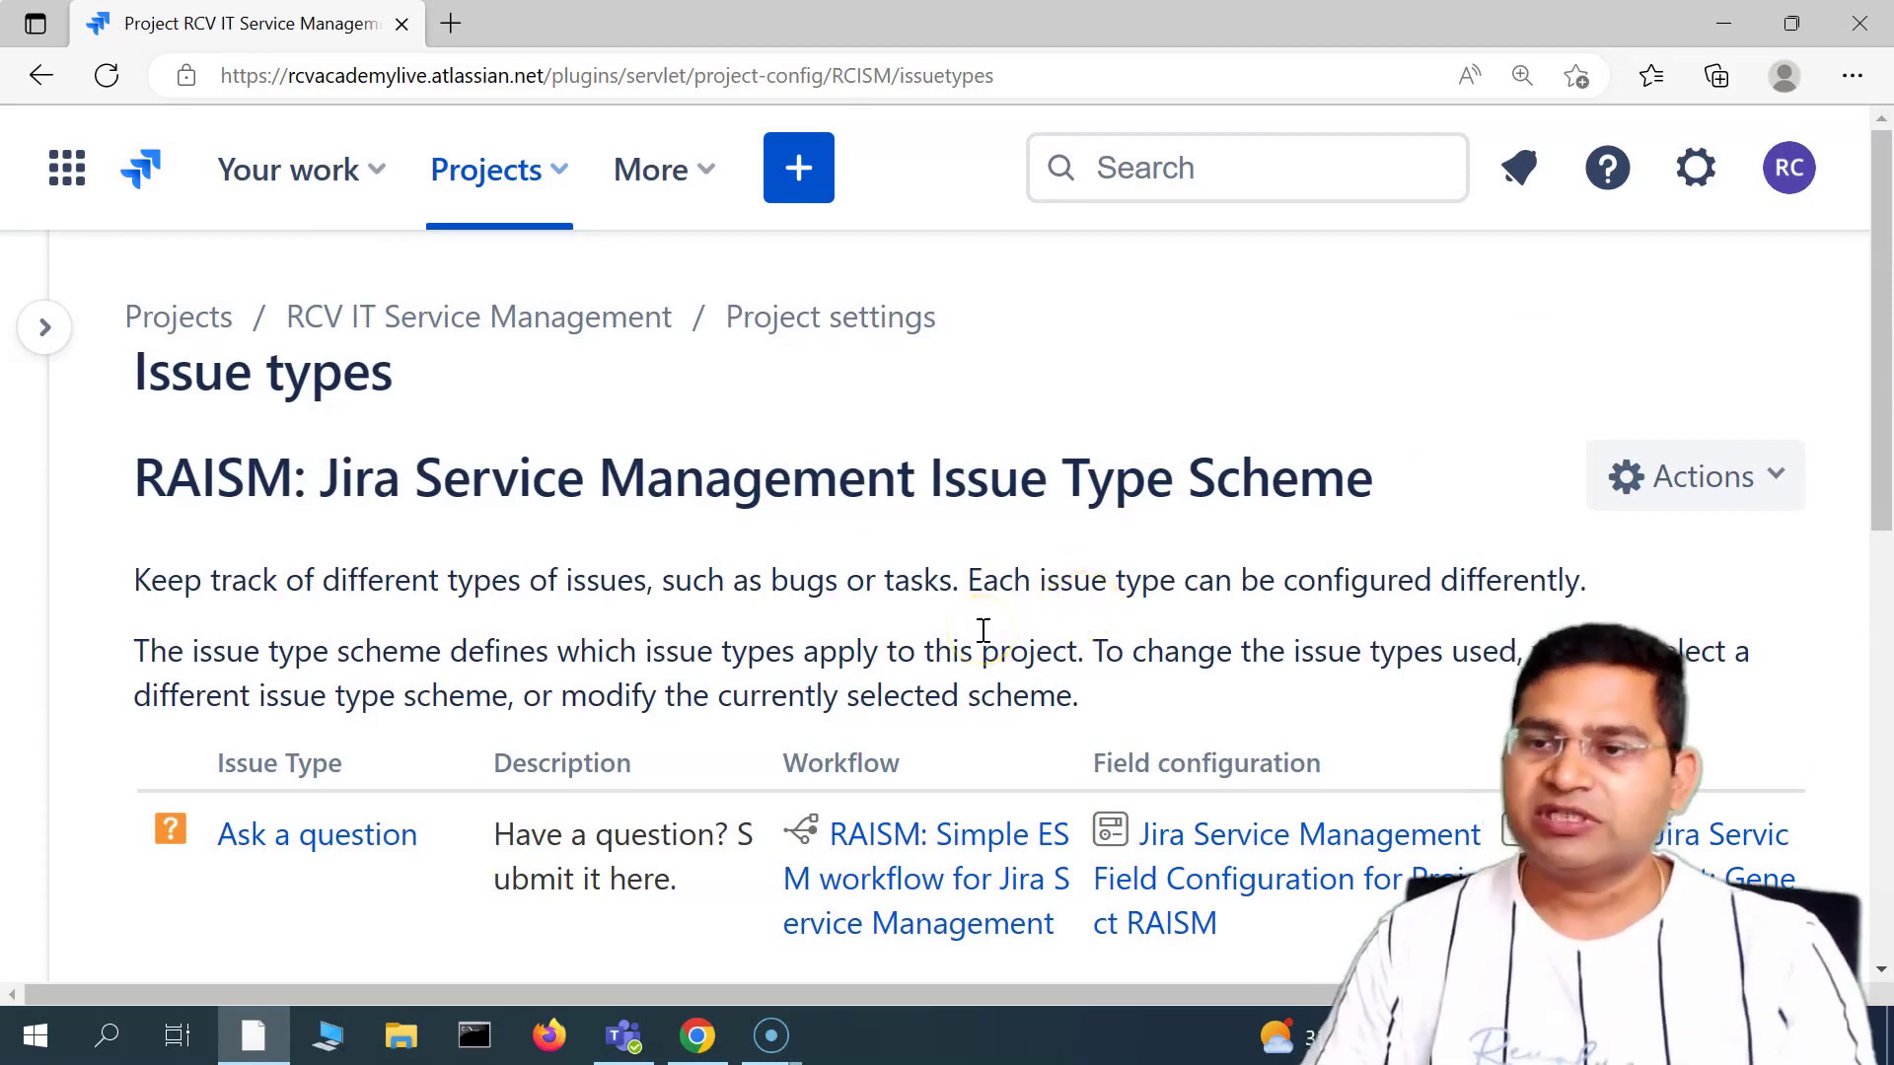
pyautogui.scroll(-7, 983, 630)
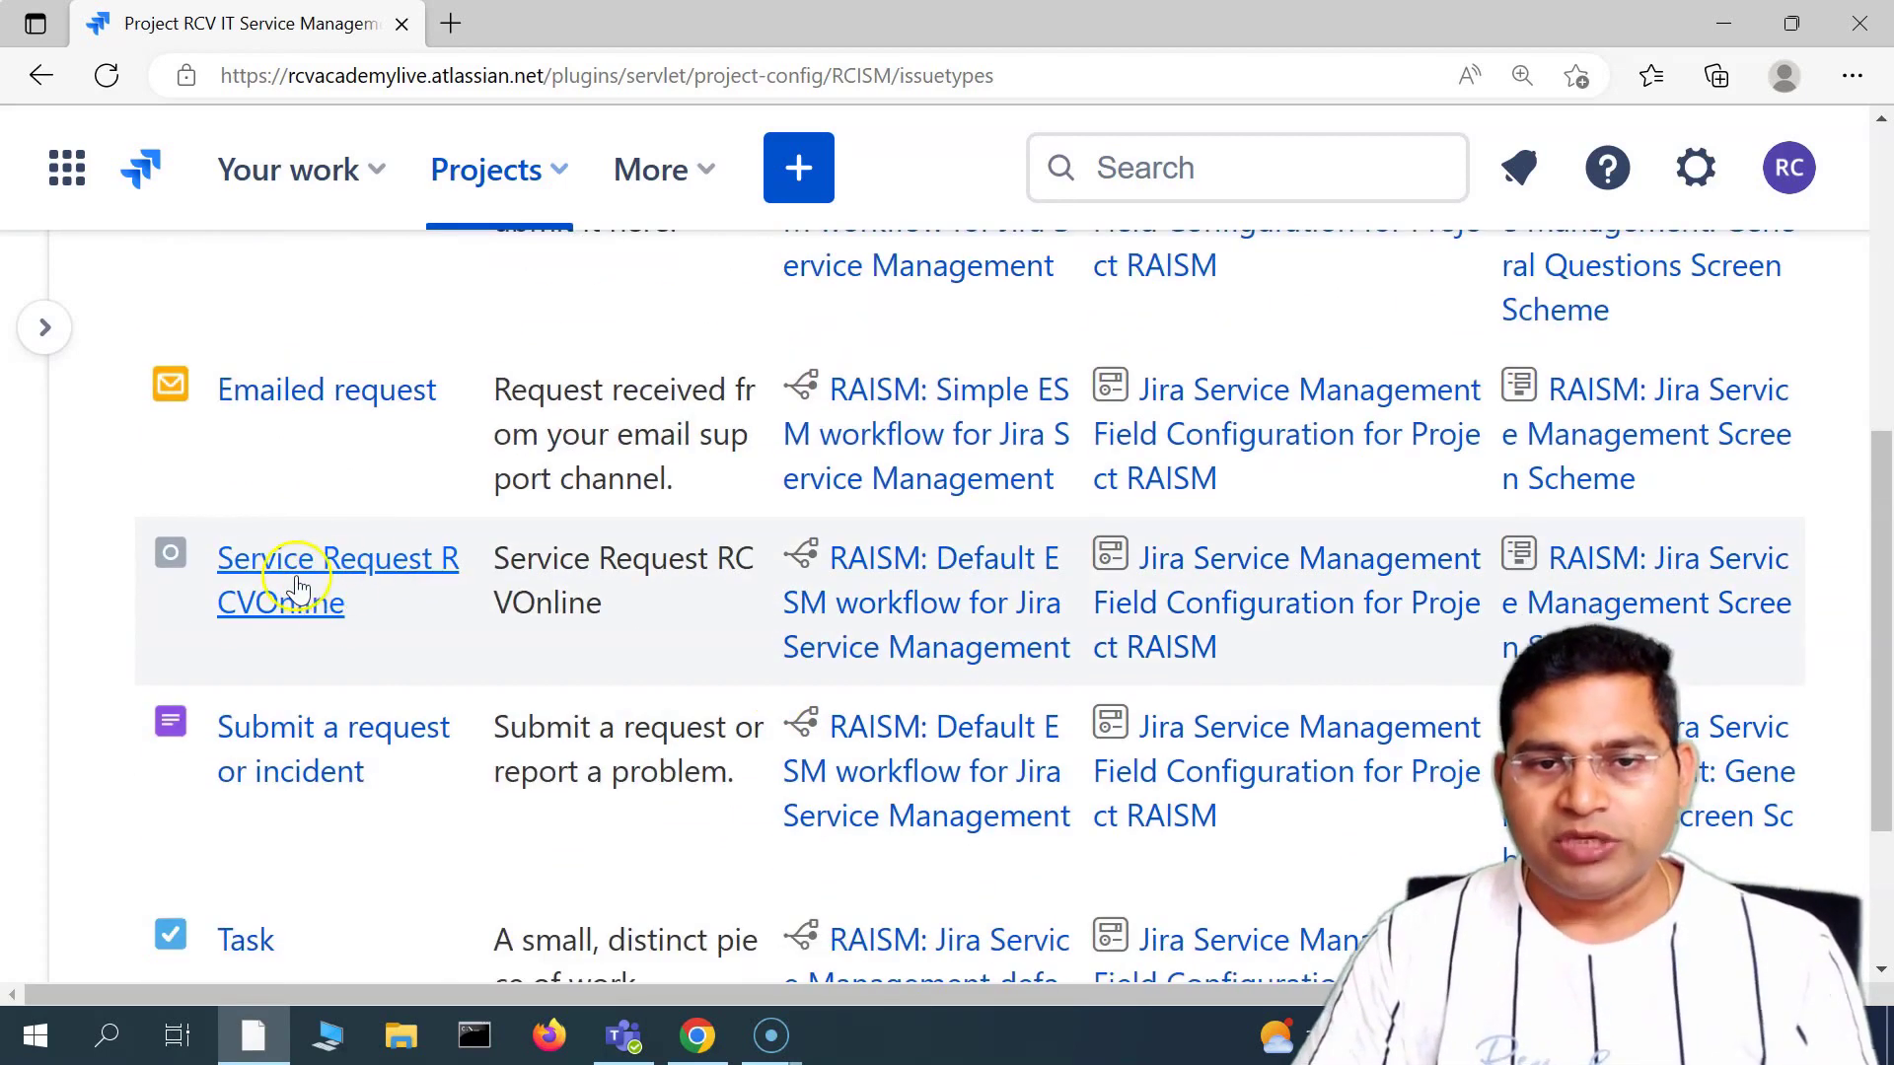
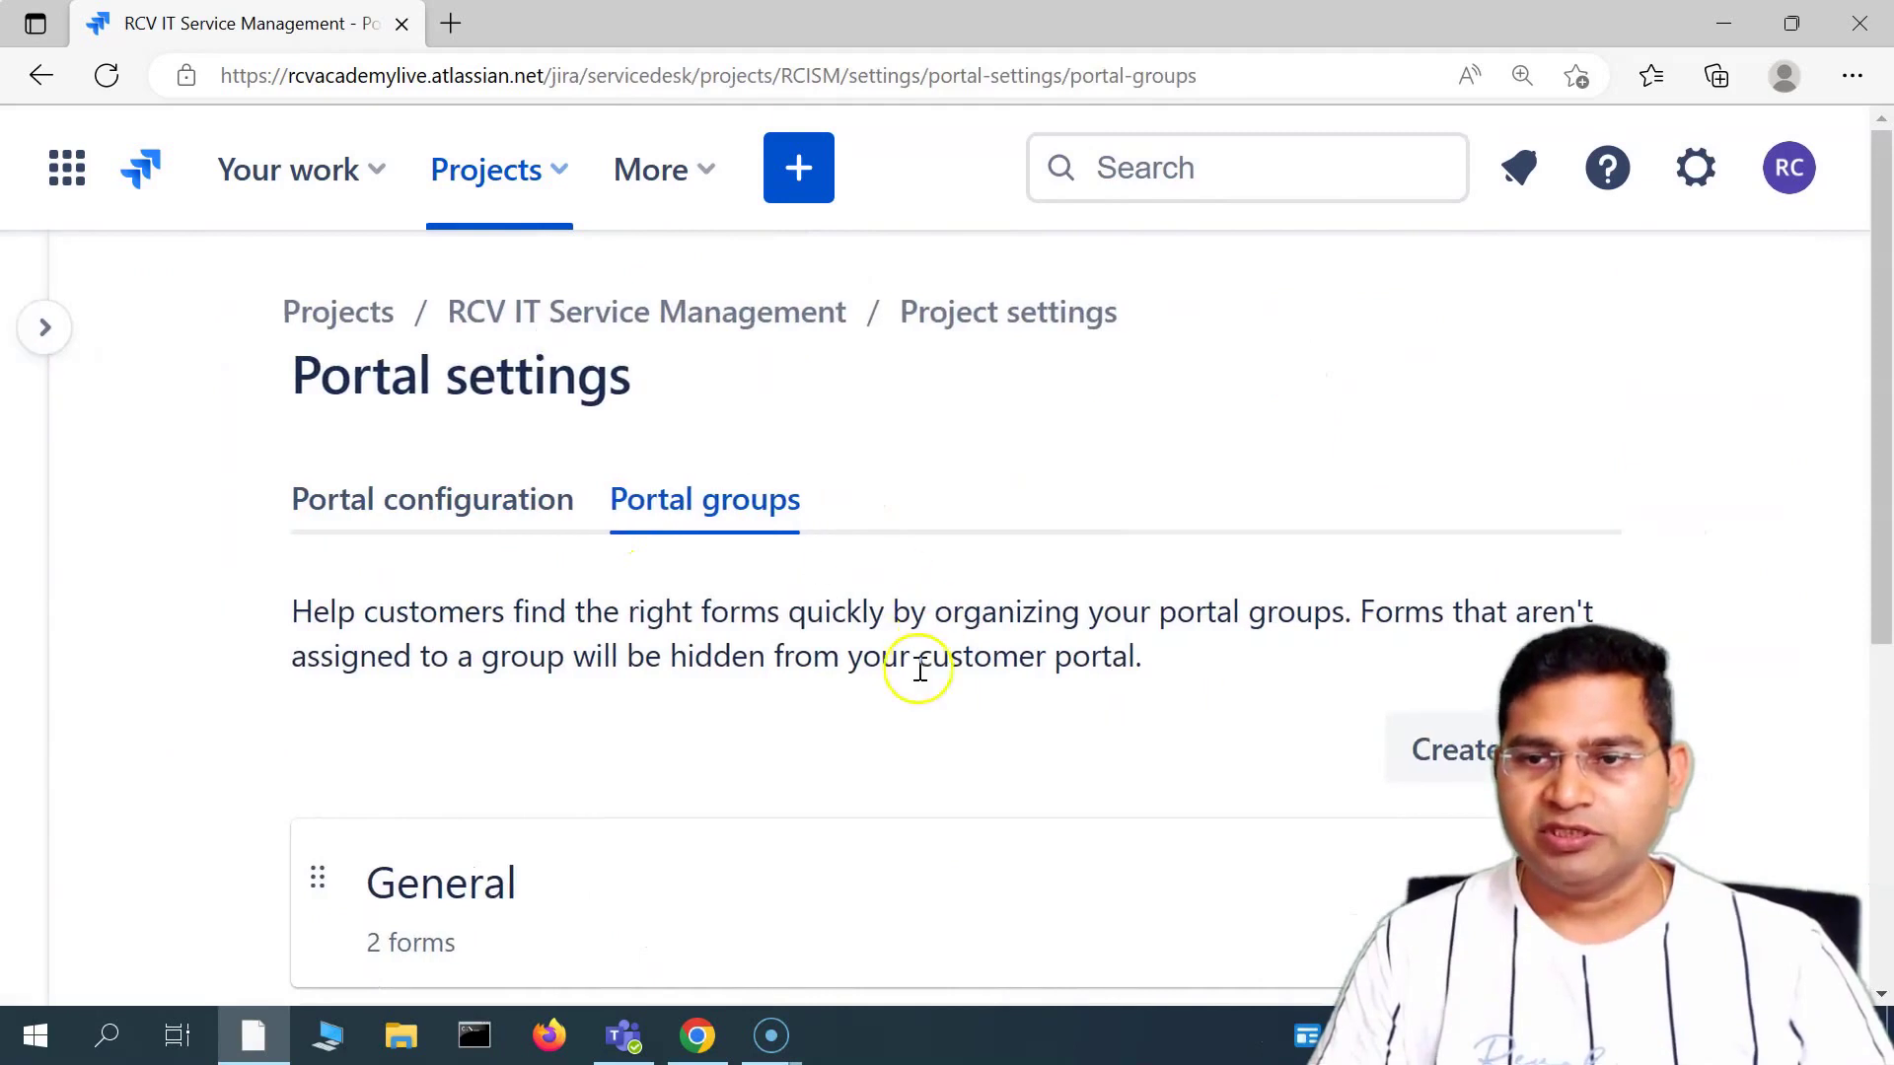
# - Review the project's customer portal groups and look at the request form inside the Service Request group
pyautogui.scroll(-2, 338, 667)
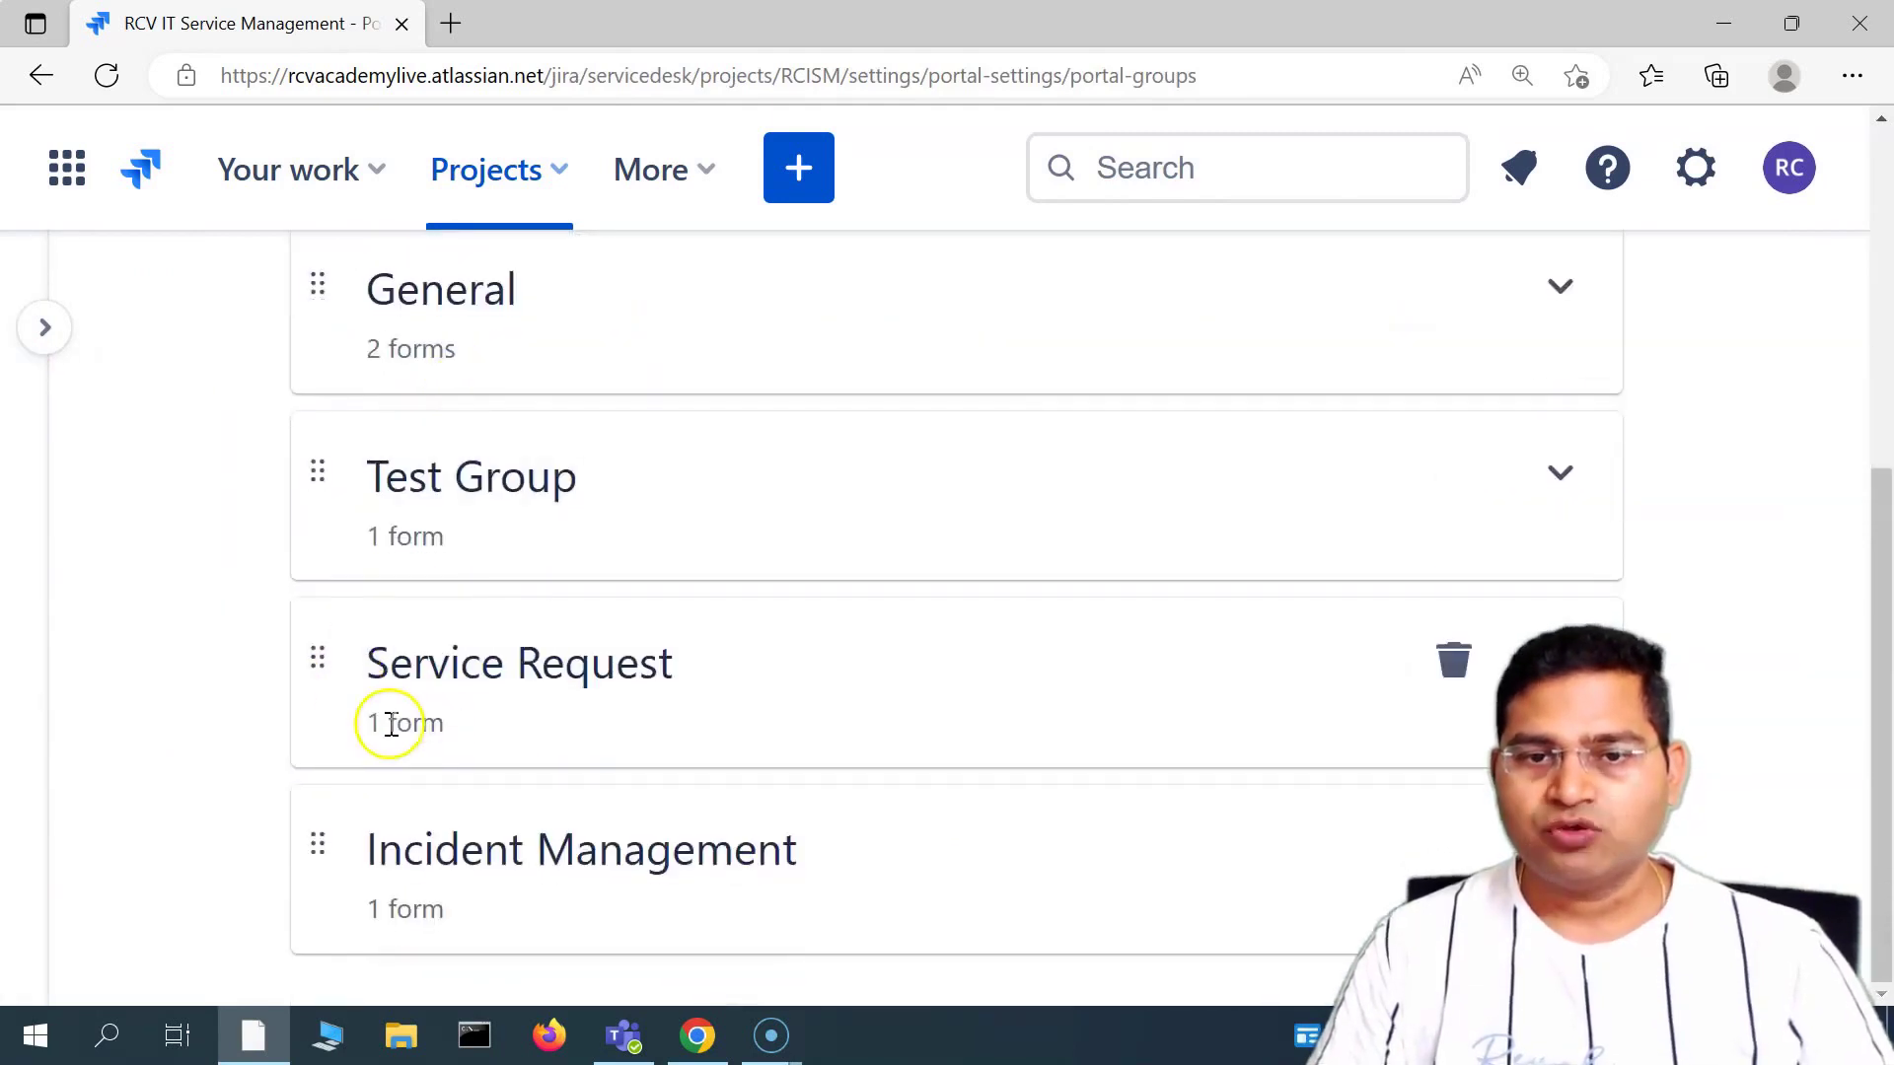
pyautogui.scroll(3, 448, 714)
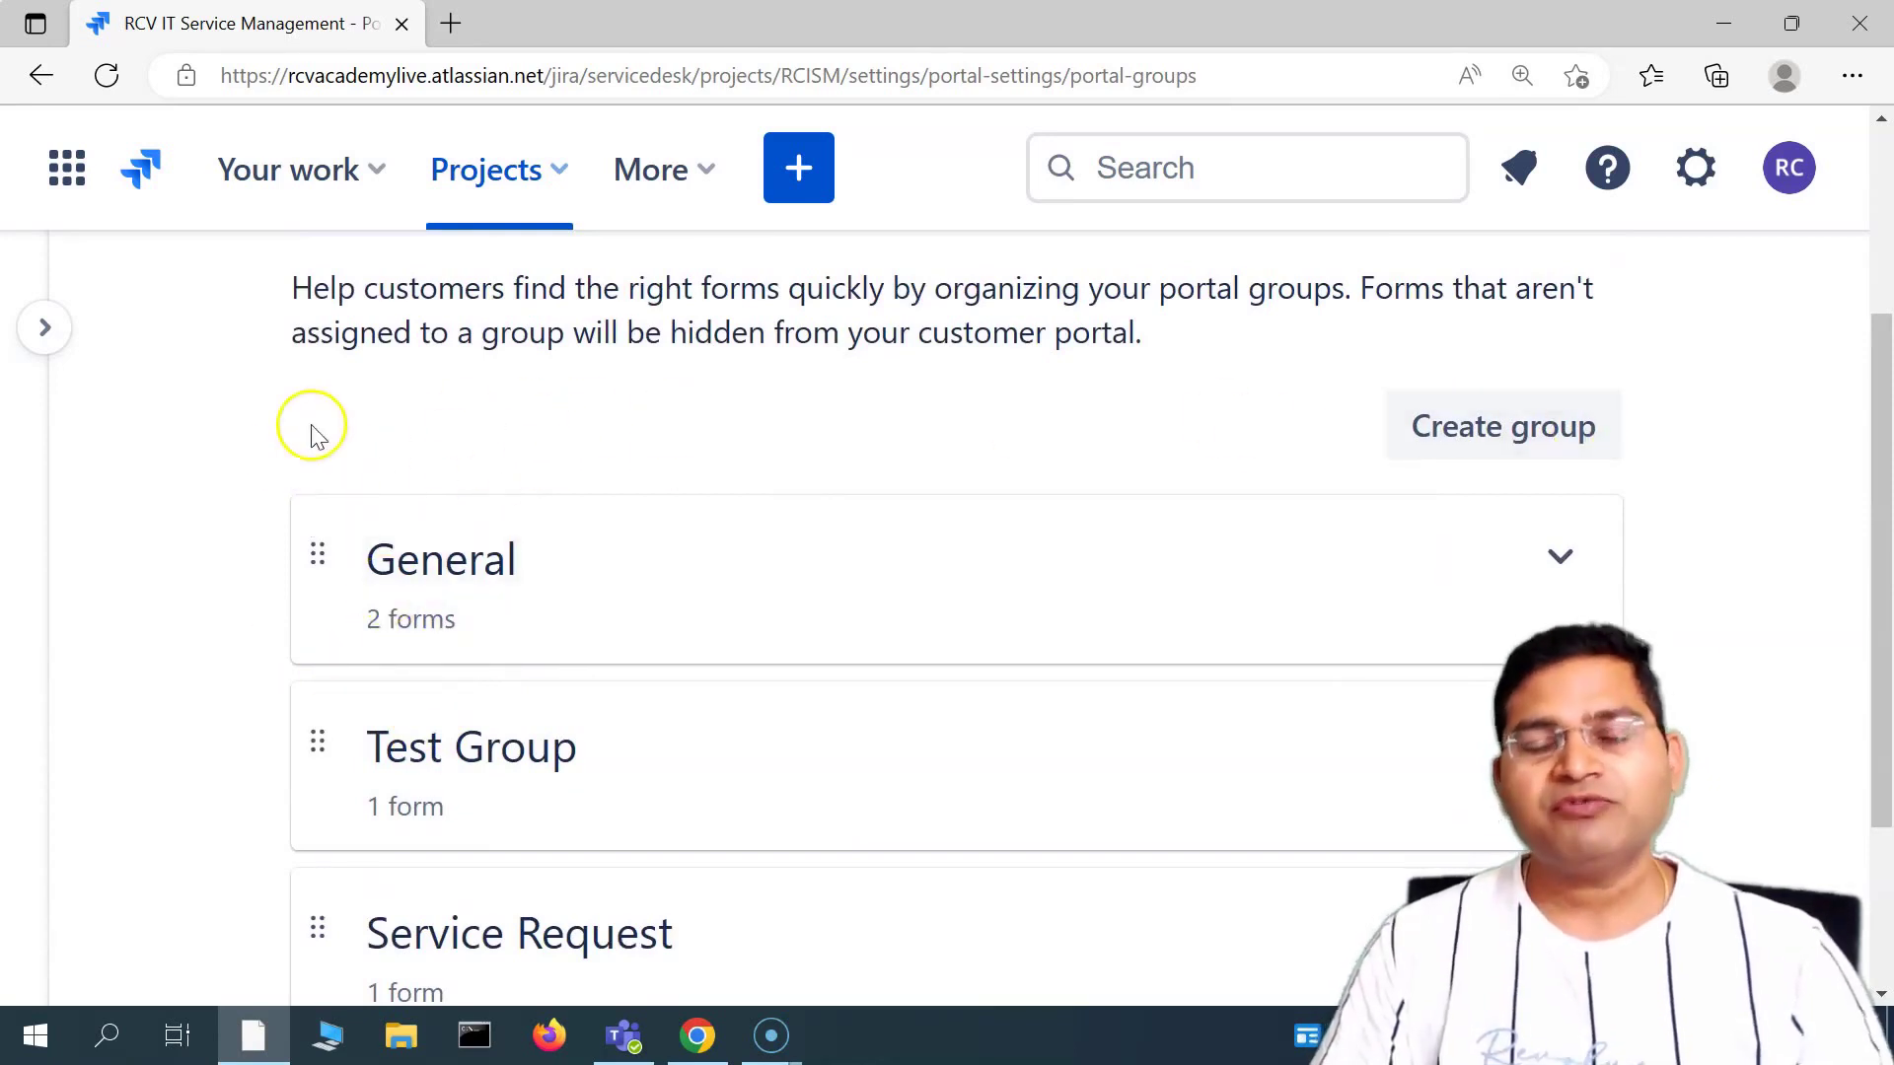
pyautogui.scroll(-3, 881, 690)
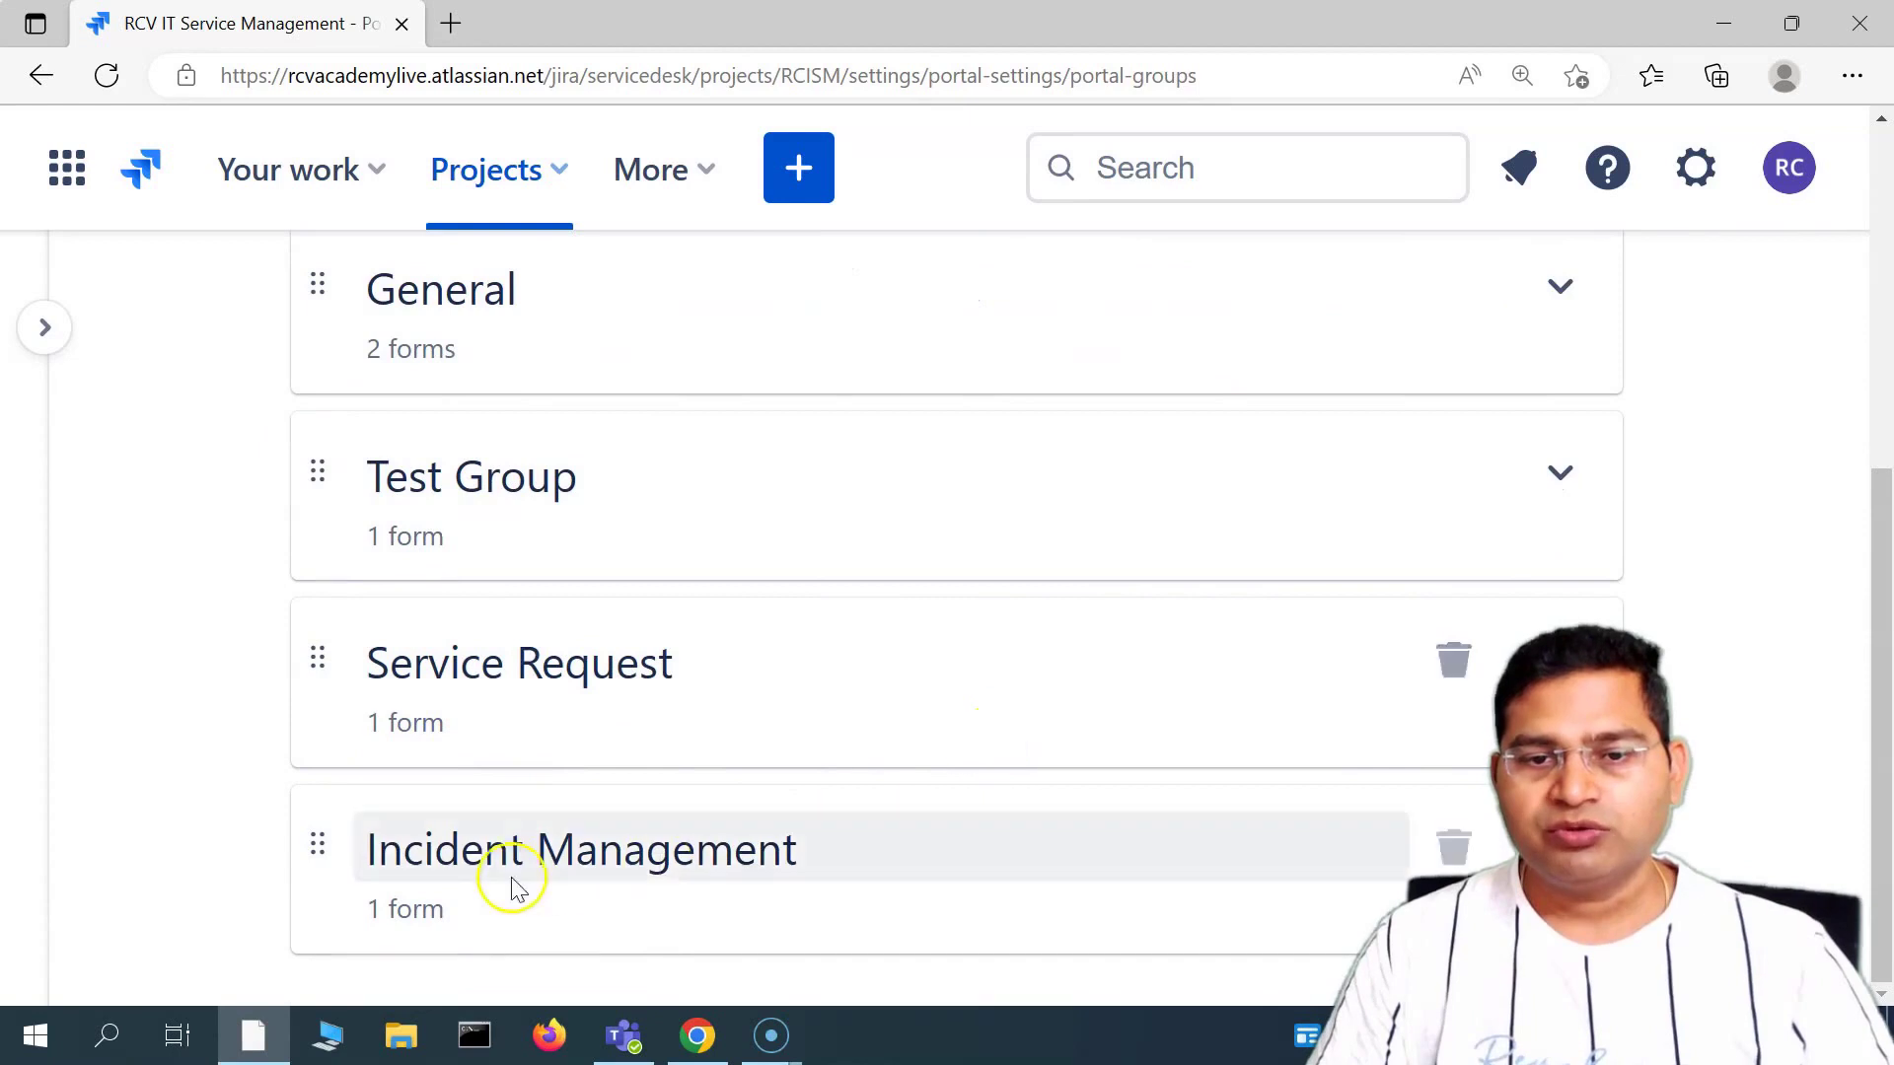
pyautogui.scroll(3, 572, 759)
pyautogui.scroll(-3, 591, 784)
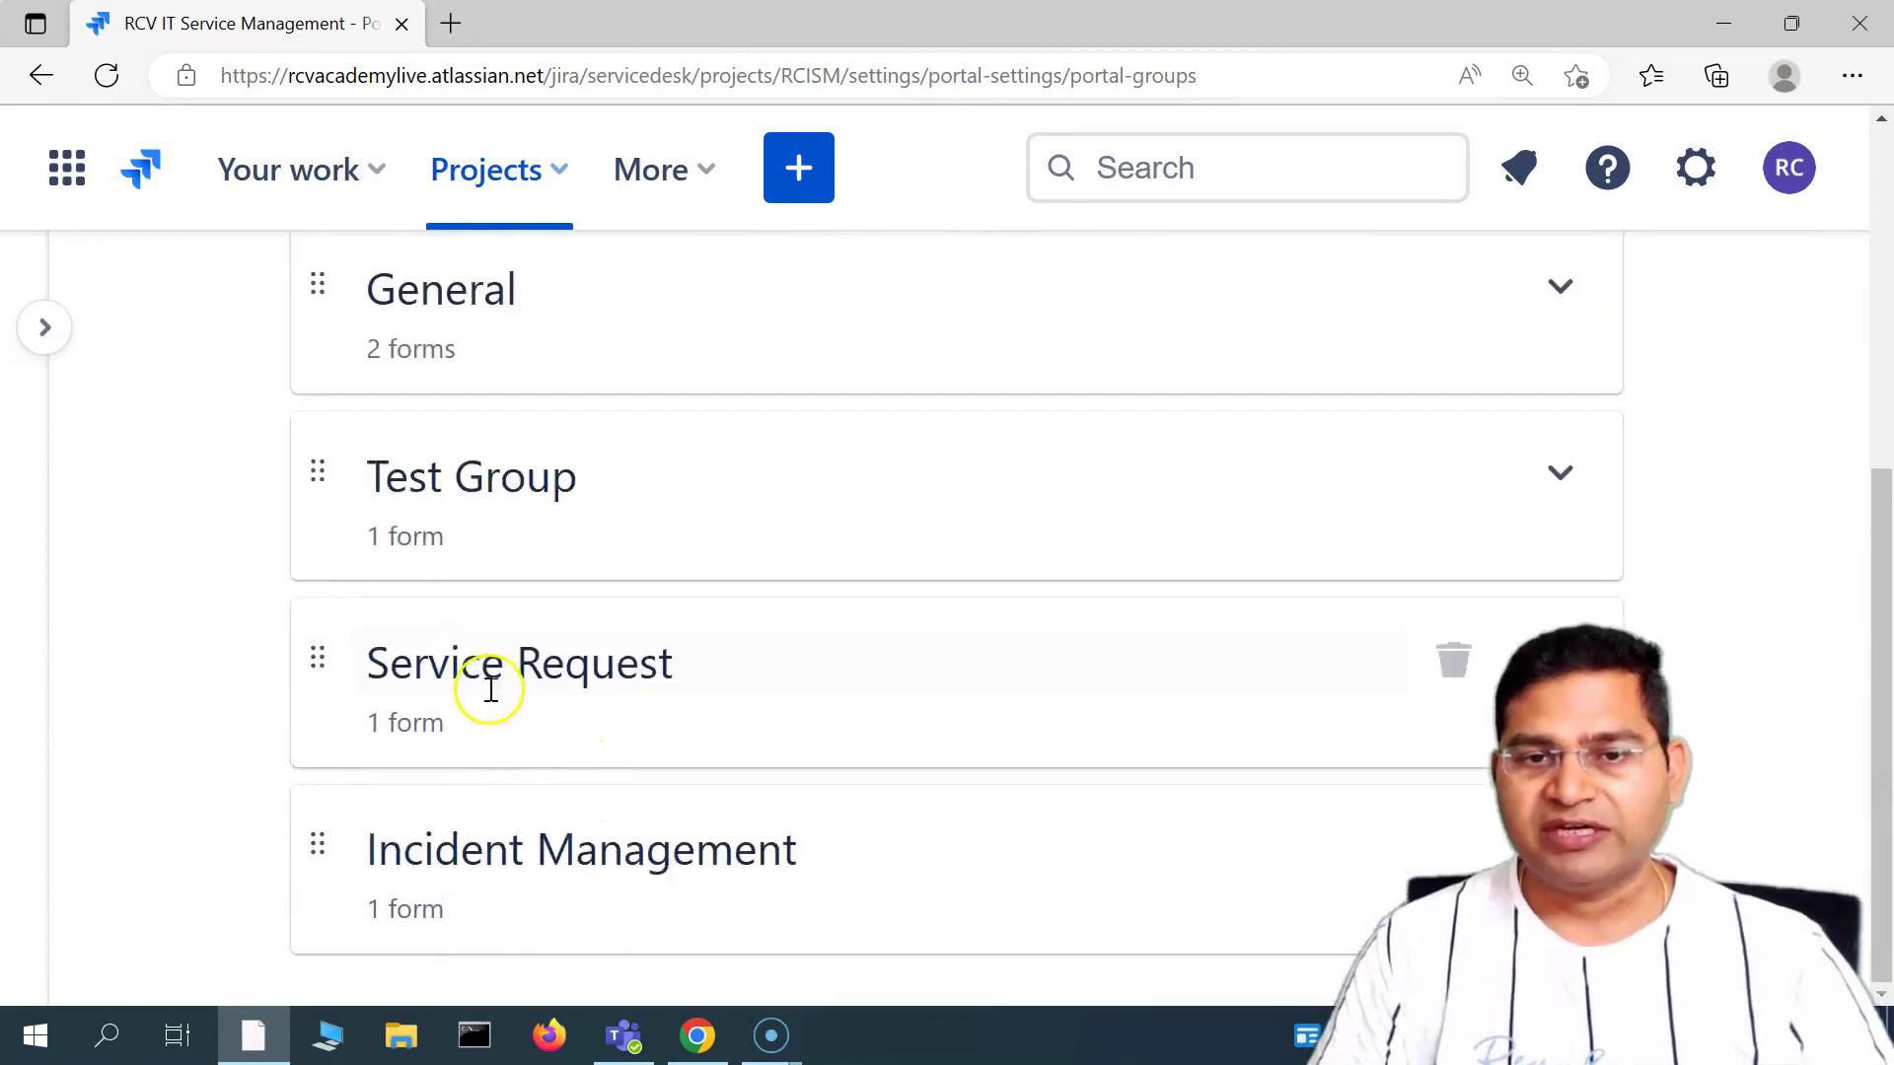
pyautogui.click(654, 728)
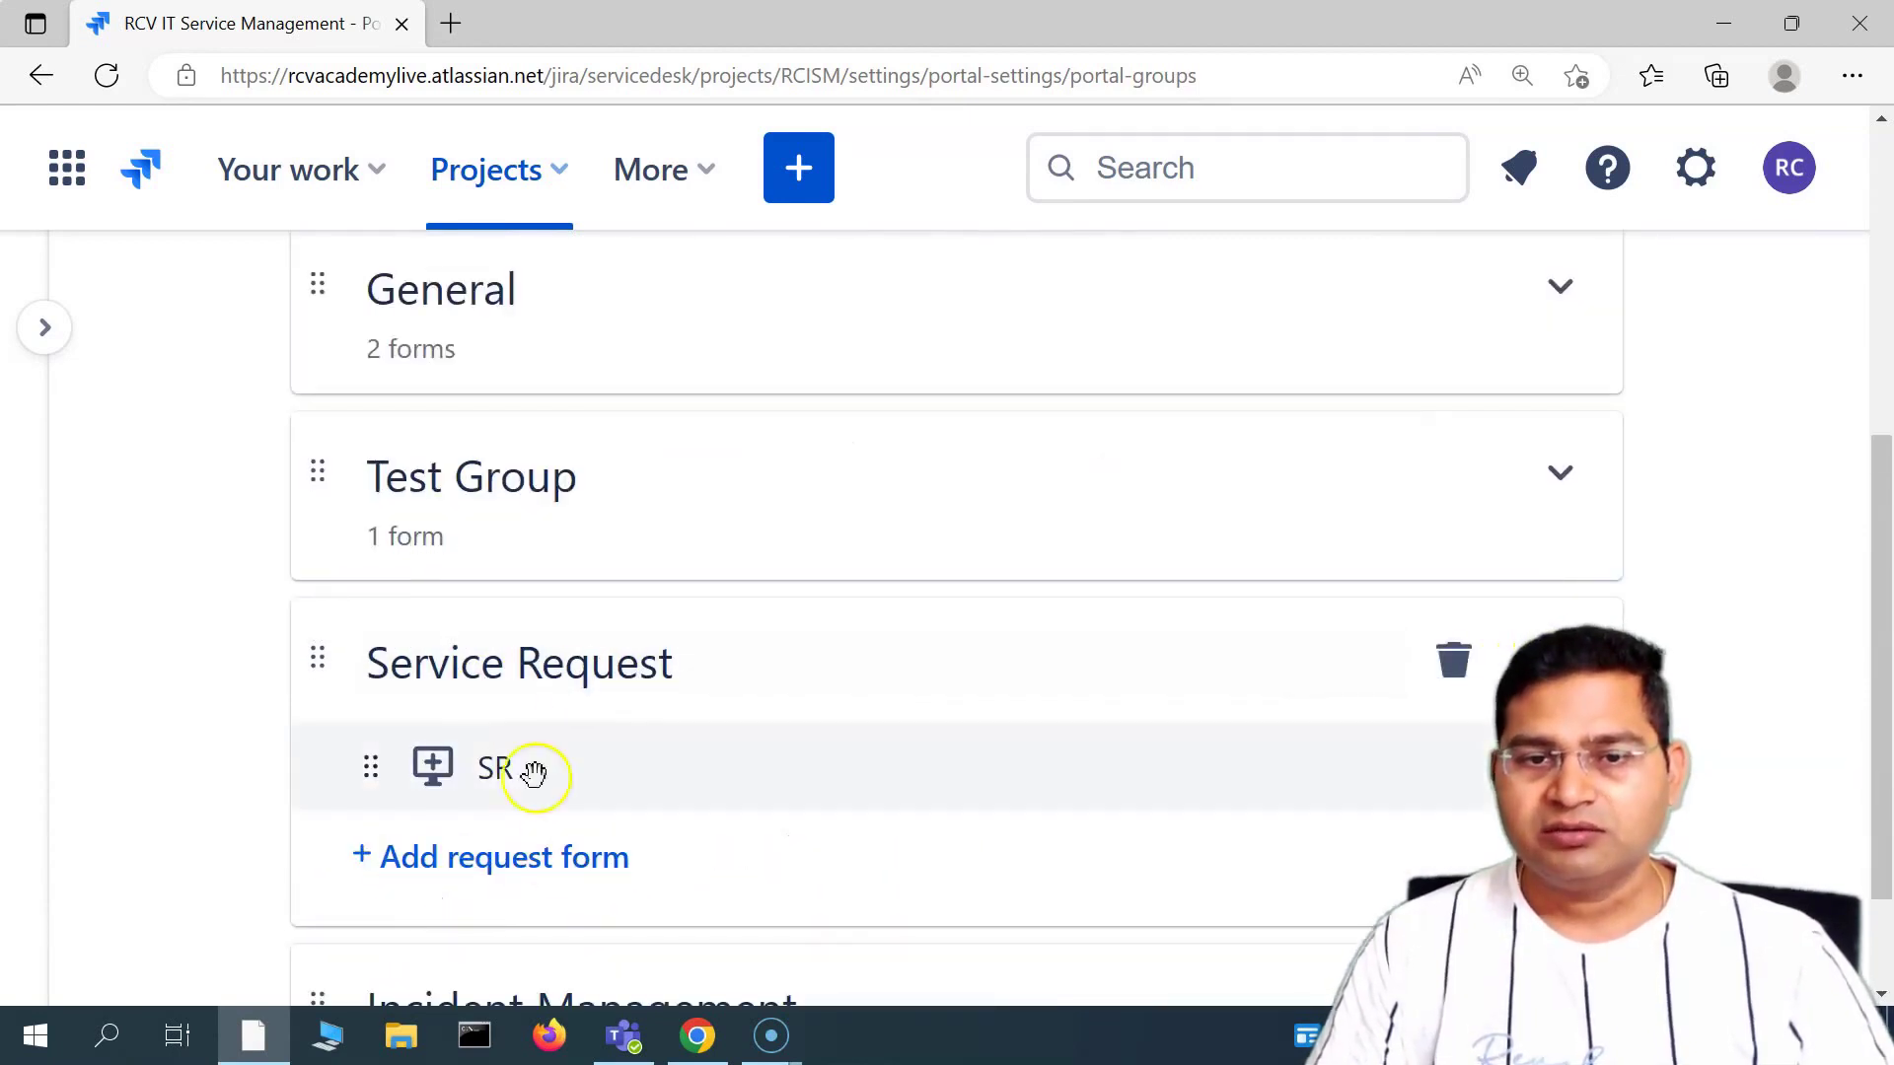
pyautogui.click(1154, 735)
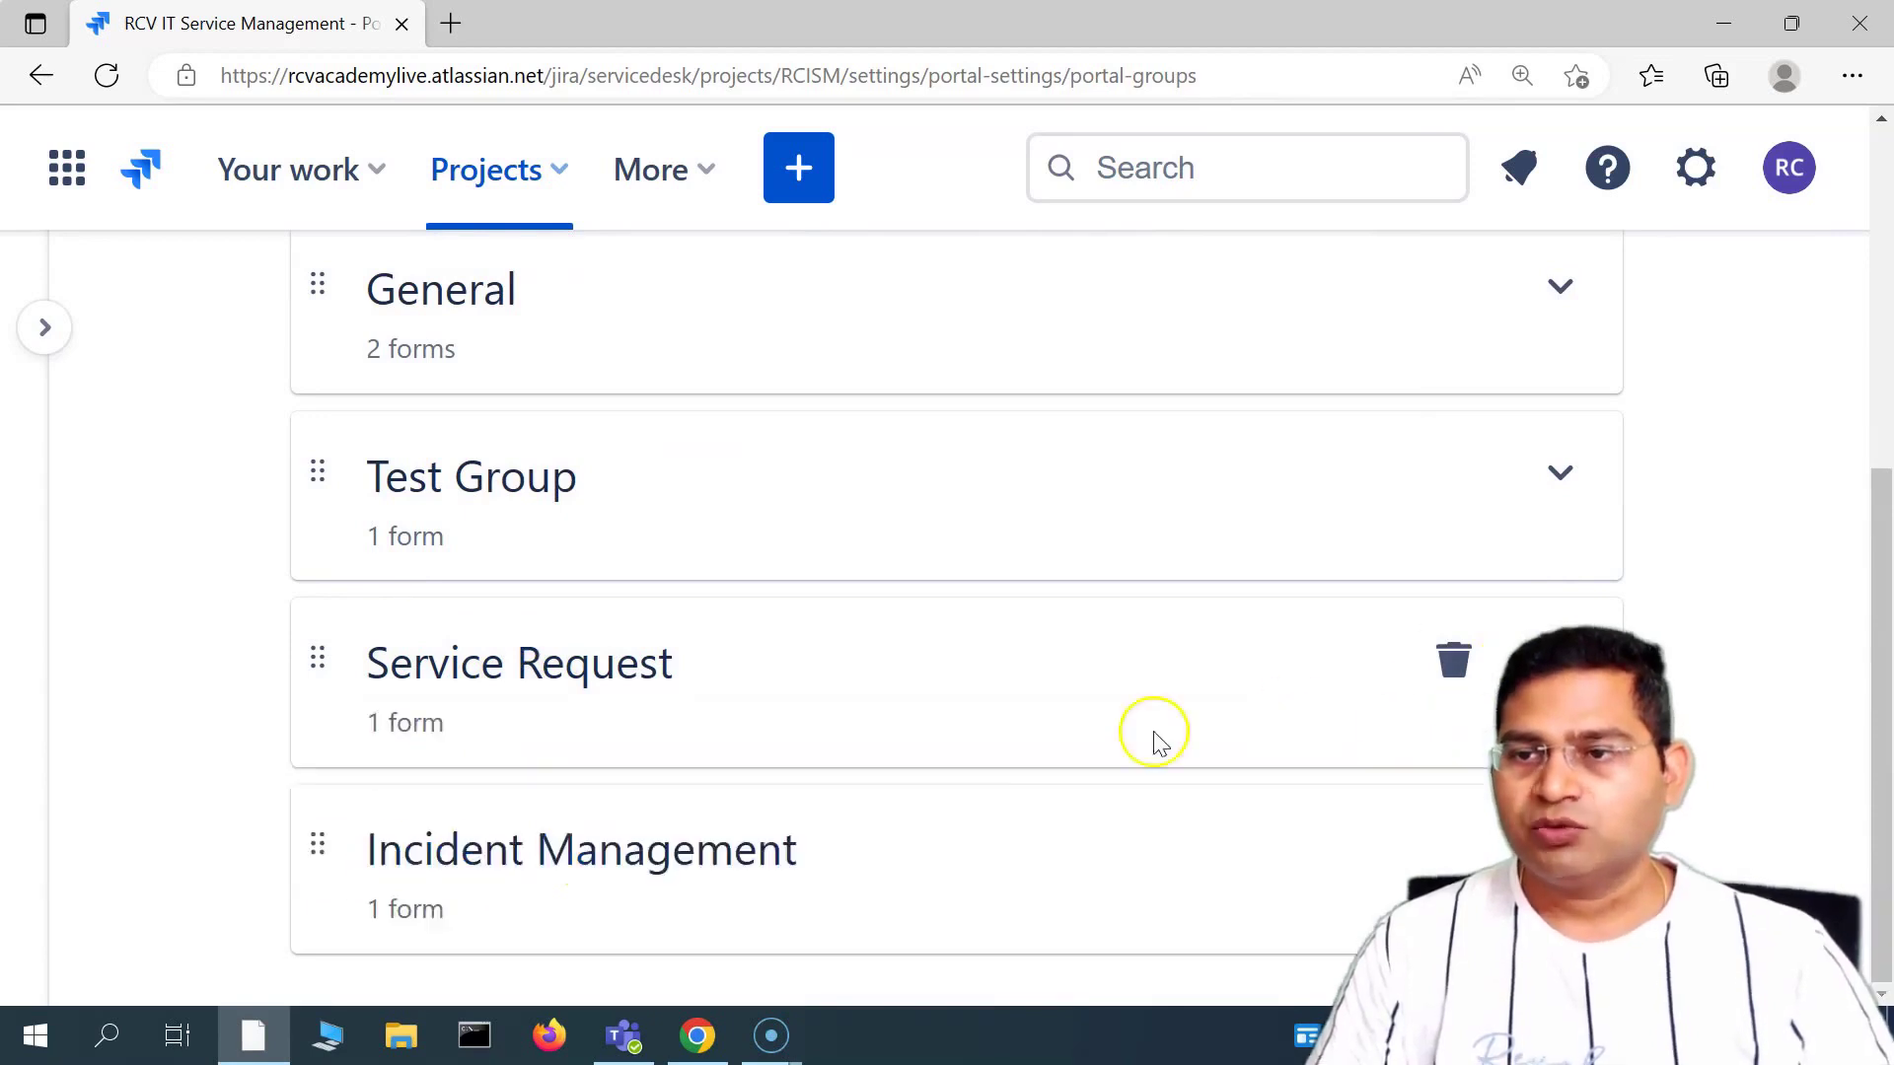
# - Try to create a new portal group named RCV Online Service Request
pyautogui.scroll(3, 1044, 799)
pyautogui.click(1525, 419)
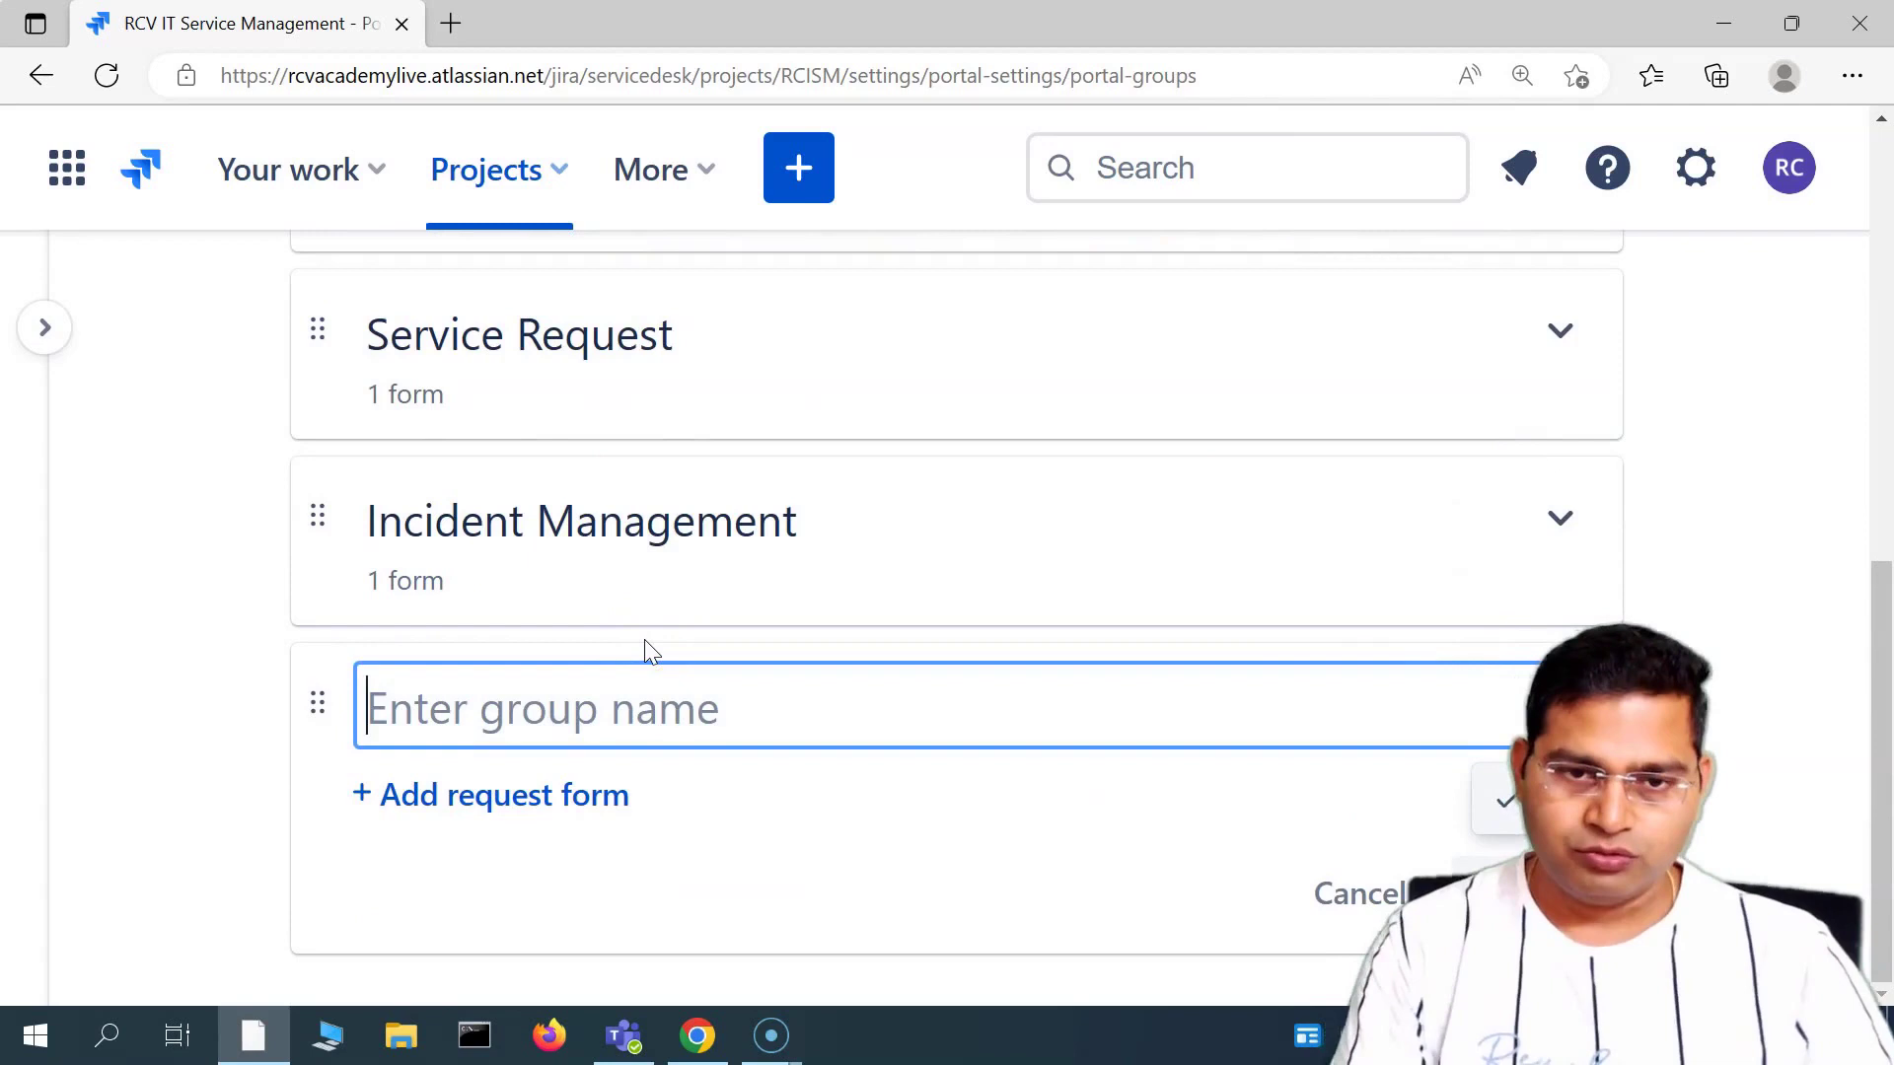
pyautogui.click(608, 713)
pyautogui.write('RCV Acade')
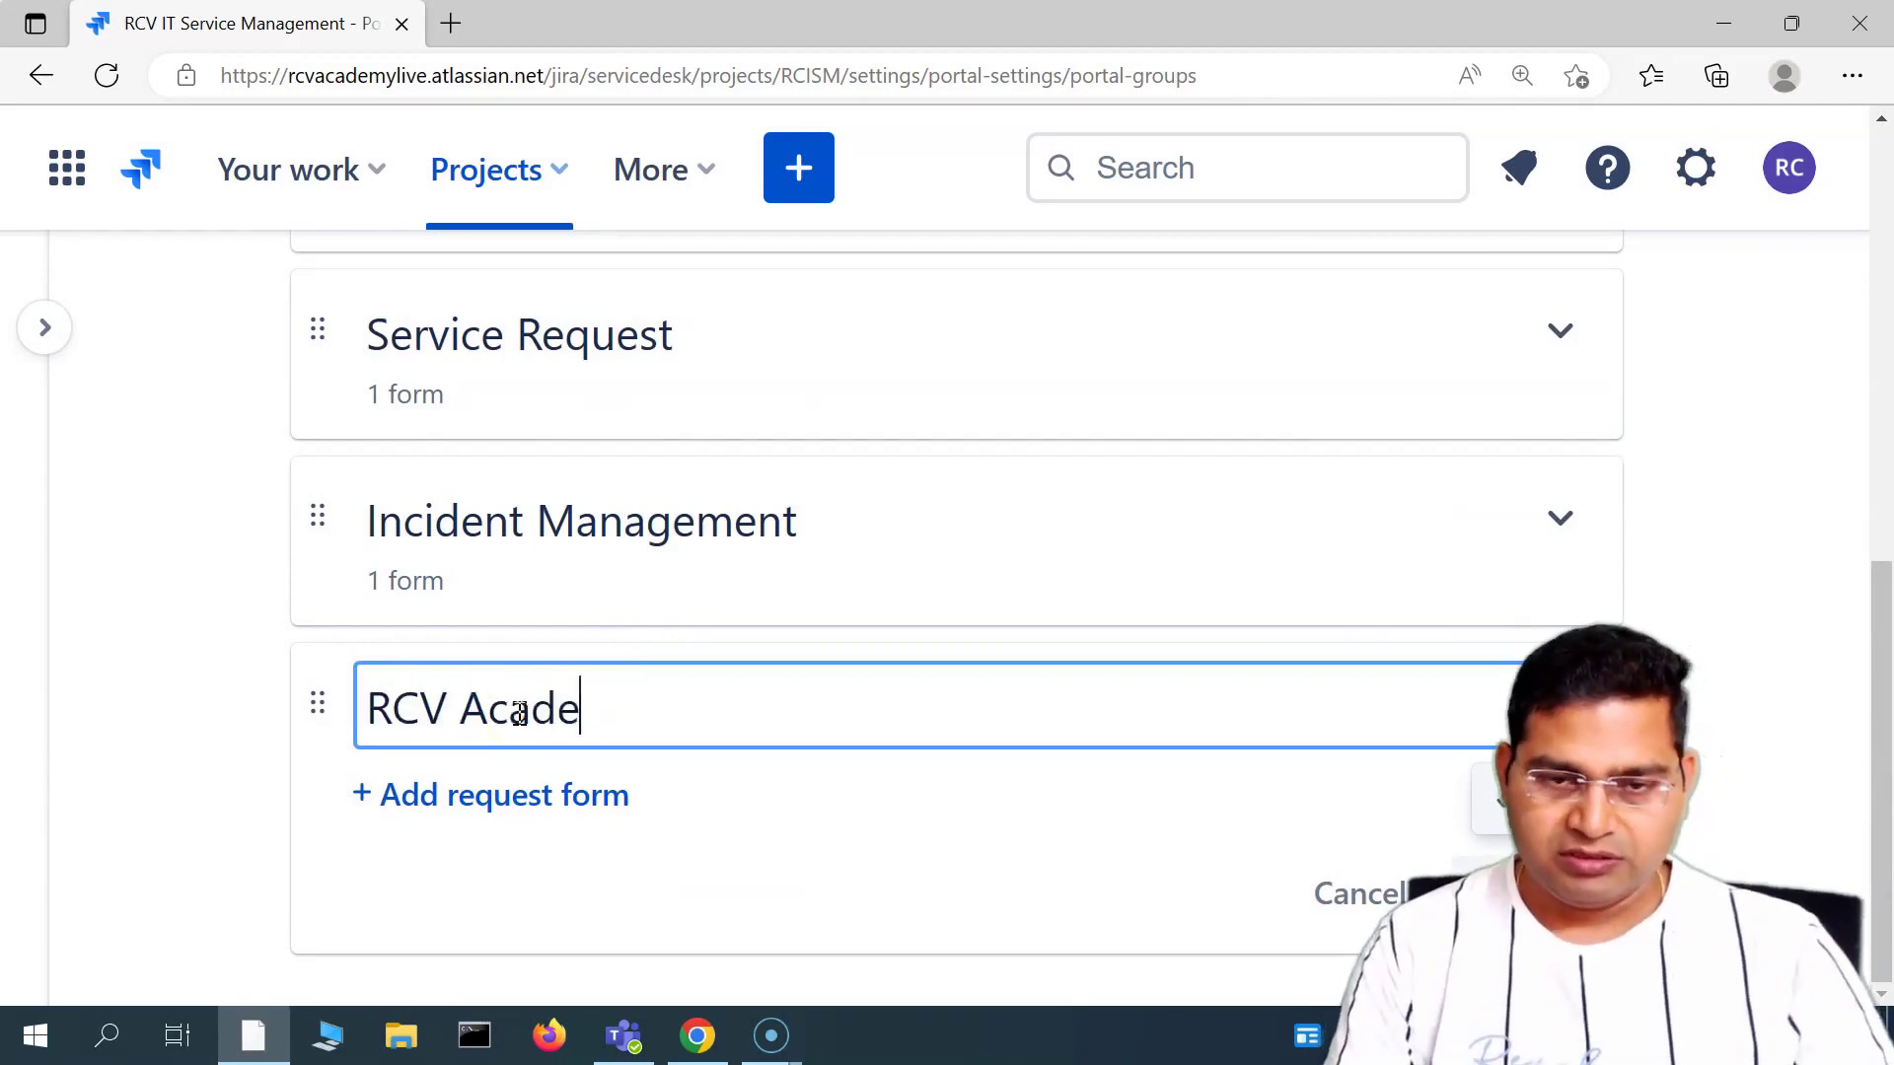
pyautogui.press('BackSpace')
pyautogui.press('BackSpace')
pyautogui.press('BackSpace')
pyautogui.write('Service')
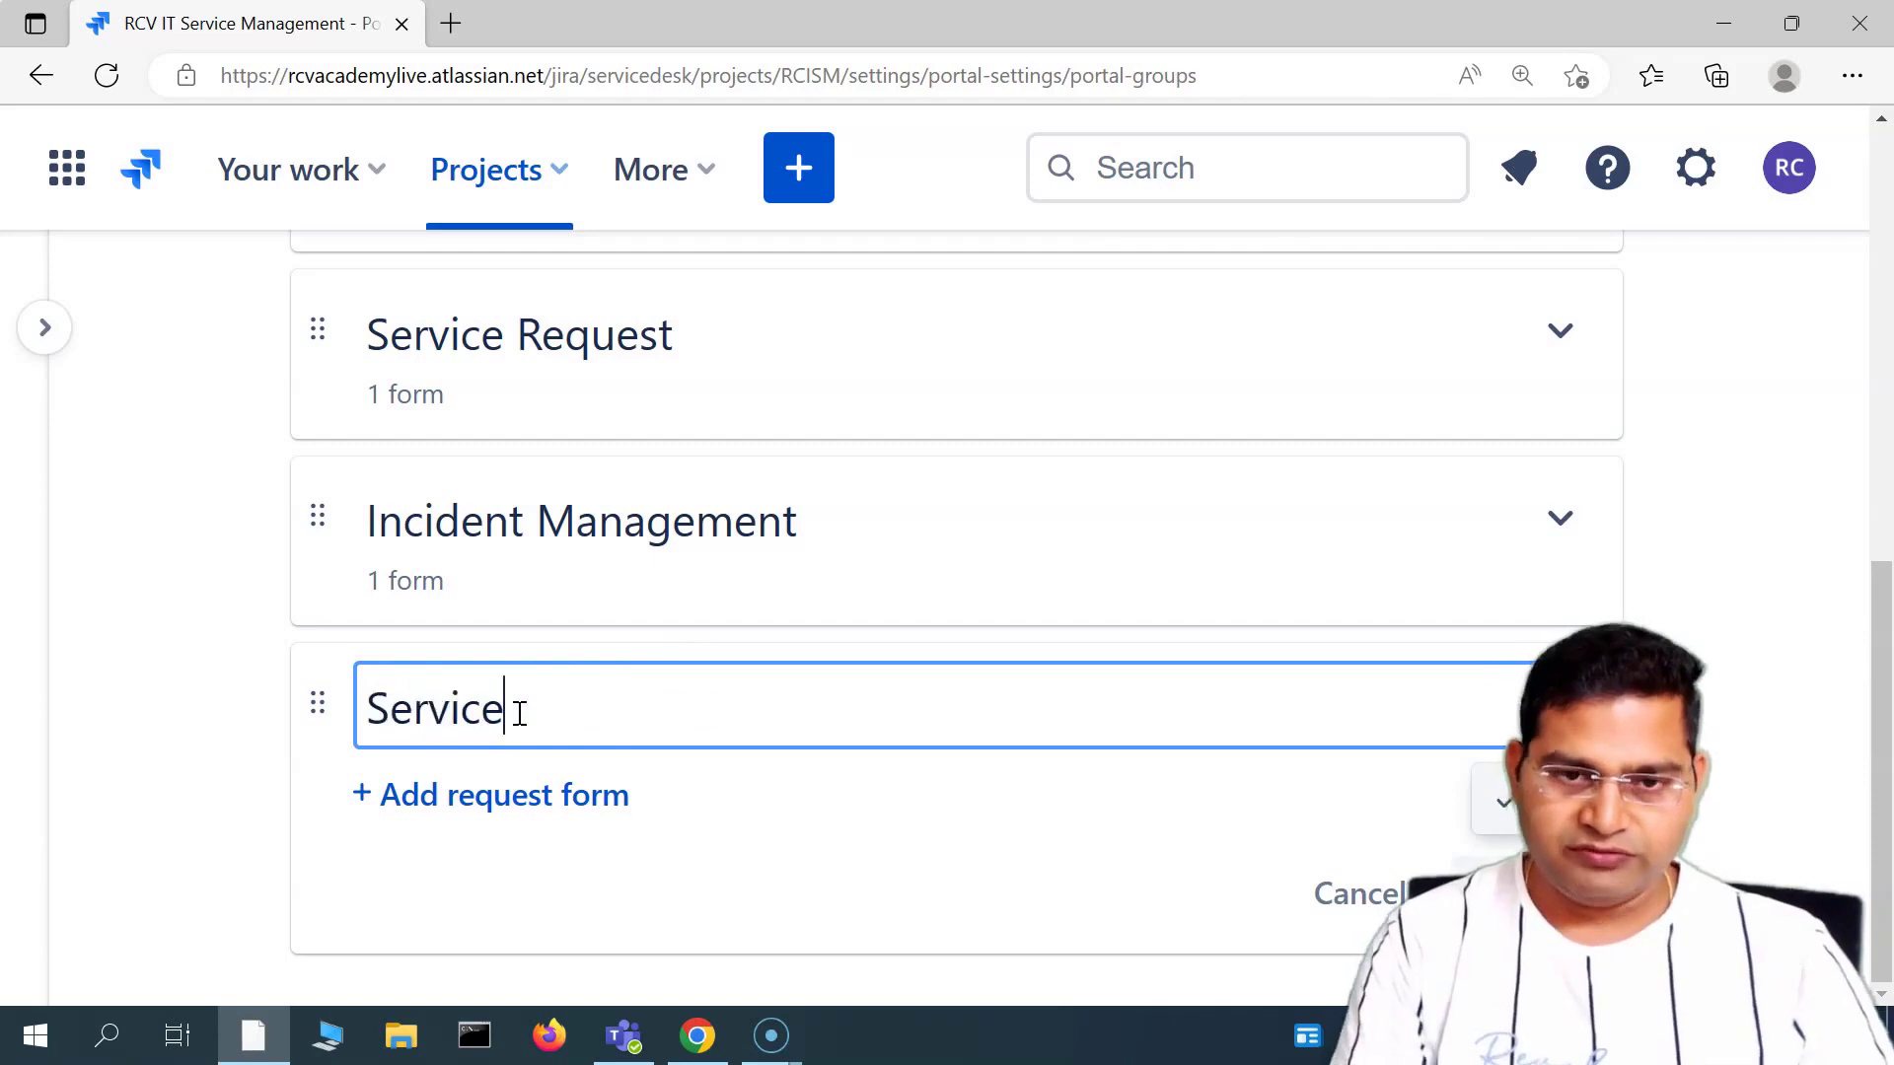
pyautogui.write(' RequestRCV Onl;in')
pyautogui.press('BackSpace')
pyautogui.press('BackSpace')
pyautogui.press('BackSpace')
pyautogui.write('ine')
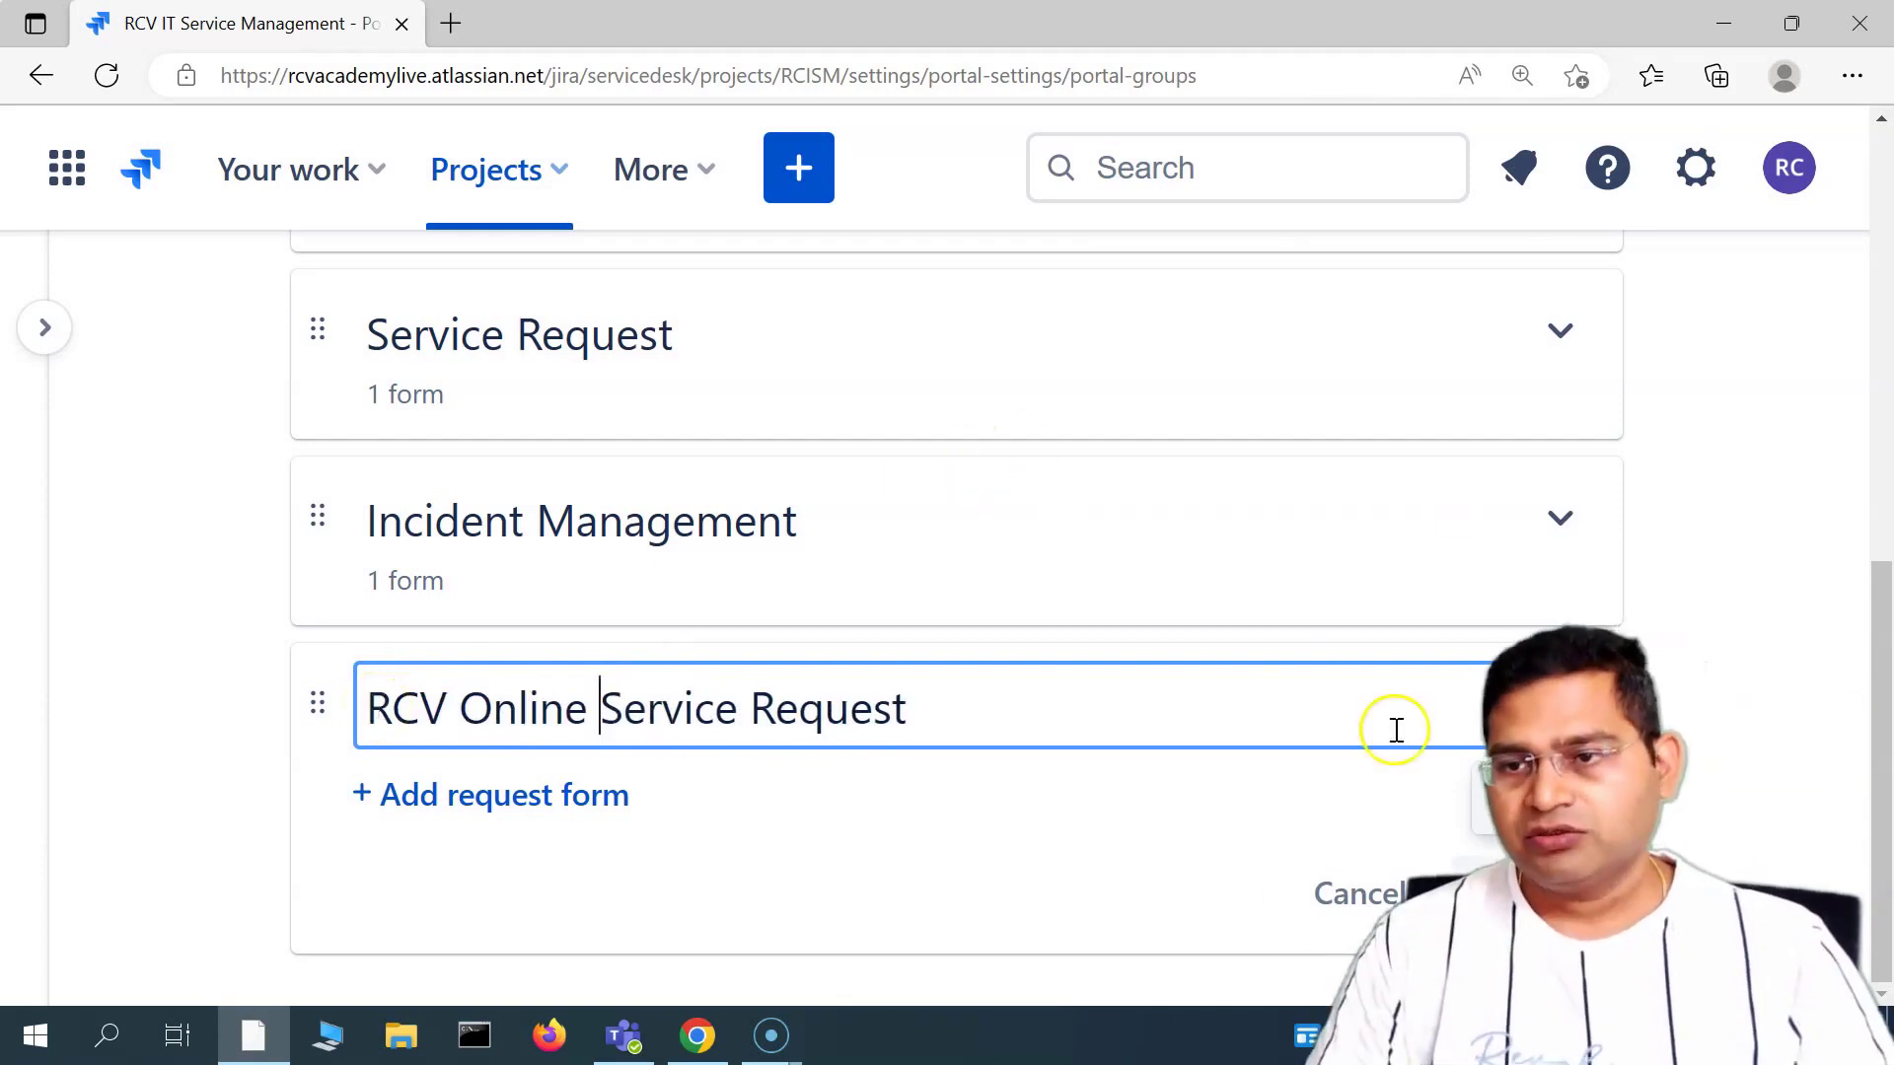
pyautogui.press('Return')
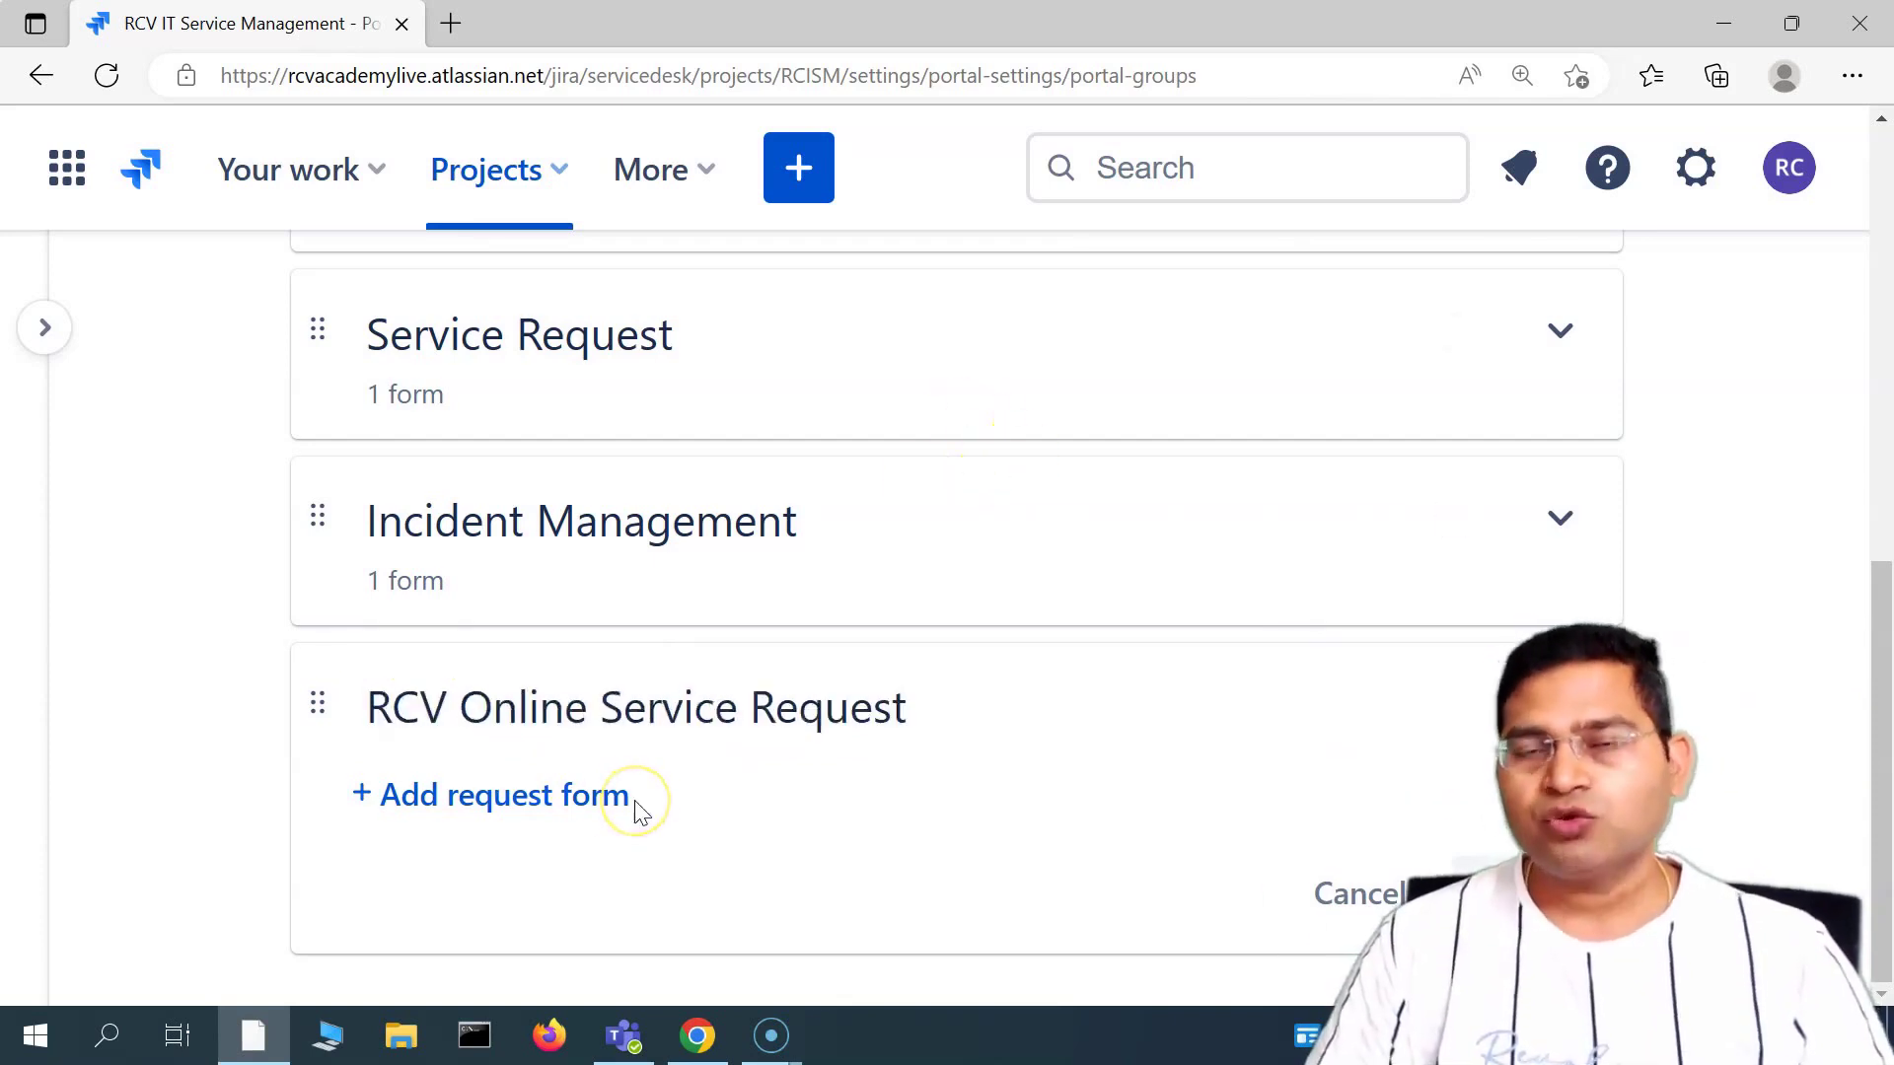
# - Try adding the SR request form to the new portal group, and discard the form together with the group
pyautogui.click(468, 817)
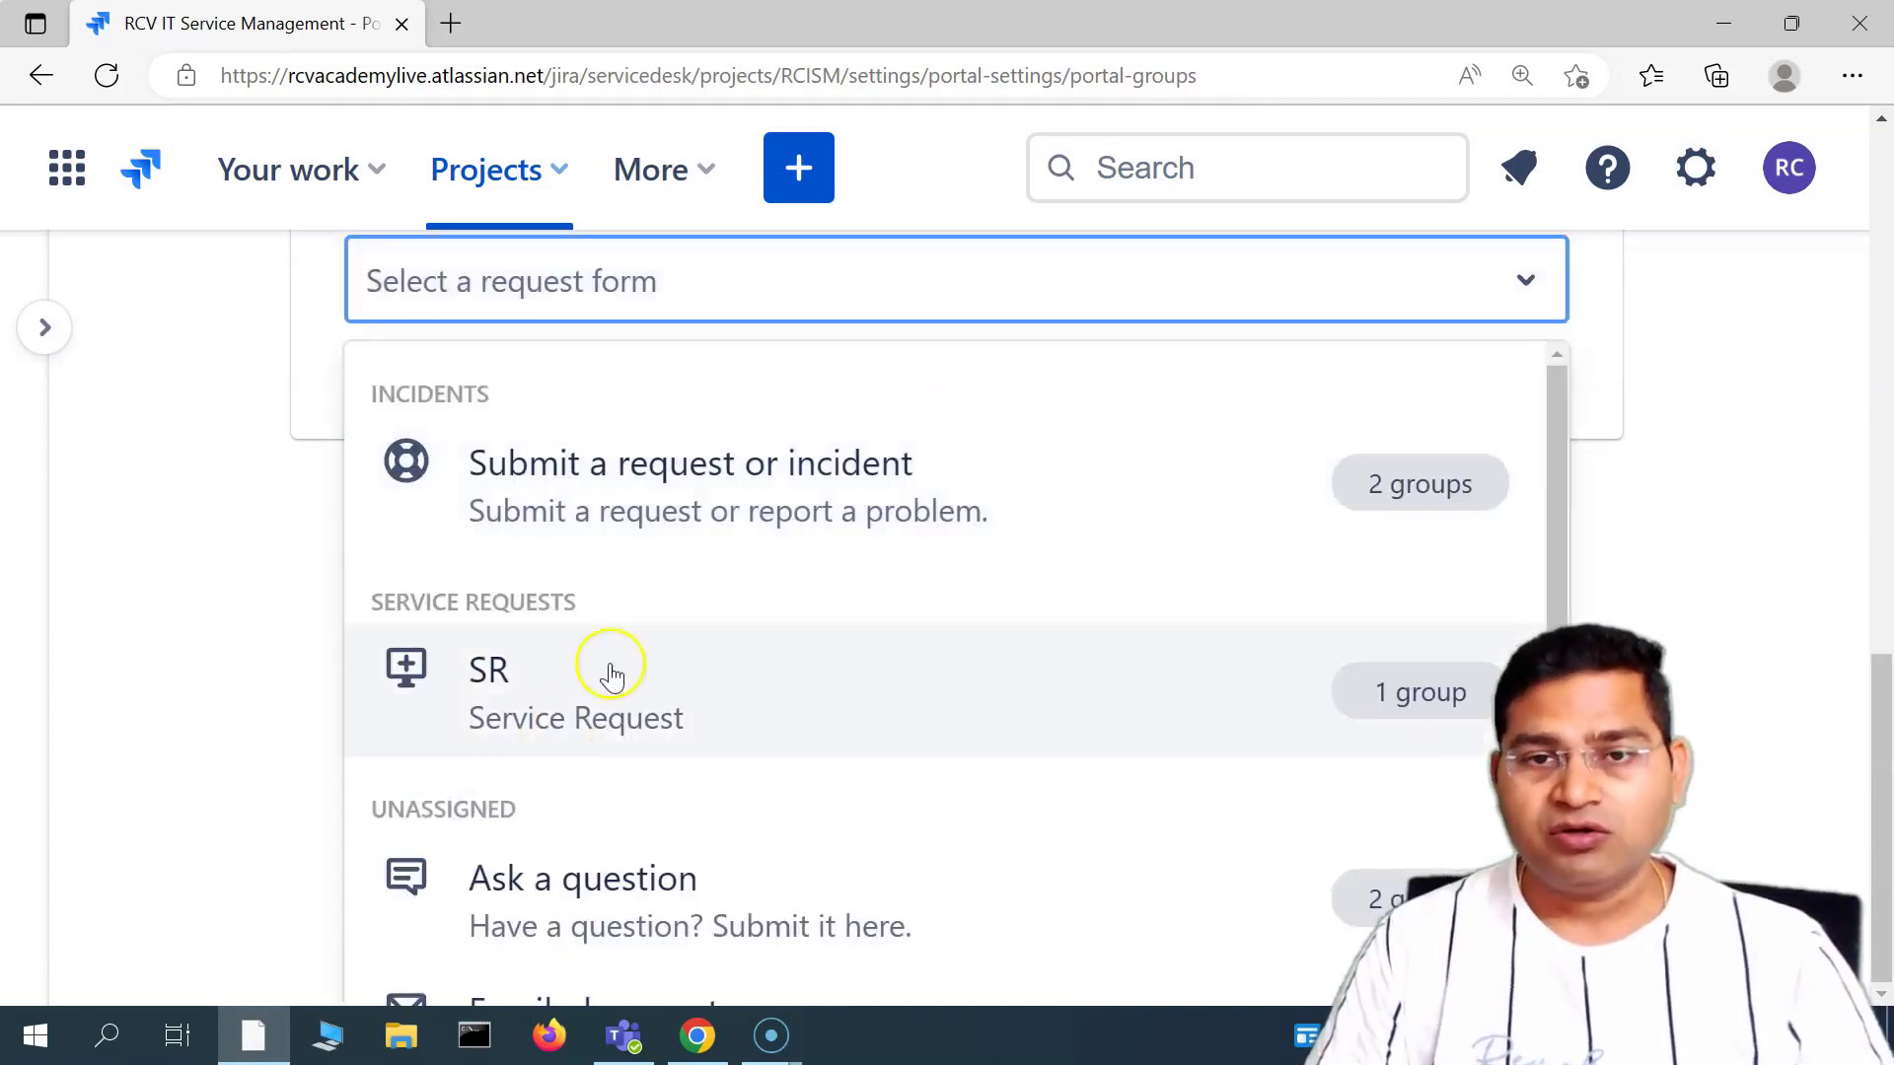
pyautogui.scroll(-2, 635, 770)
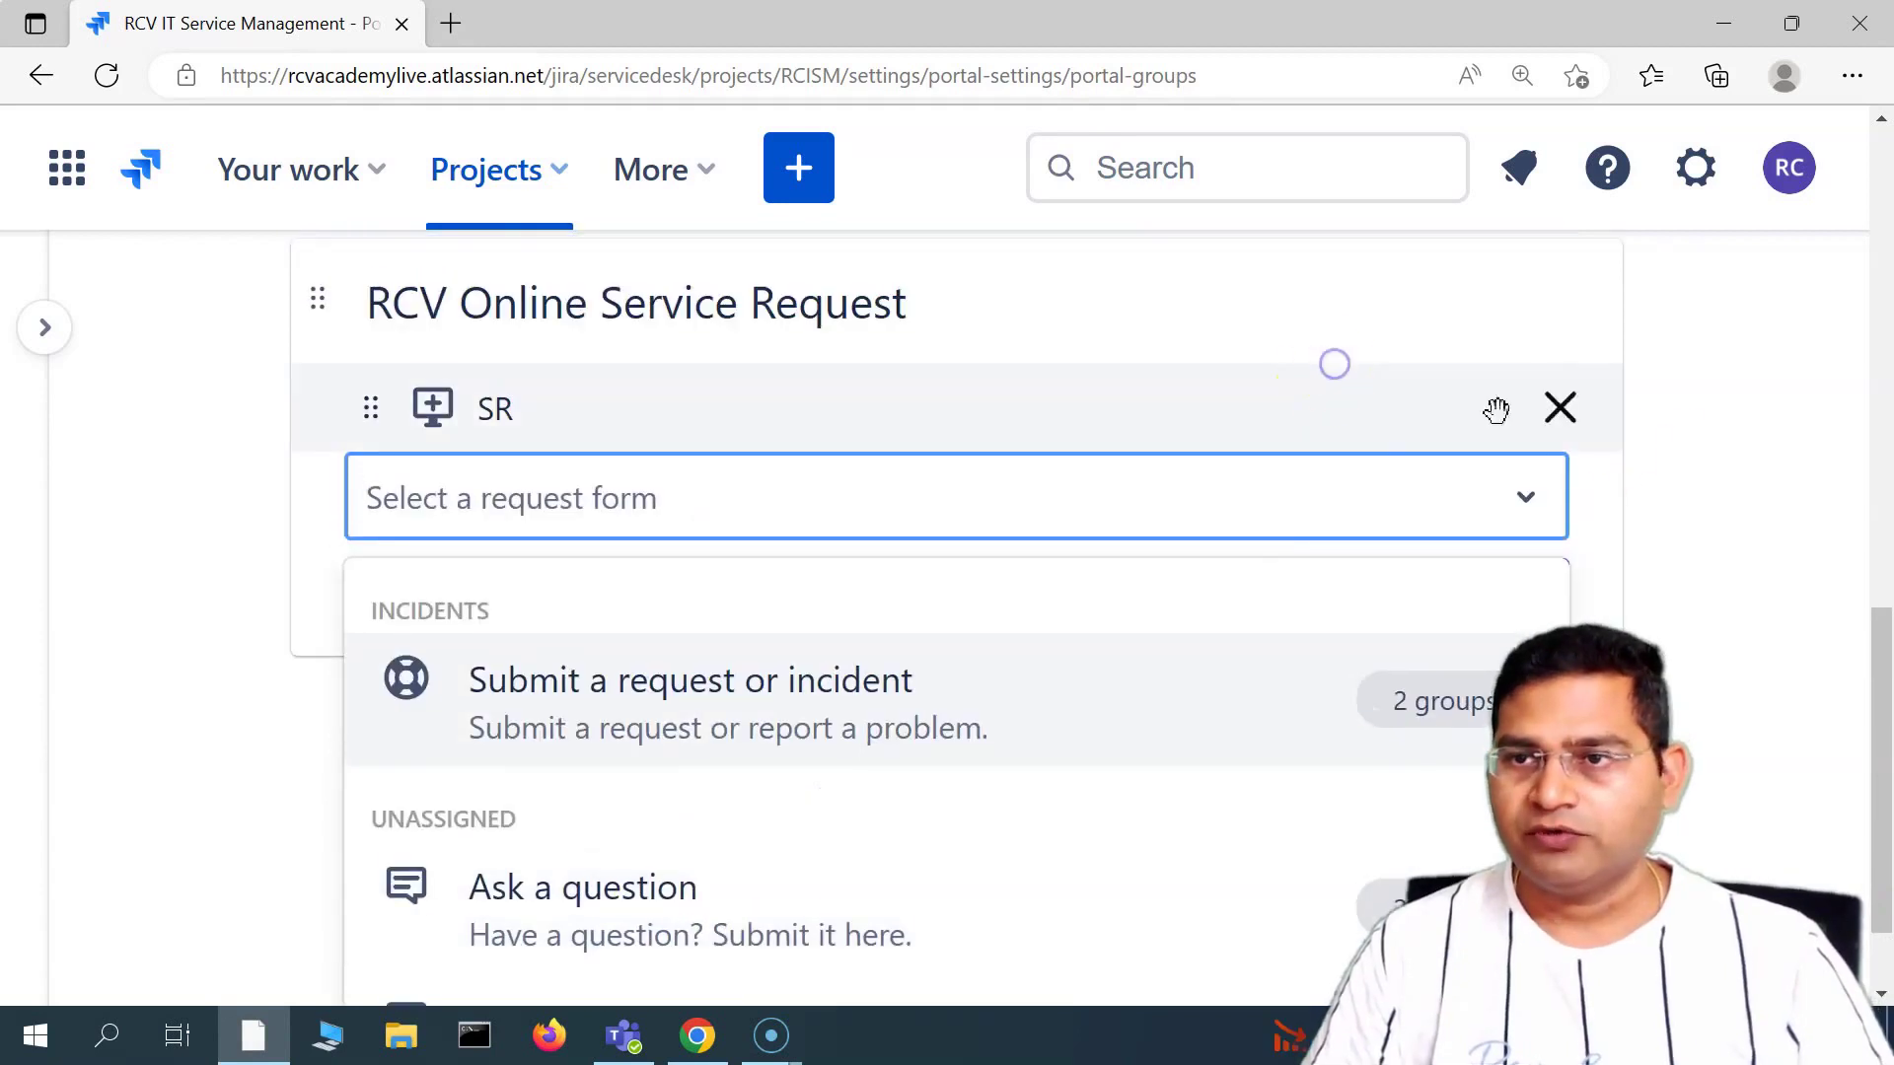
pyautogui.click(1562, 410)
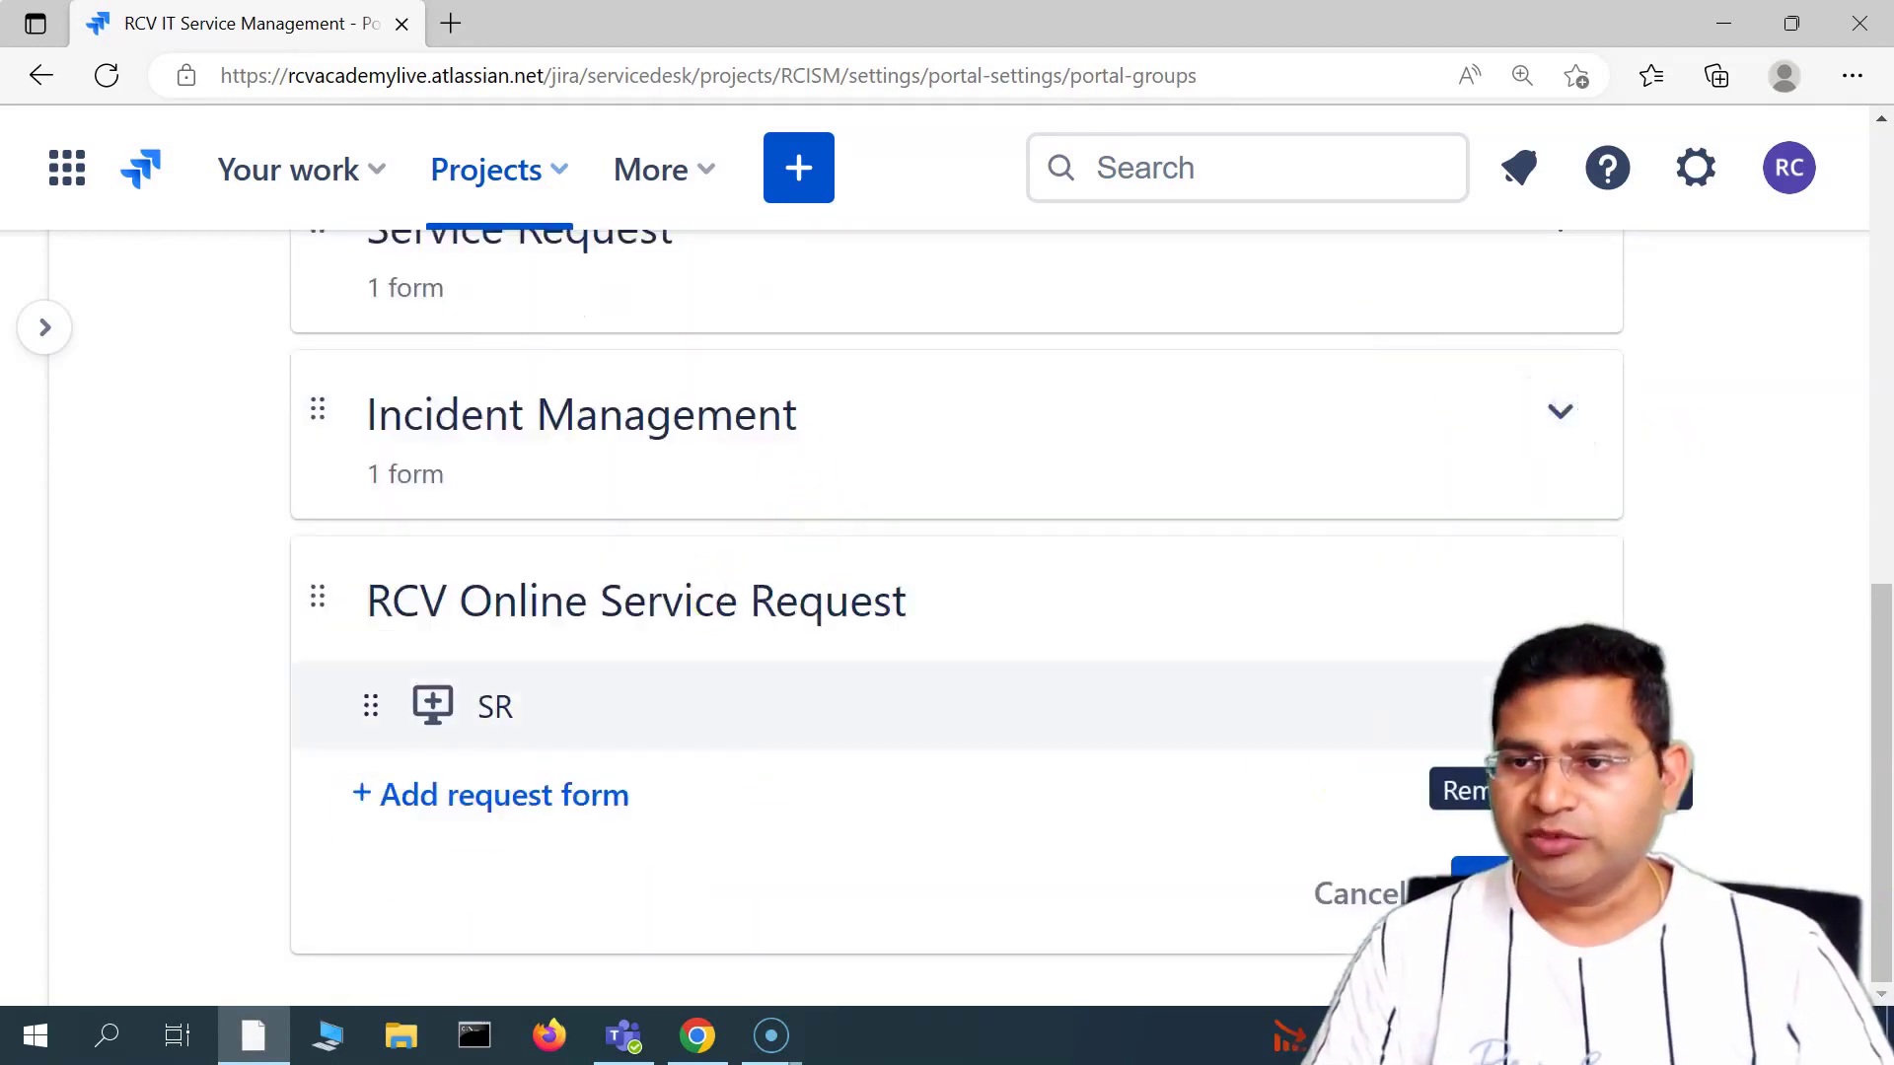
pyautogui.click(1562, 706)
pyautogui.scroll(3, 273, 616)
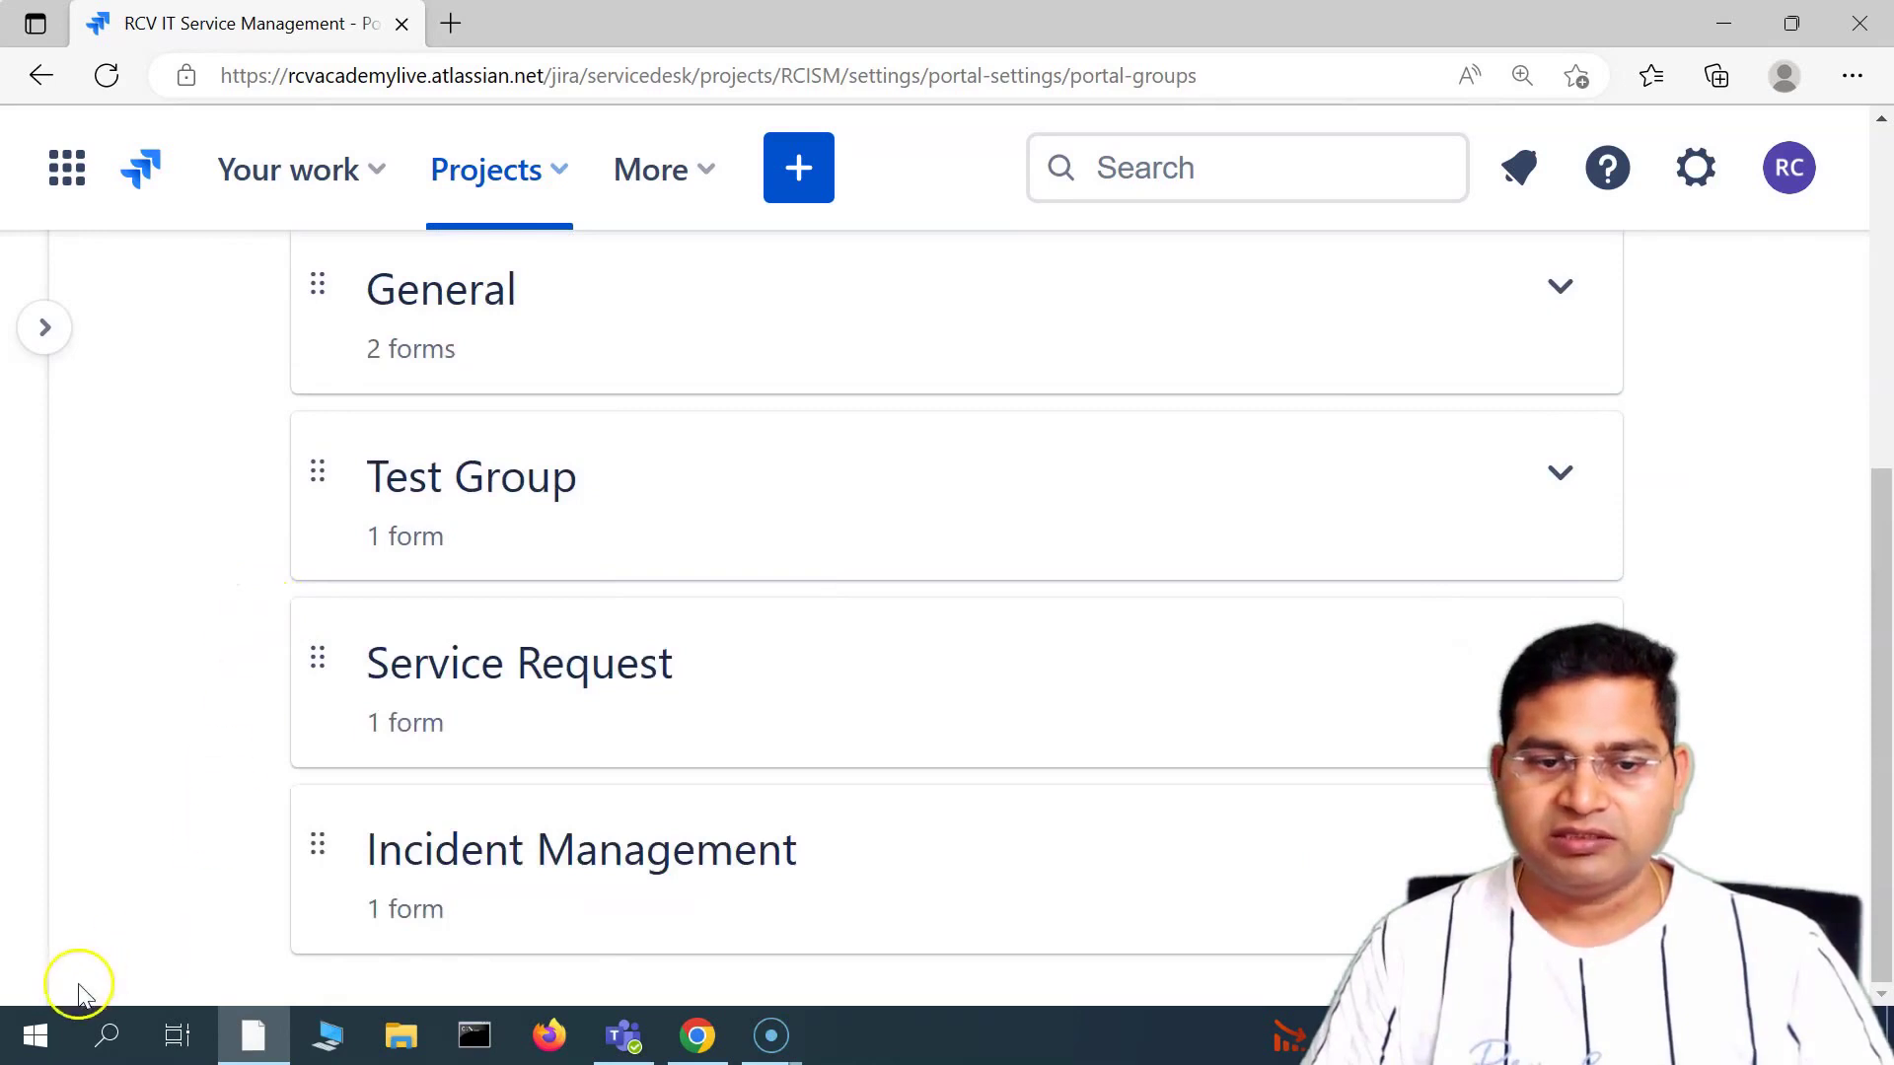
pyautogui.click(45, 327)
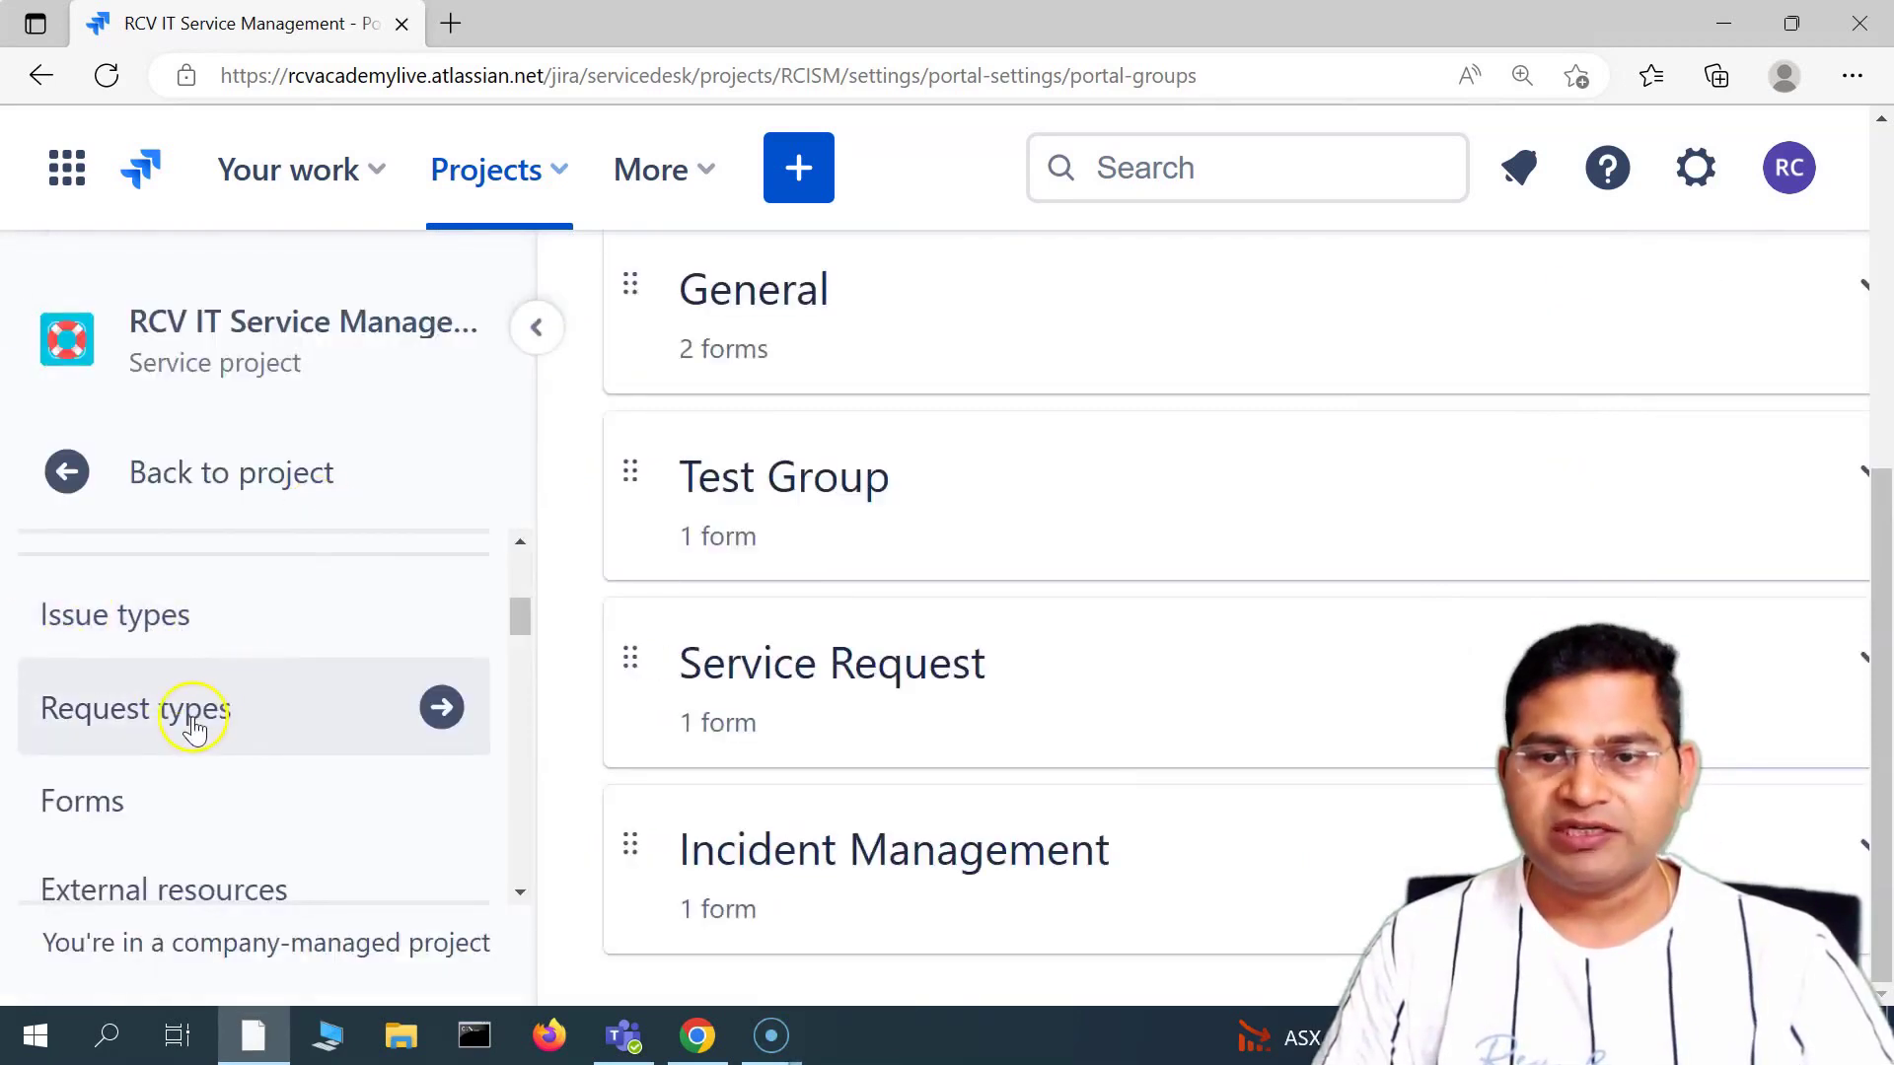
pyautogui.scroll(4, 947, 774)
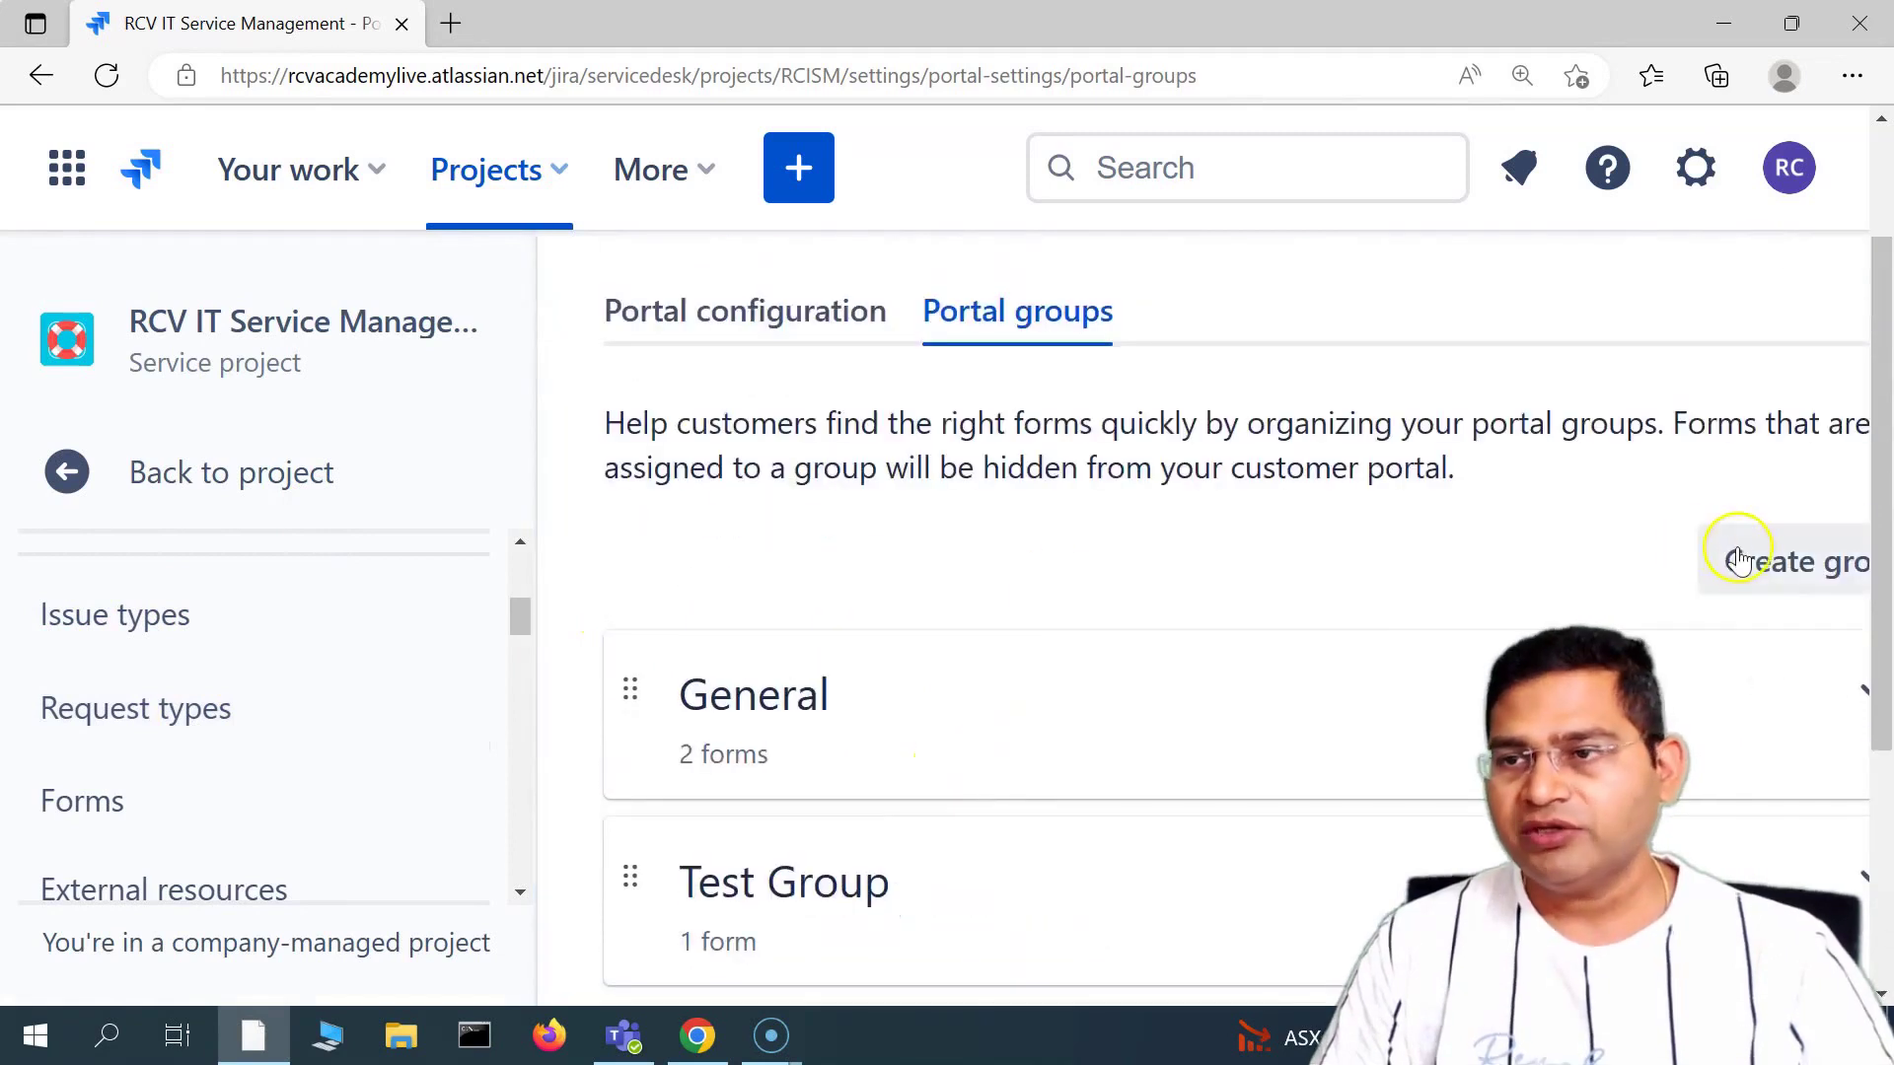
pyautogui.click(1797, 572)
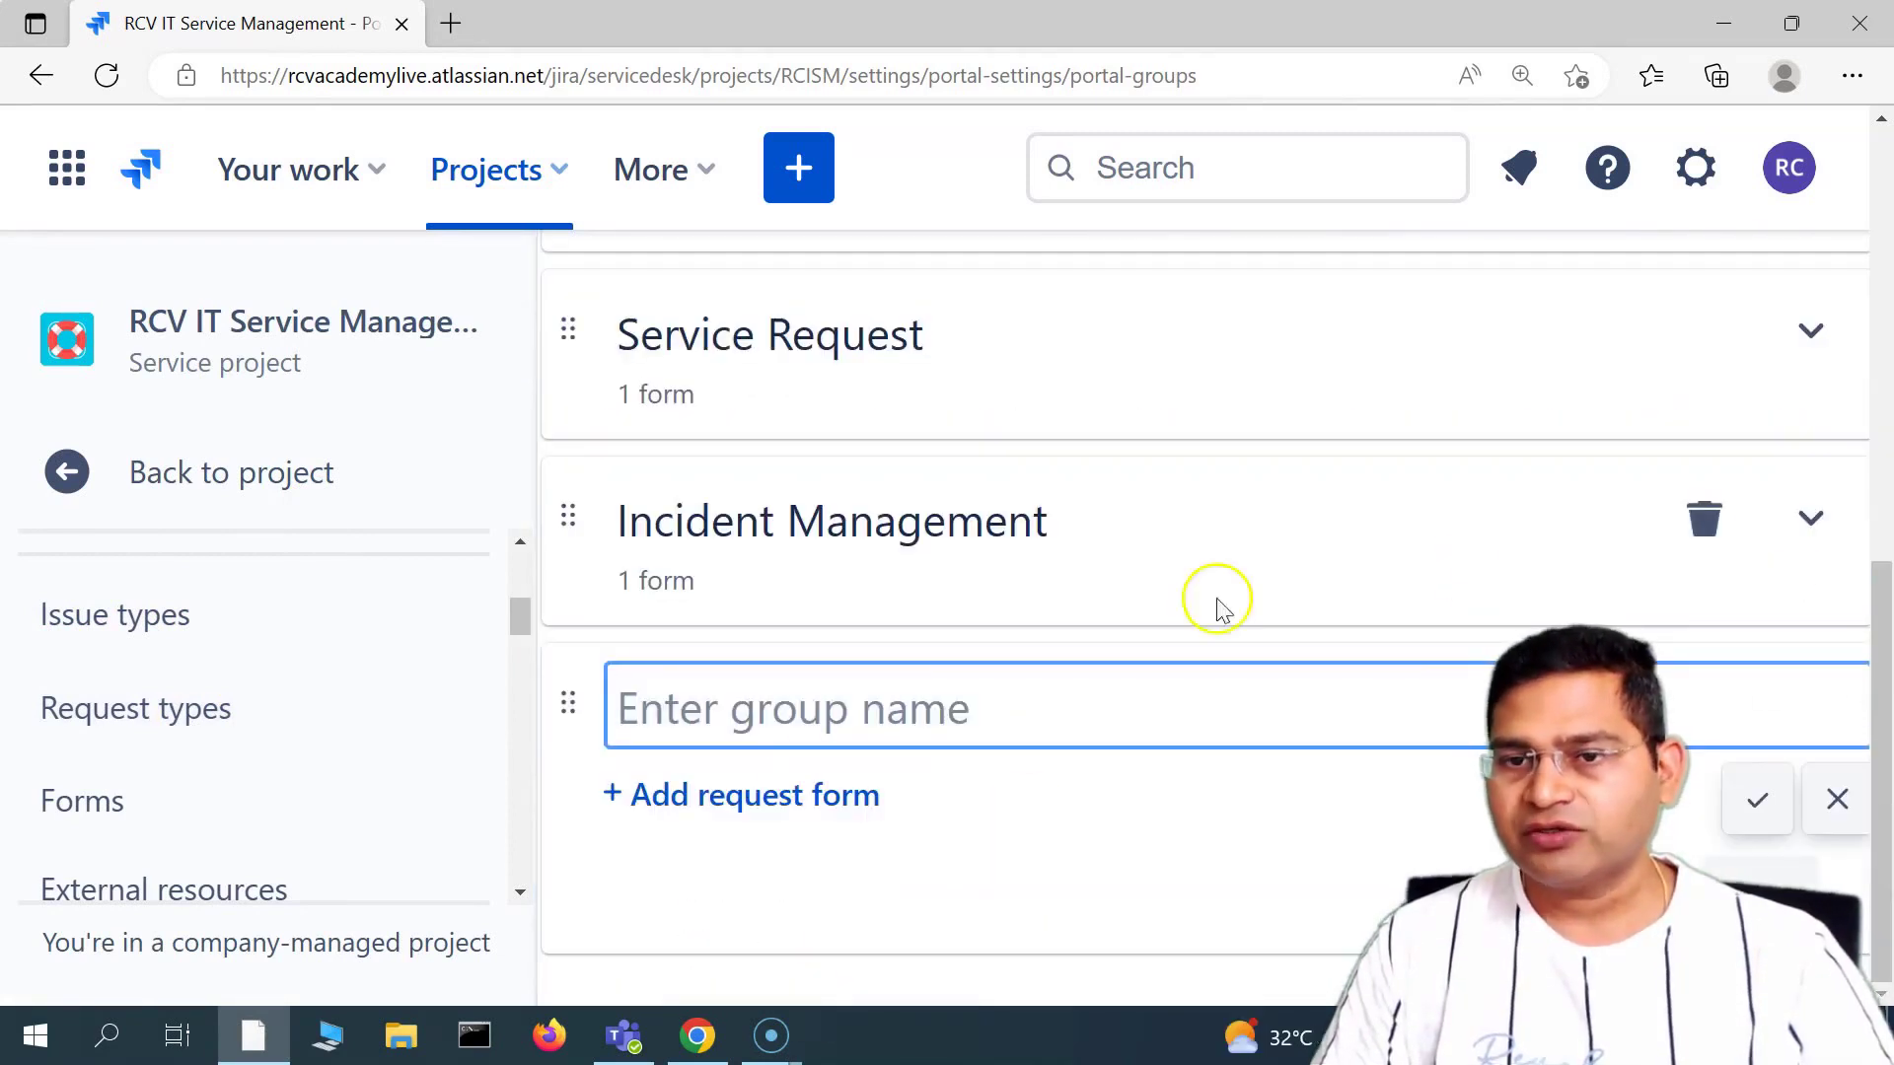
pyautogui.click(786, 797)
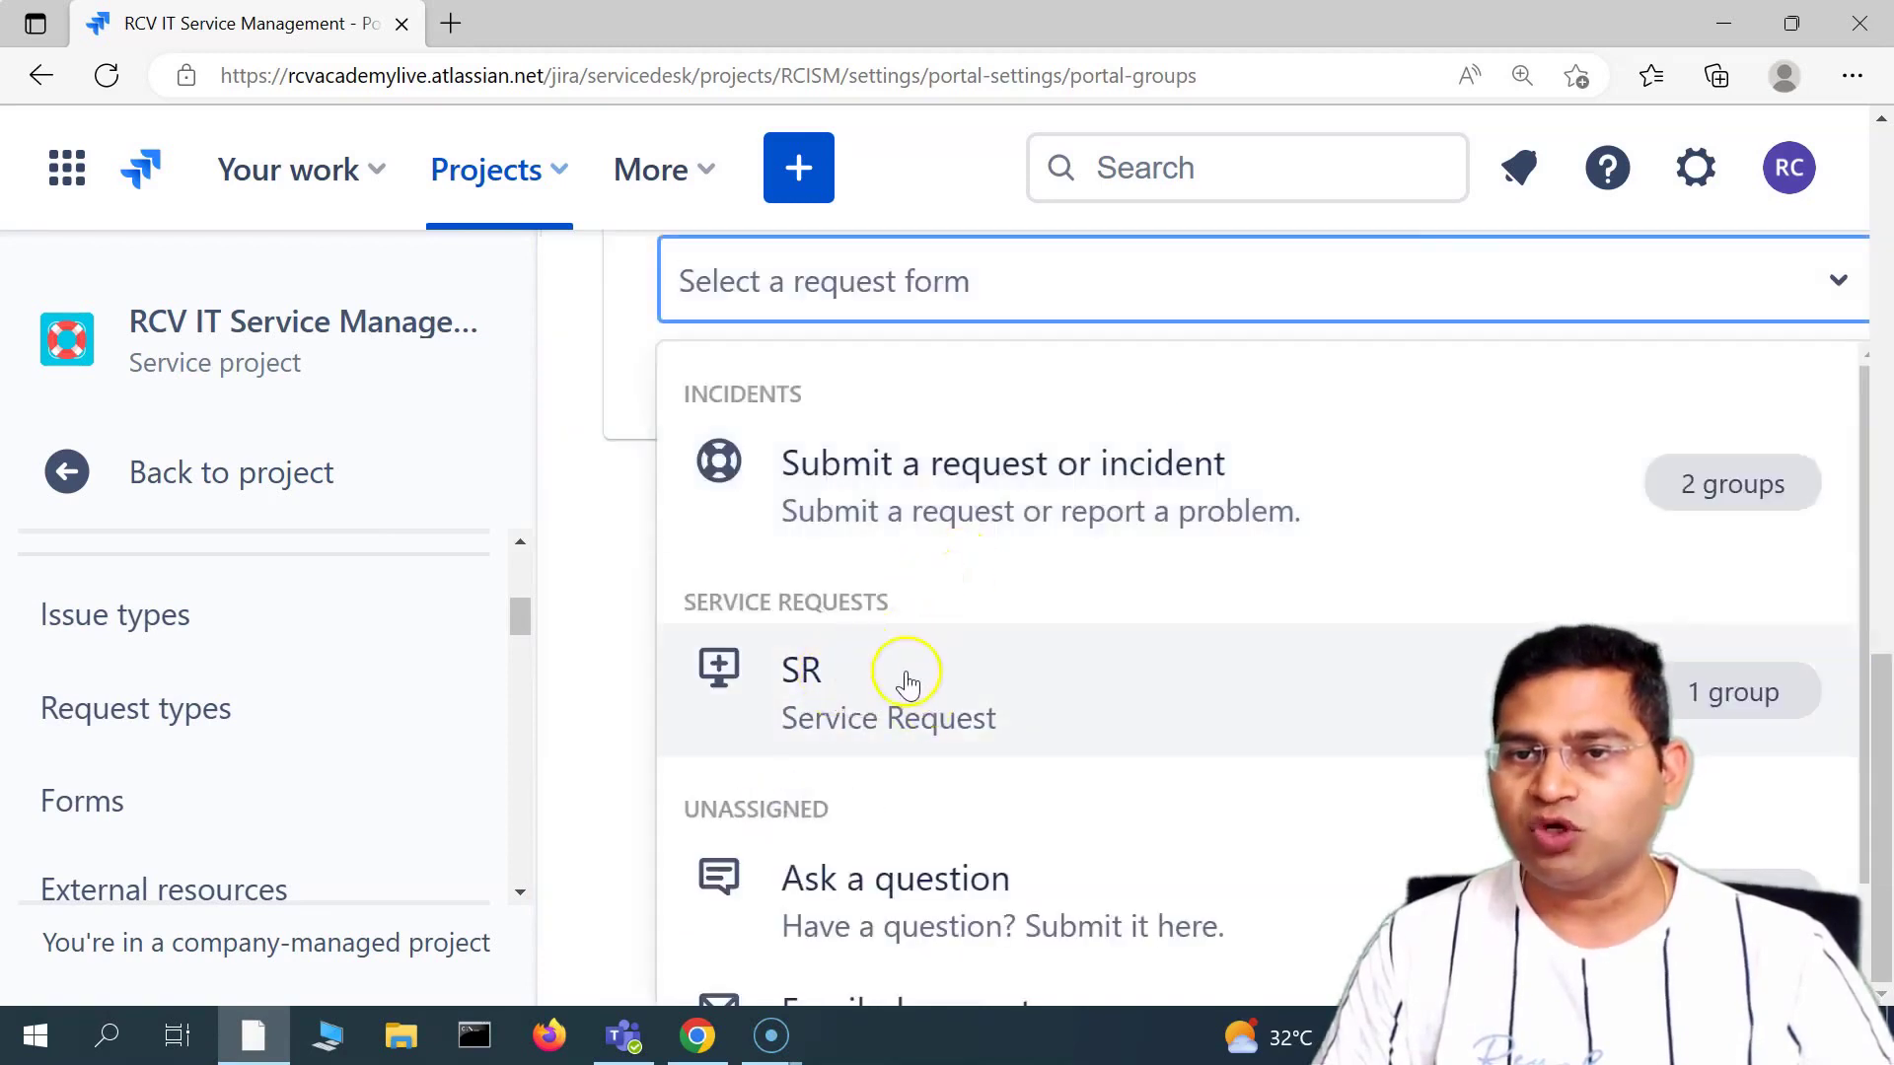
pyautogui.click(612, 518)
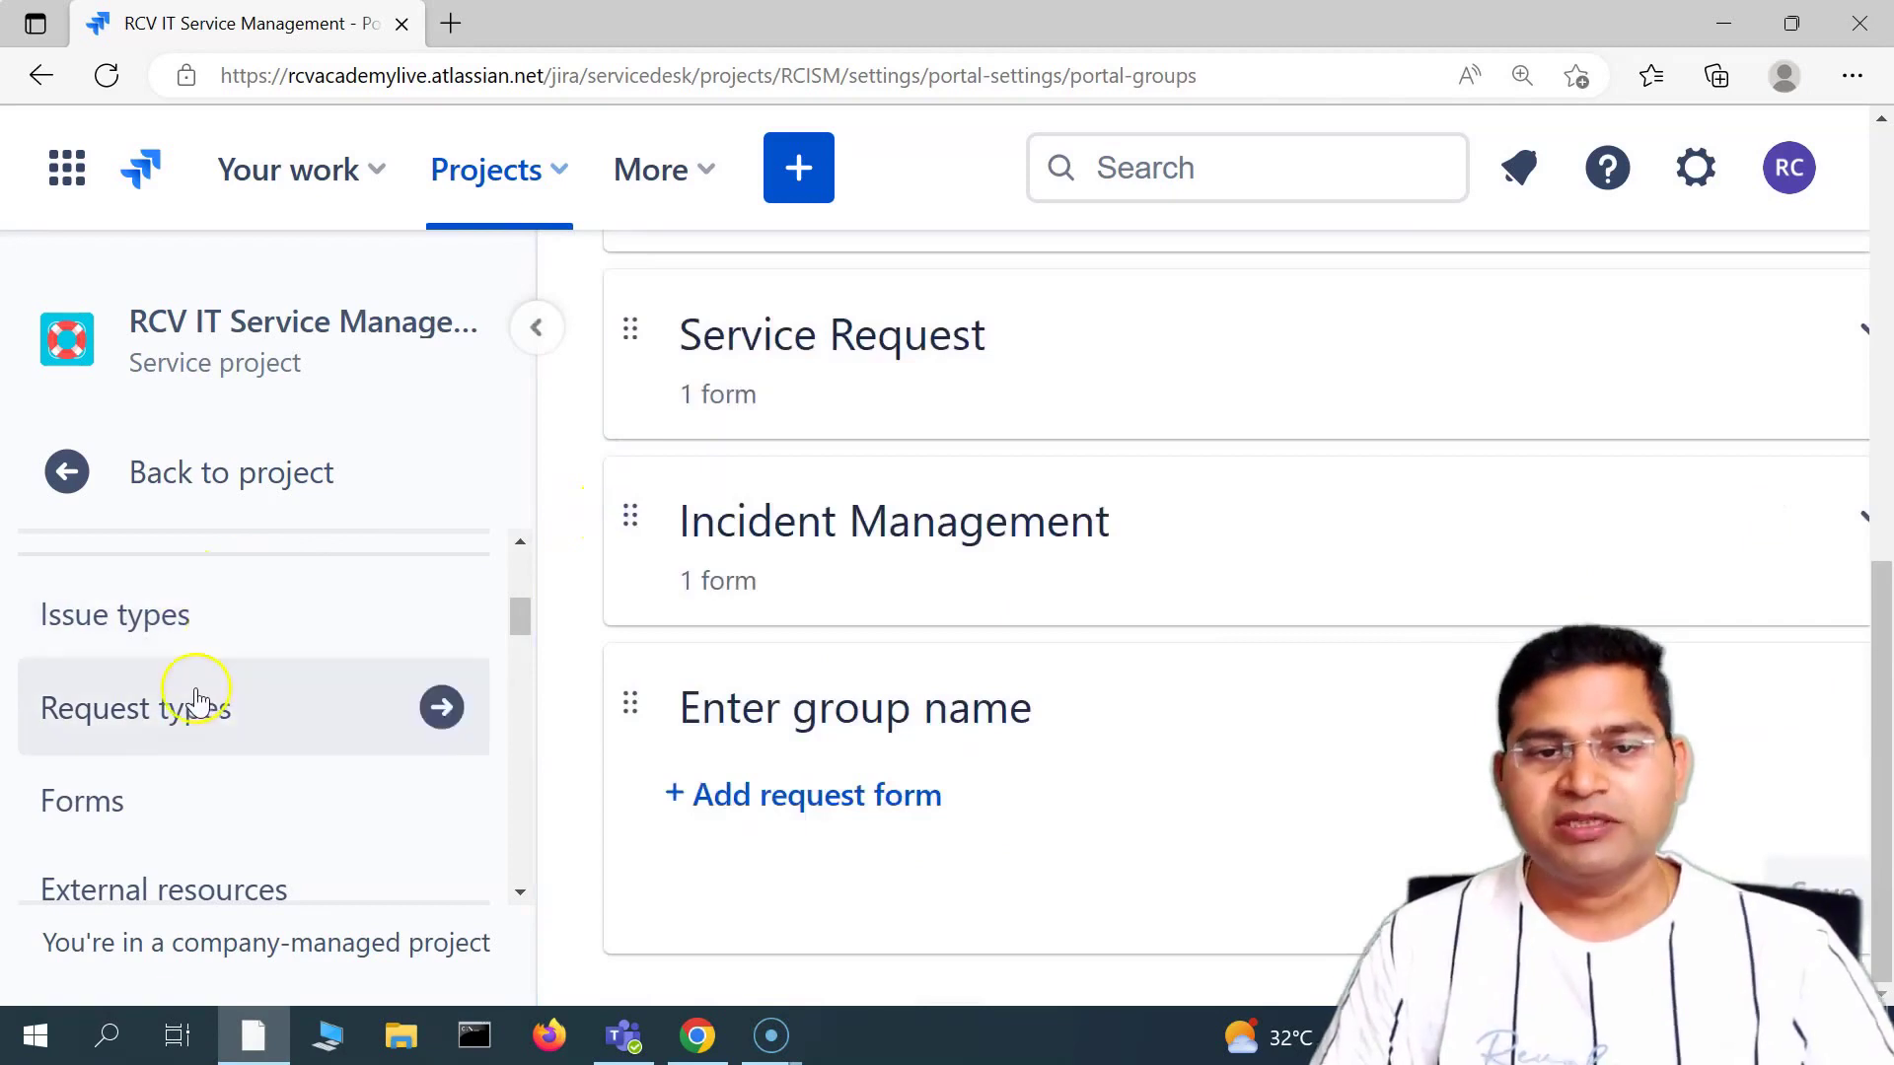
# - Open the project's request types and review the existing types in the Service requests category
pyautogui.click(197, 730)
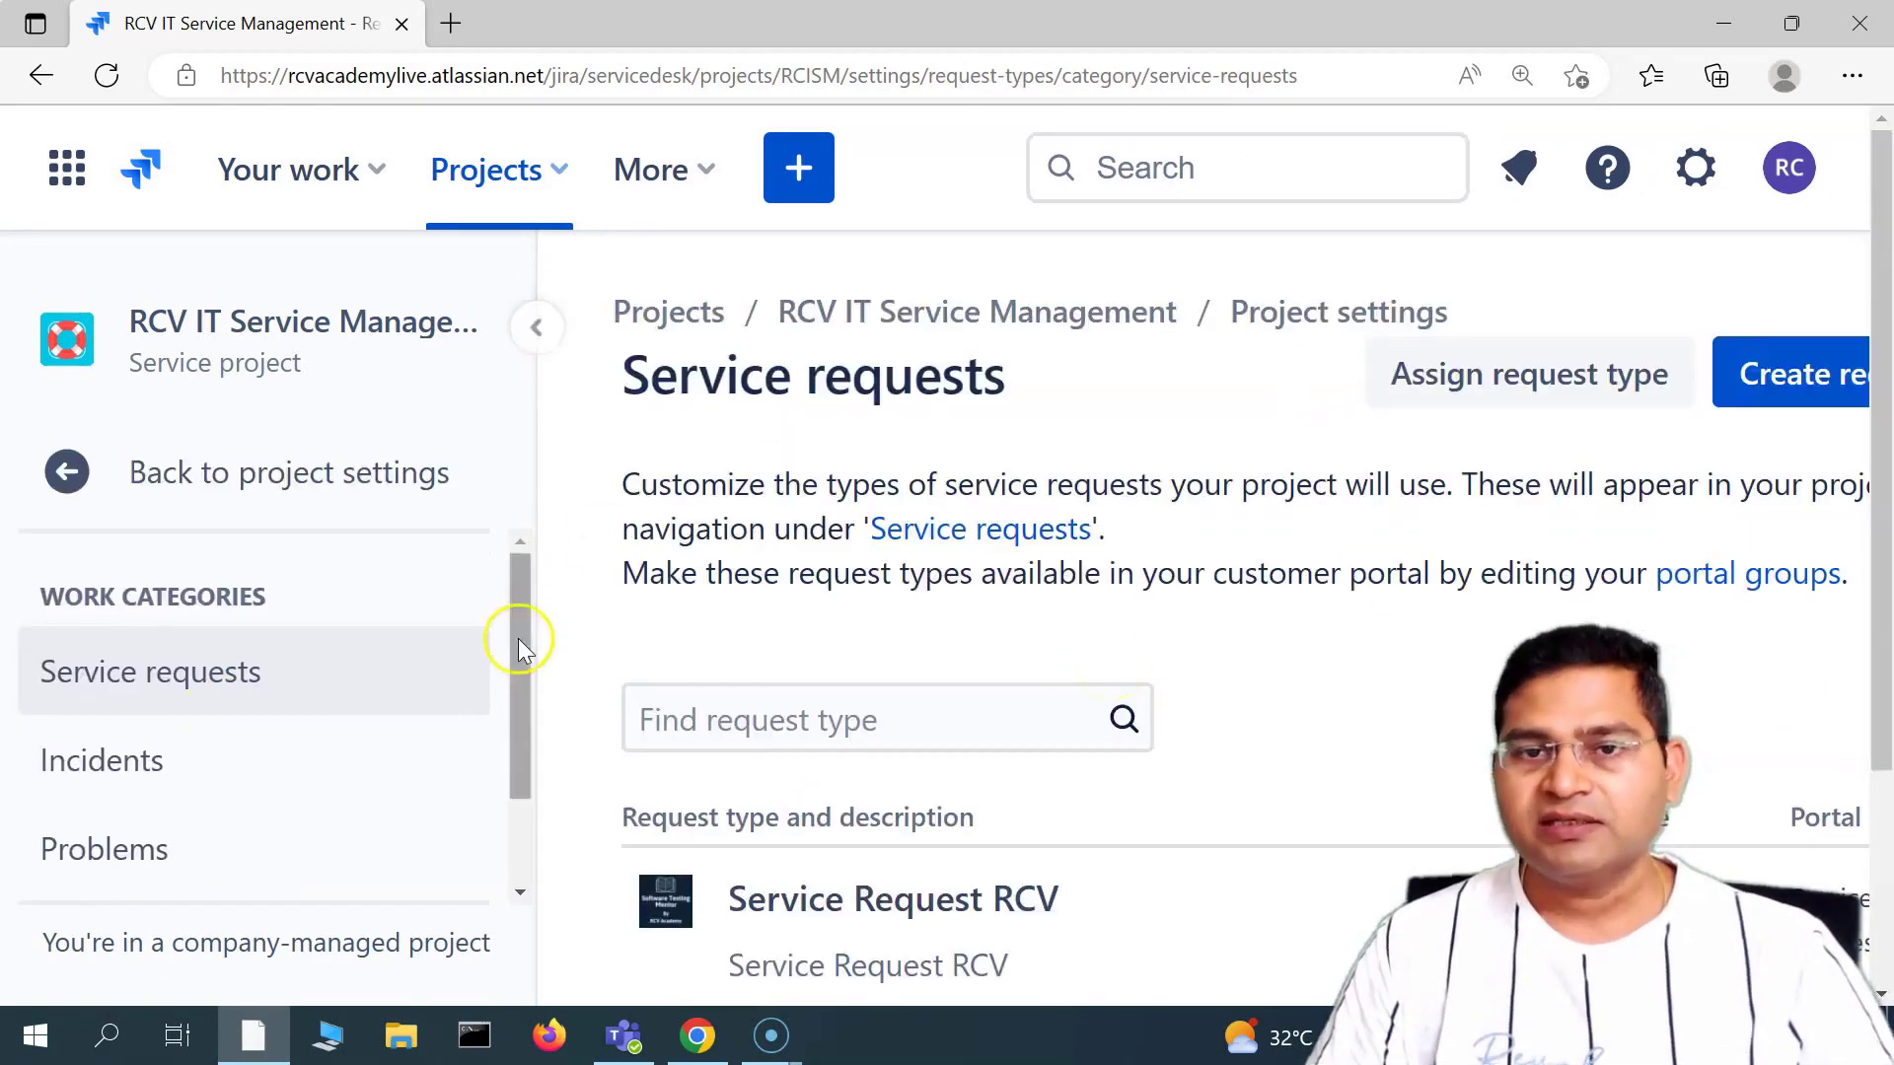
pyautogui.click(537, 328)
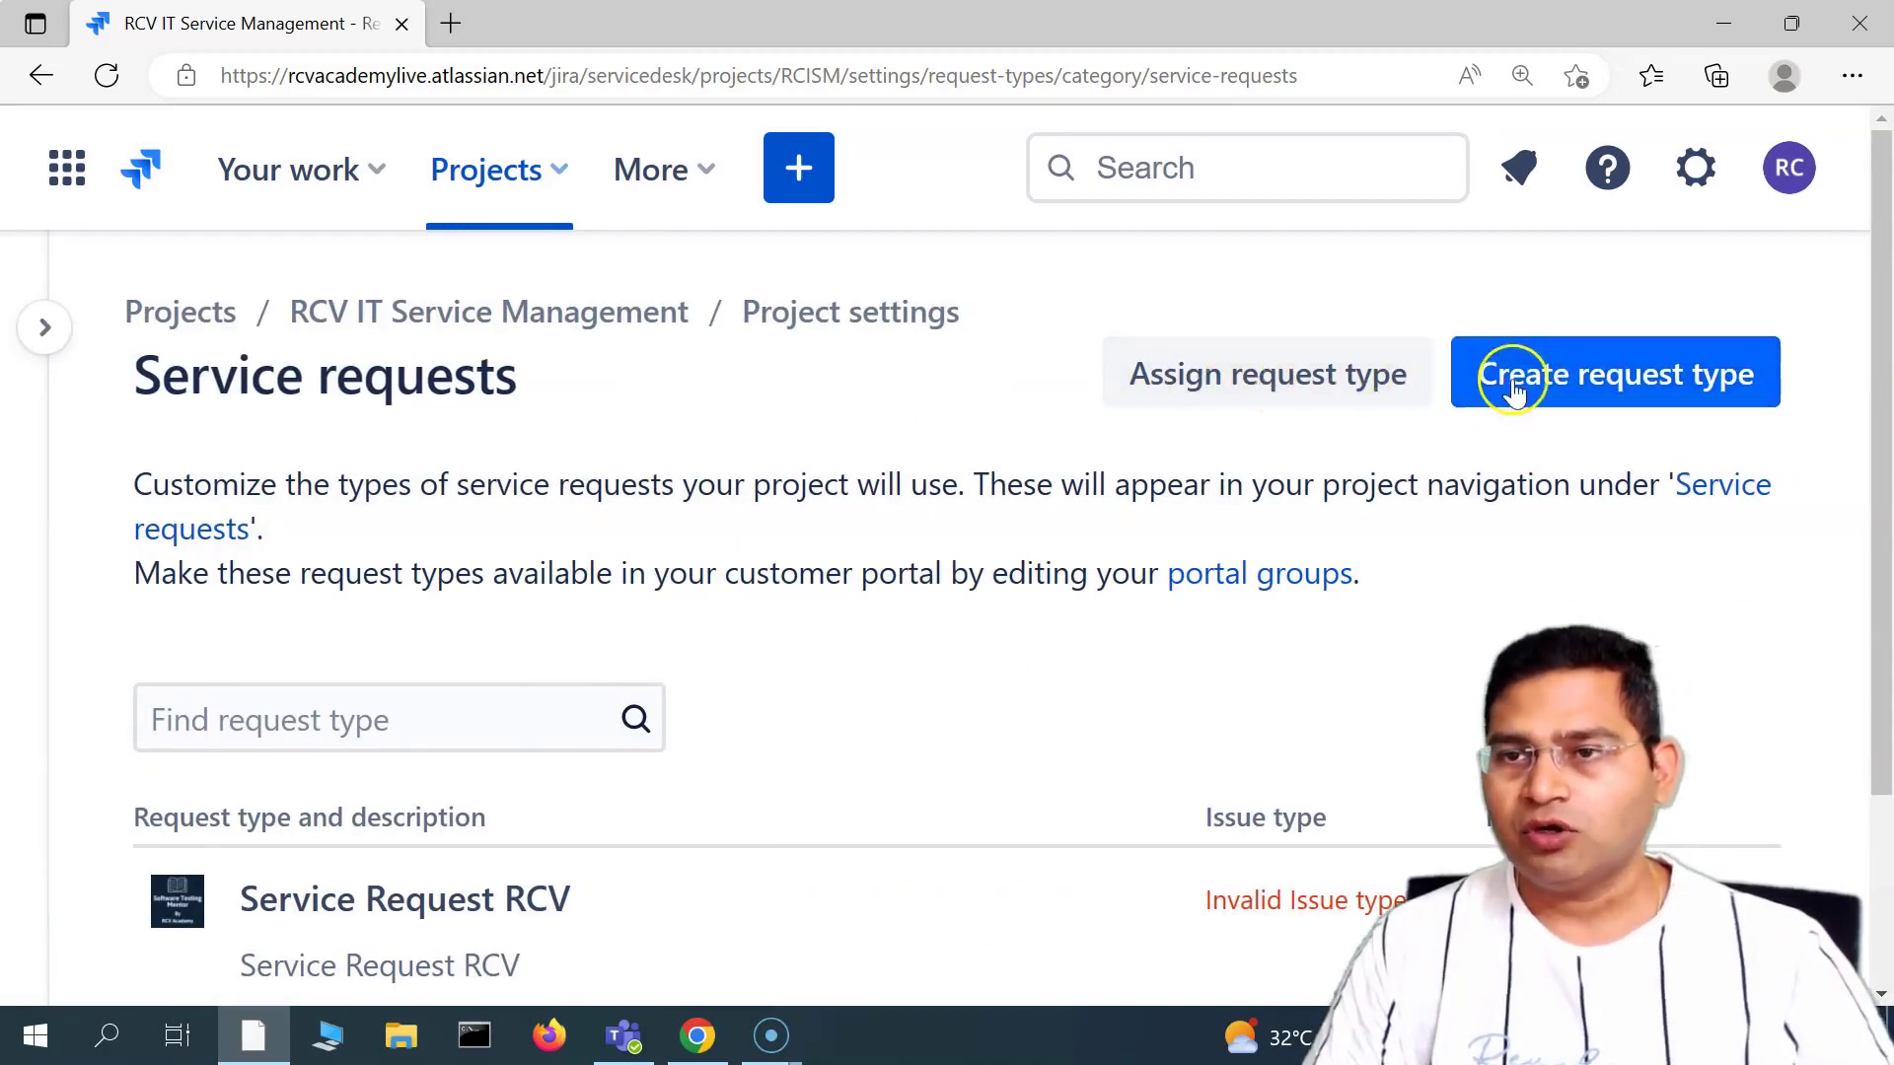
pyautogui.scroll(-2, 896, 824)
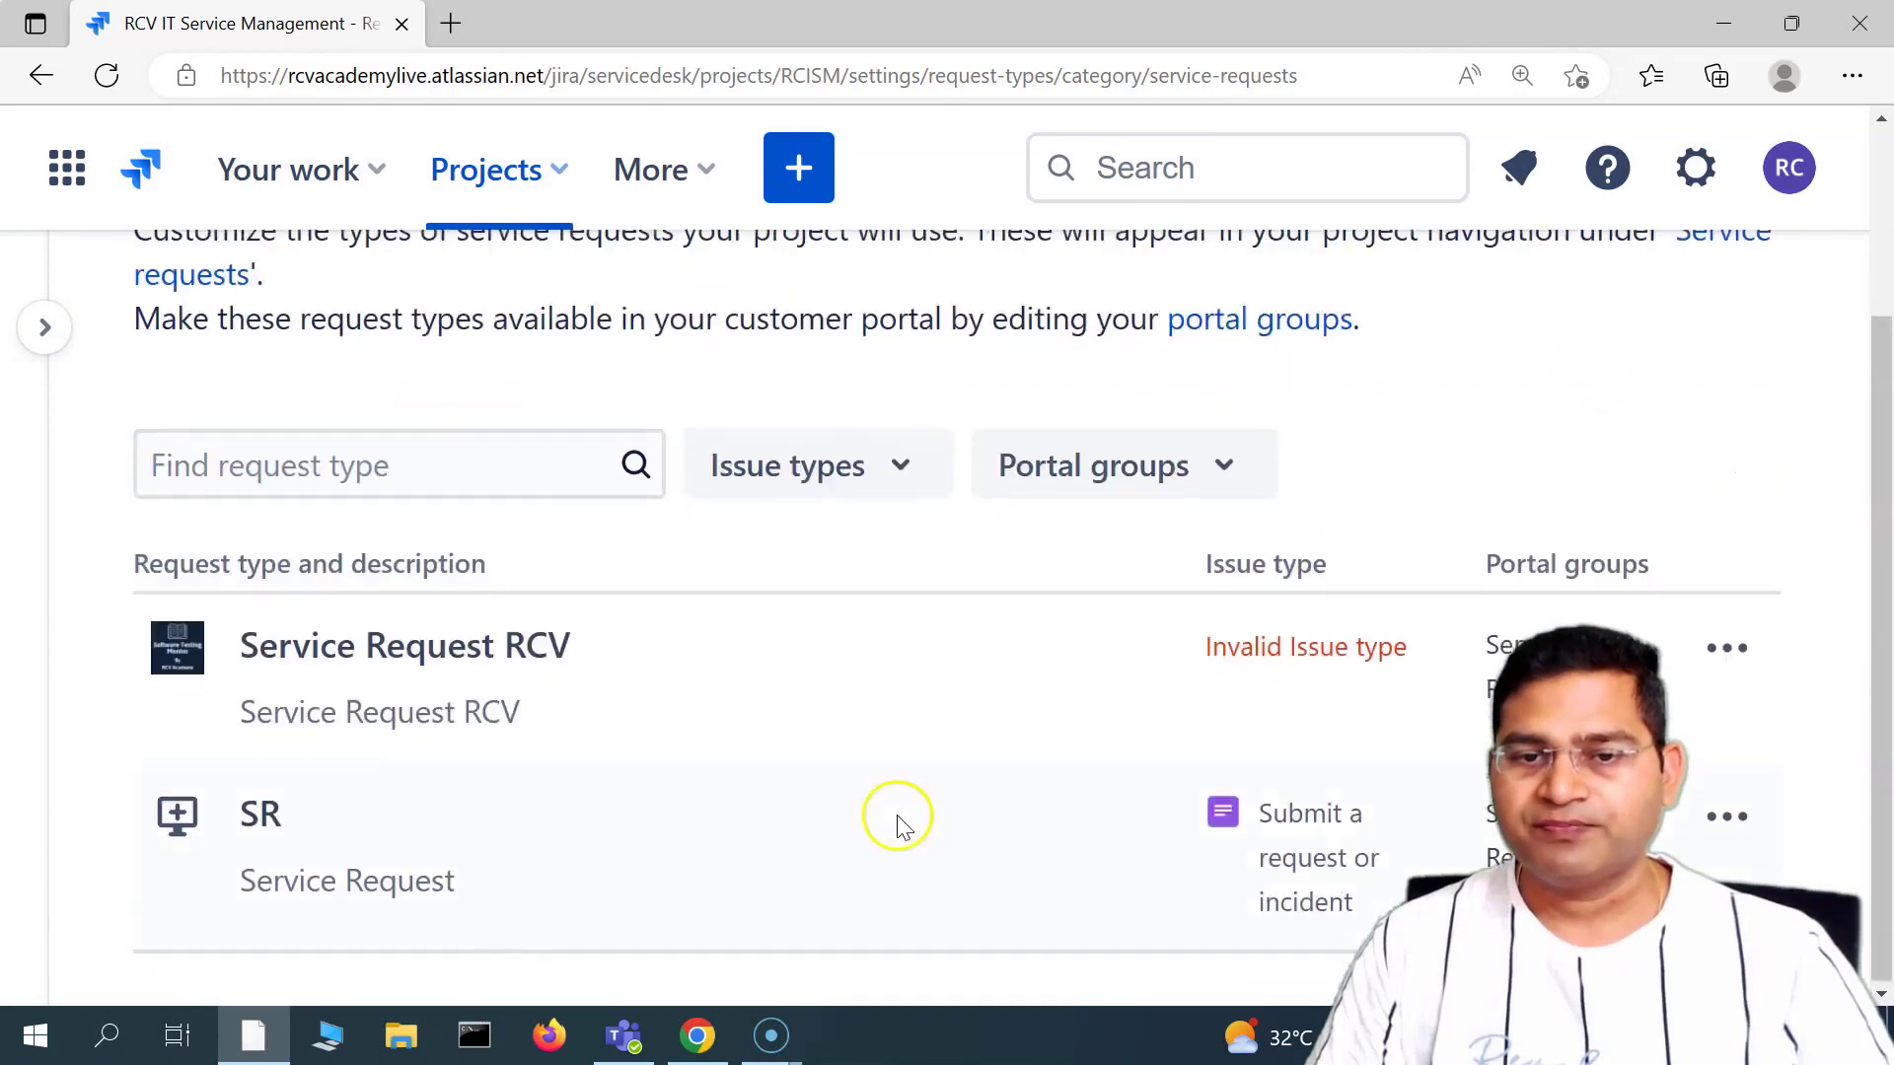
pyautogui.scroll(2, 896, 825)
# - Start a new service request type named Service Request RCVOnline
pyautogui.click(1657, 379)
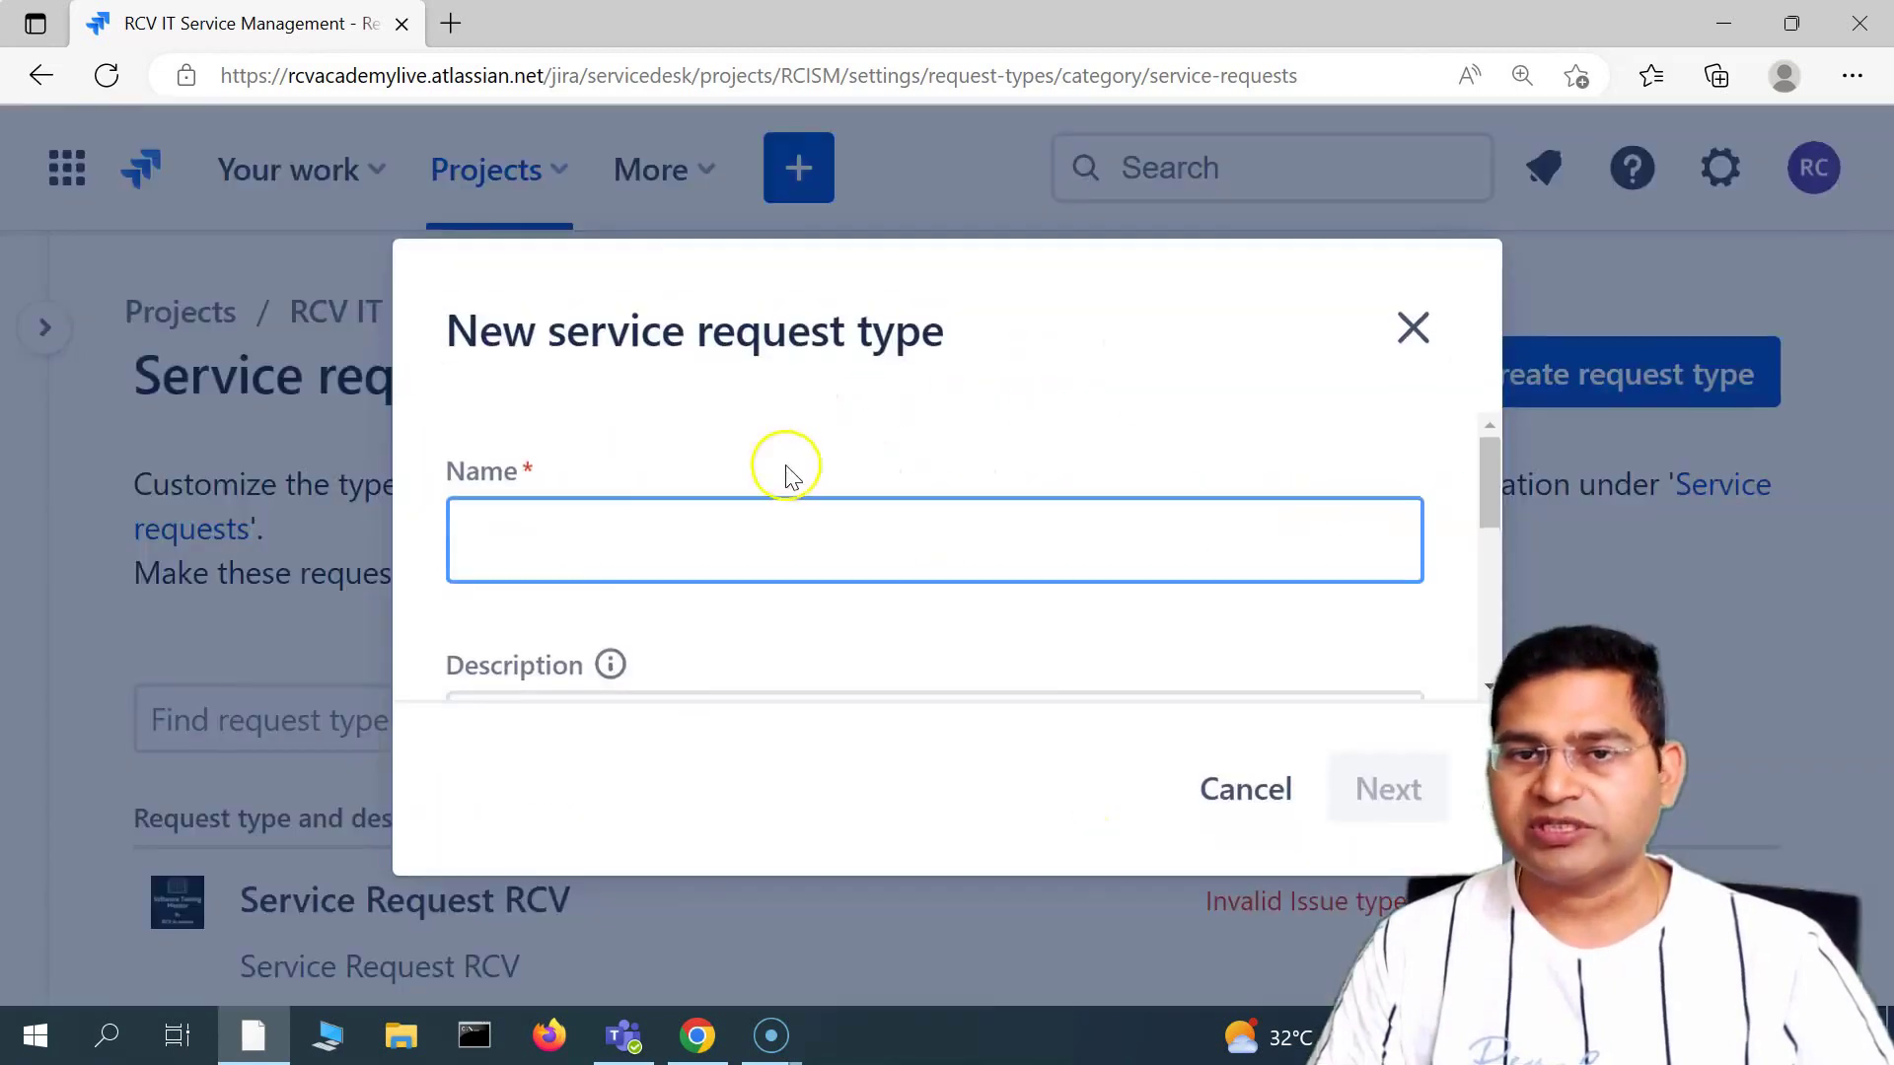
pyautogui.click(602, 554)
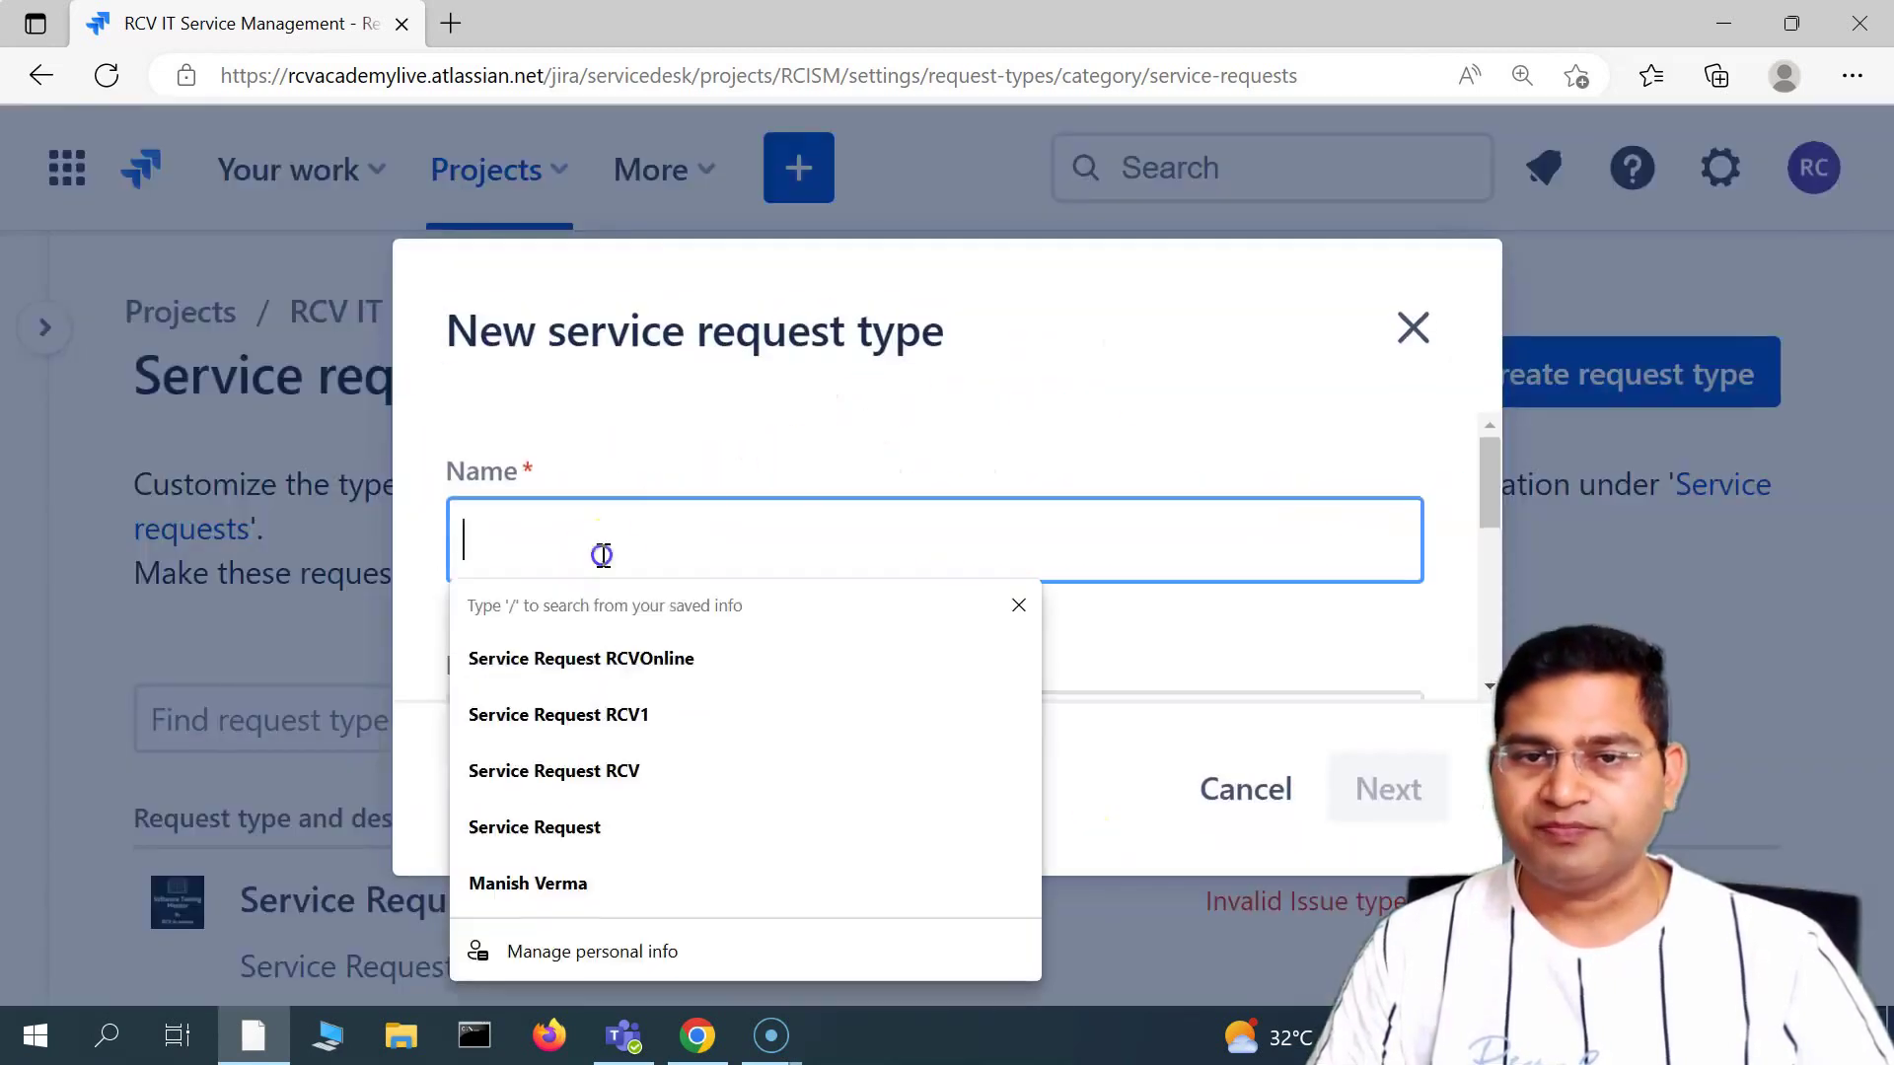
pyautogui.click(625, 652)
pyautogui.scroll(-4, 697, 621)
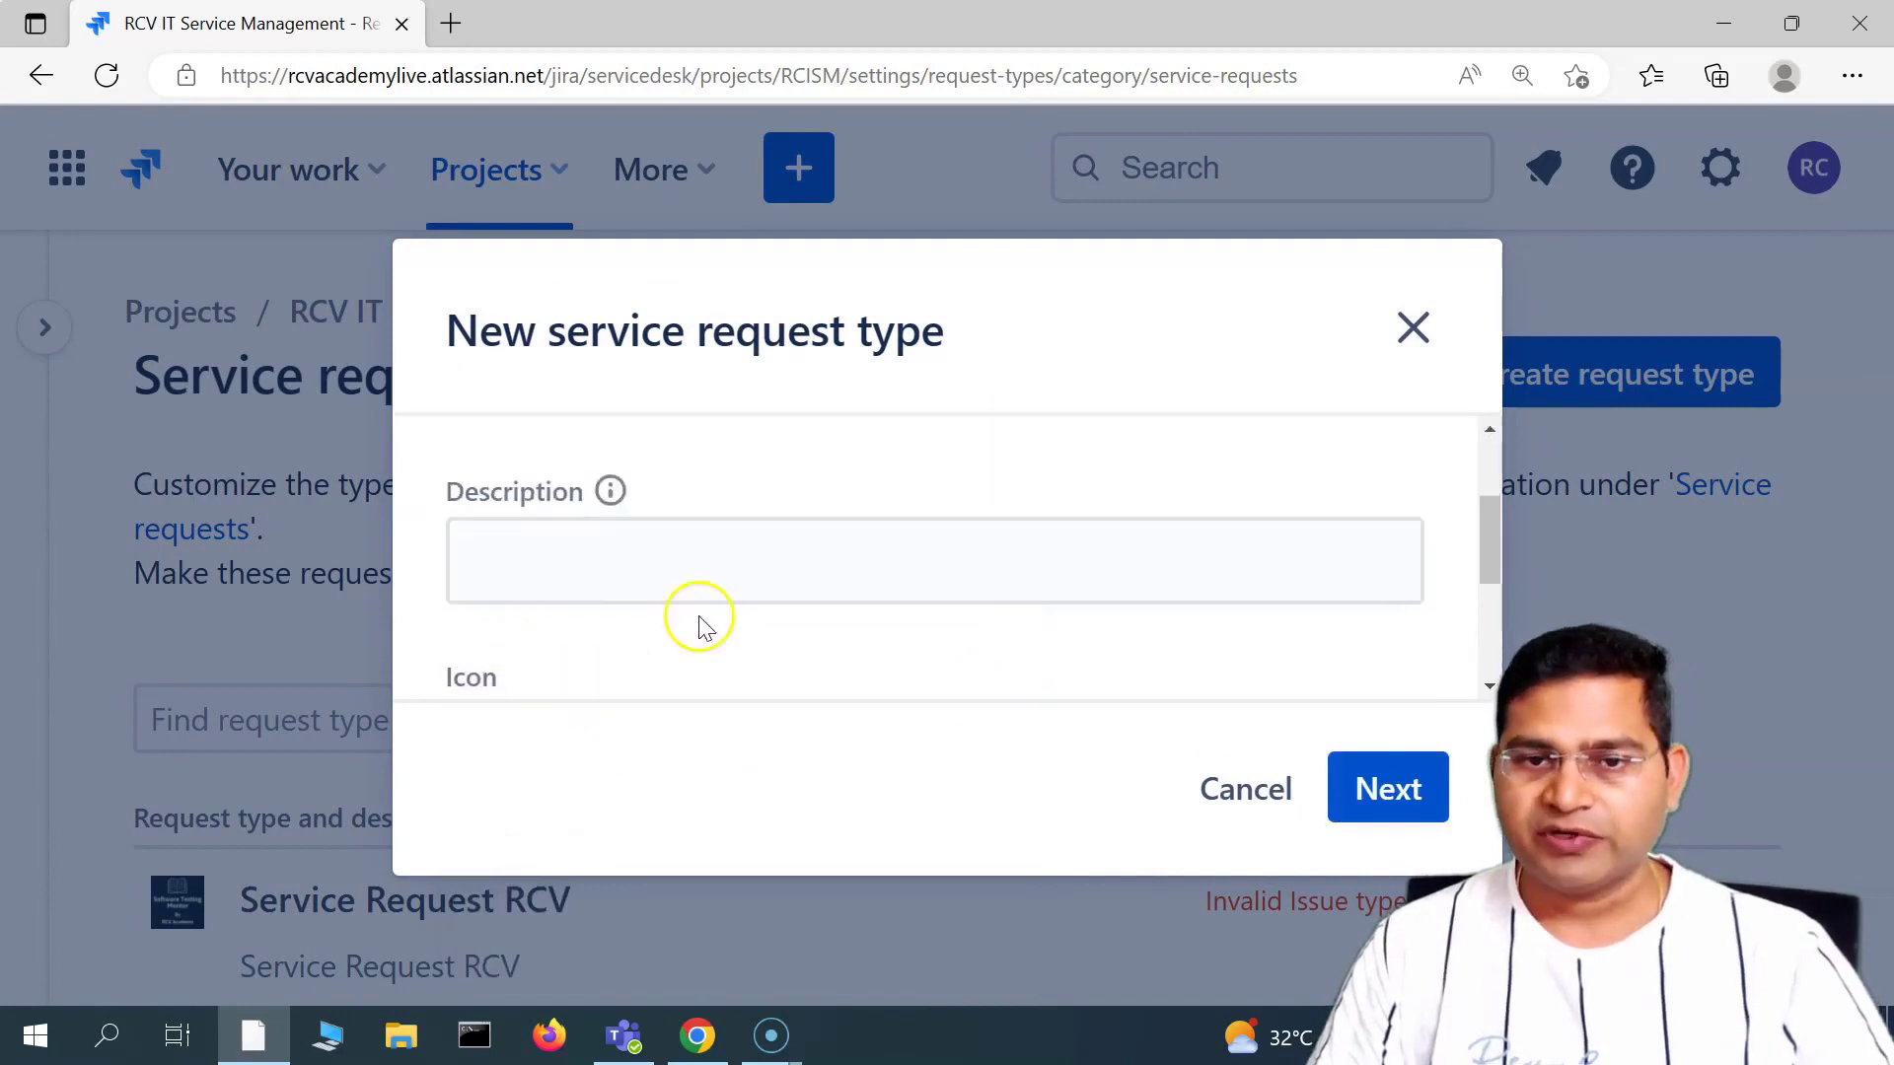
# - Make the new request type use the workflow and fields from the Service Request RCVOnline issue type
pyautogui.click(708, 651)
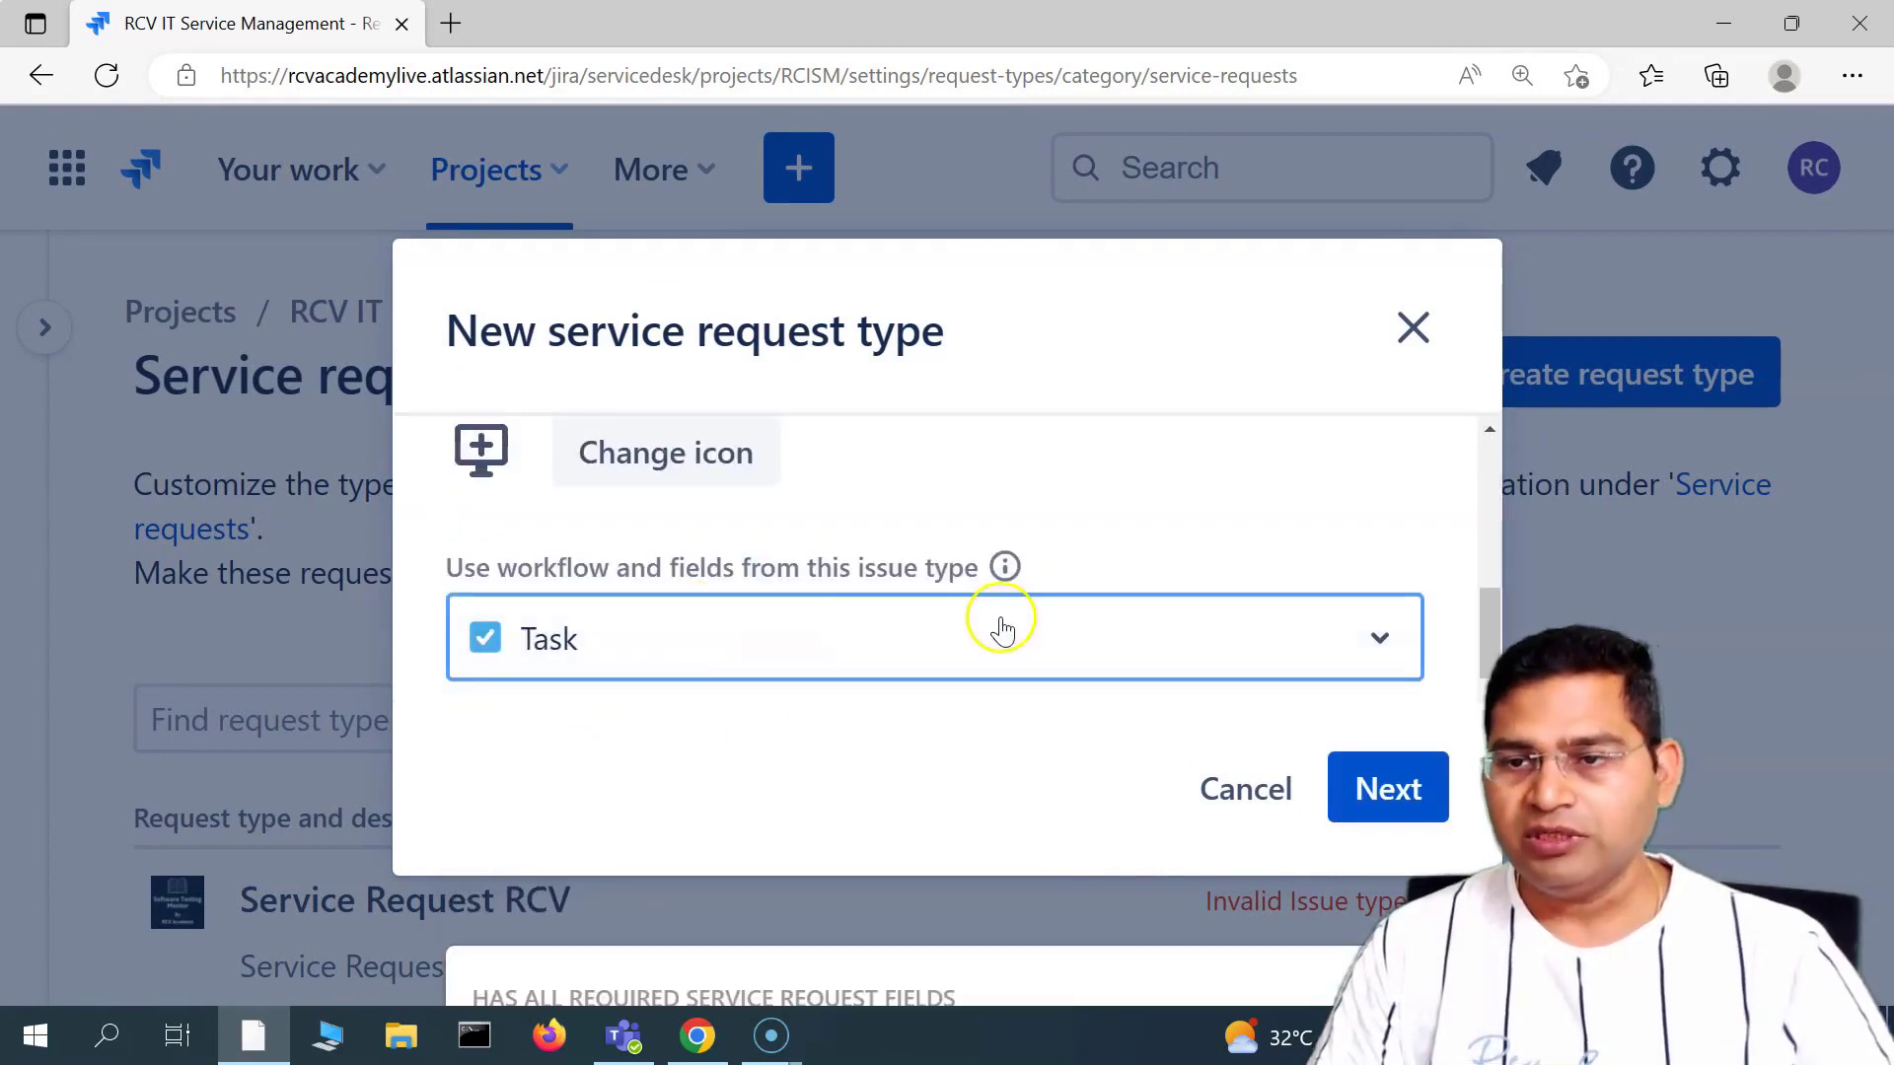
pyautogui.hotkey('ctrl', '-')
pyautogui.hotkey('ctrl', '-')
pyautogui.hotkey('ctrl', '-')
pyautogui.hotkey('ctrl', '-')
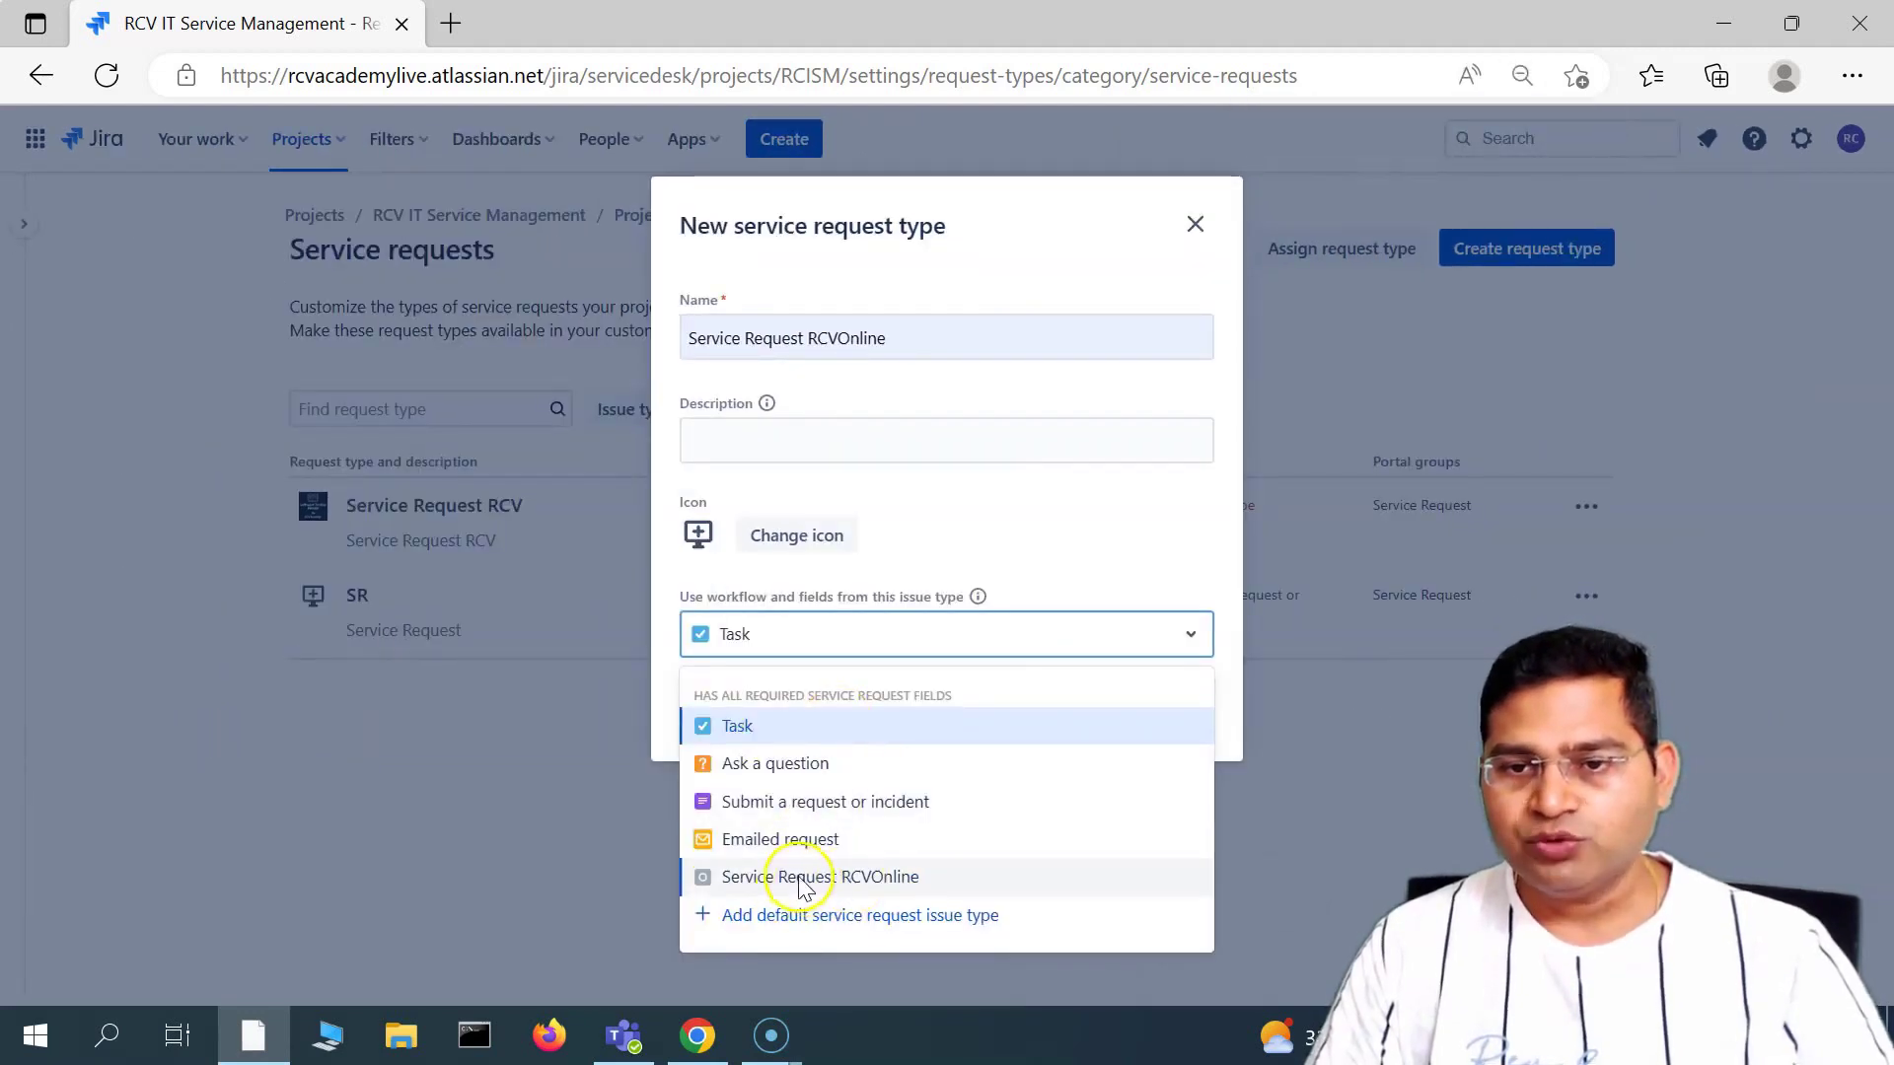
pyautogui.click(854, 878)
pyautogui.hotkey('ctrl', '+')
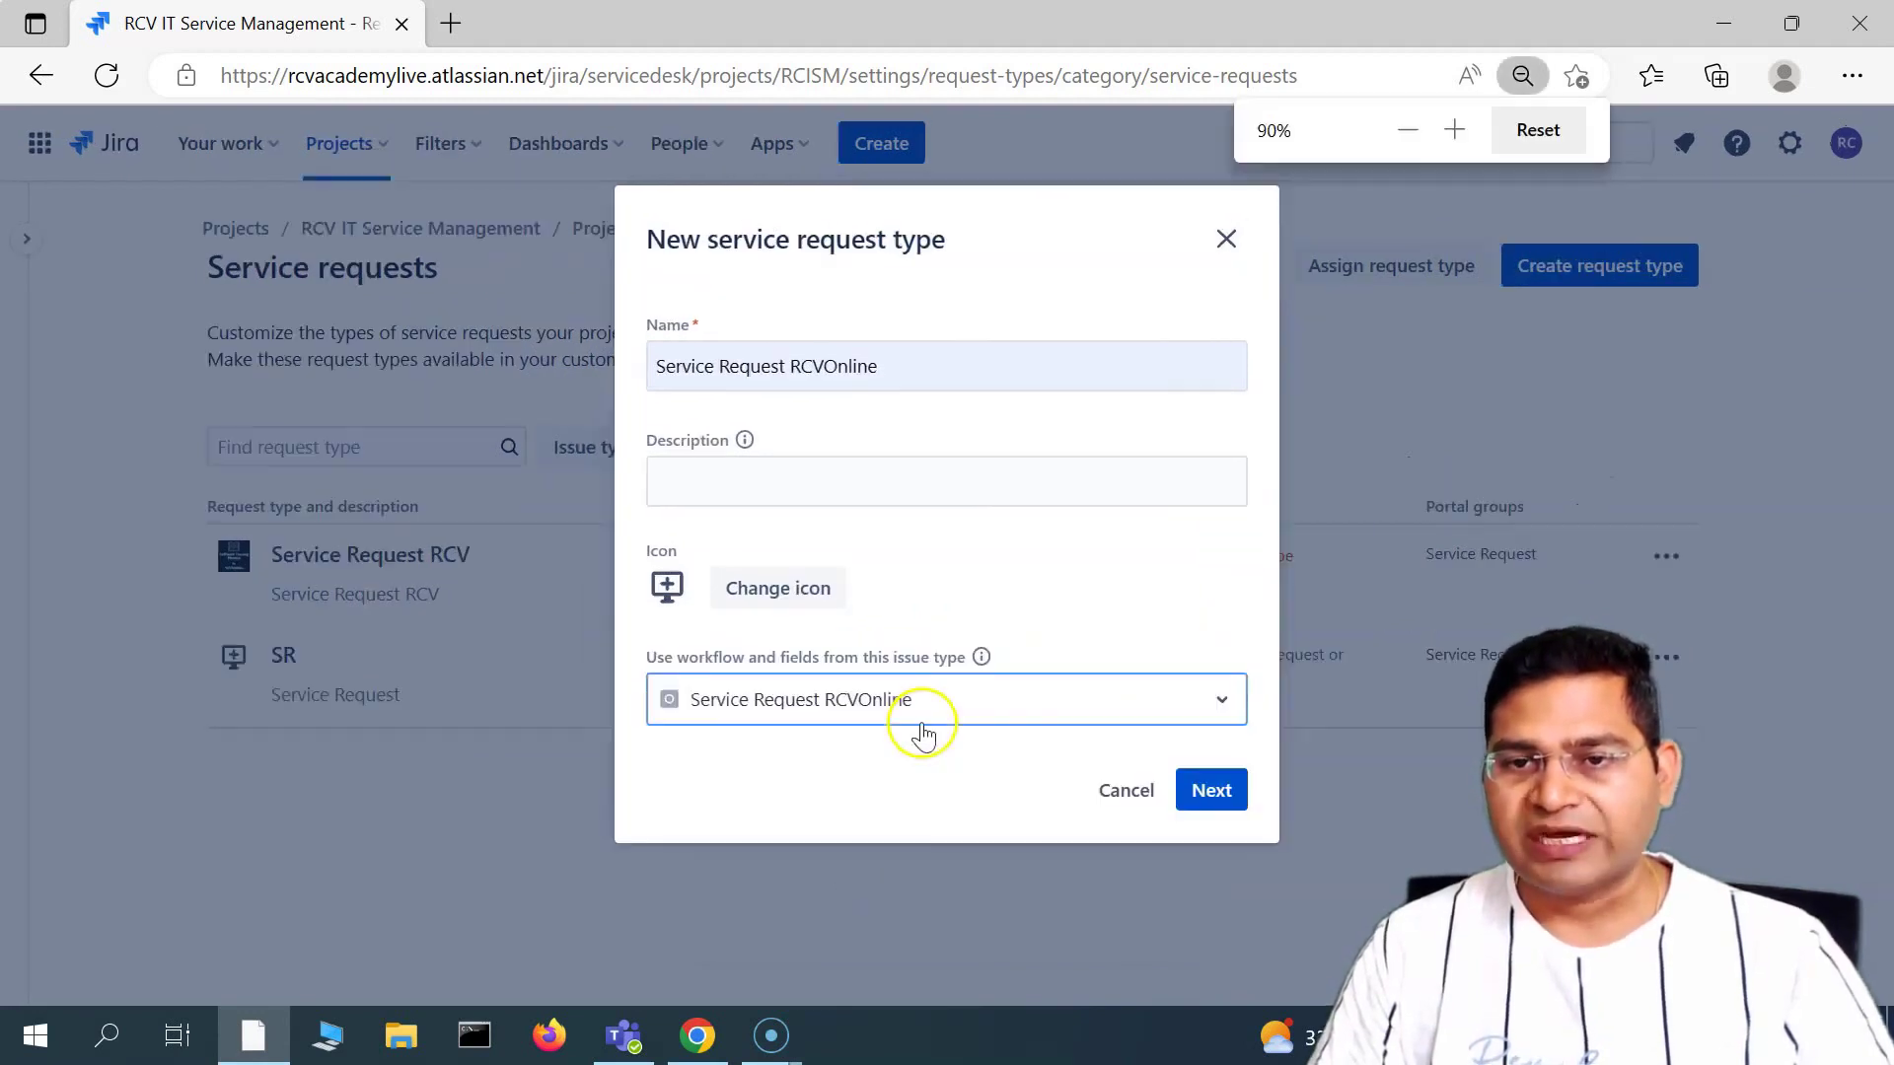
pyautogui.hotkey('ctrl', '+')
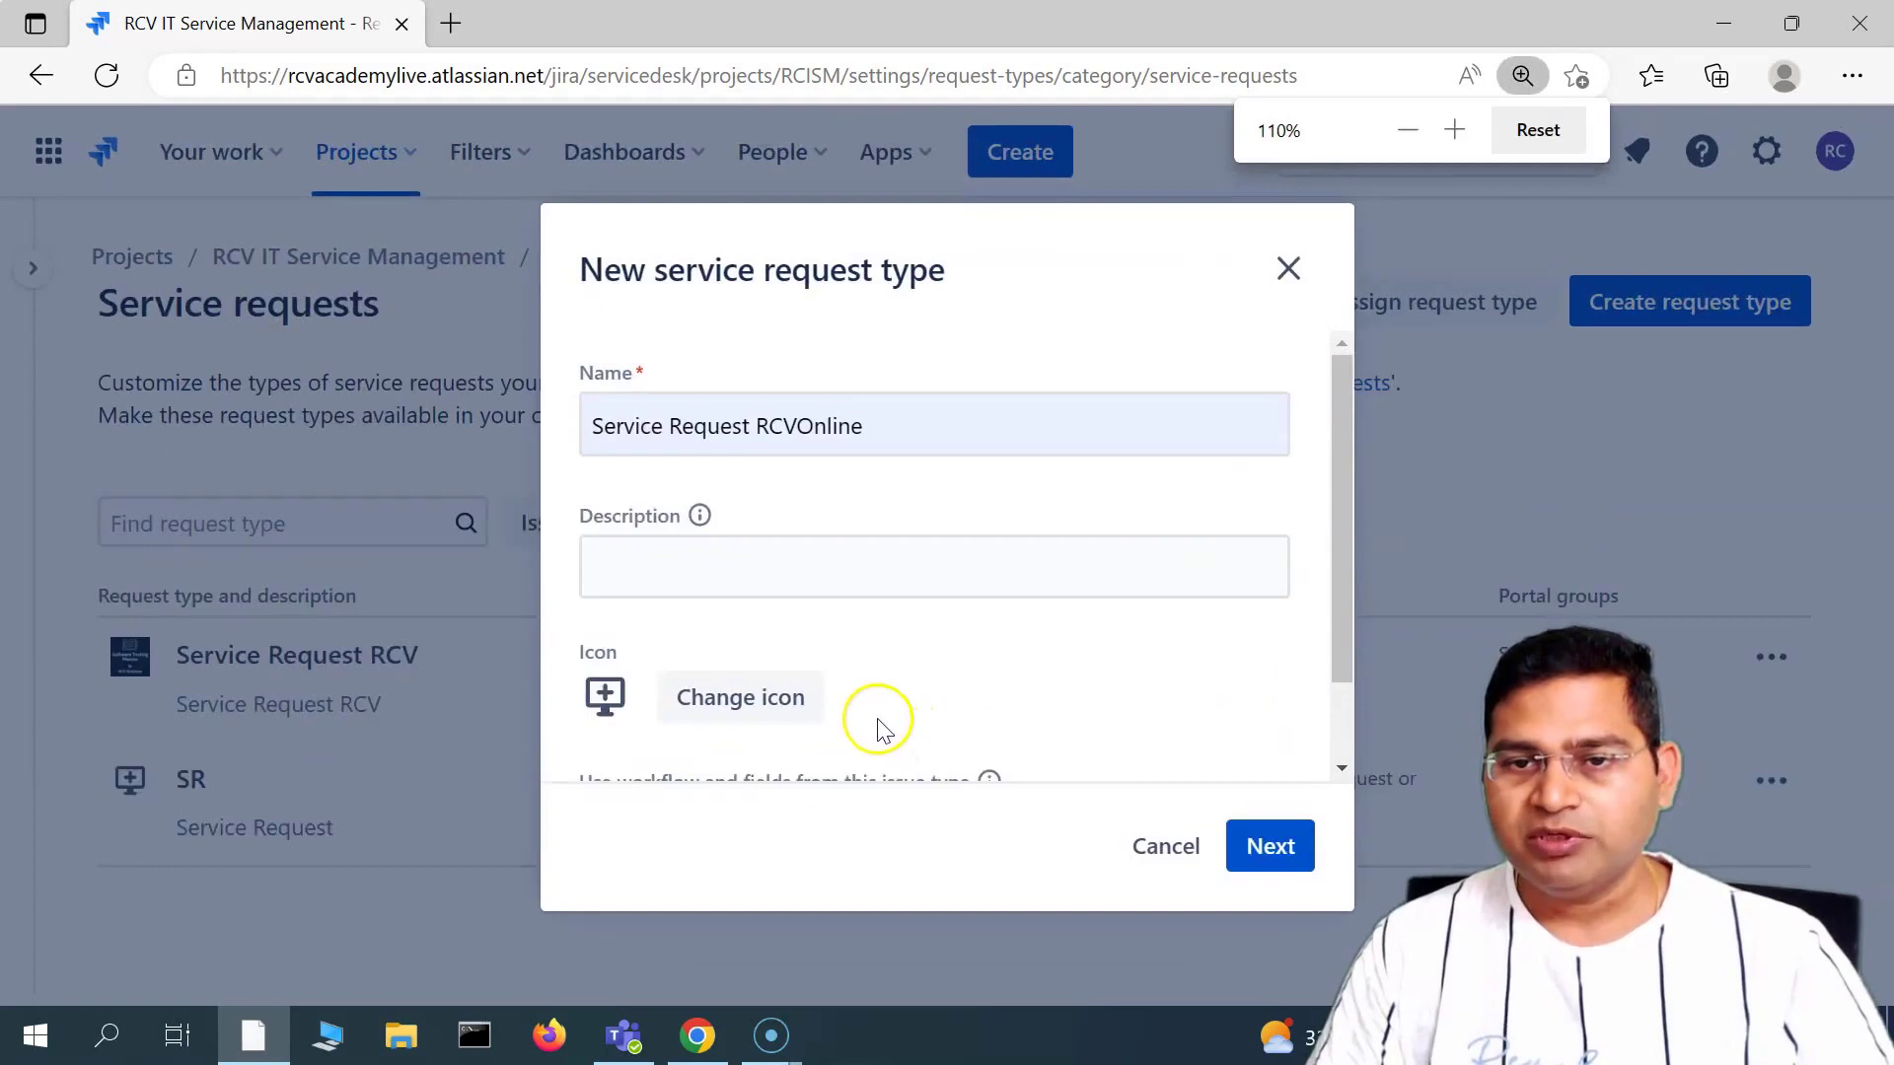
# - Choose the Software Testing Mentor image as the request type's icon and copy its name for use as the description
pyautogui.scroll(-1, 878, 730)
pyautogui.click(798, 604)
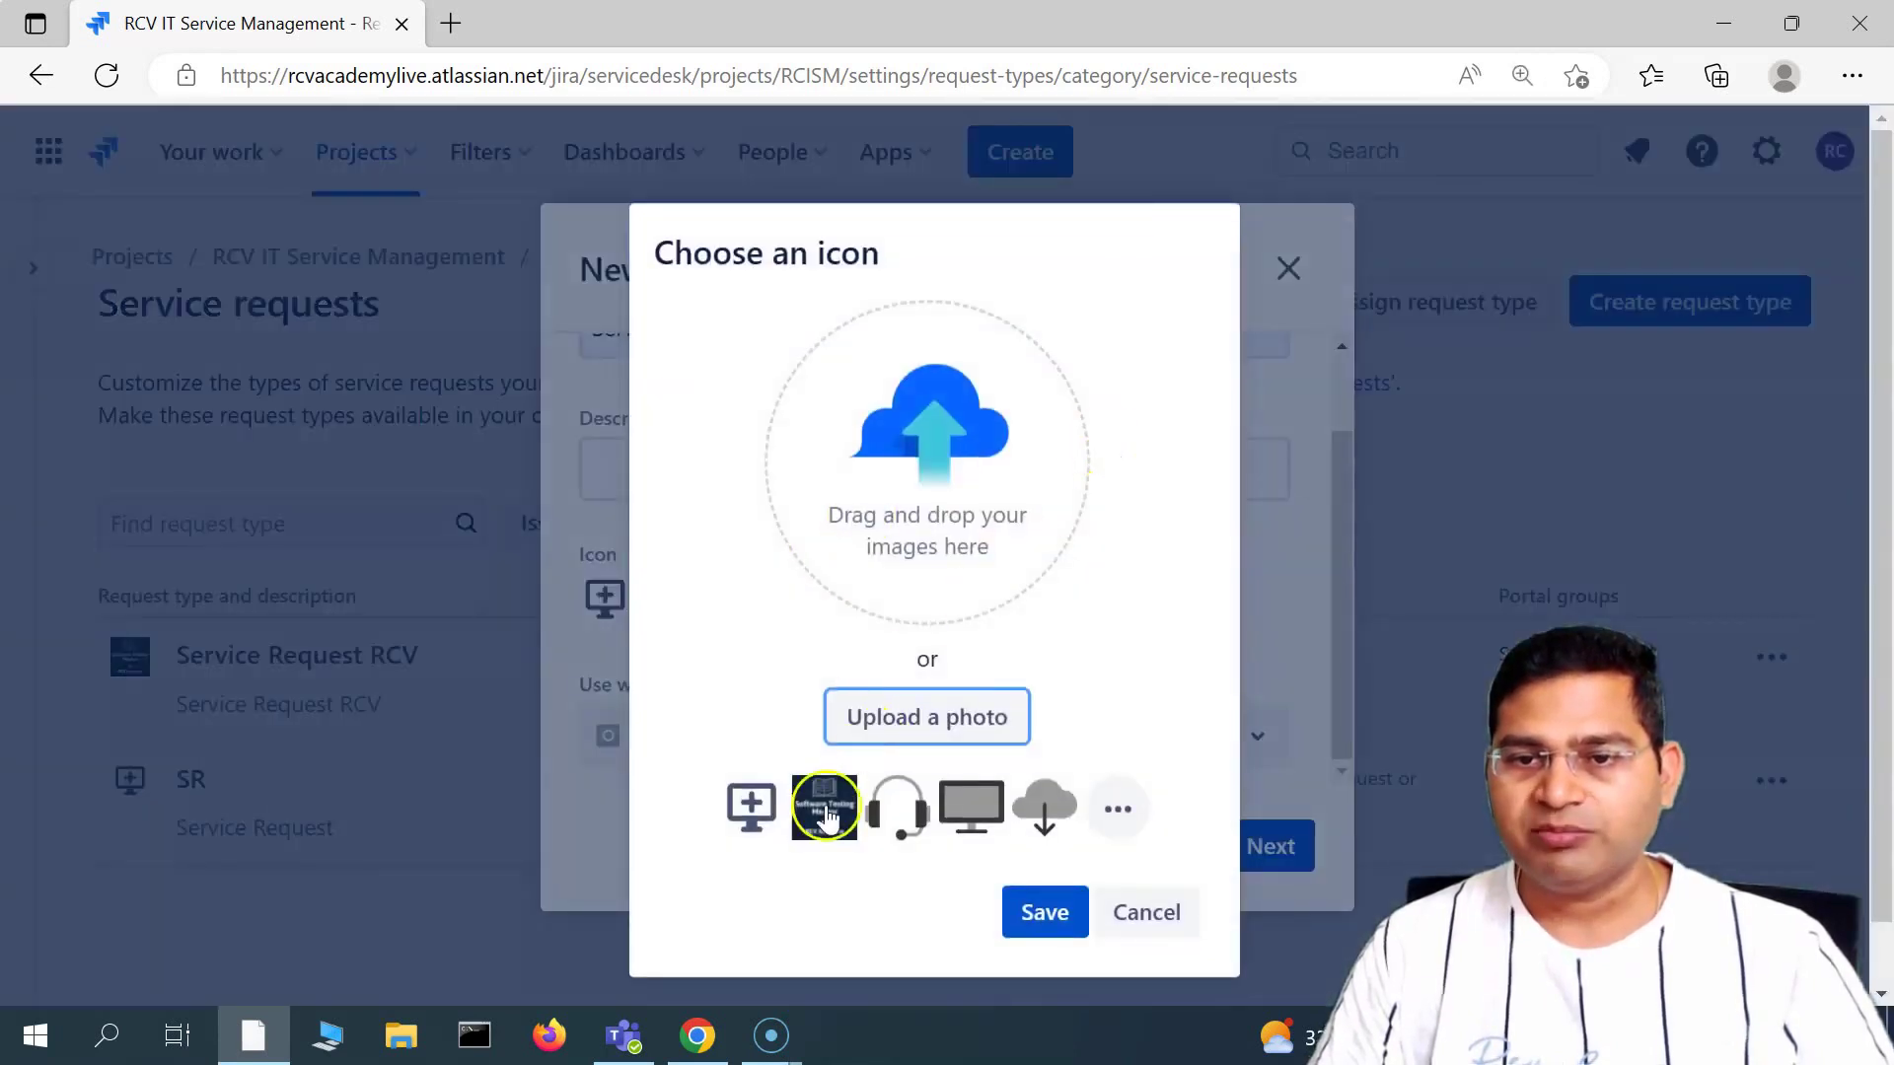
pyautogui.click(824, 824)
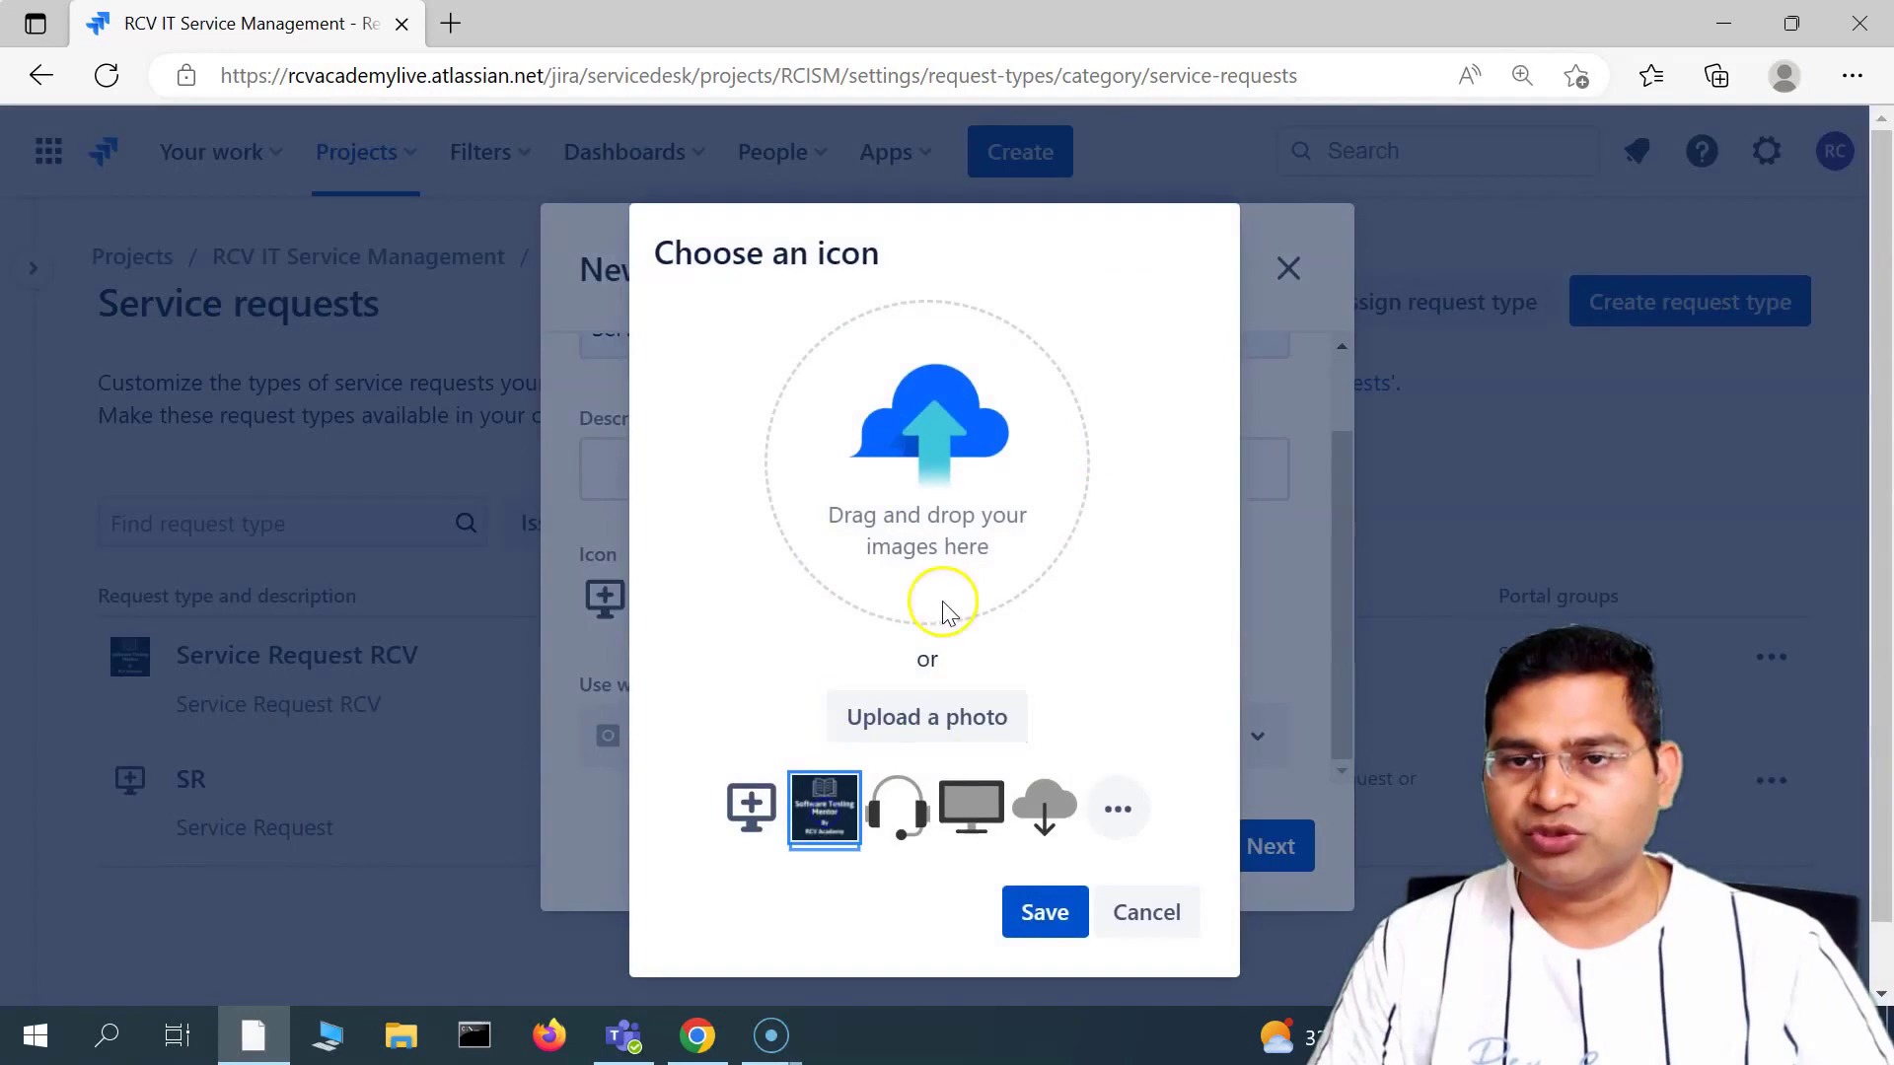
pyautogui.click(1033, 912)
pyautogui.scroll(1, 634, 595)
pyautogui.click(710, 536)
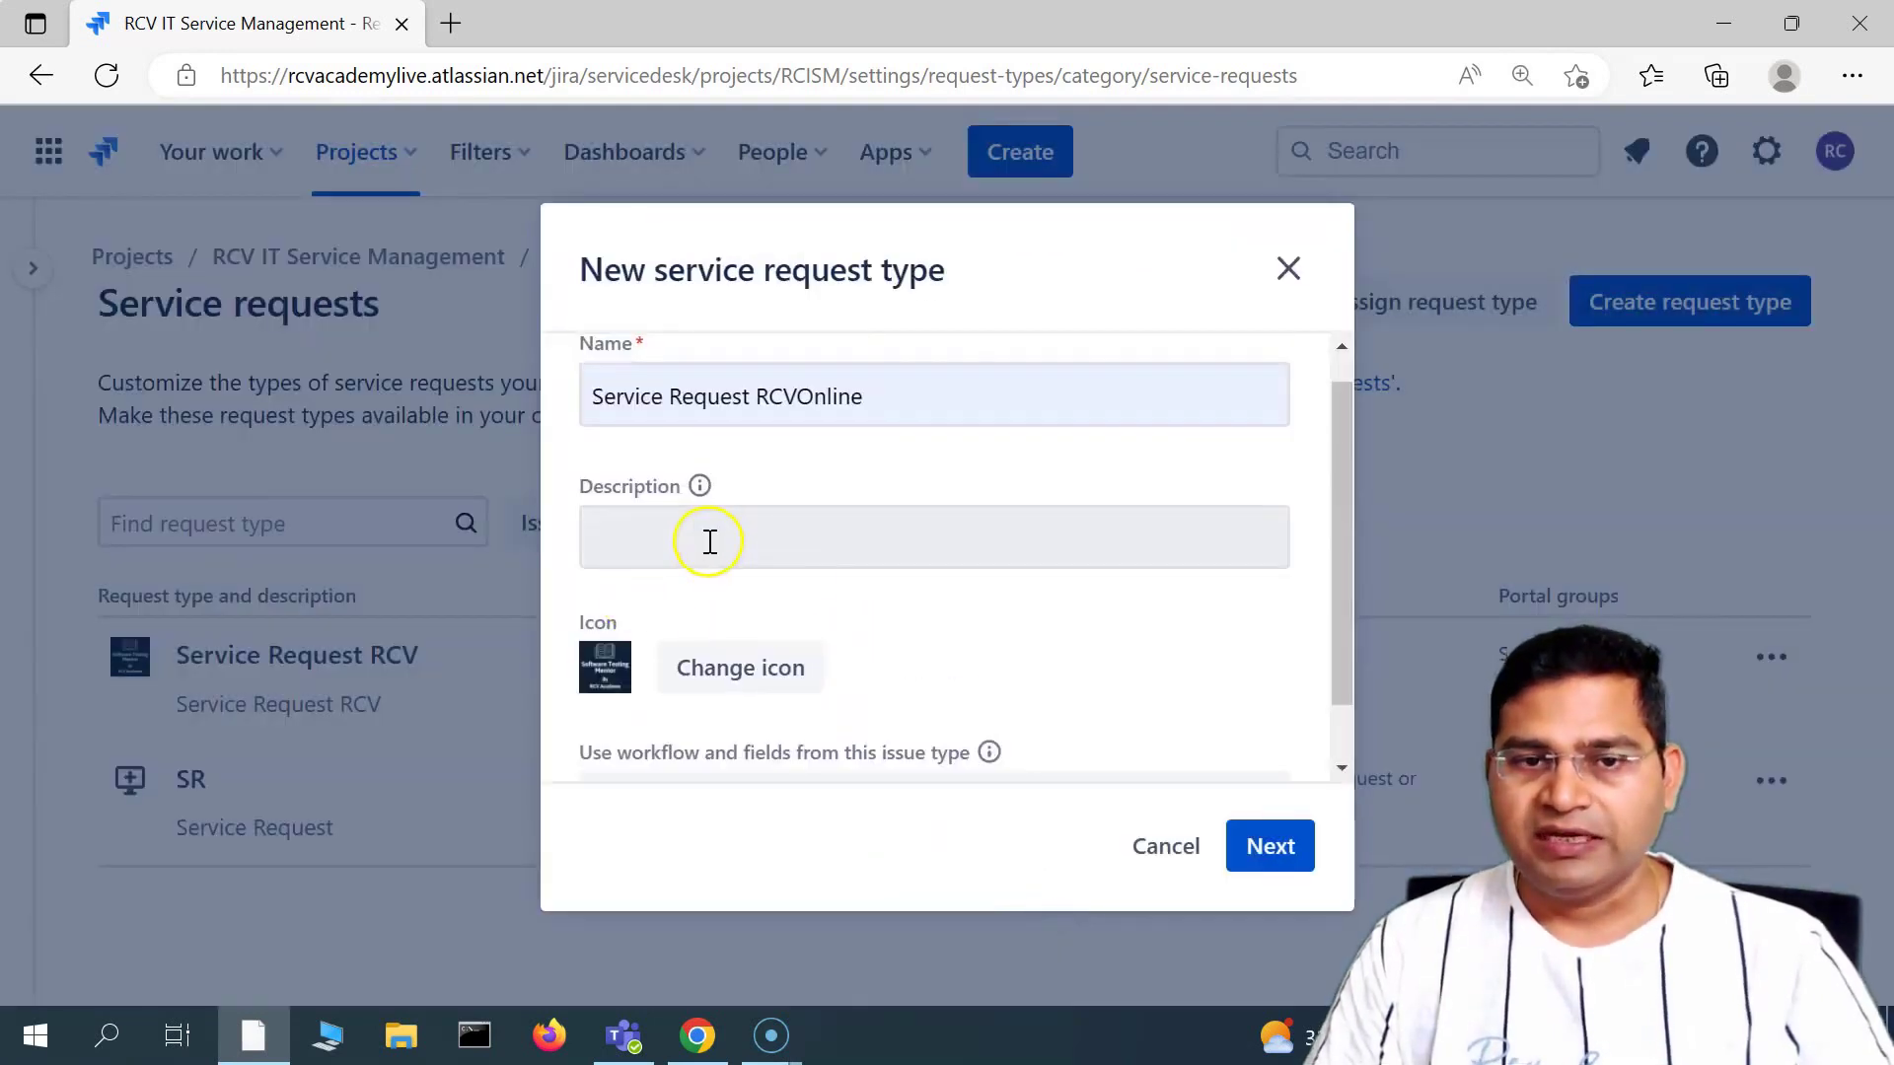
pyautogui.tripleClick(900, 383)
pyautogui.hotkey('ctrl', 'c')
pyautogui.click(434, 396)
# - Start a new service request type with Service Request RCVOnline as both its name and description
pyautogui.click(1677, 308)
pyautogui.click(689, 424)
pyautogui.click(714, 531)
pyautogui.click(884, 581)
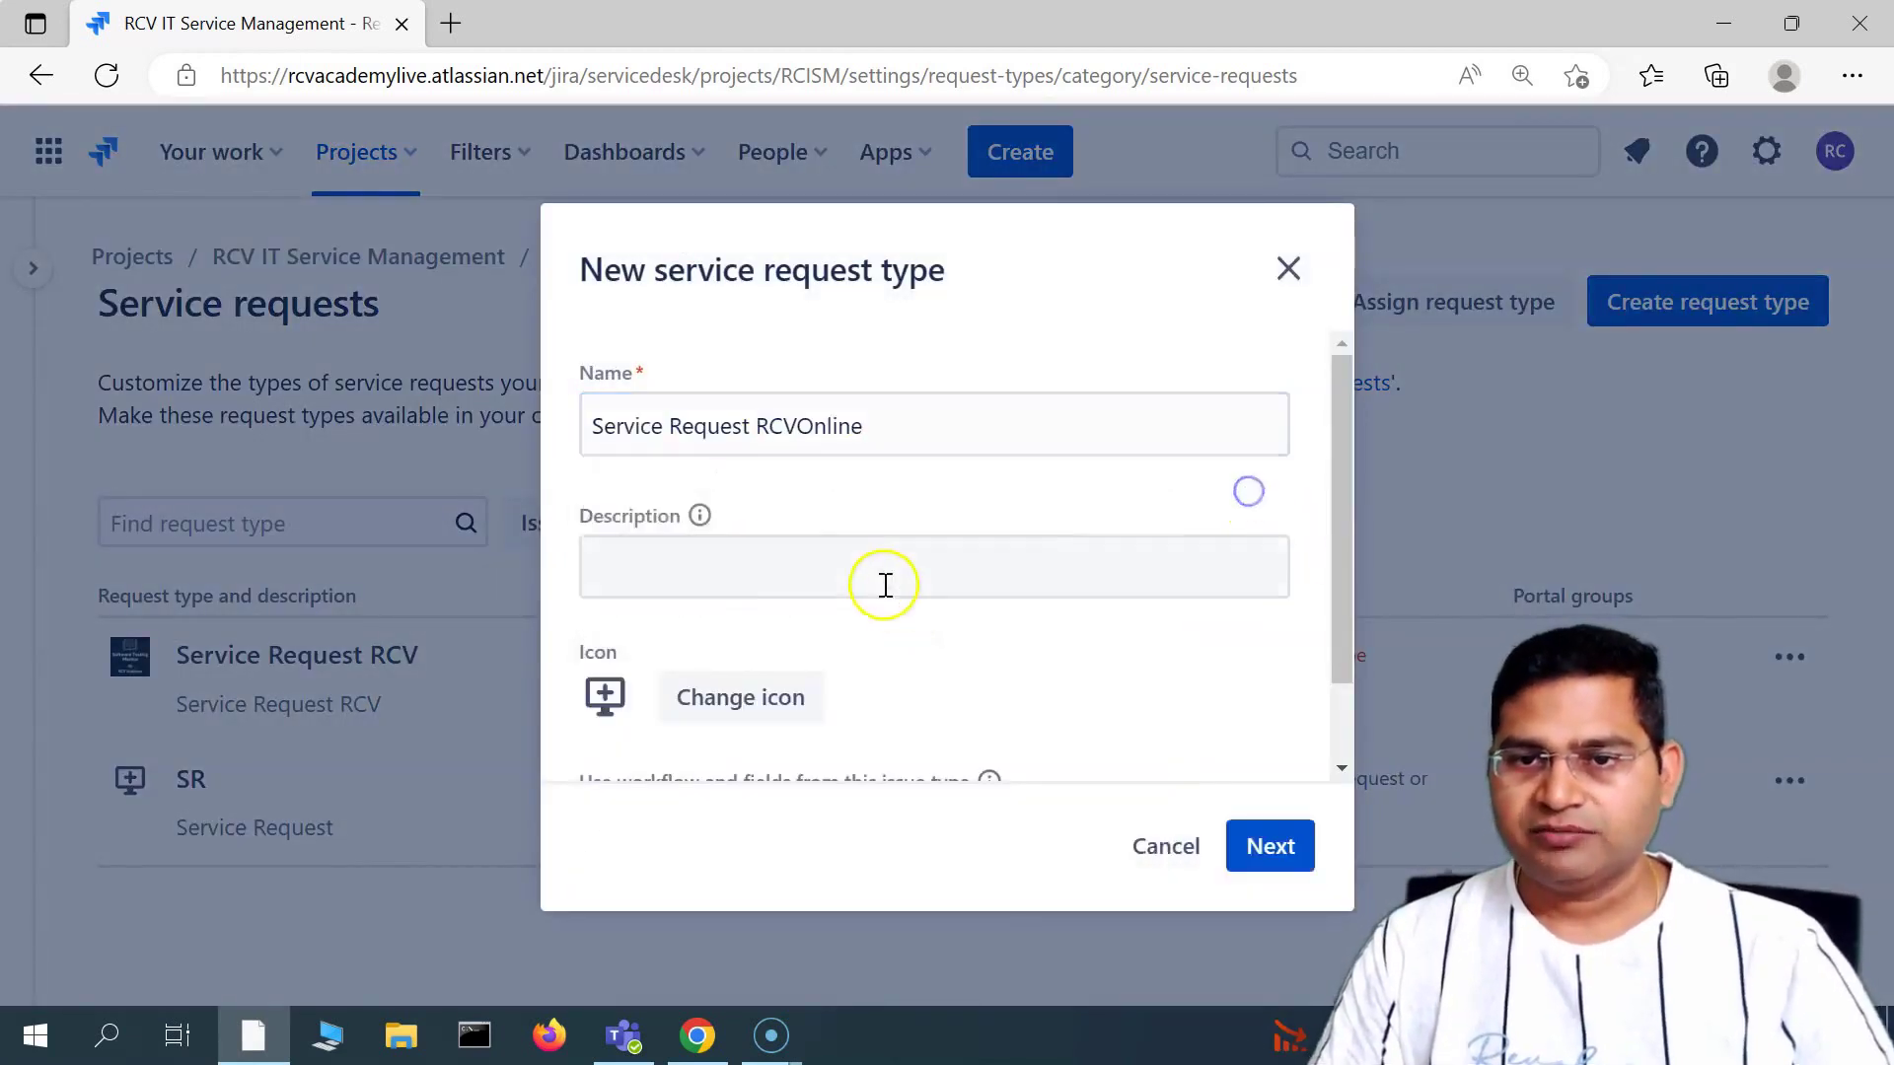
pyautogui.hotkey('ctrl', 'v')
# - Give the request type the Software Testing Mentor icon and the workflow and fields of the Service Request RCVOnline issue type
pyautogui.scroll(-1, 884, 587)
pyautogui.click(739, 600)
pyautogui.hotkey('ctrl', '0')
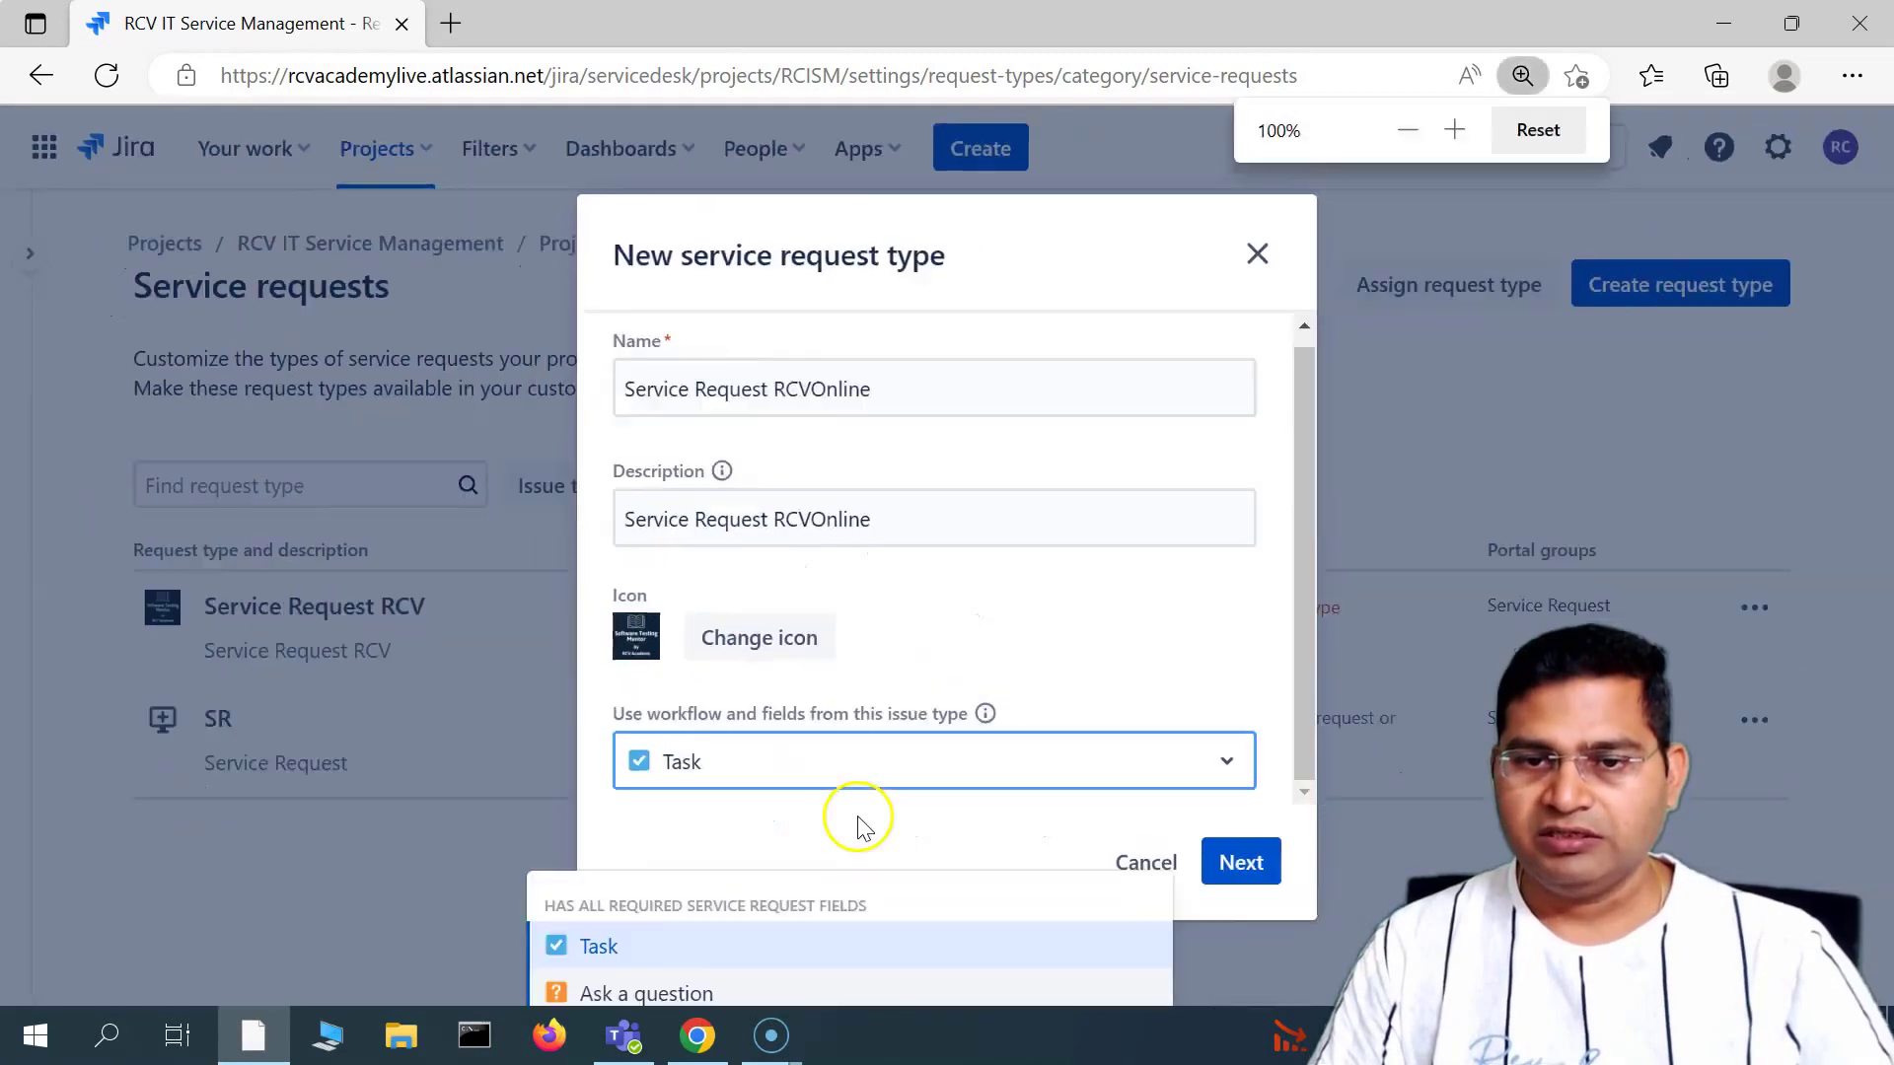
pyautogui.click(854, 825)
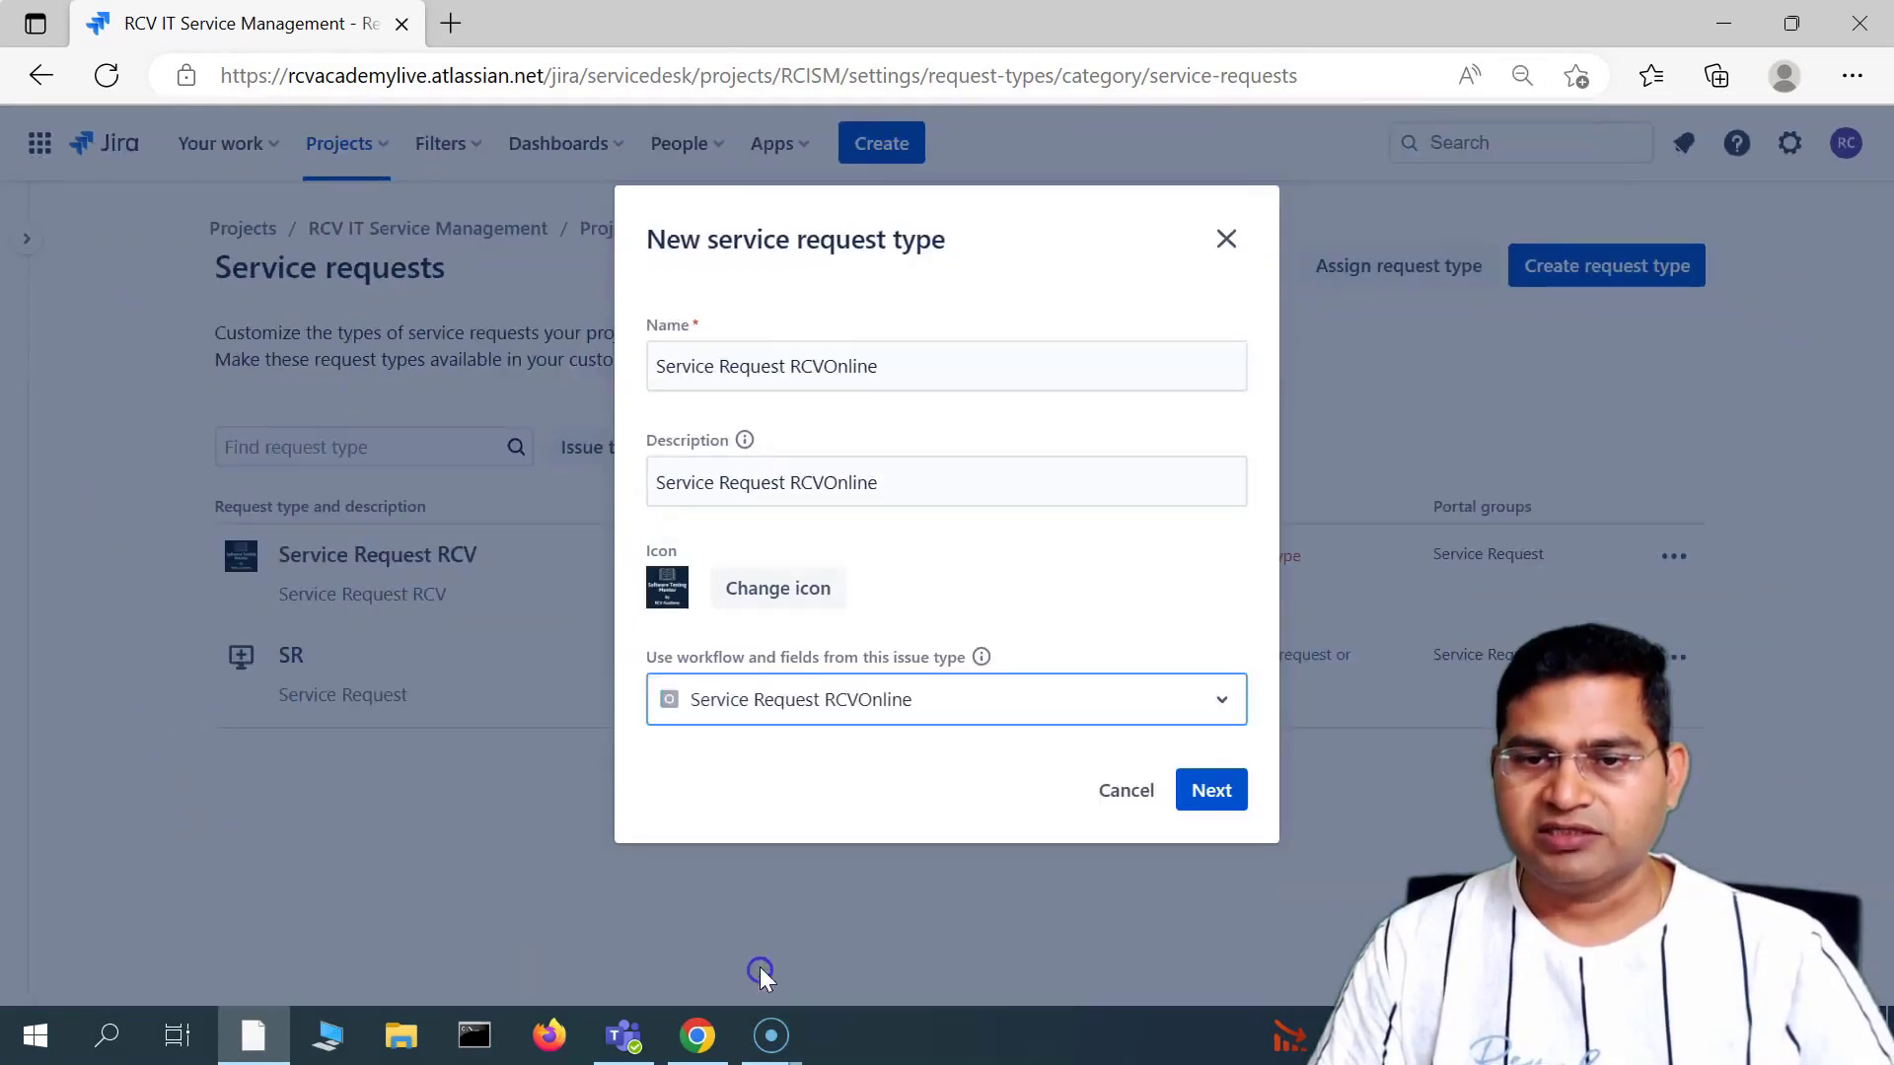
pyautogui.hotkey('ctrl', '+')
pyautogui.hotkey('ctrl', '+')
pyautogui.hotkey('ctrl', '+')
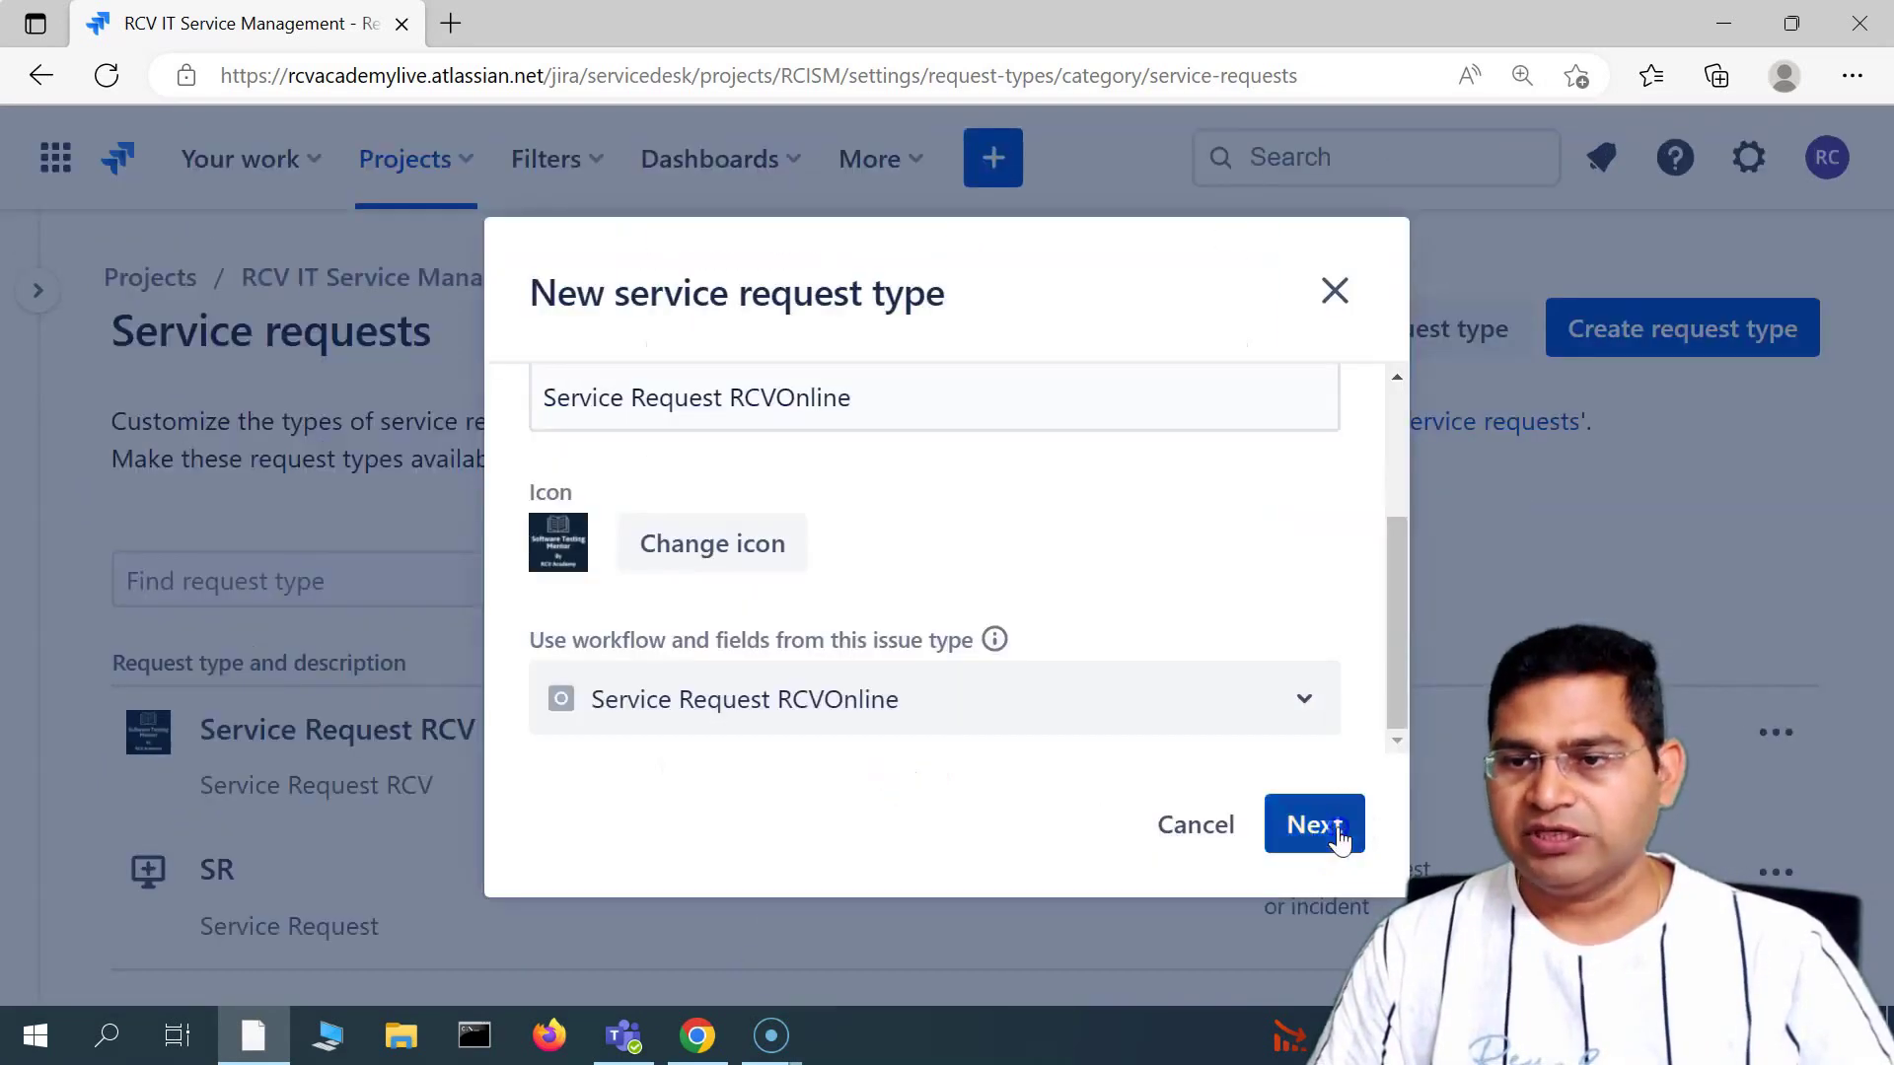
# - Add a portal group named RCVOnline Service Request for the new request type and create the request type
pyautogui.click(1316, 827)
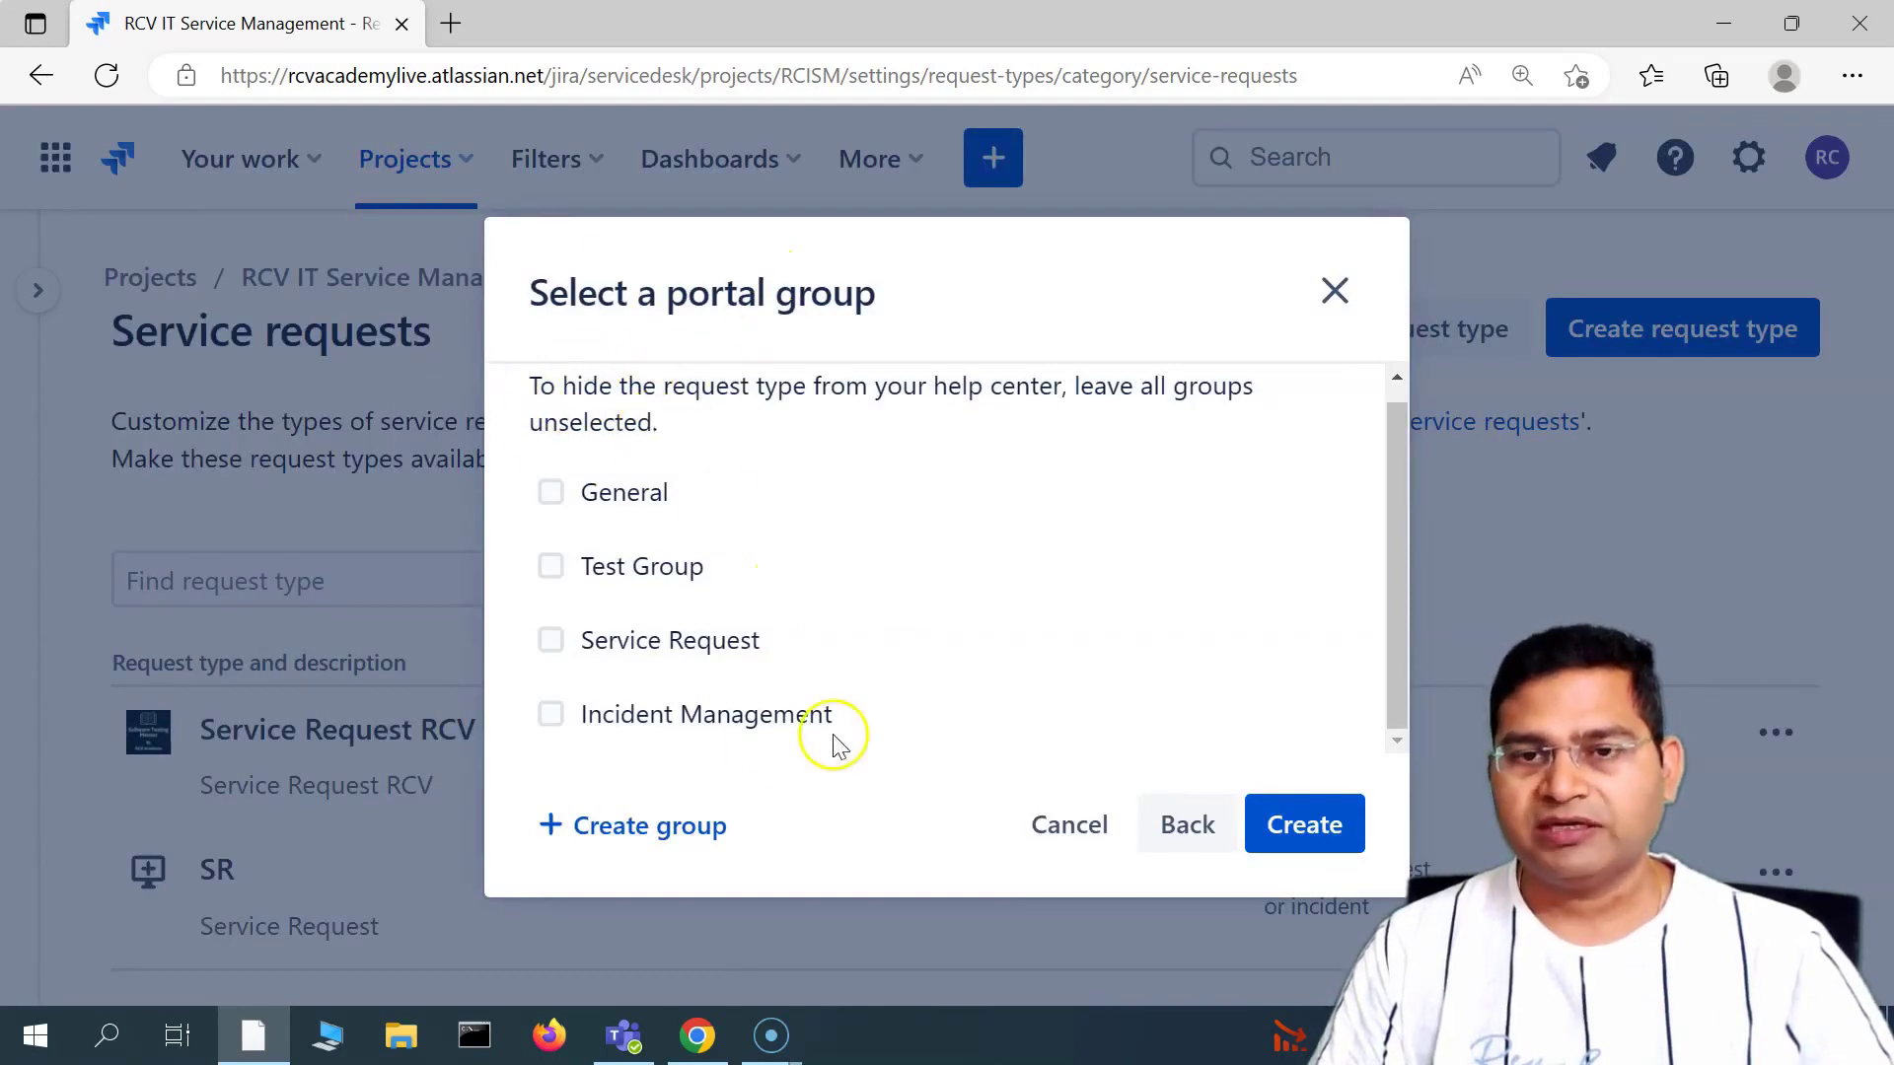
pyautogui.scroll(1, 582, 631)
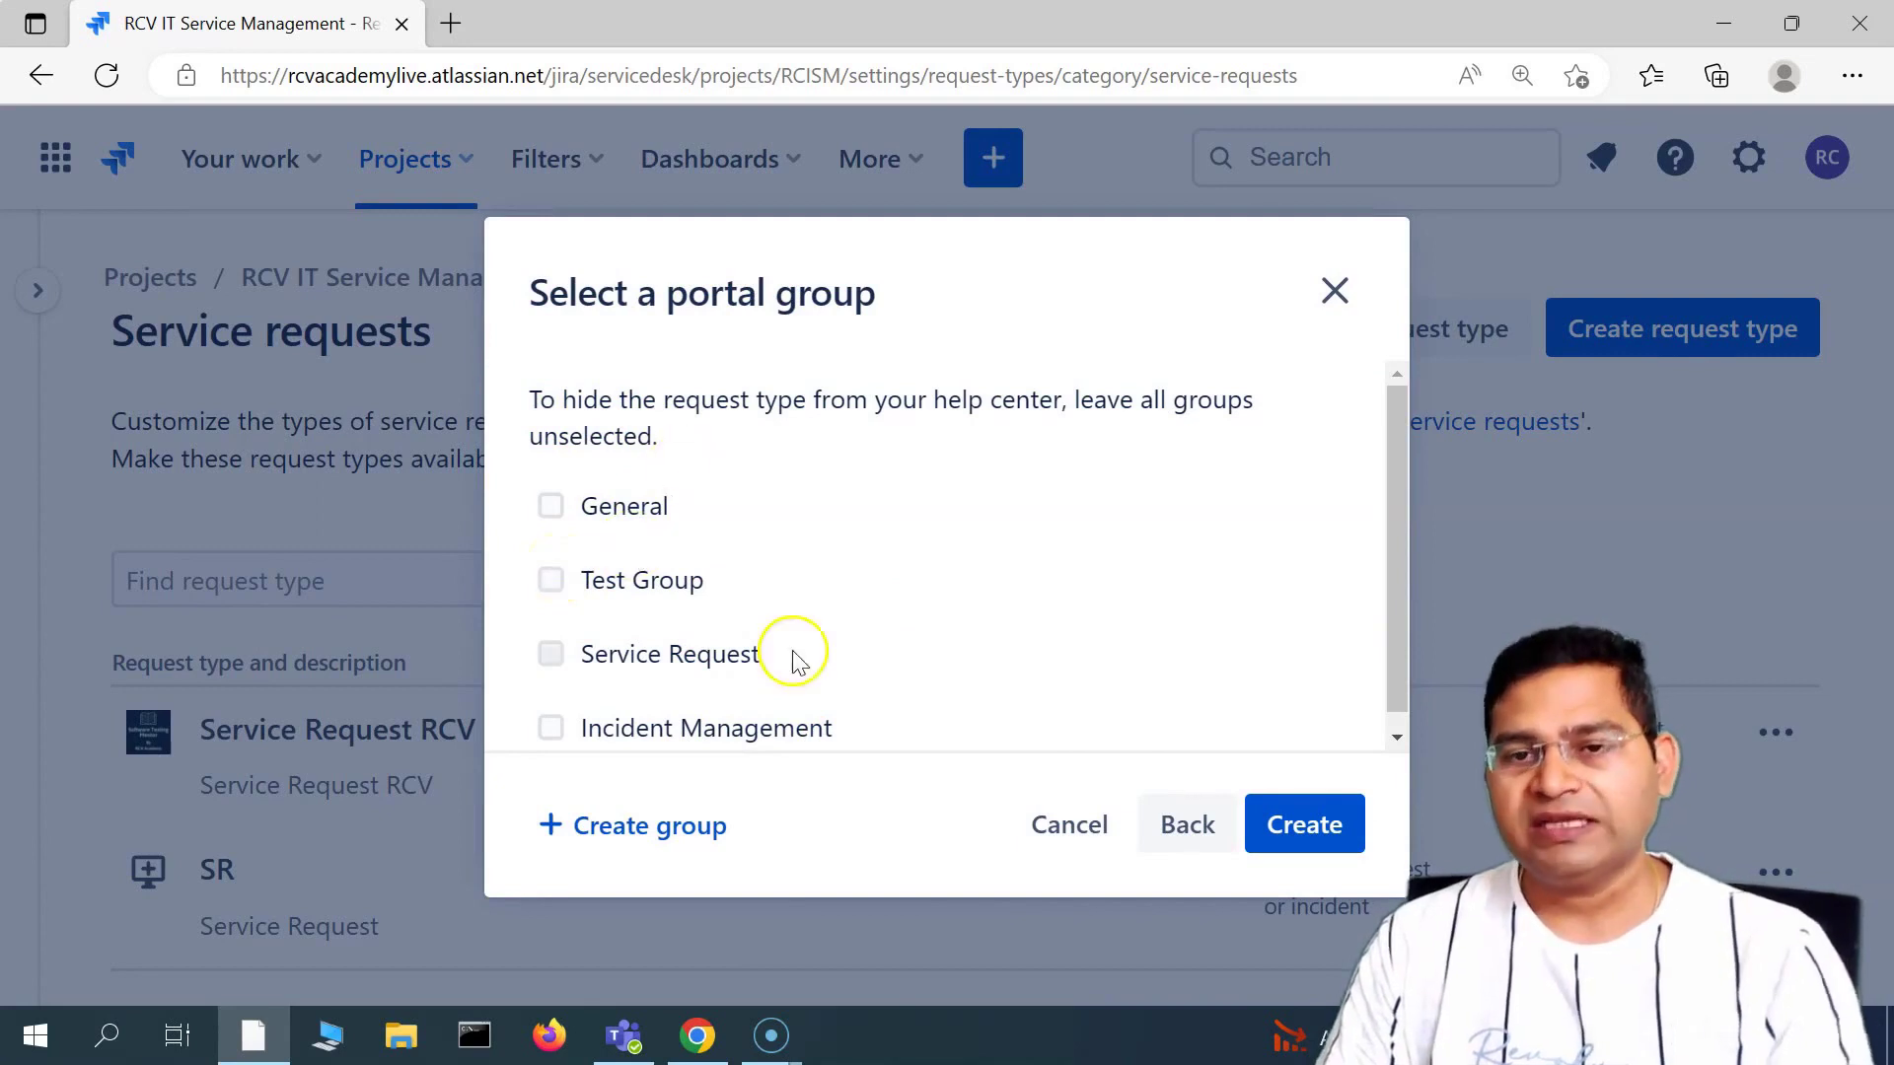
pyautogui.scroll(-1, 680, 661)
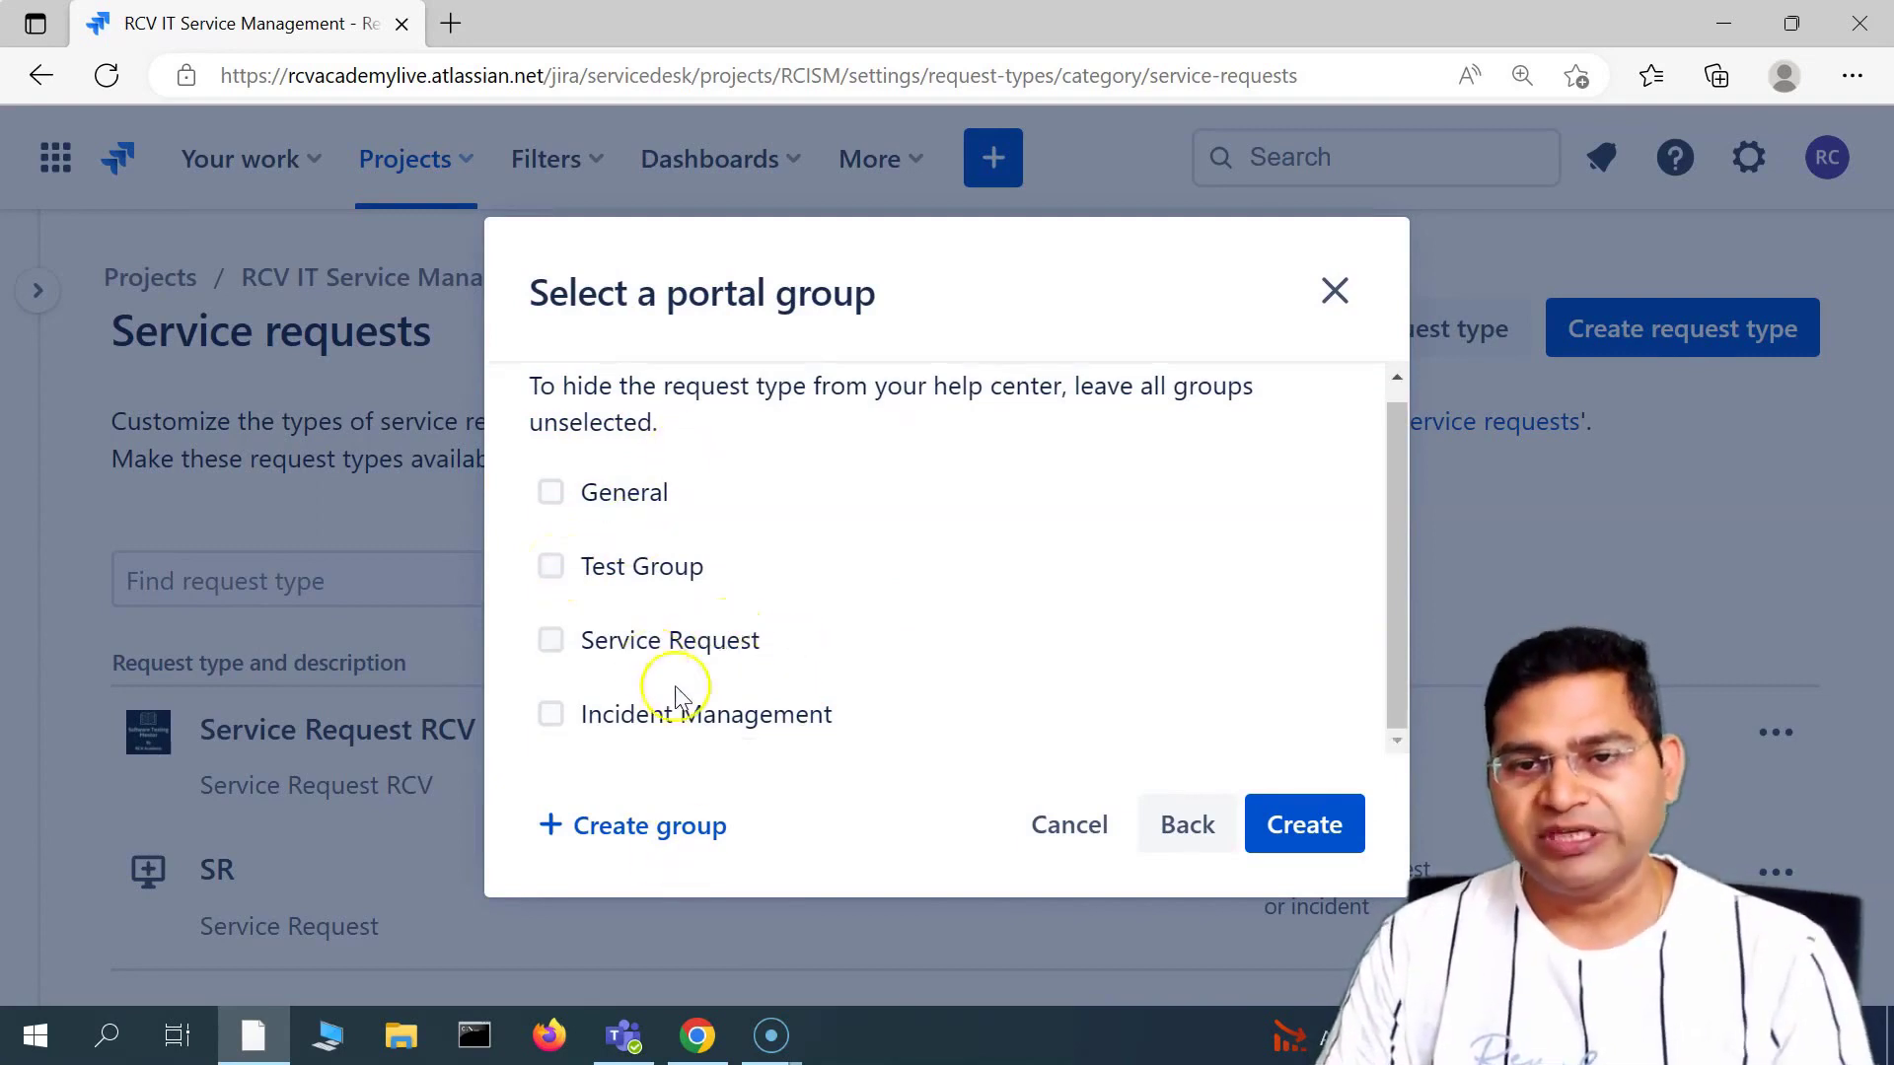
pyautogui.click(646, 829)
pyautogui.click(713, 592)
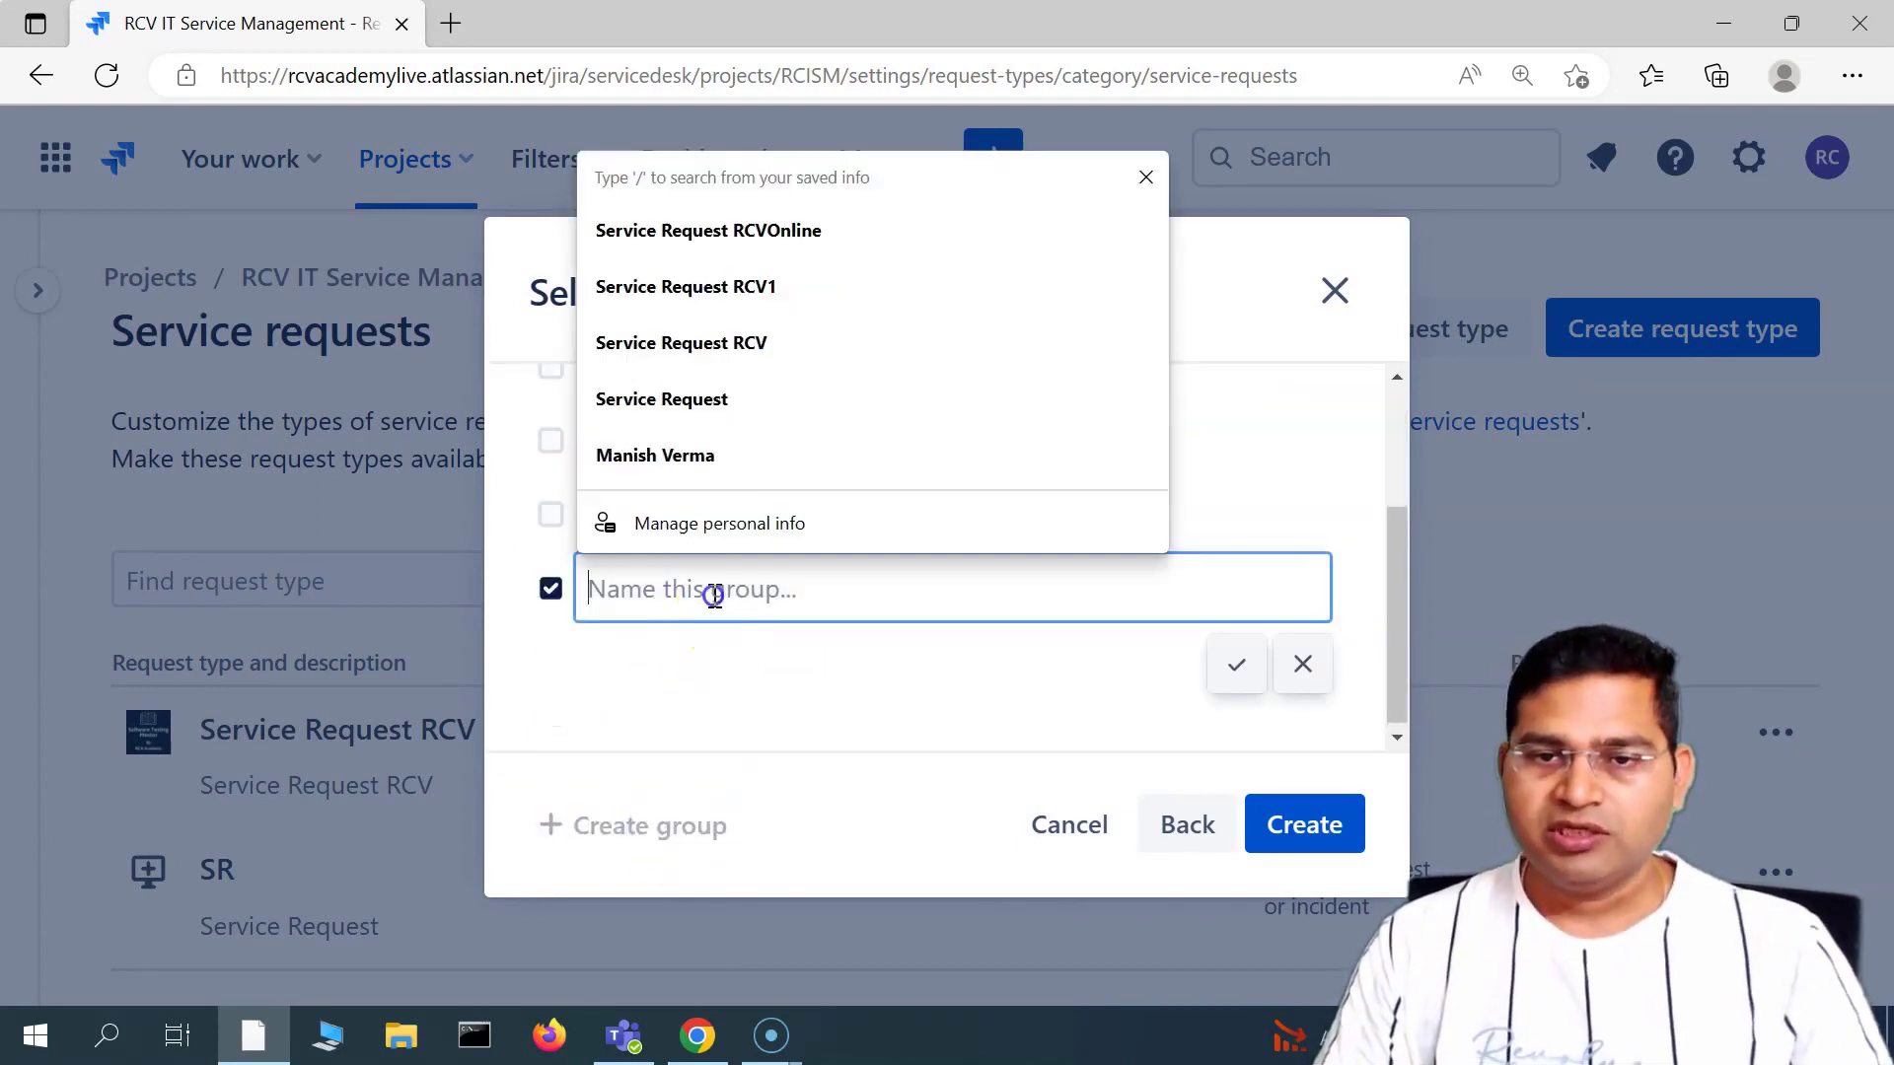
pyautogui.click(740, 231)
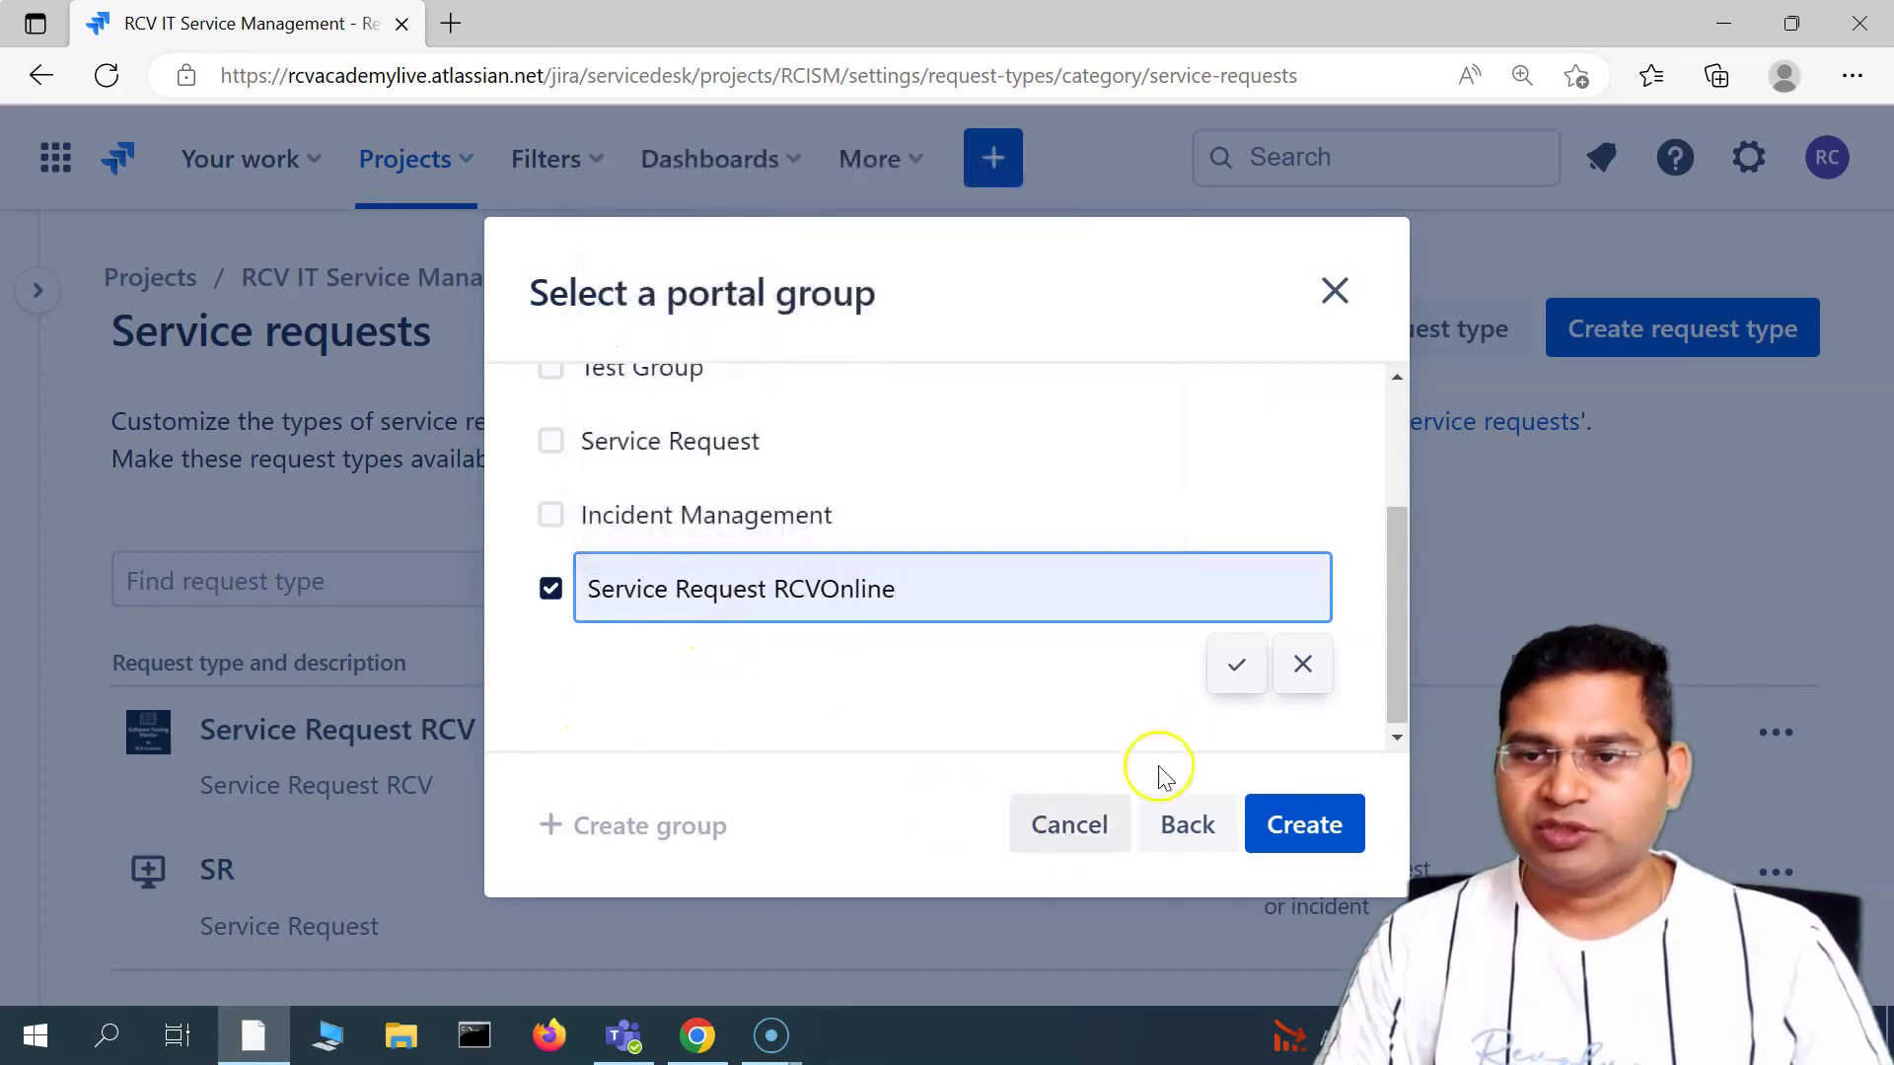
pyautogui.moveTo(778, 589); pyautogui.dragTo(899, 589)
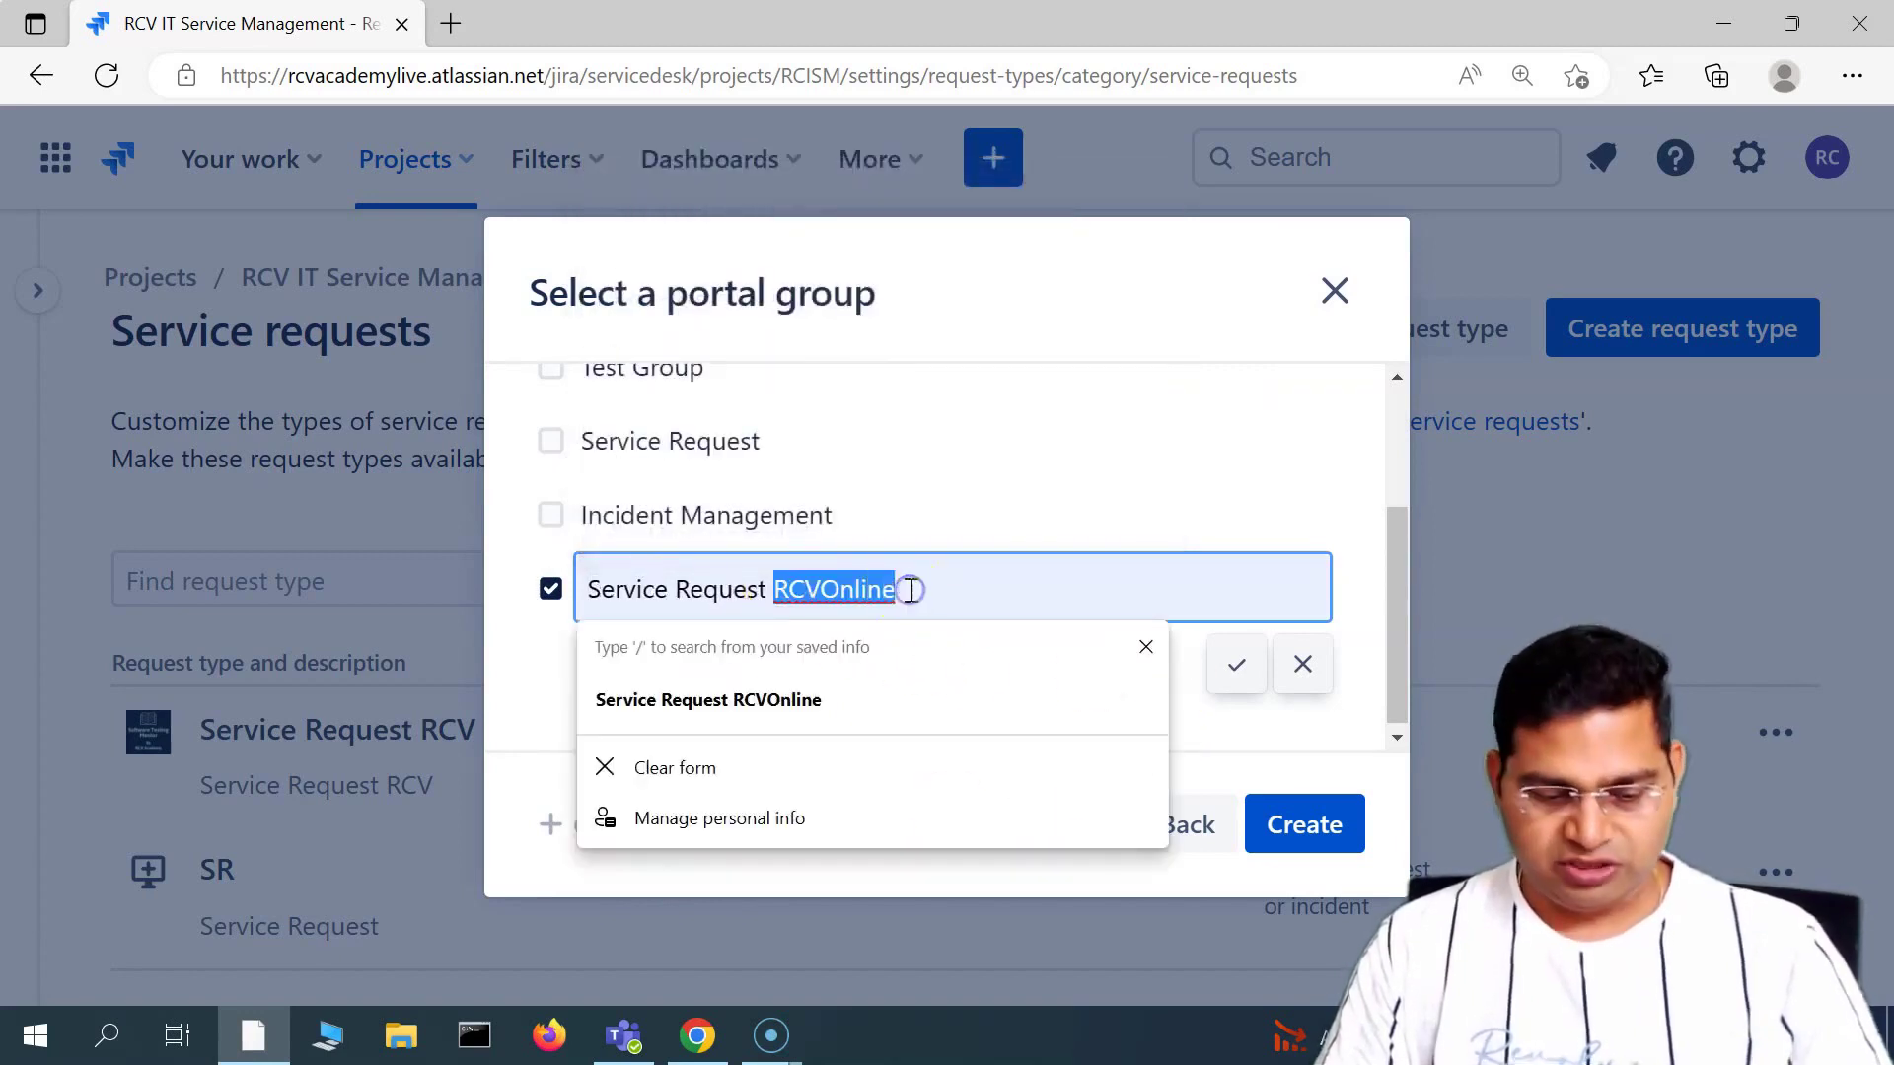
pyautogui.press('BackSpace')
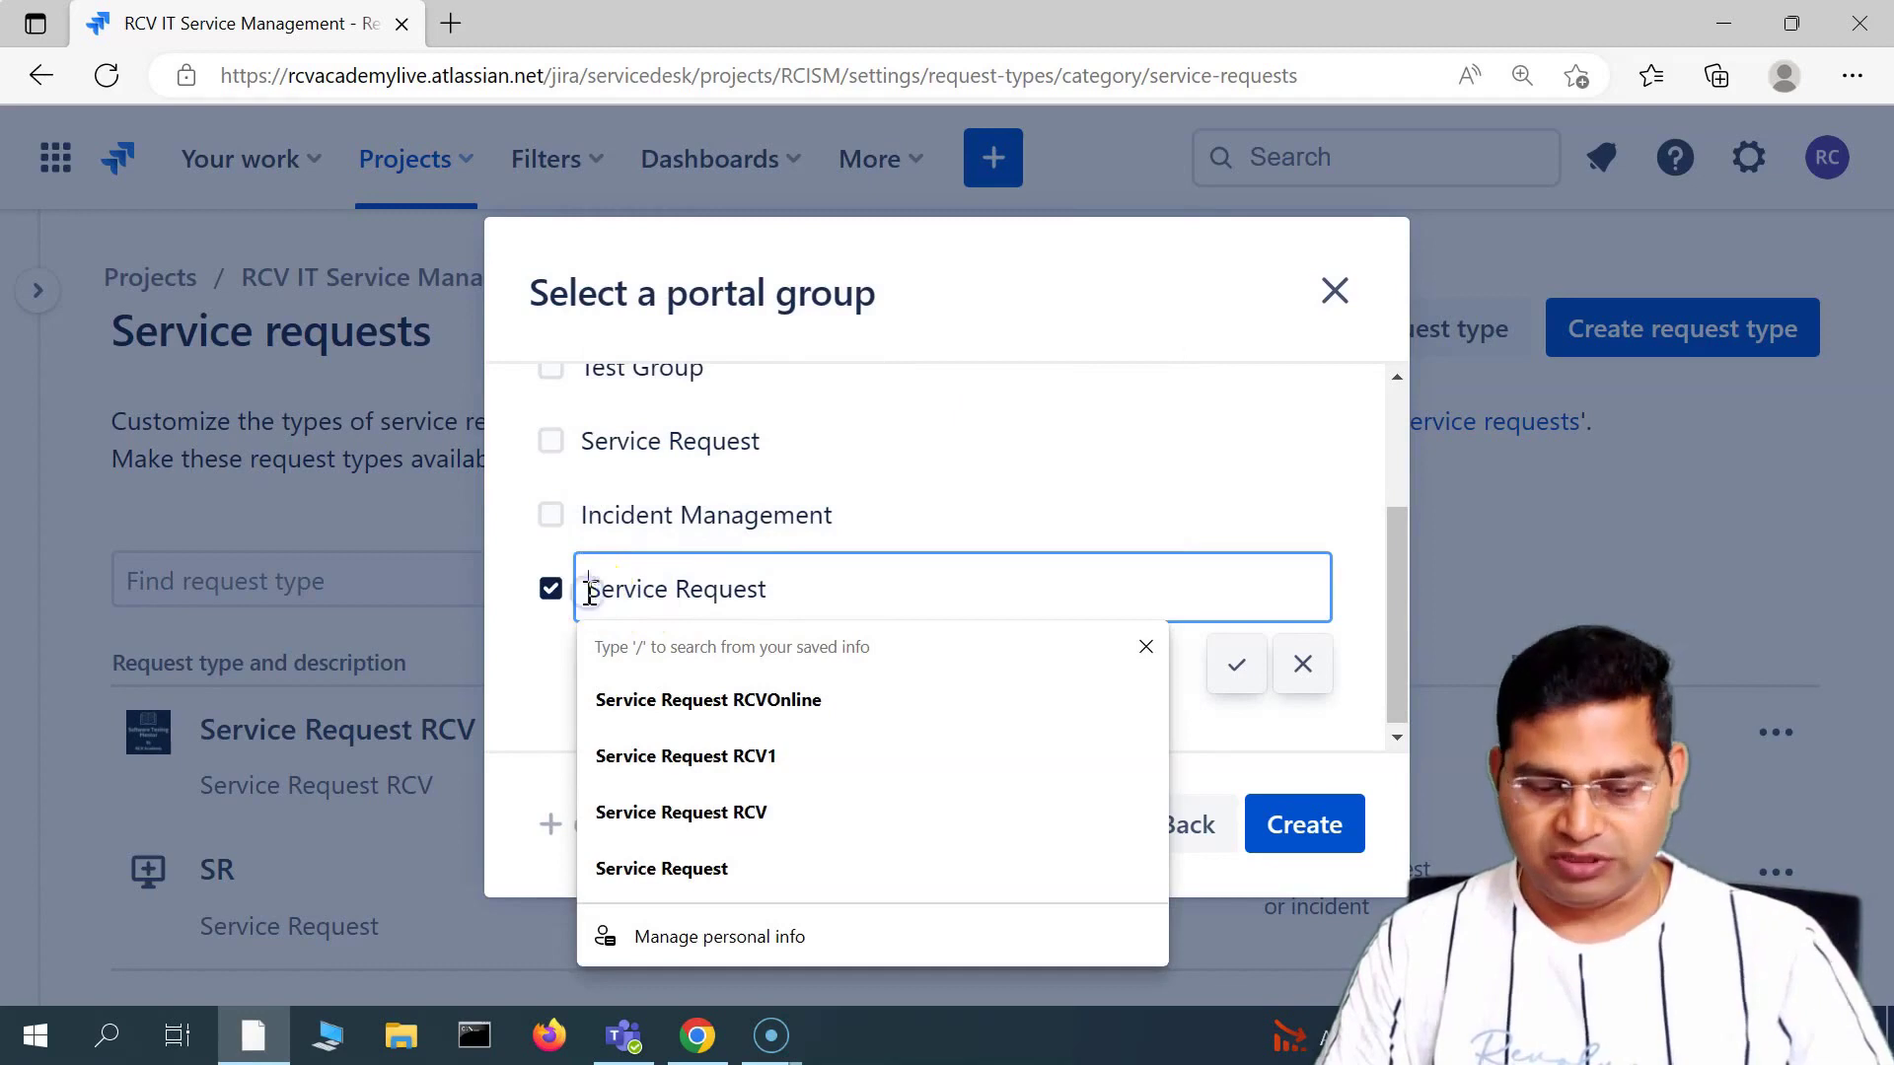
pyautogui.write('RCVOnline')
pyautogui.click(1235, 664)
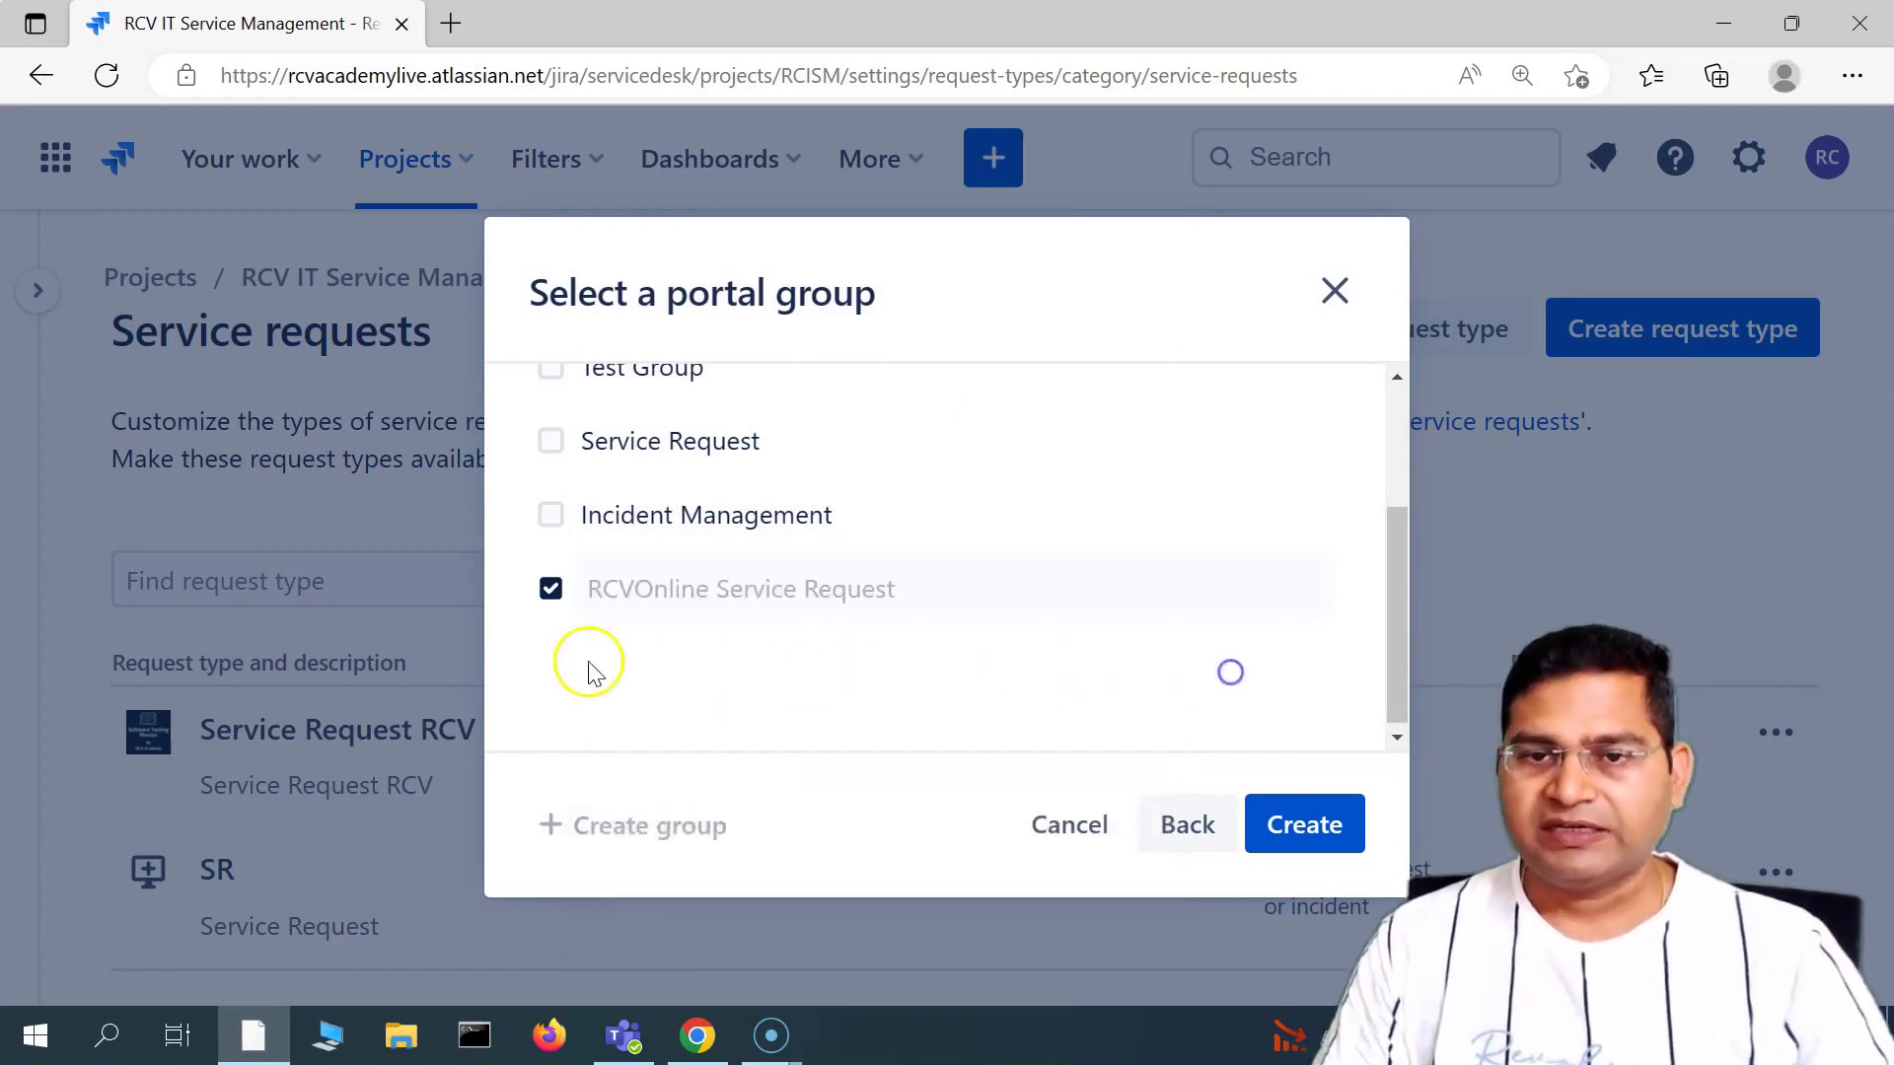
pyautogui.click(1302, 833)
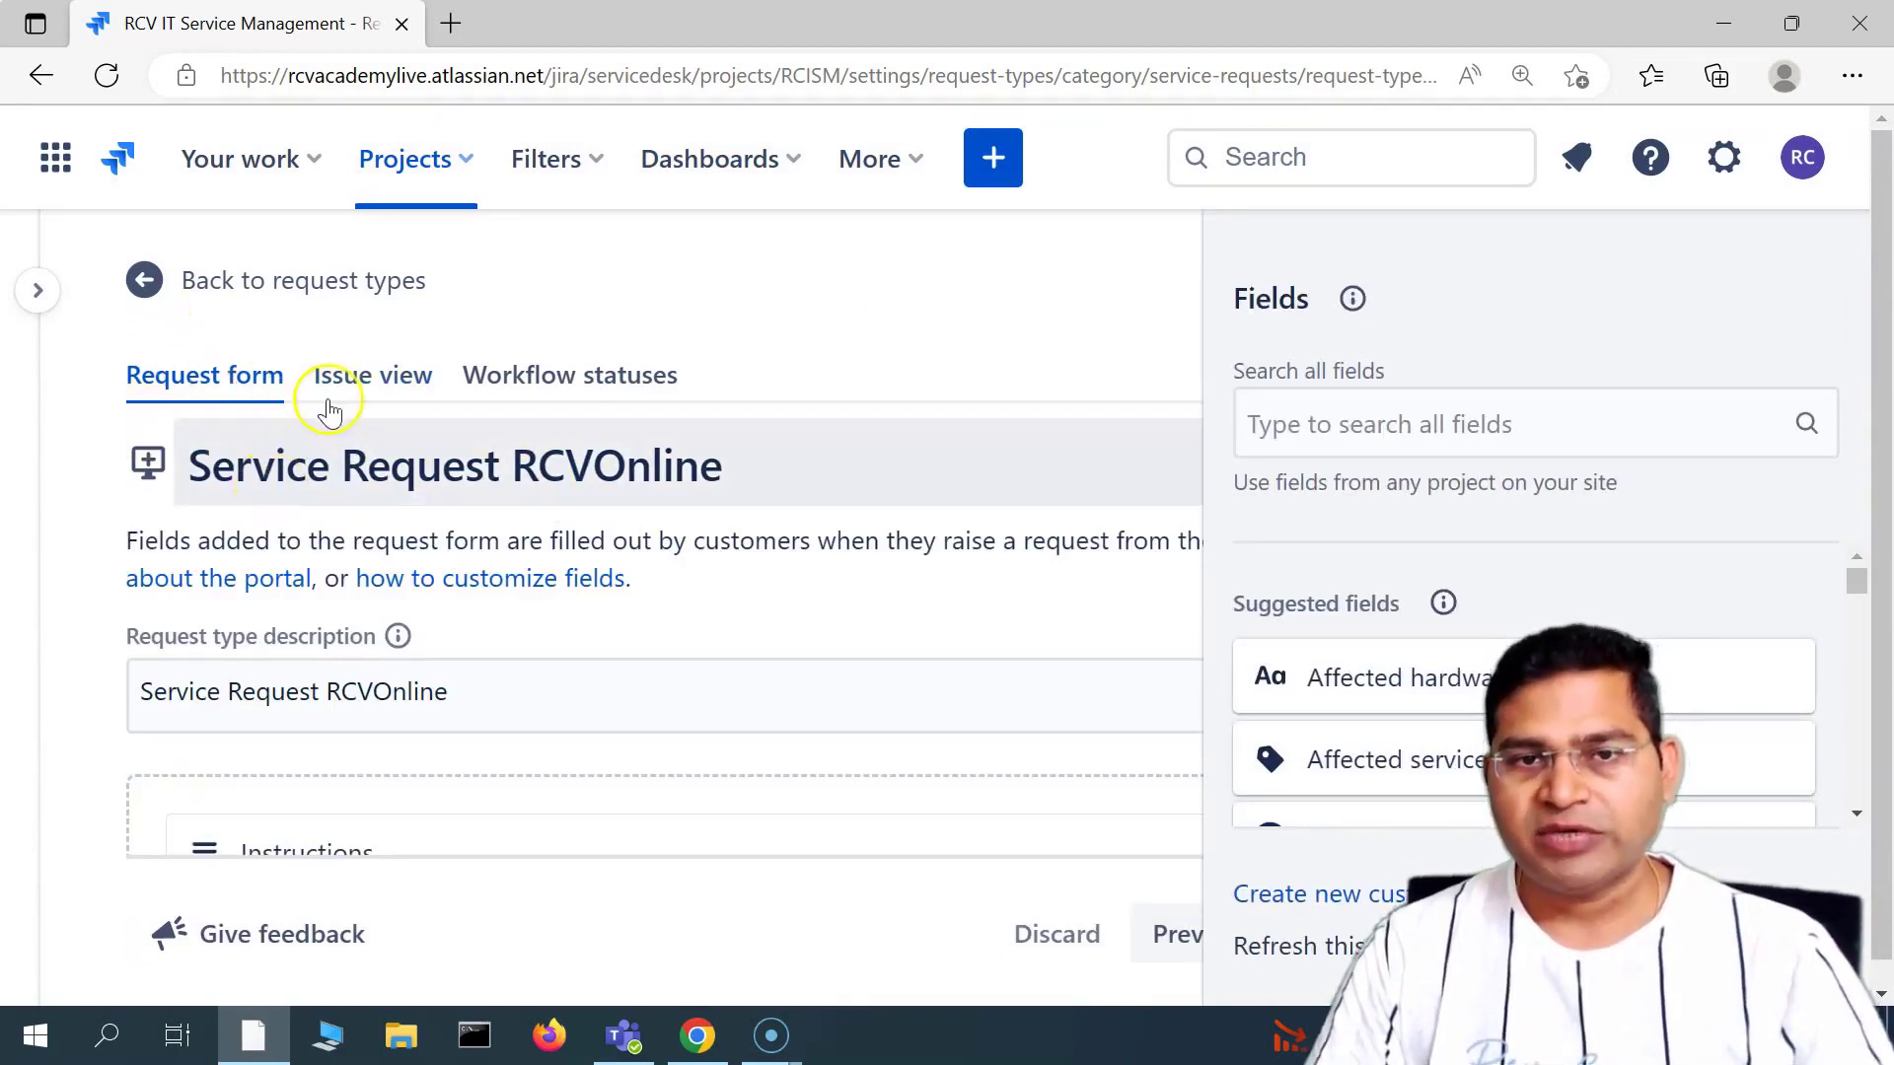
# - Add the Description and Attachment fields below Summary on the Service Request RCVOnline request form
pyautogui.scroll(-1, 572, 605)
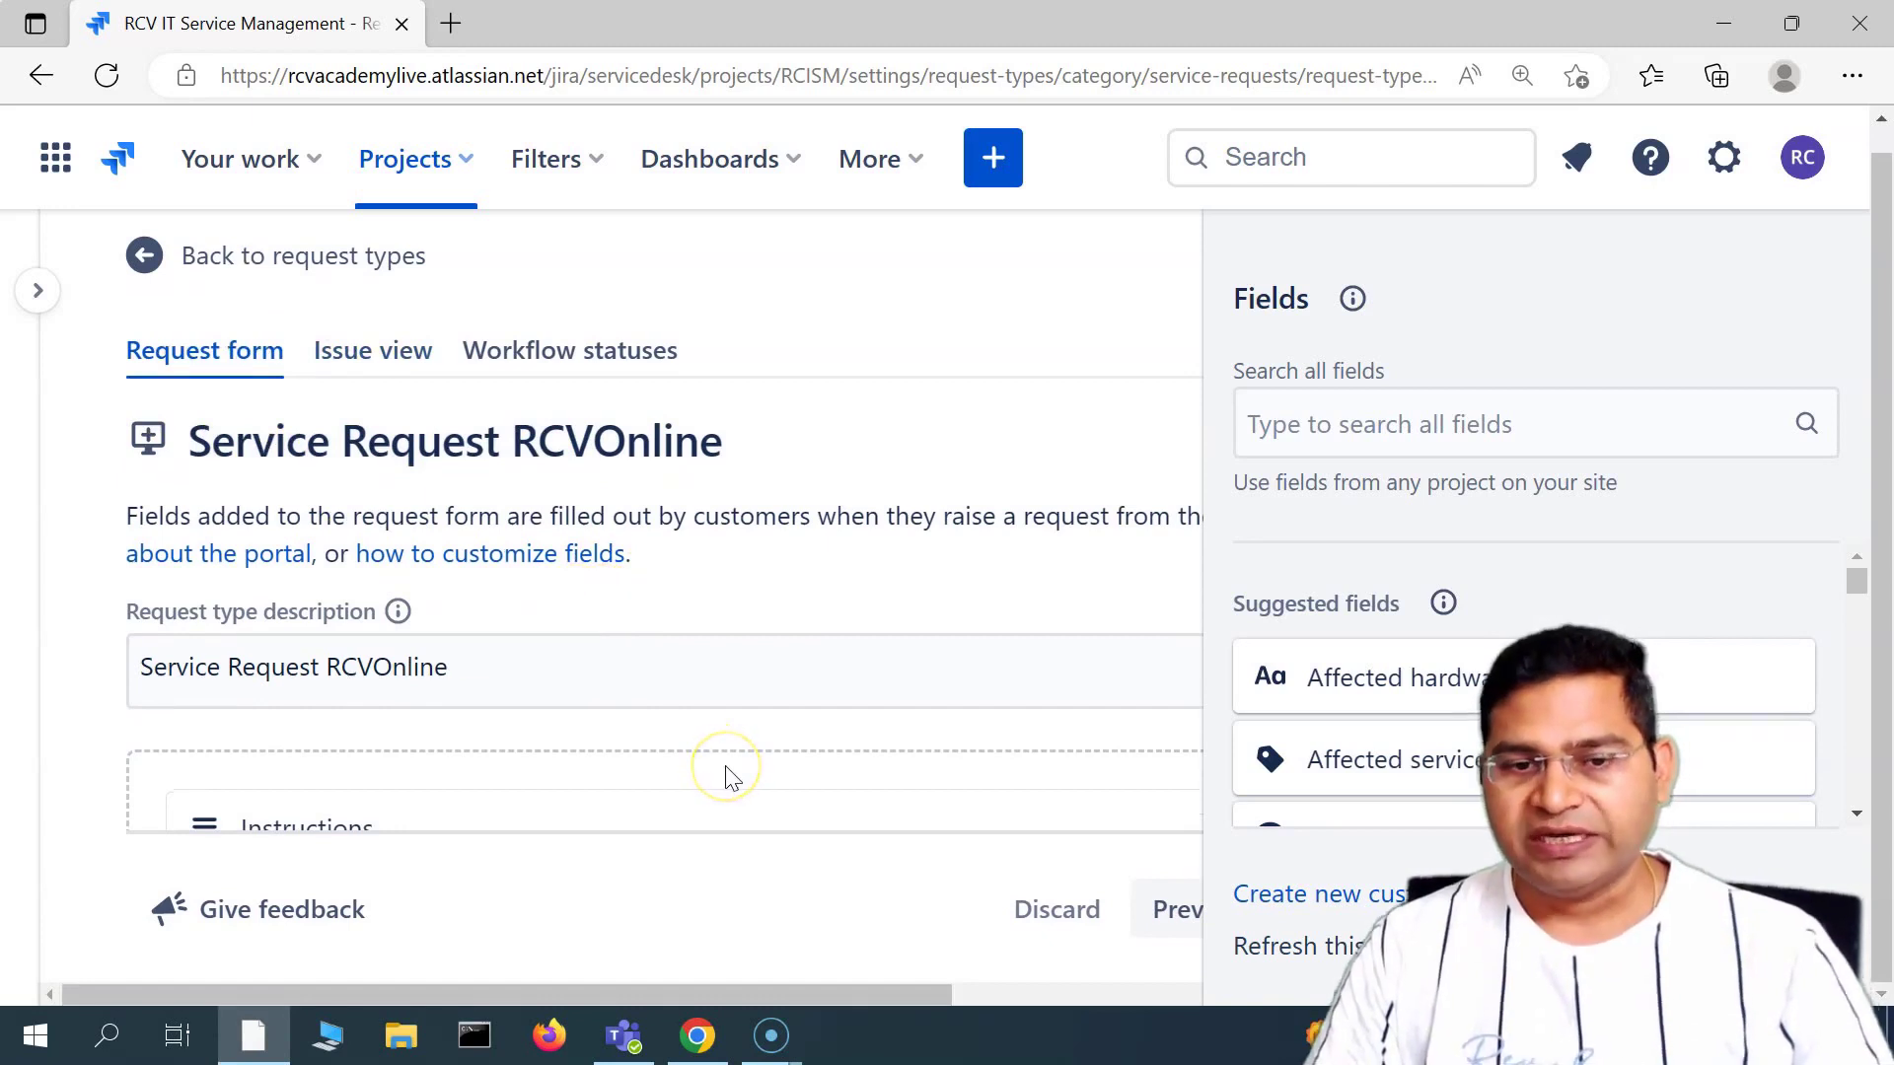
pyautogui.hotkey('ctrl', '-')
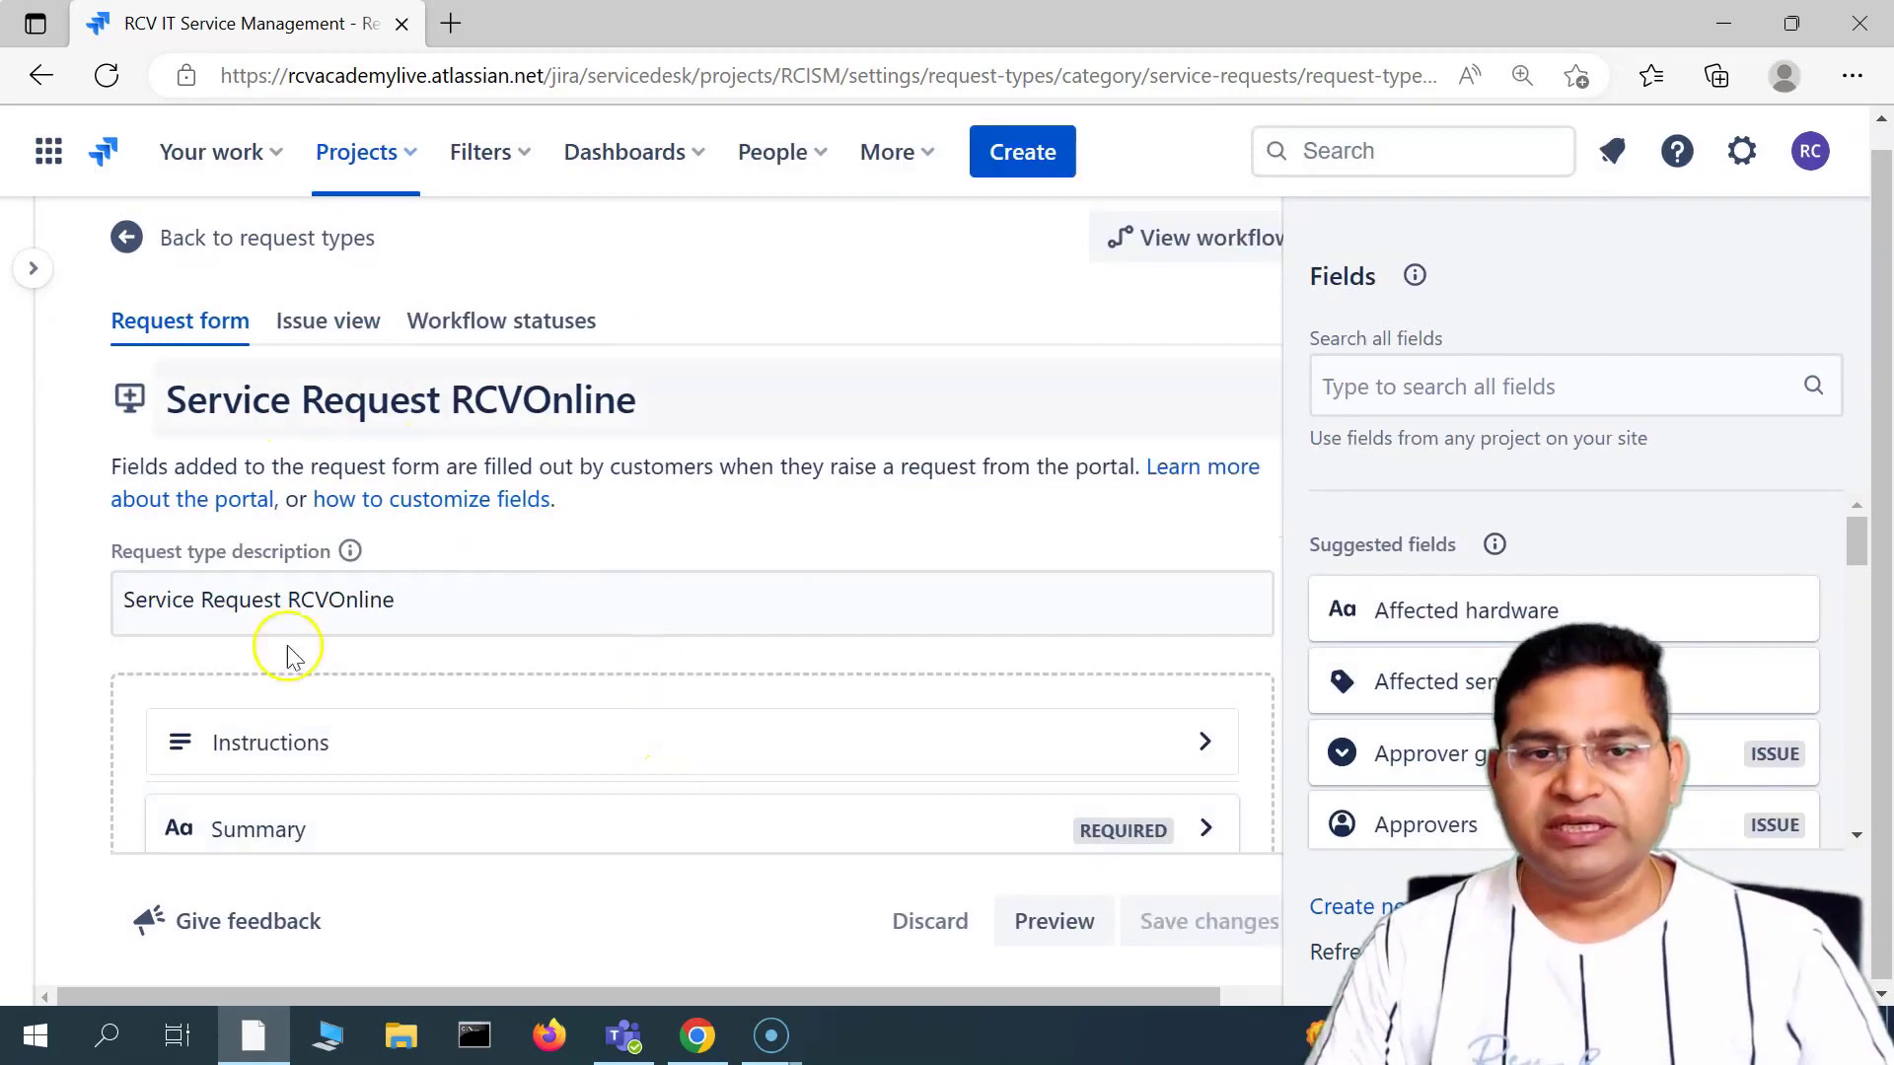
pyautogui.scroll(-1, 296, 745)
pyautogui.scroll(-2, 296, 681)
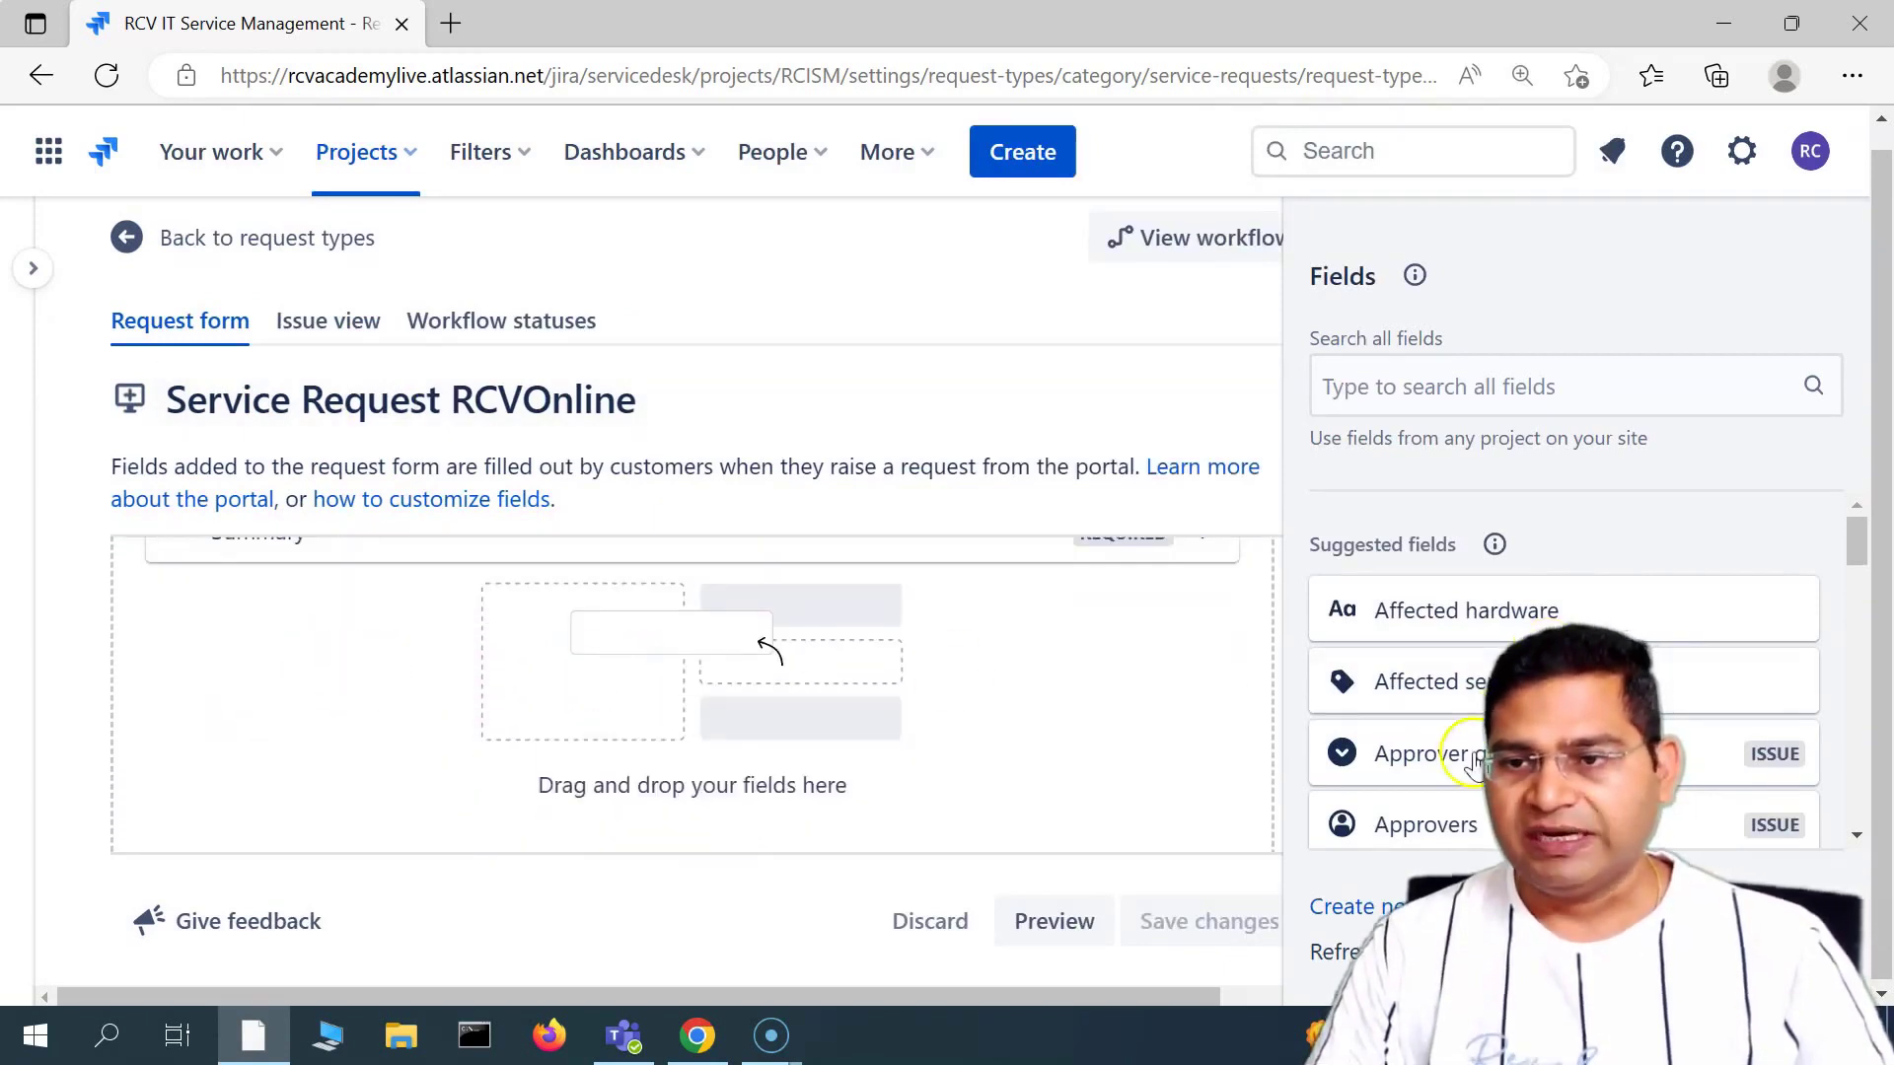
pyautogui.scroll(-2, 1469, 705)
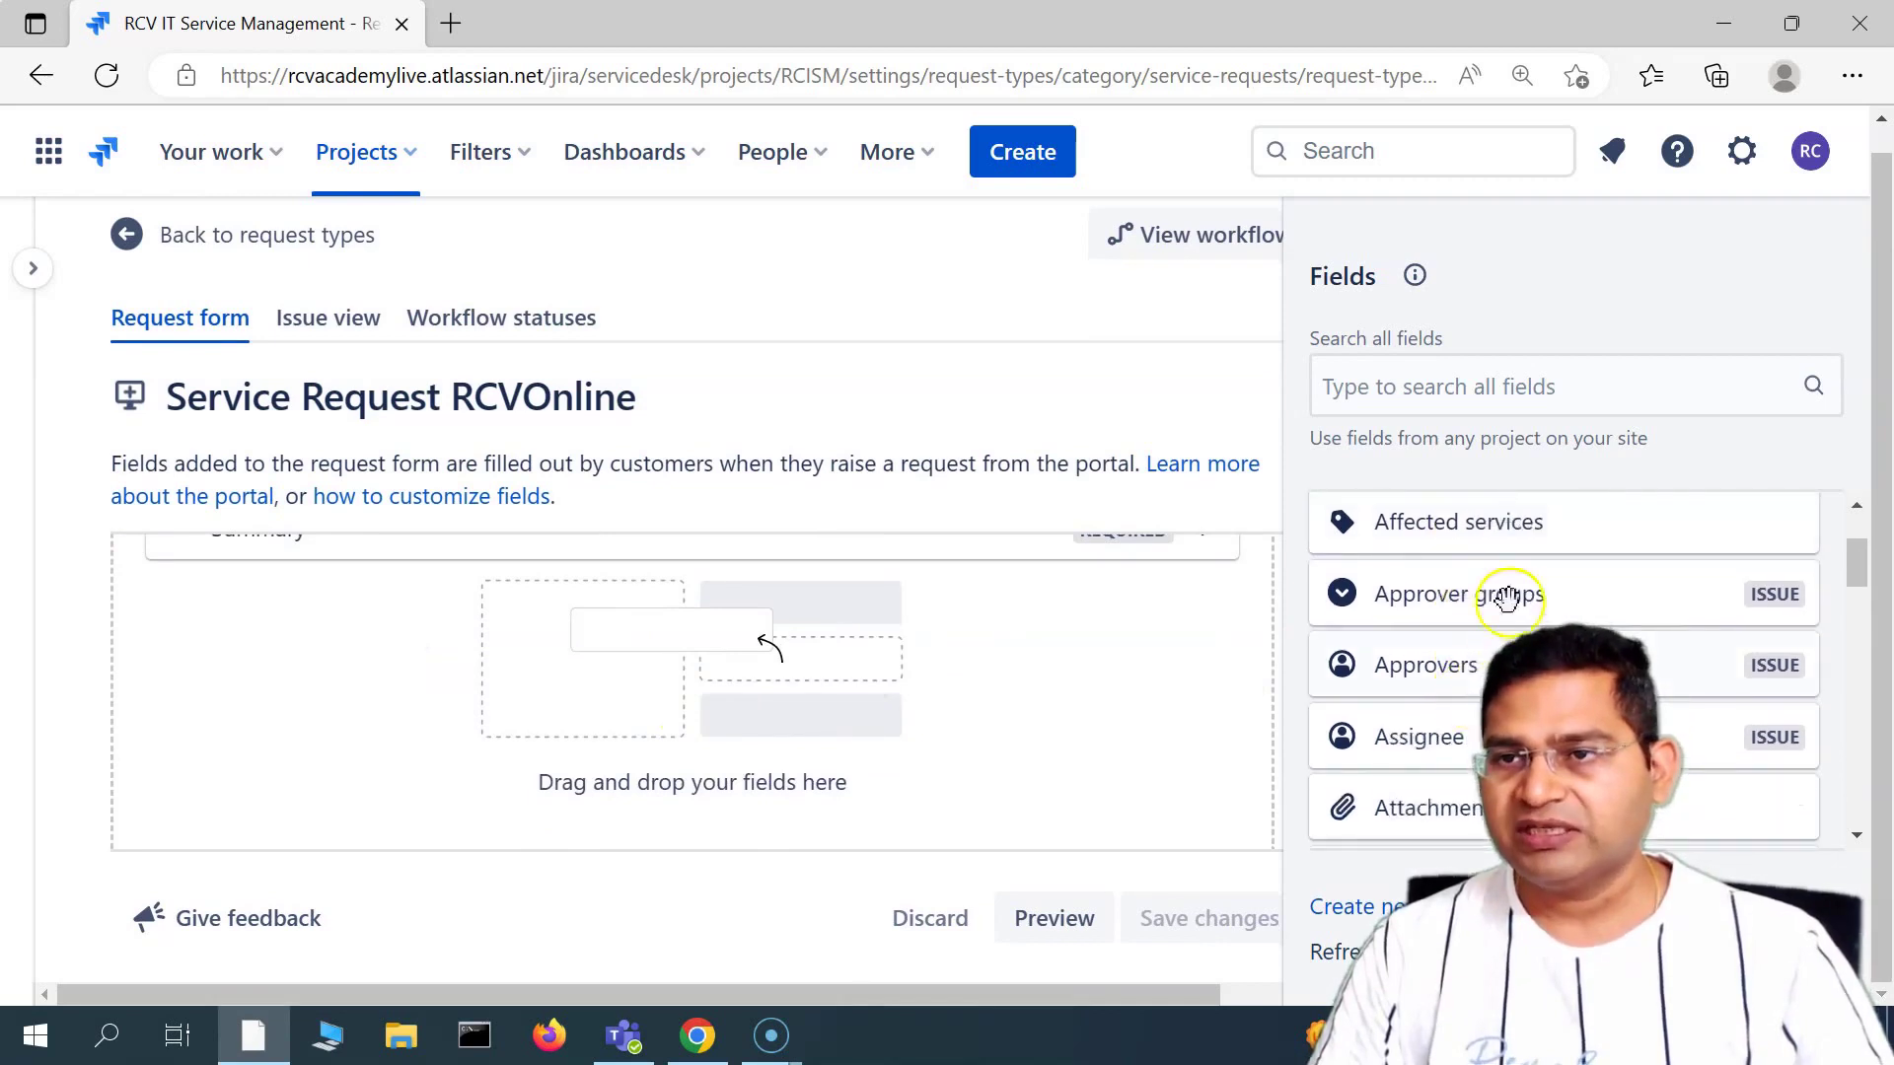
pyautogui.scroll(-1, 1443, 725)
pyautogui.scroll(-1, 1483, 602)
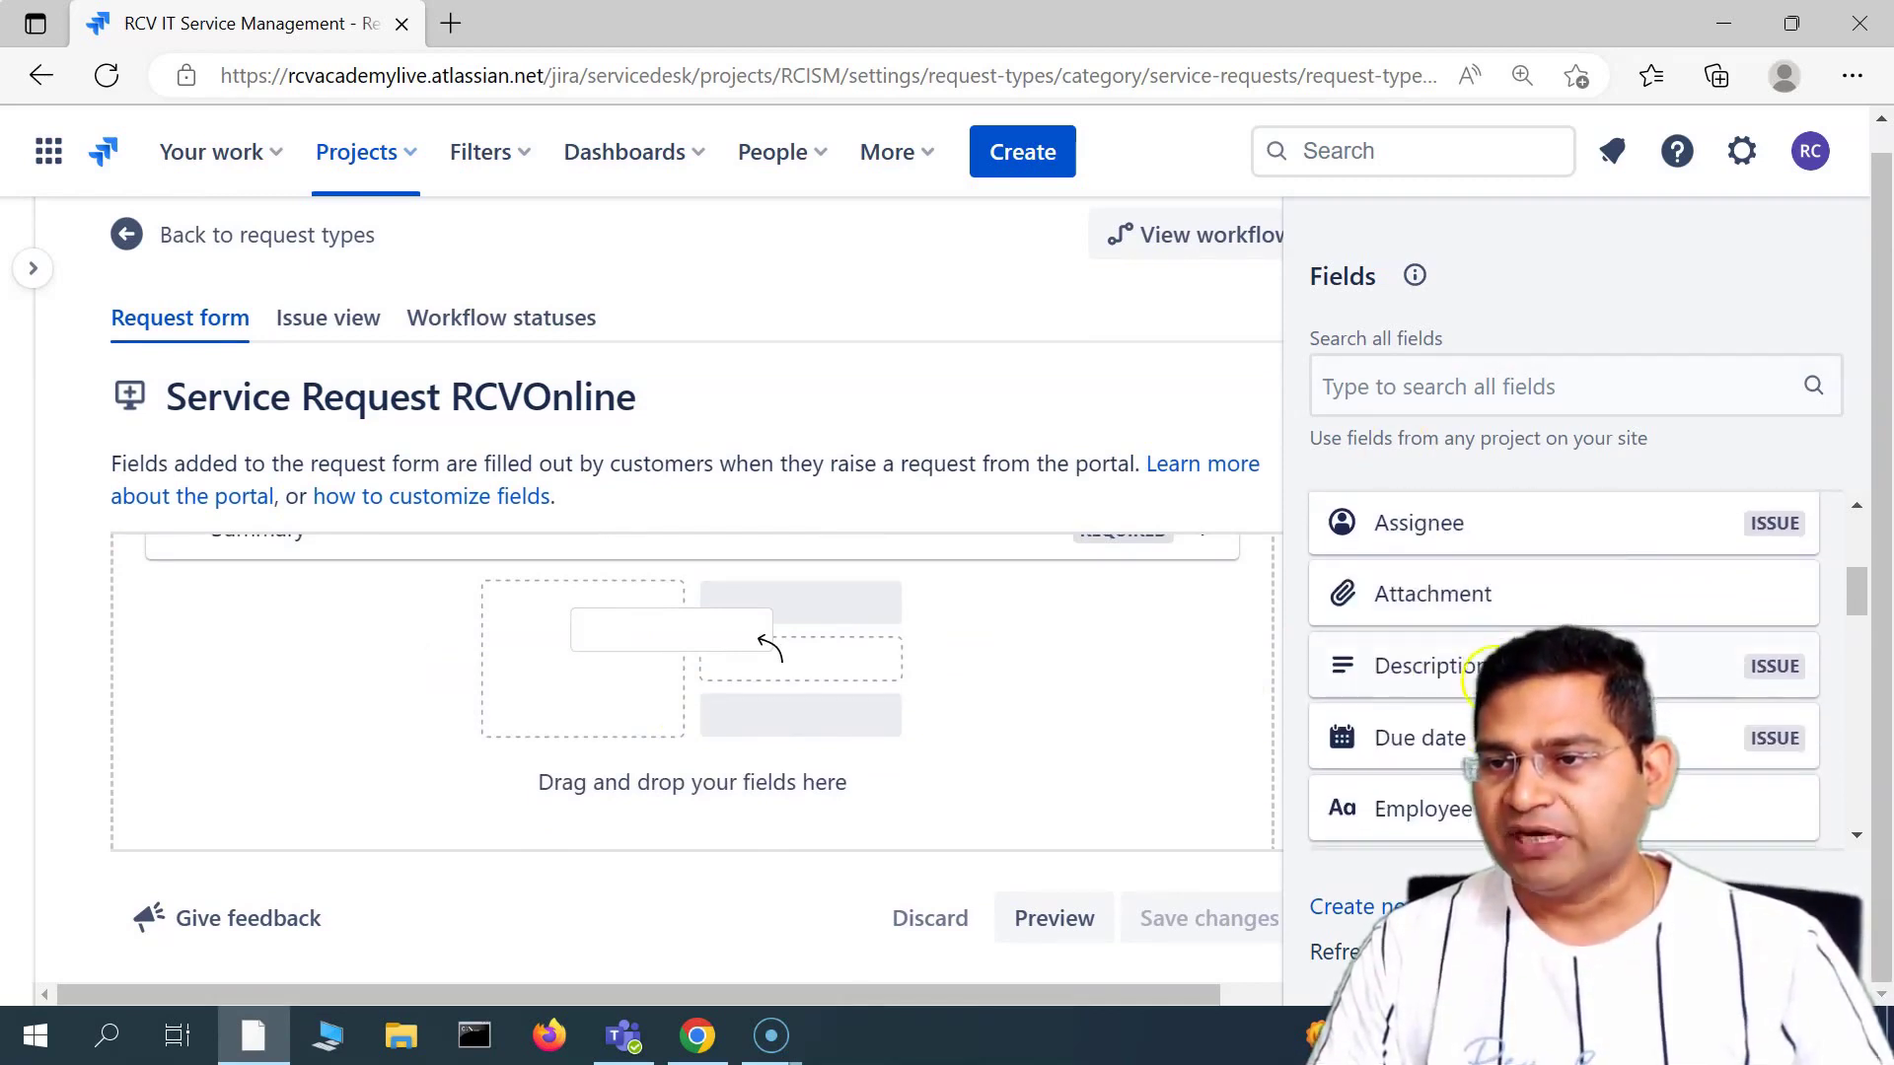
pyautogui.moveTo(737, 672); pyautogui.dragTo(553, 671)
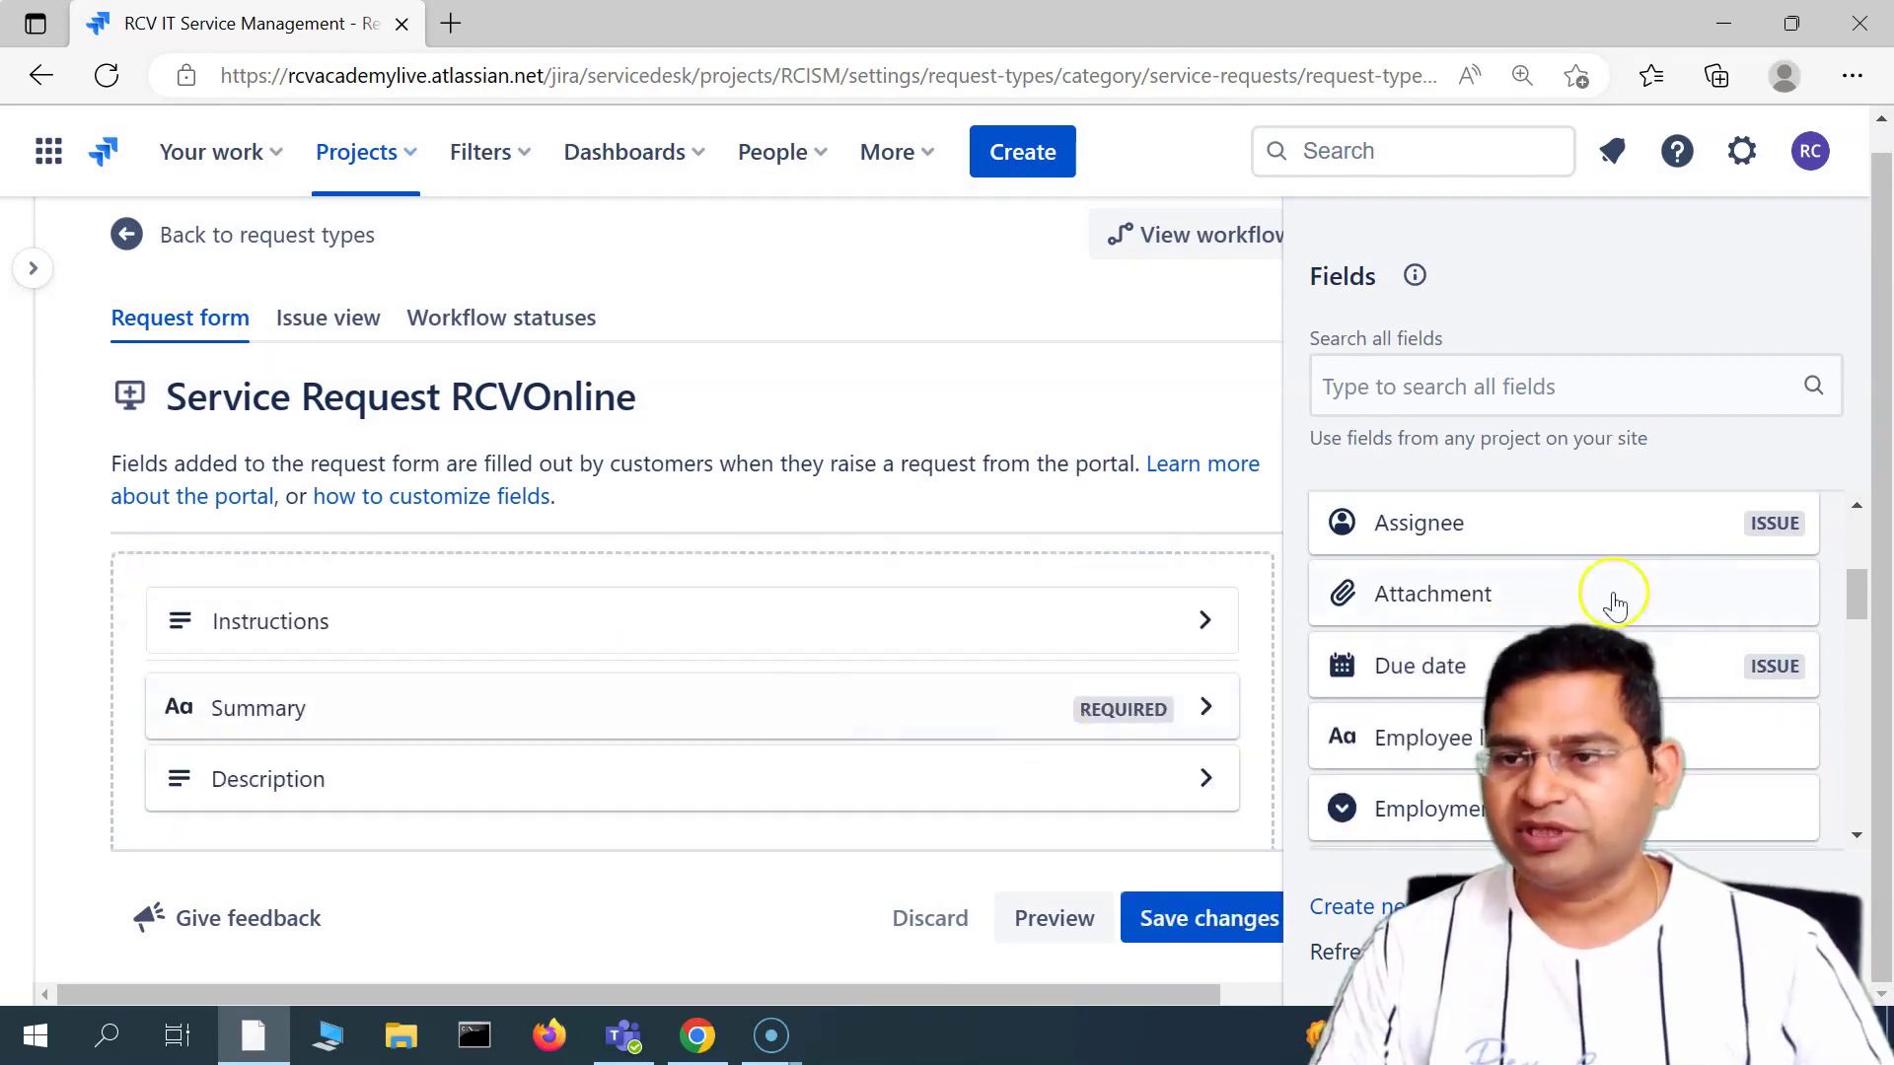
pyautogui.moveTo(1415, 656); pyautogui.dragTo(843, 803)
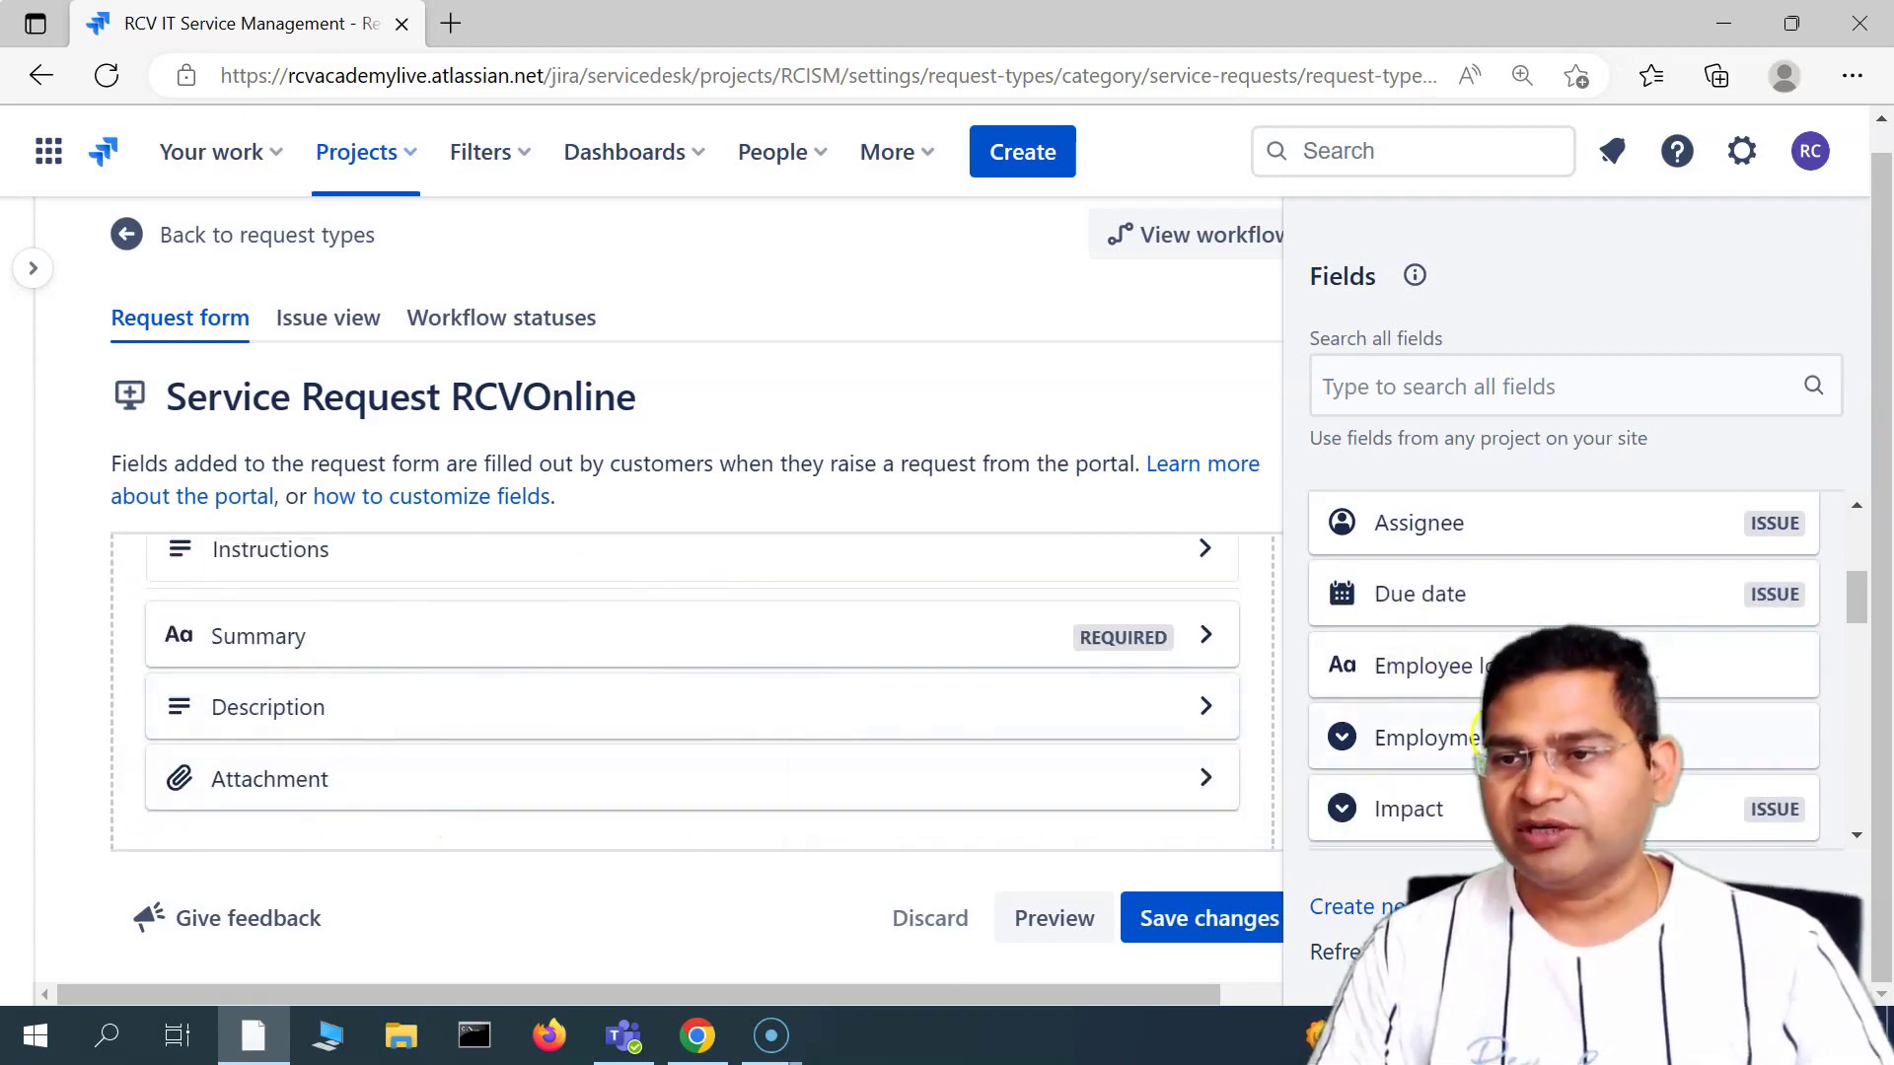
# - Add the Urgency field below Attachment on the request form and save the changes
pyautogui.scroll(-5, 1477, 738)
pyautogui.scroll(-5, 1472, 759)
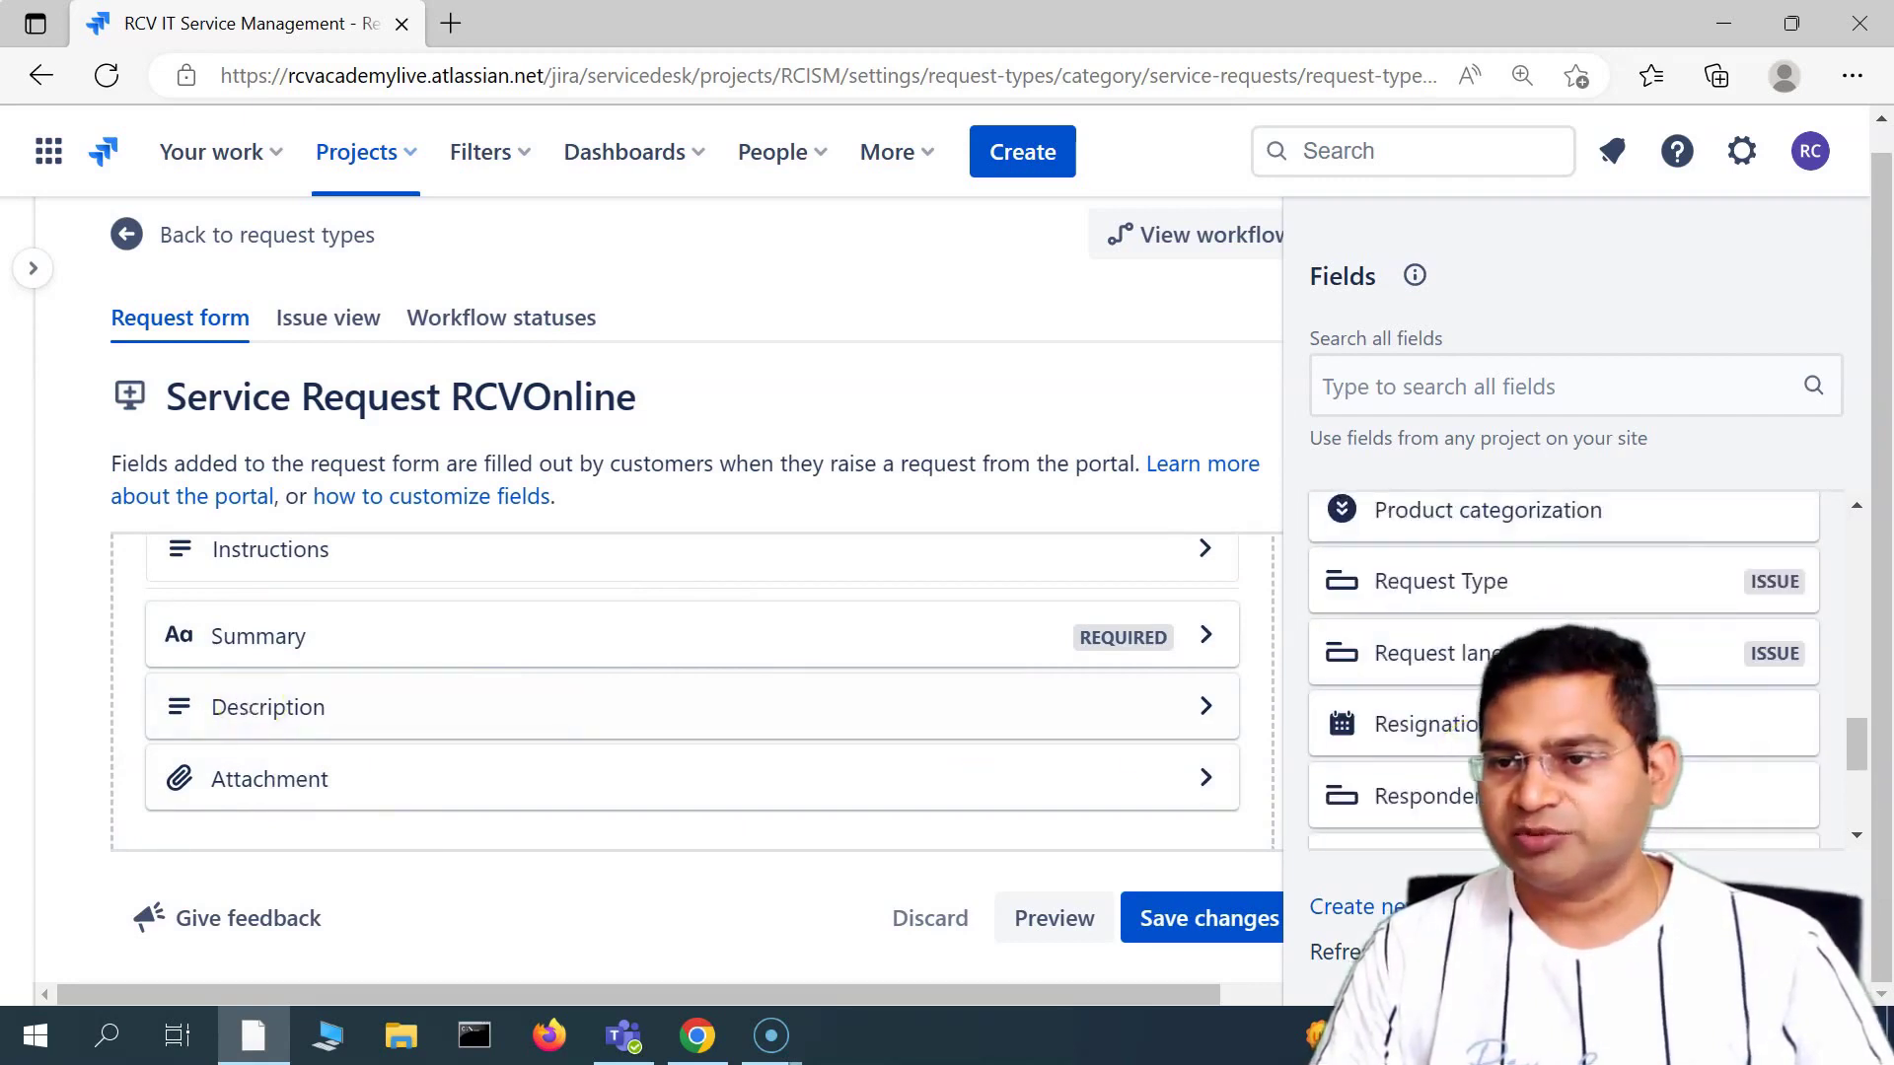
pyautogui.scroll(-5, 1563, 671)
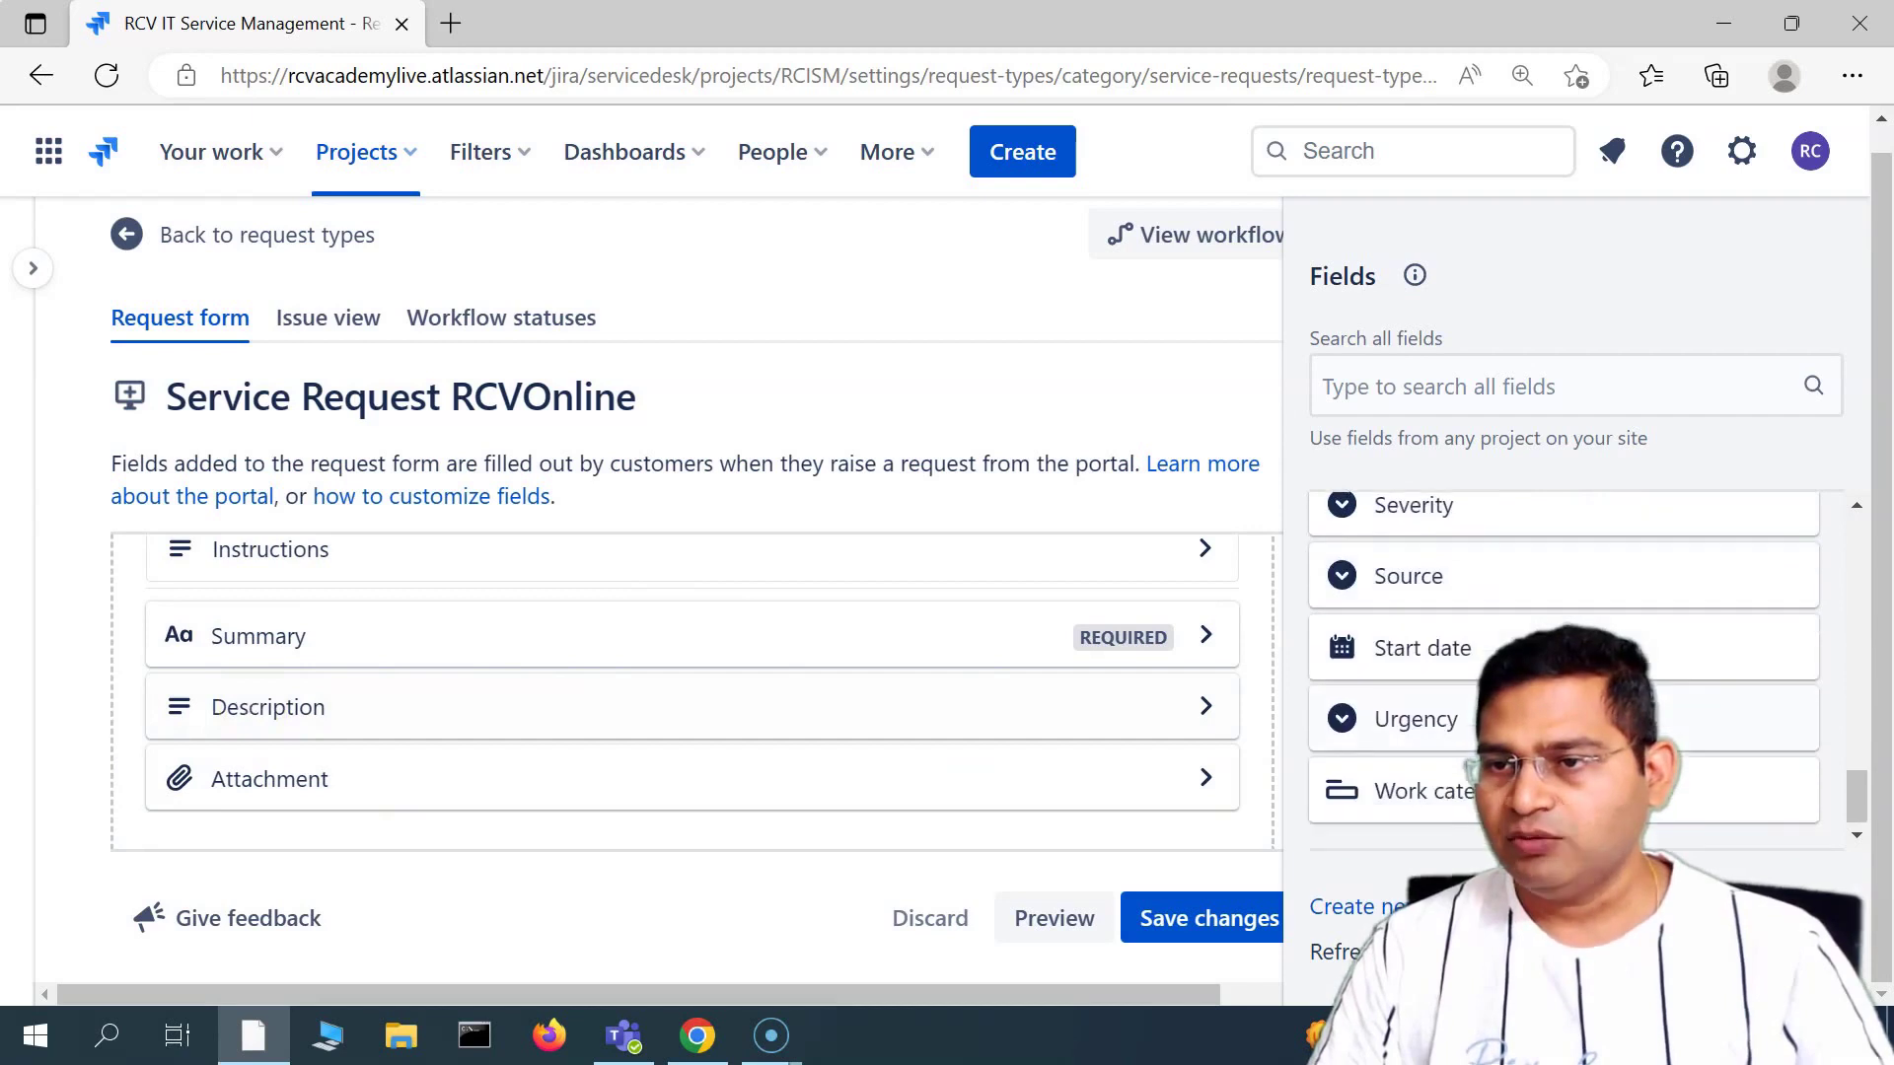
pyautogui.moveTo(1238, 755); pyautogui.dragTo(524, 795)
pyautogui.scroll(3, 1027, 760)
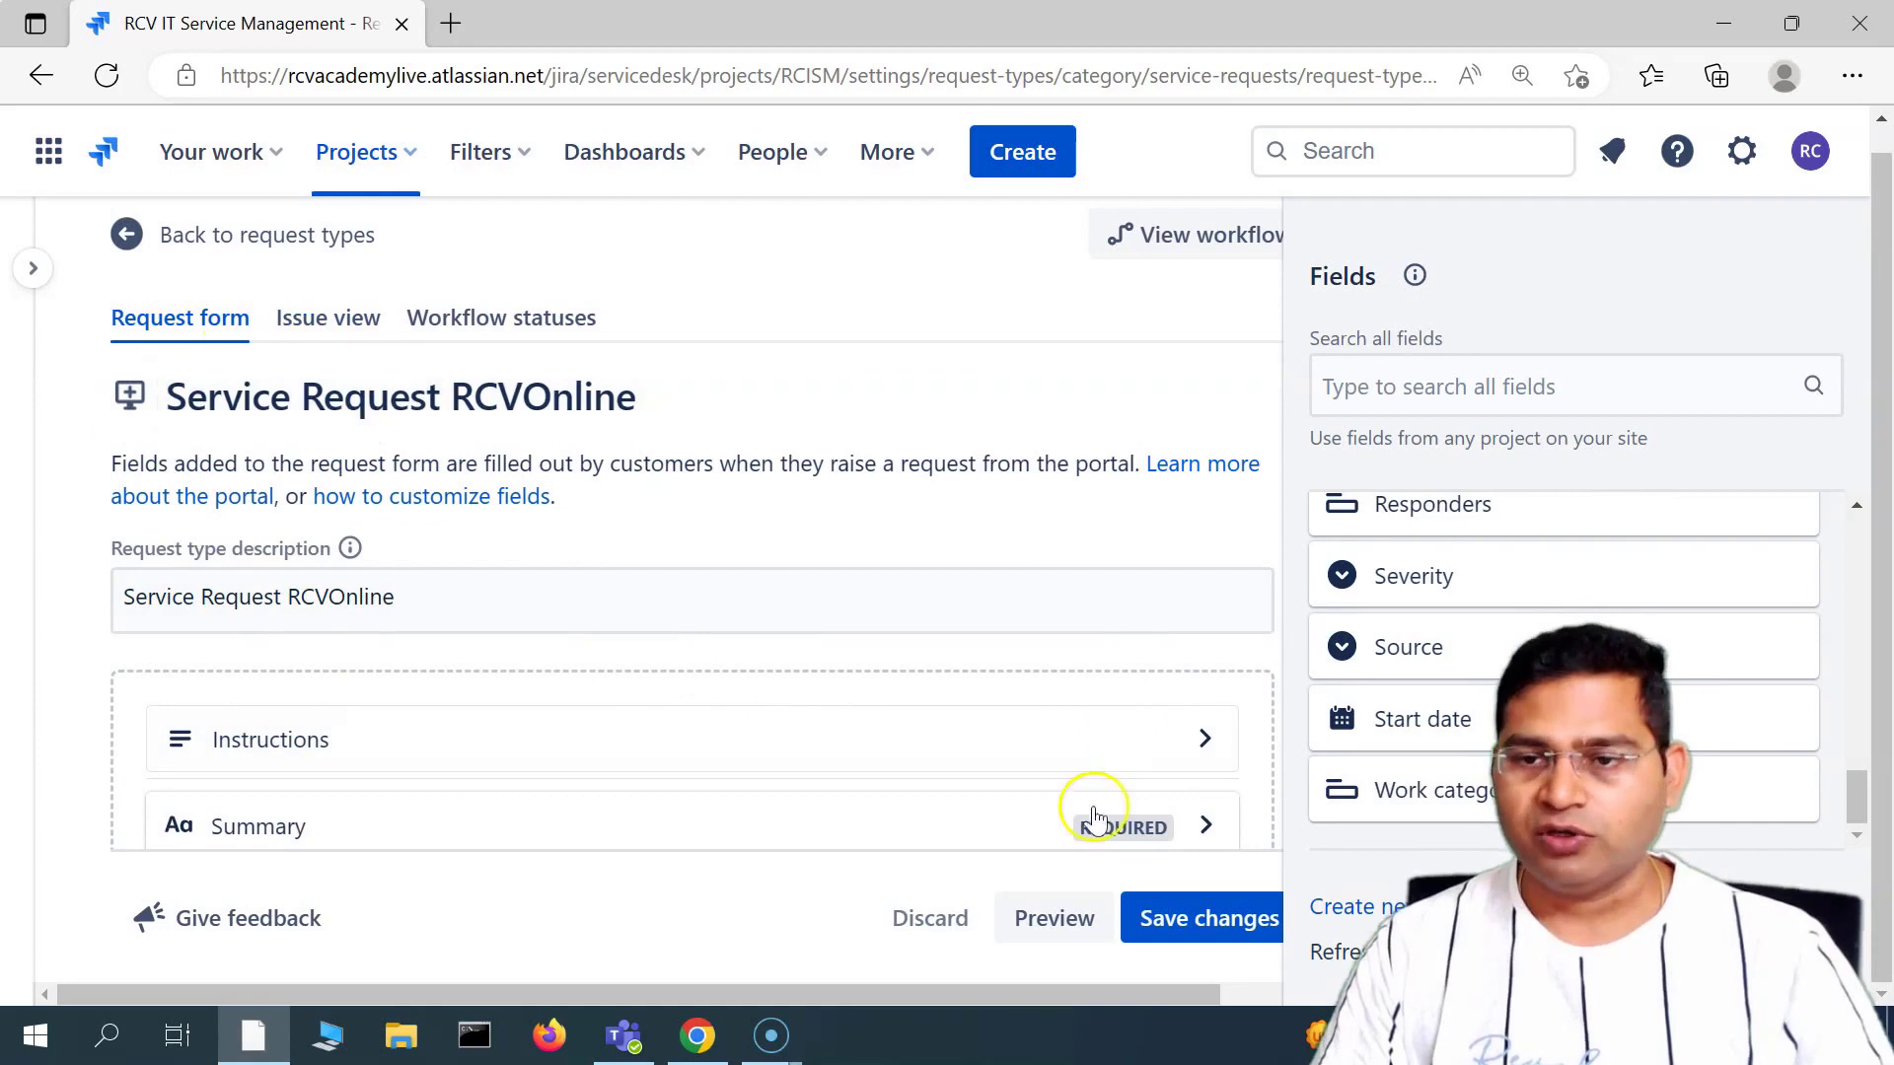
pyautogui.scroll(-1, 732, 646)
pyautogui.scroll(-3, 732, 646)
pyautogui.click(1213, 922)
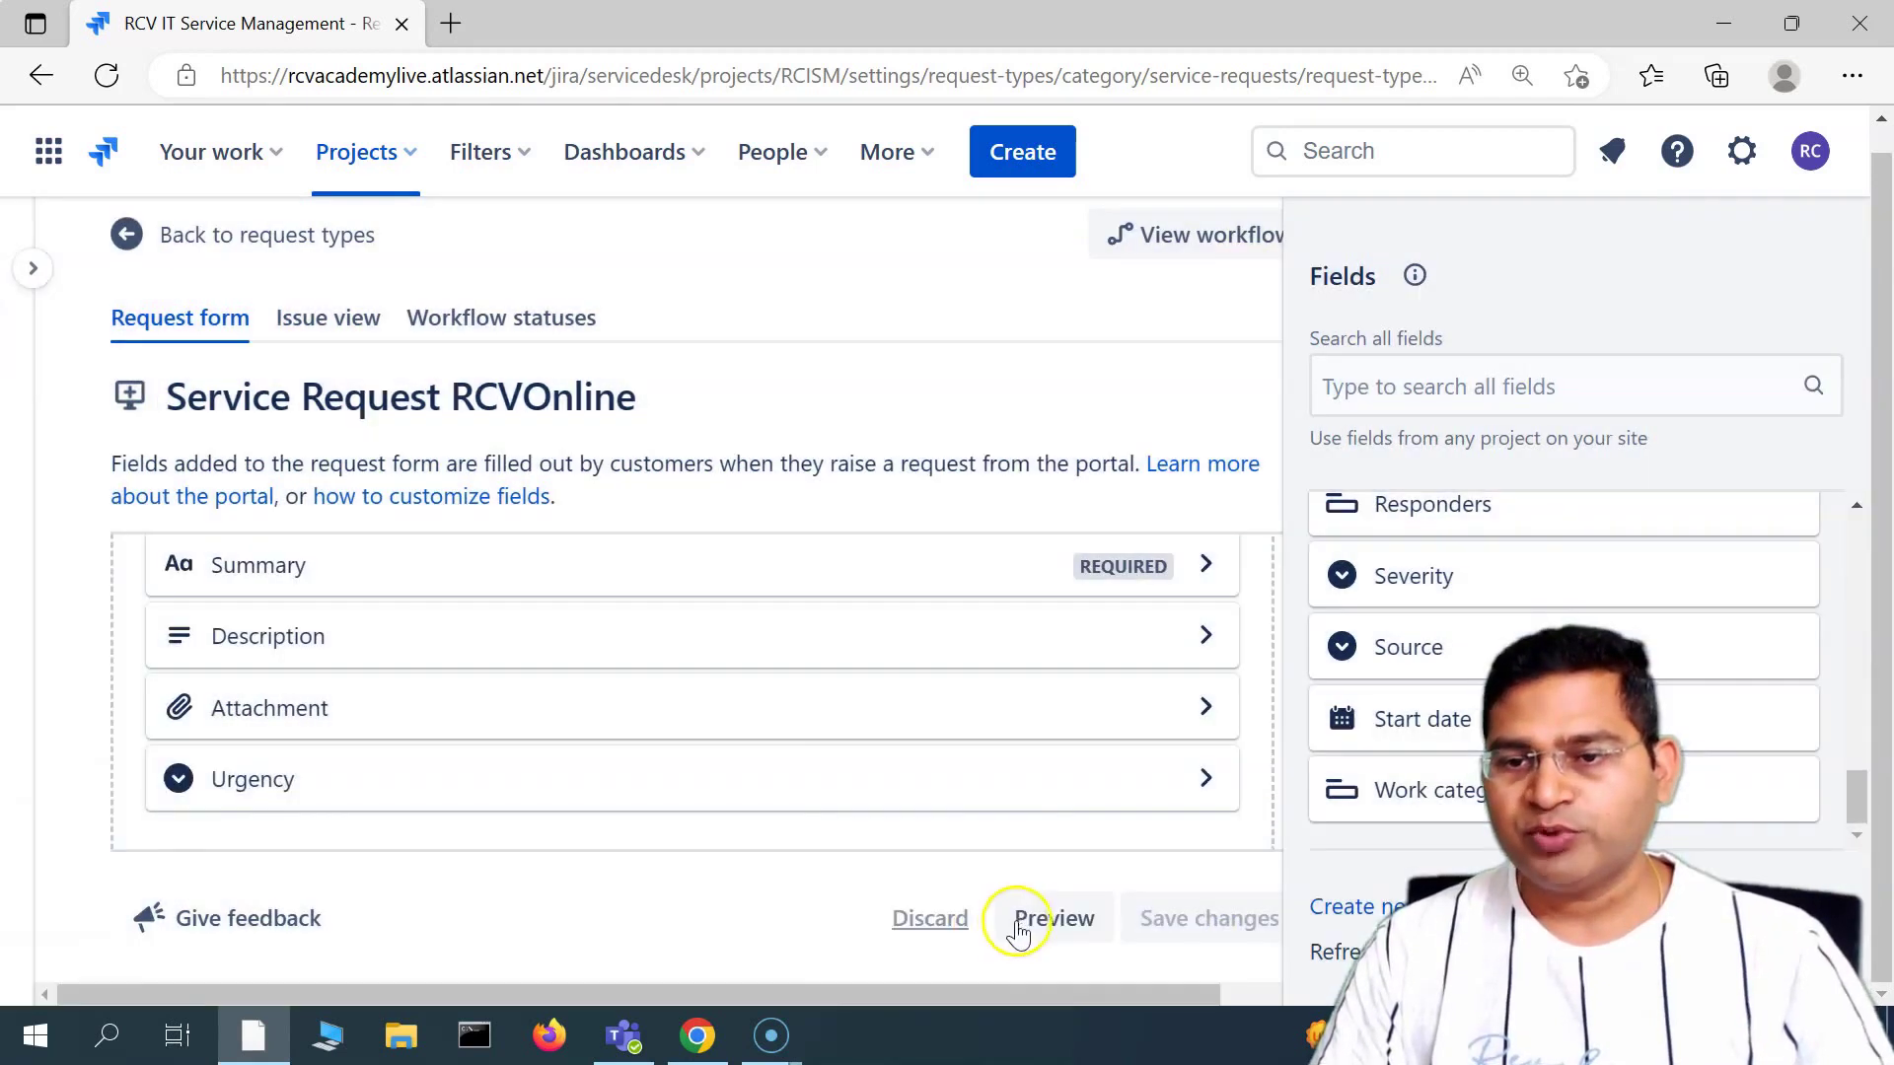
# - Preview the Service Request RCVOnline form in the customer portal and review its title and fields
pyautogui.click(740, 762)
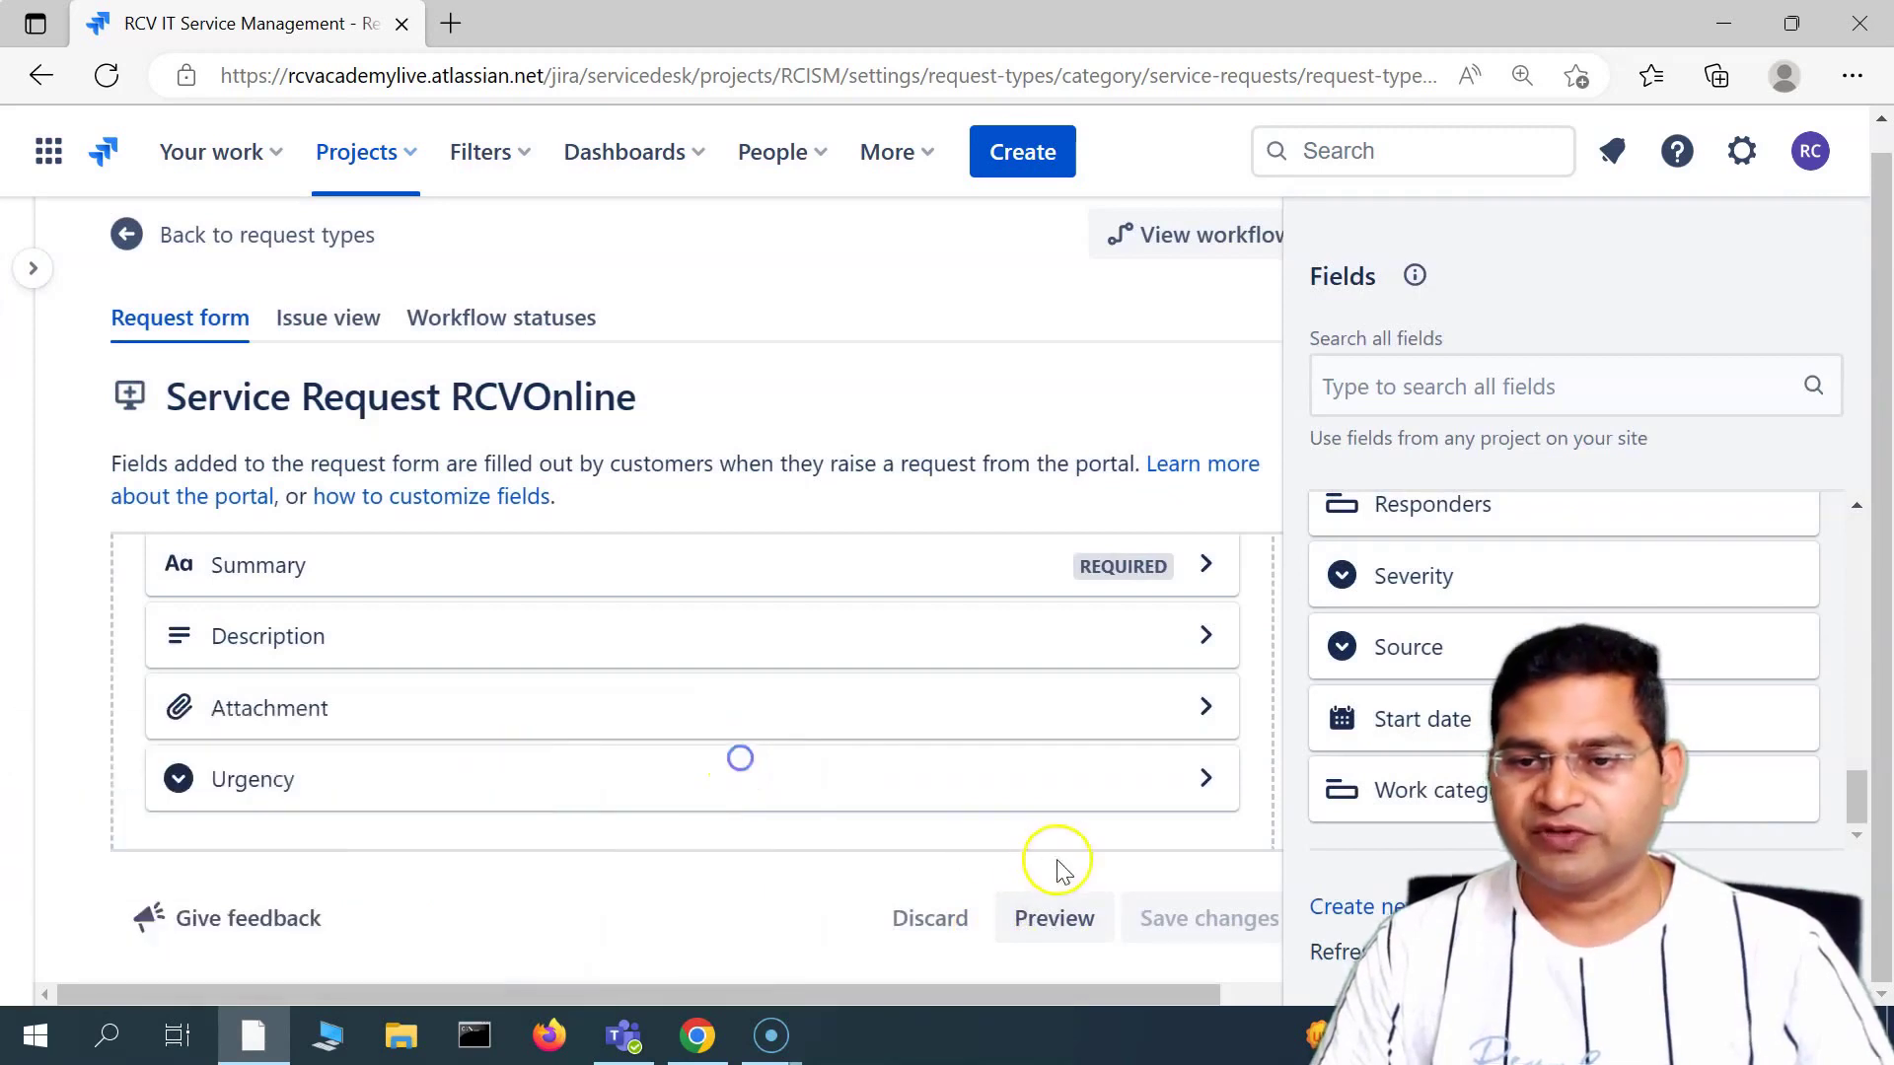
pyautogui.click(1063, 921)
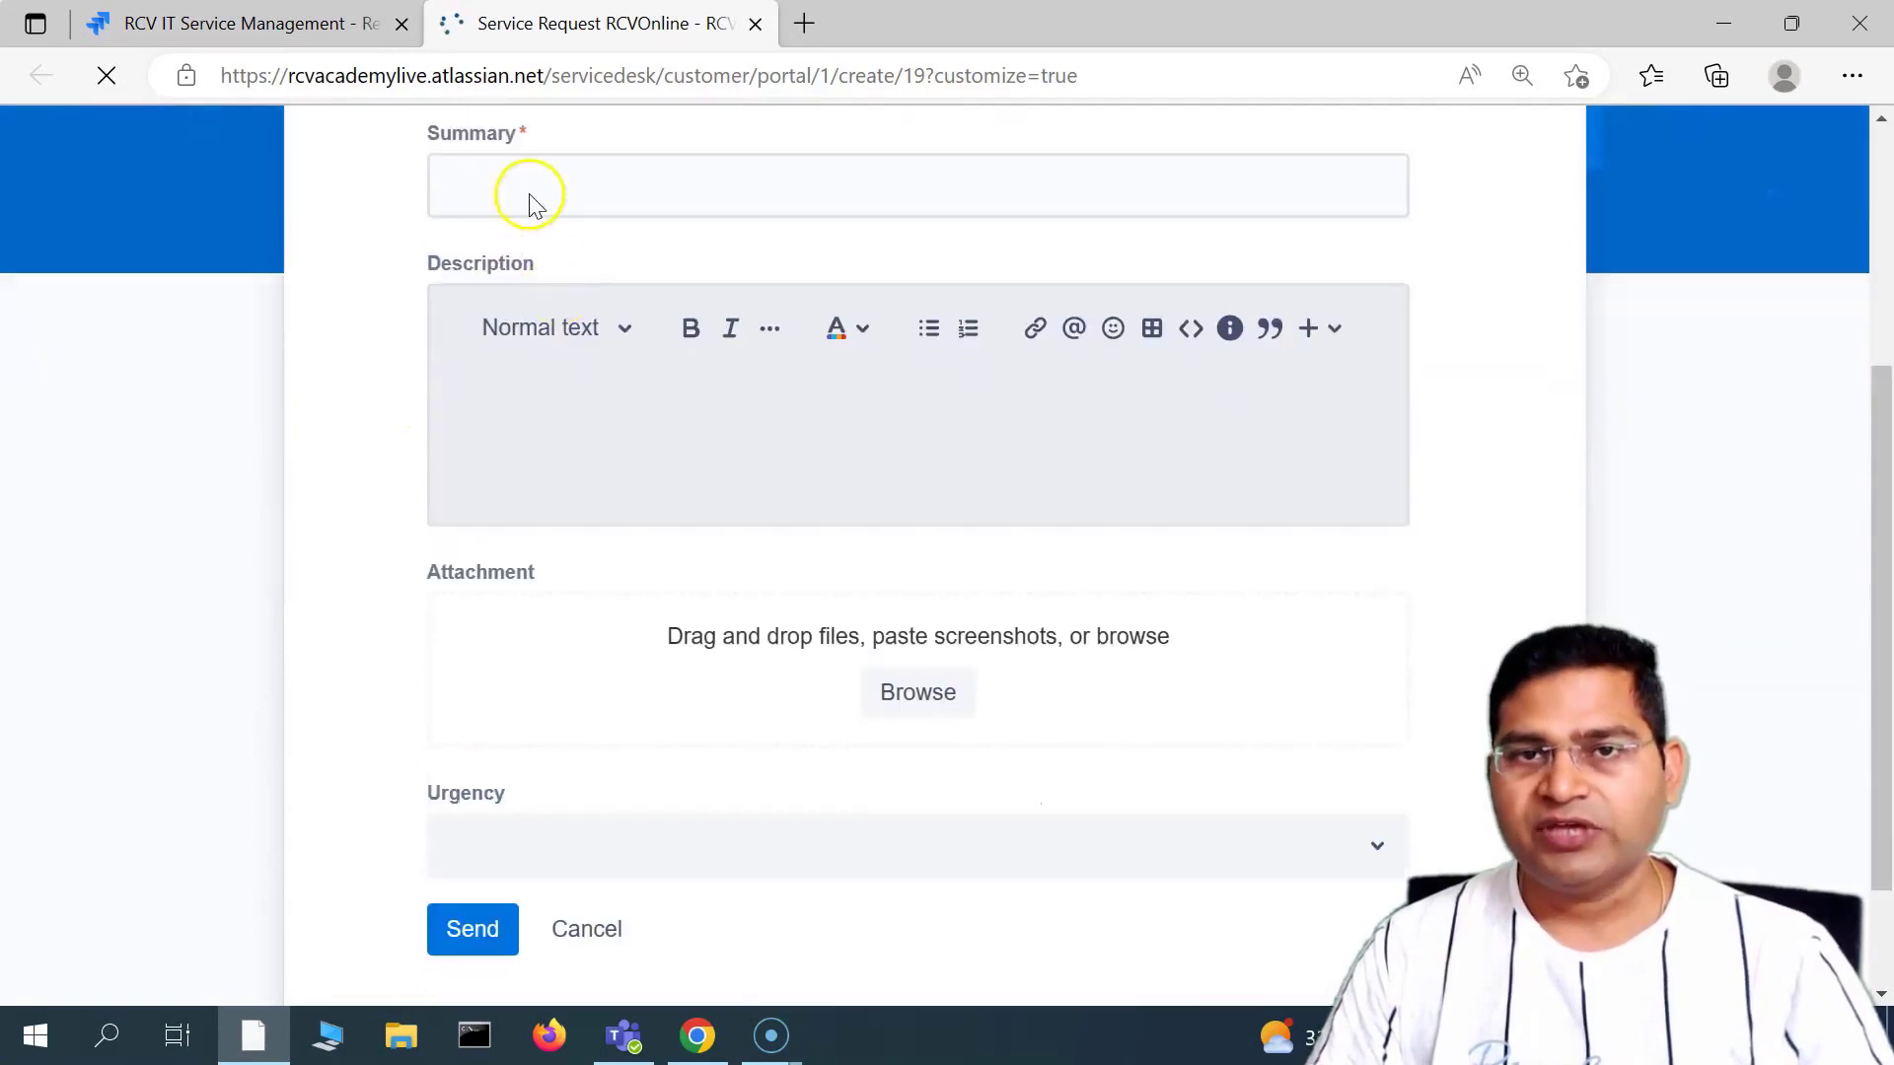
pyautogui.scroll(-1, 703, 693)
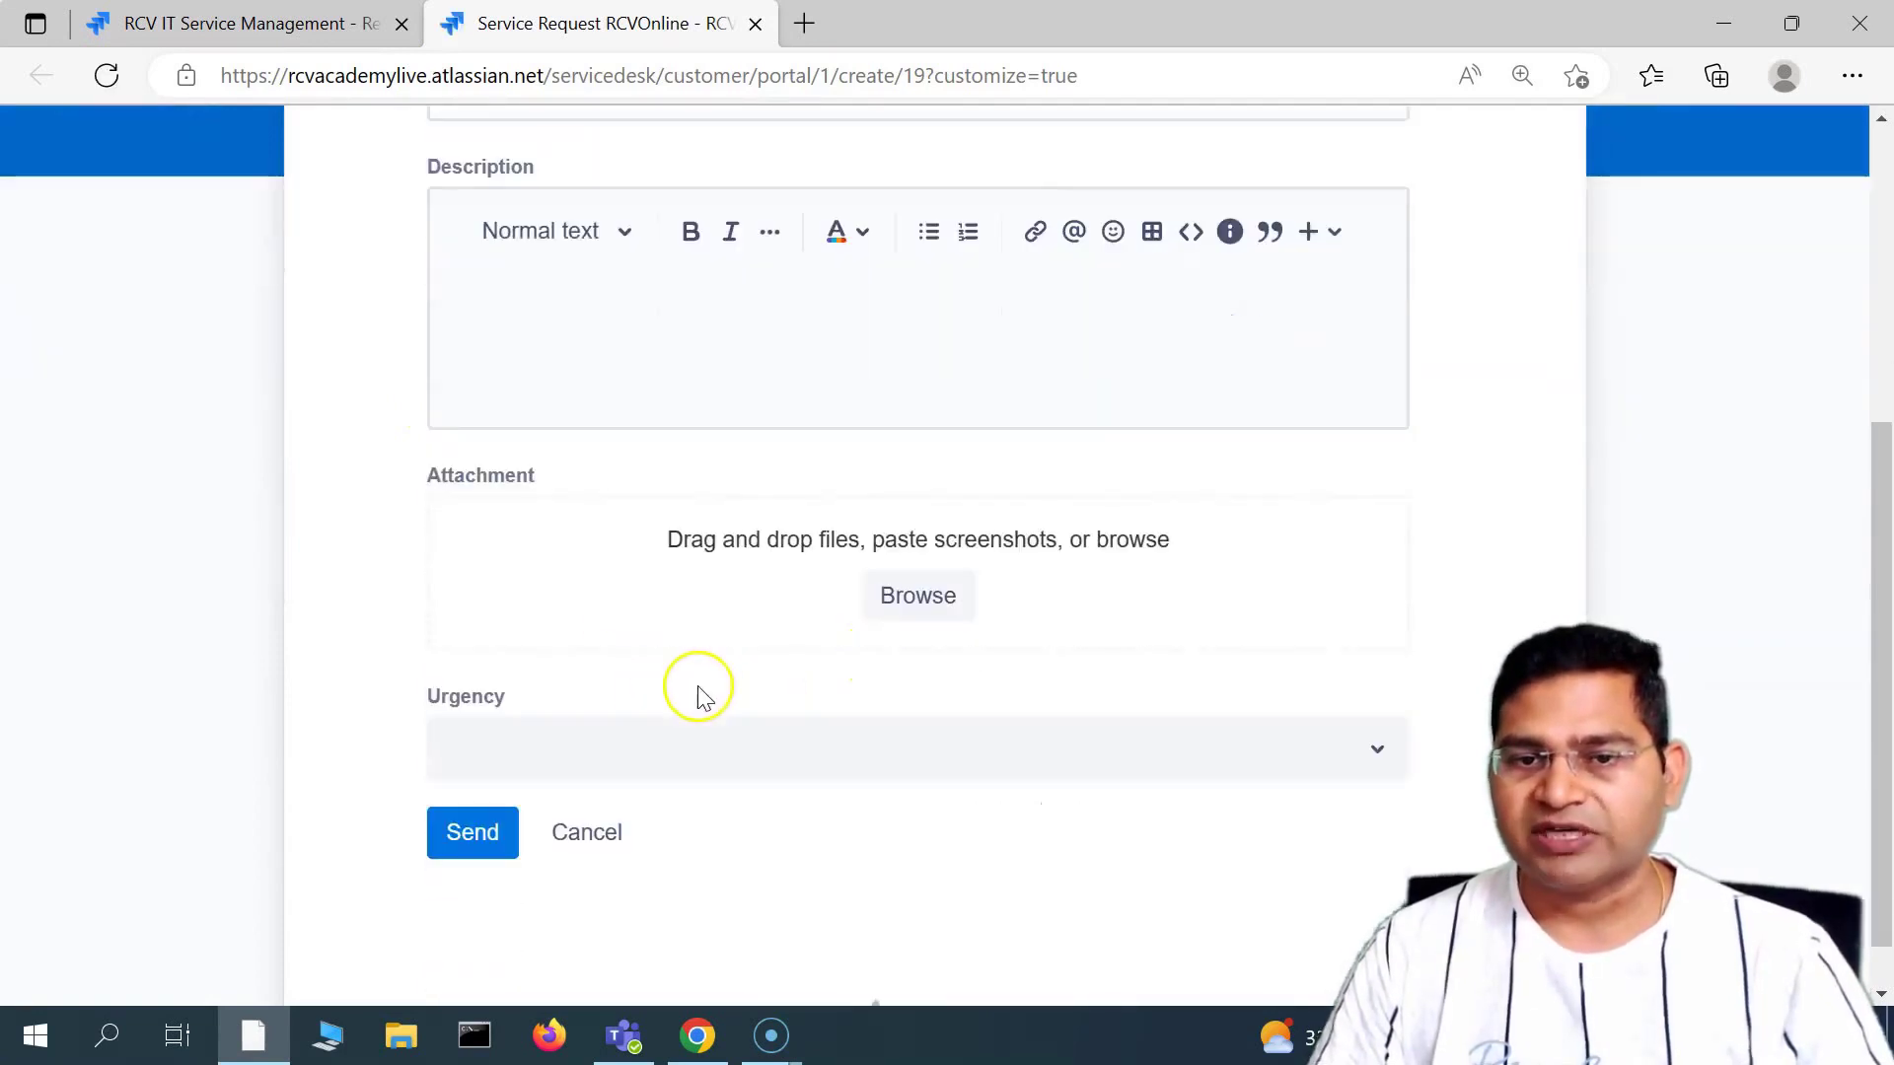
pyautogui.scroll(-1, 703, 693)
pyautogui.click(655, 720)
pyautogui.click(365, 735)
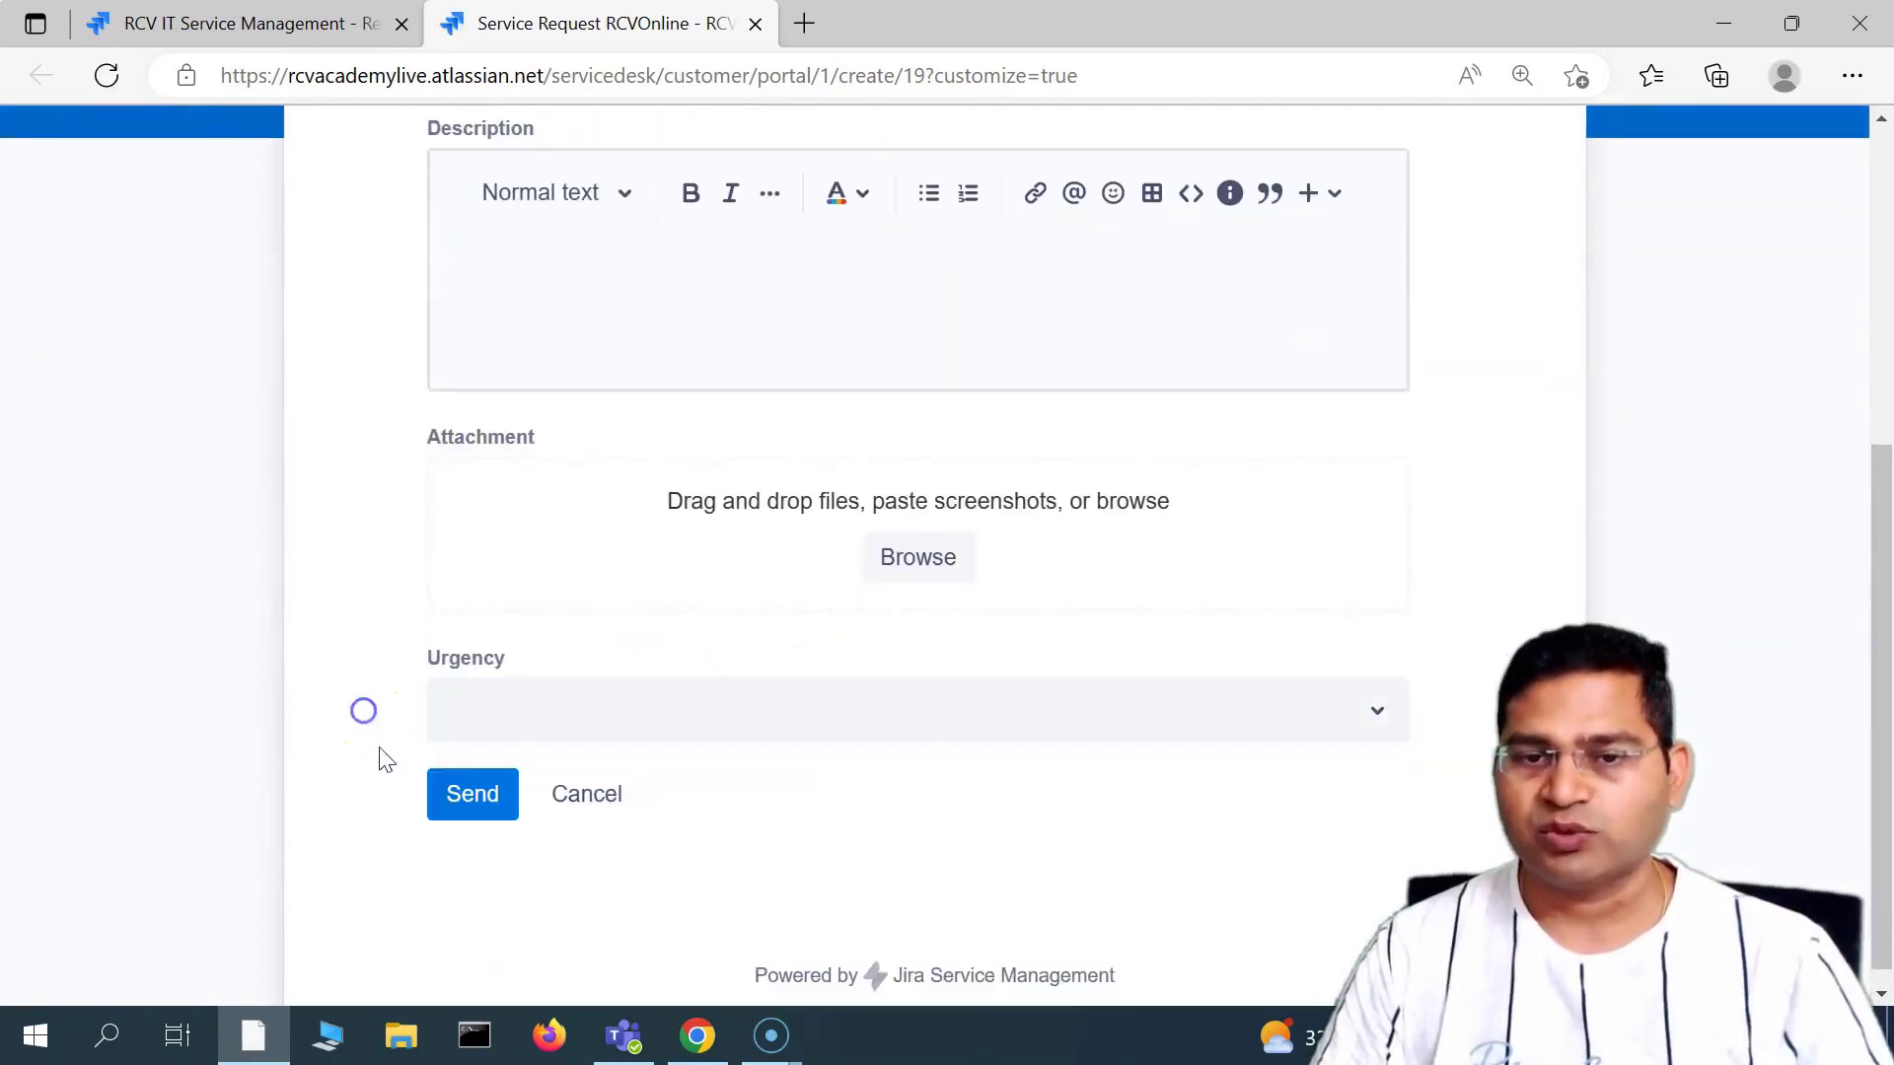
pyautogui.scroll(-1, 898, 821)
pyautogui.scroll(5, 846, 856)
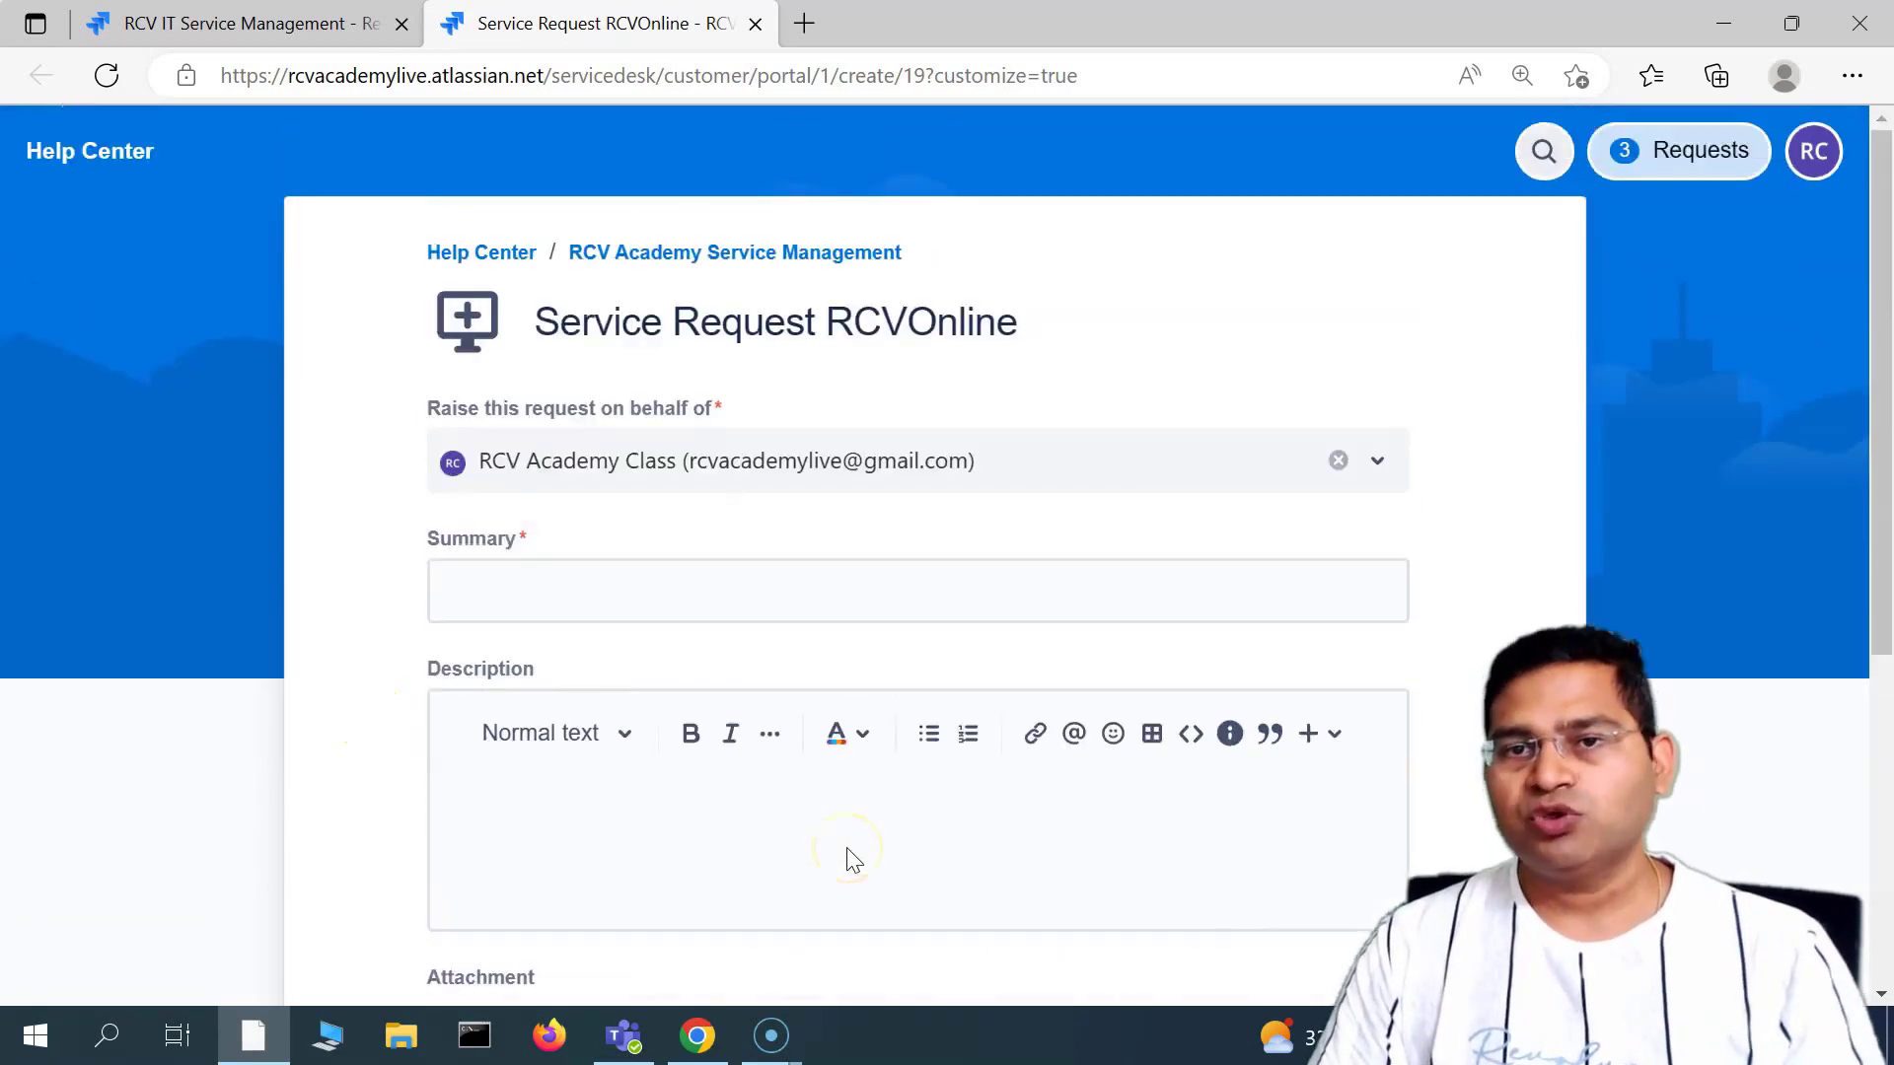
pyautogui.moveTo(538, 321); pyautogui.dragTo(1009, 322)
pyautogui.click(1052, 325)
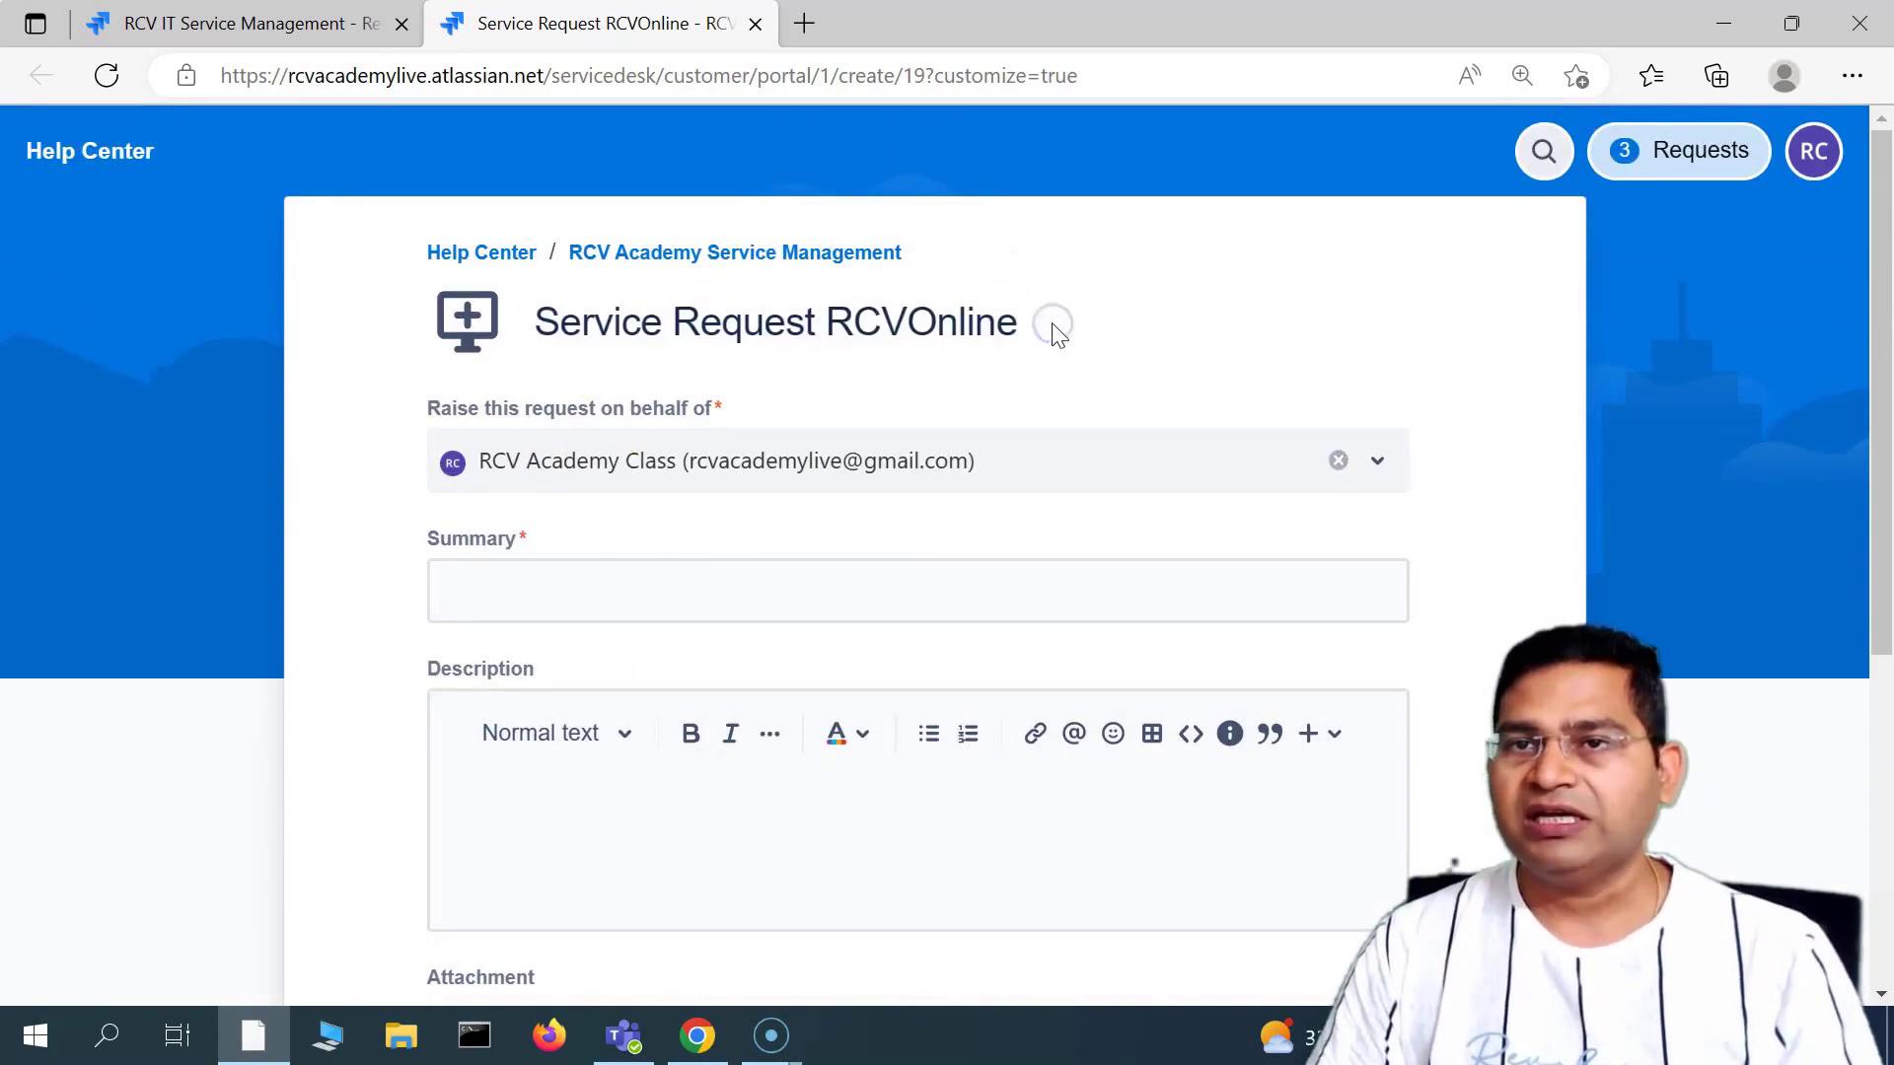
# - Open the workflow of the Service Request RCVOnline request type from its editor and examine the statuses and transitions
pyautogui.click(296, 23)
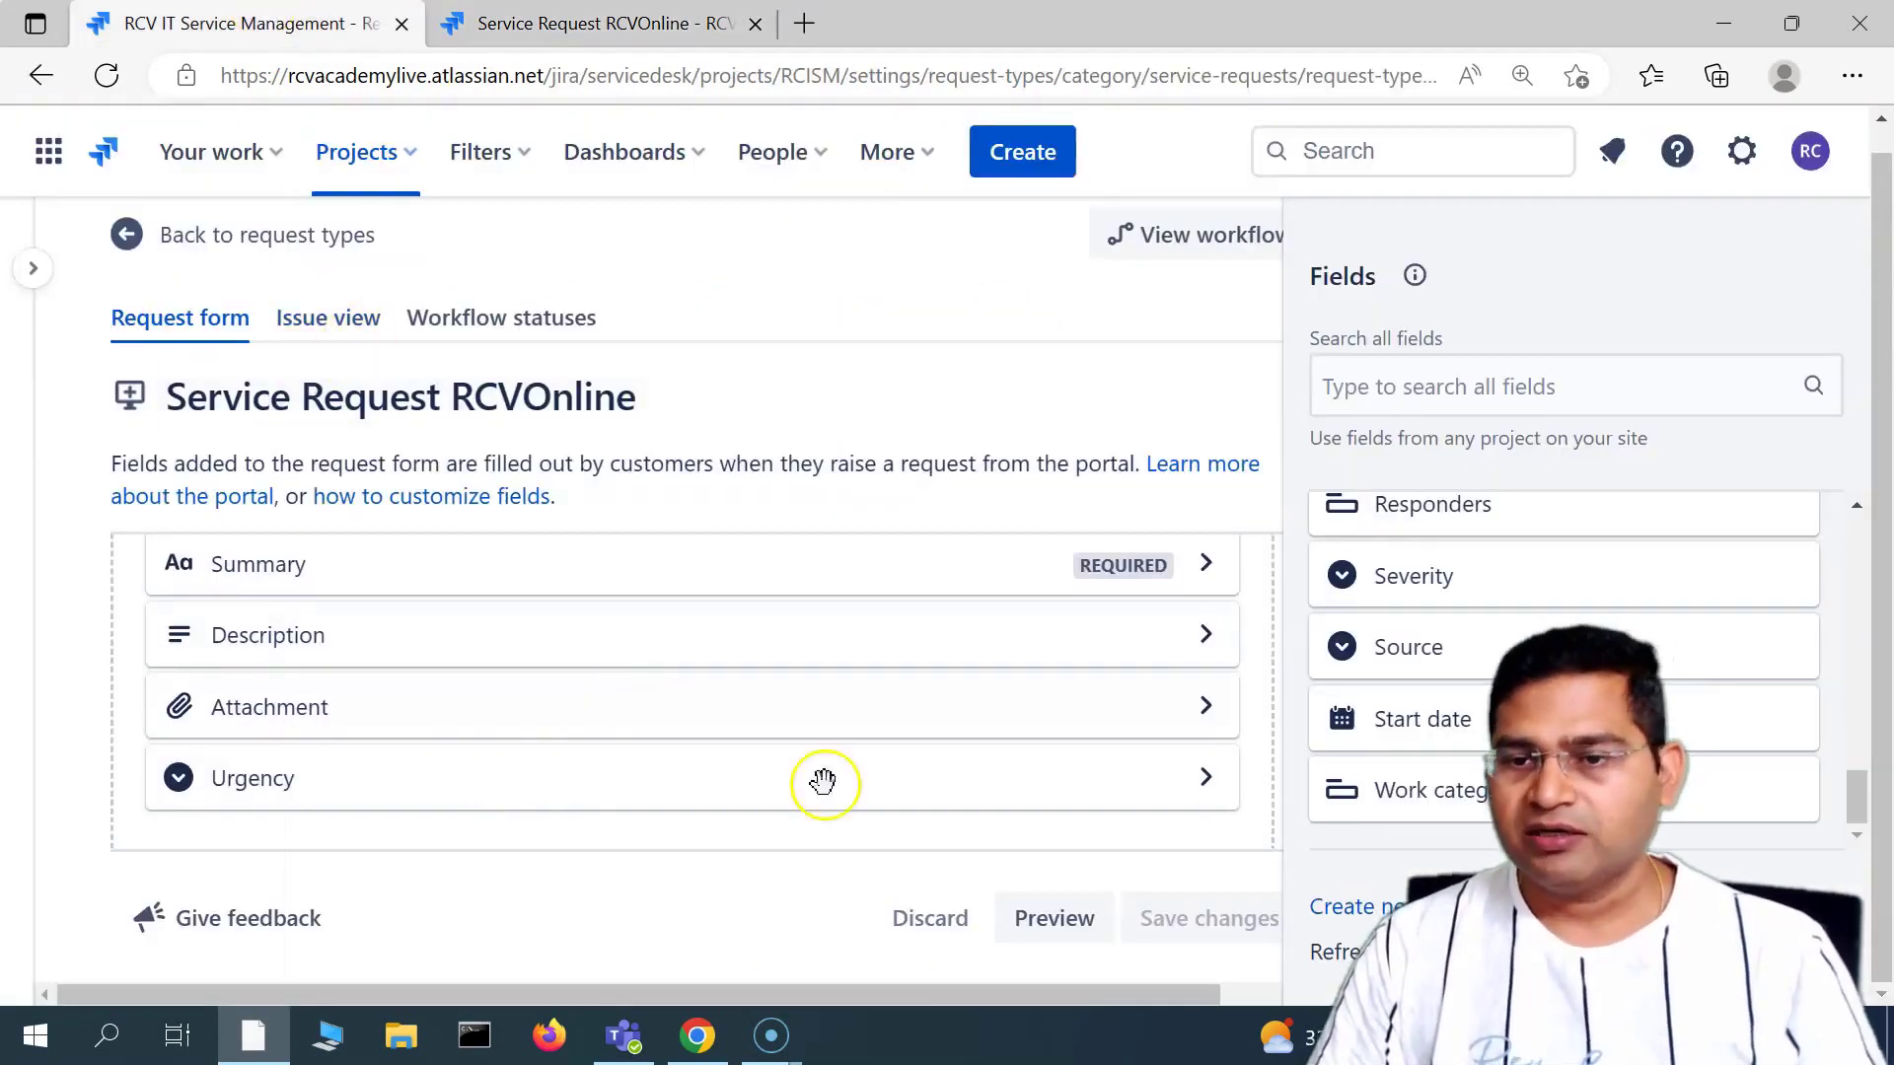
pyautogui.scroll(2, 646, 706)
pyautogui.scroll(1, 622, 384)
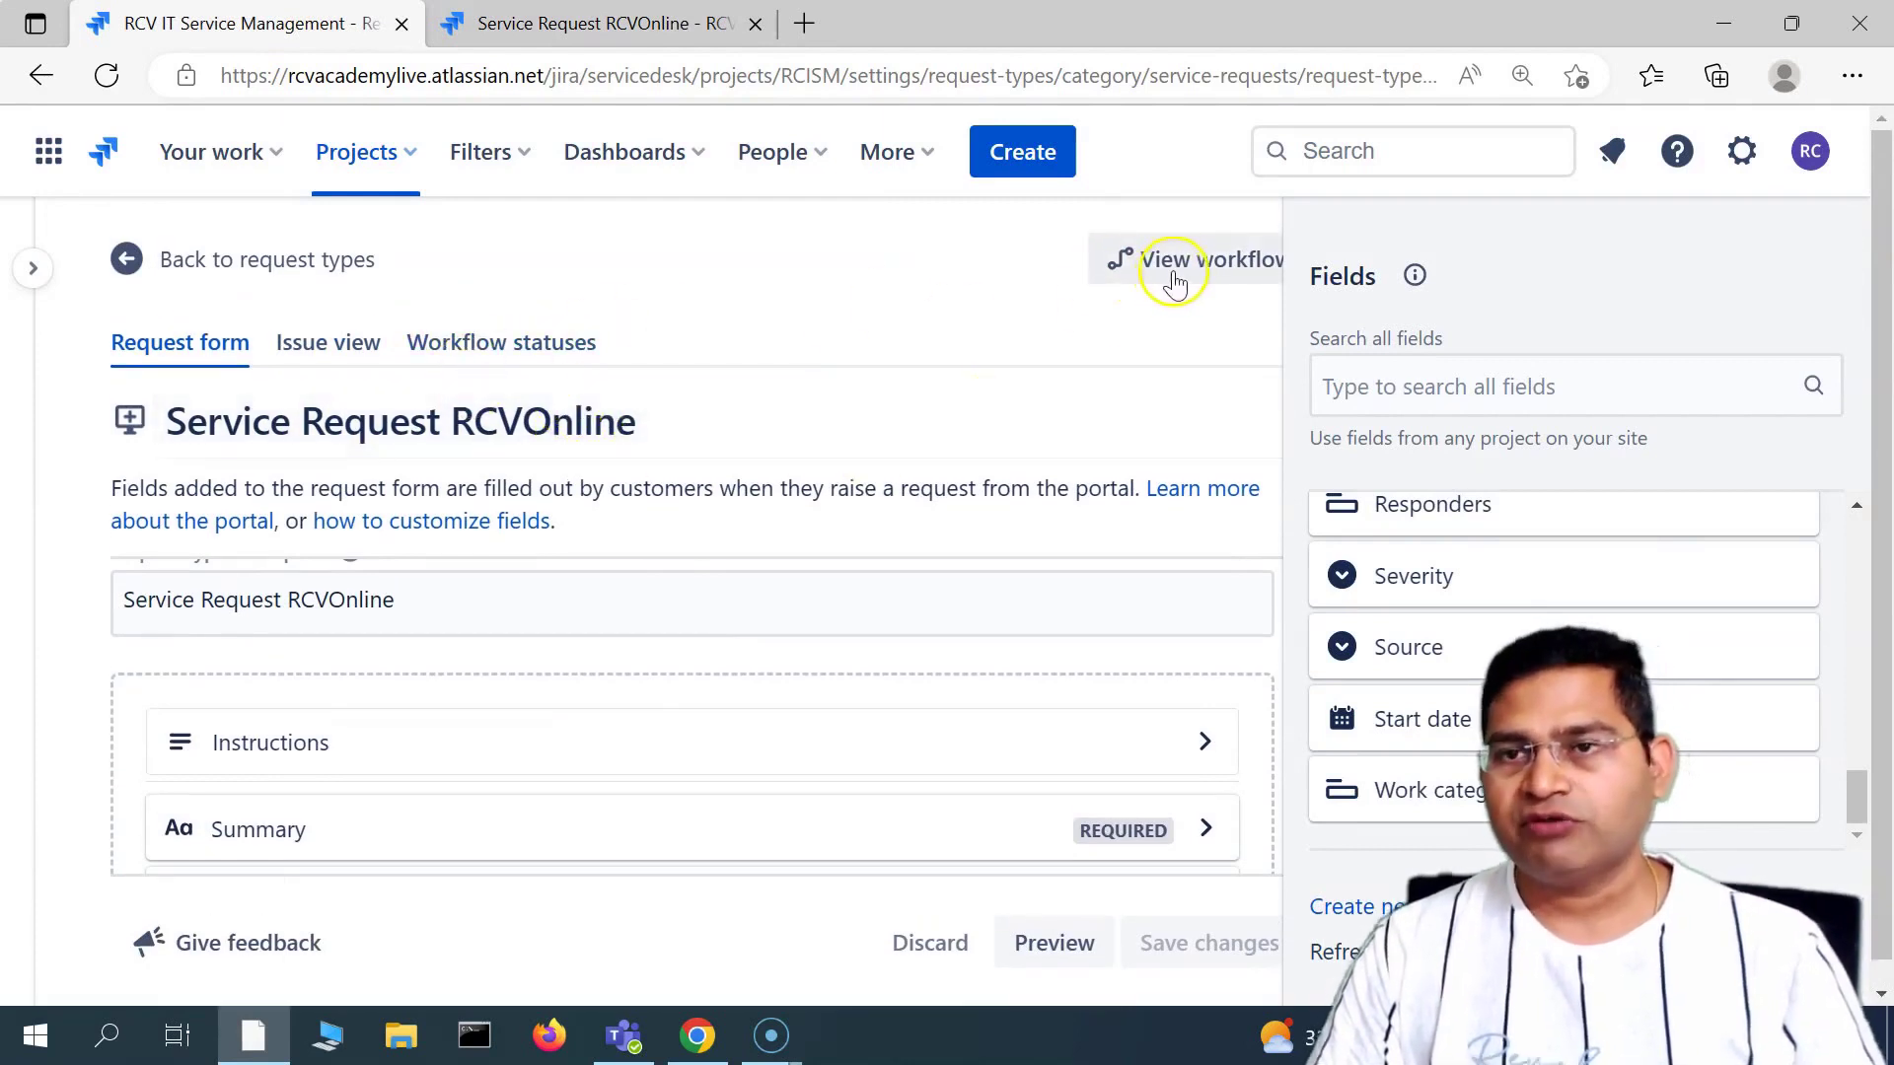
pyautogui.click(1229, 254)
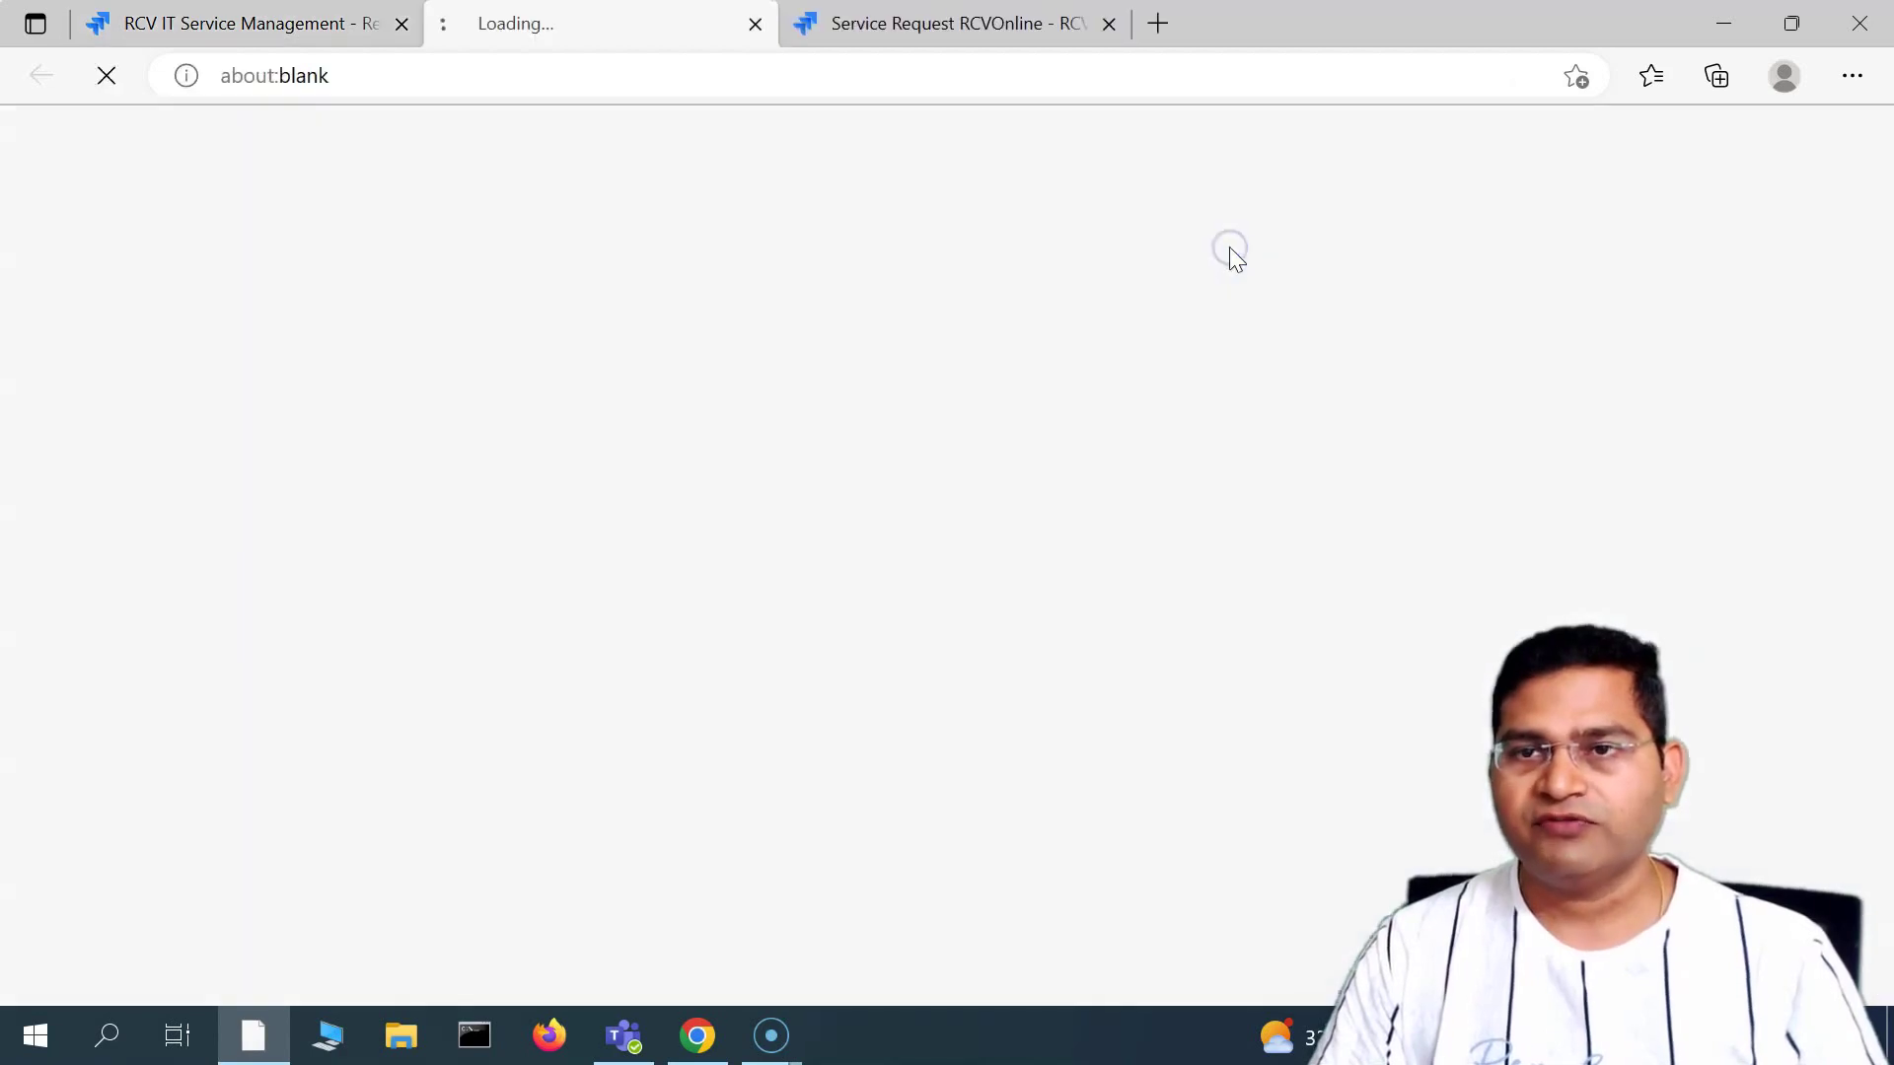
pyautogui.click(294, 25)
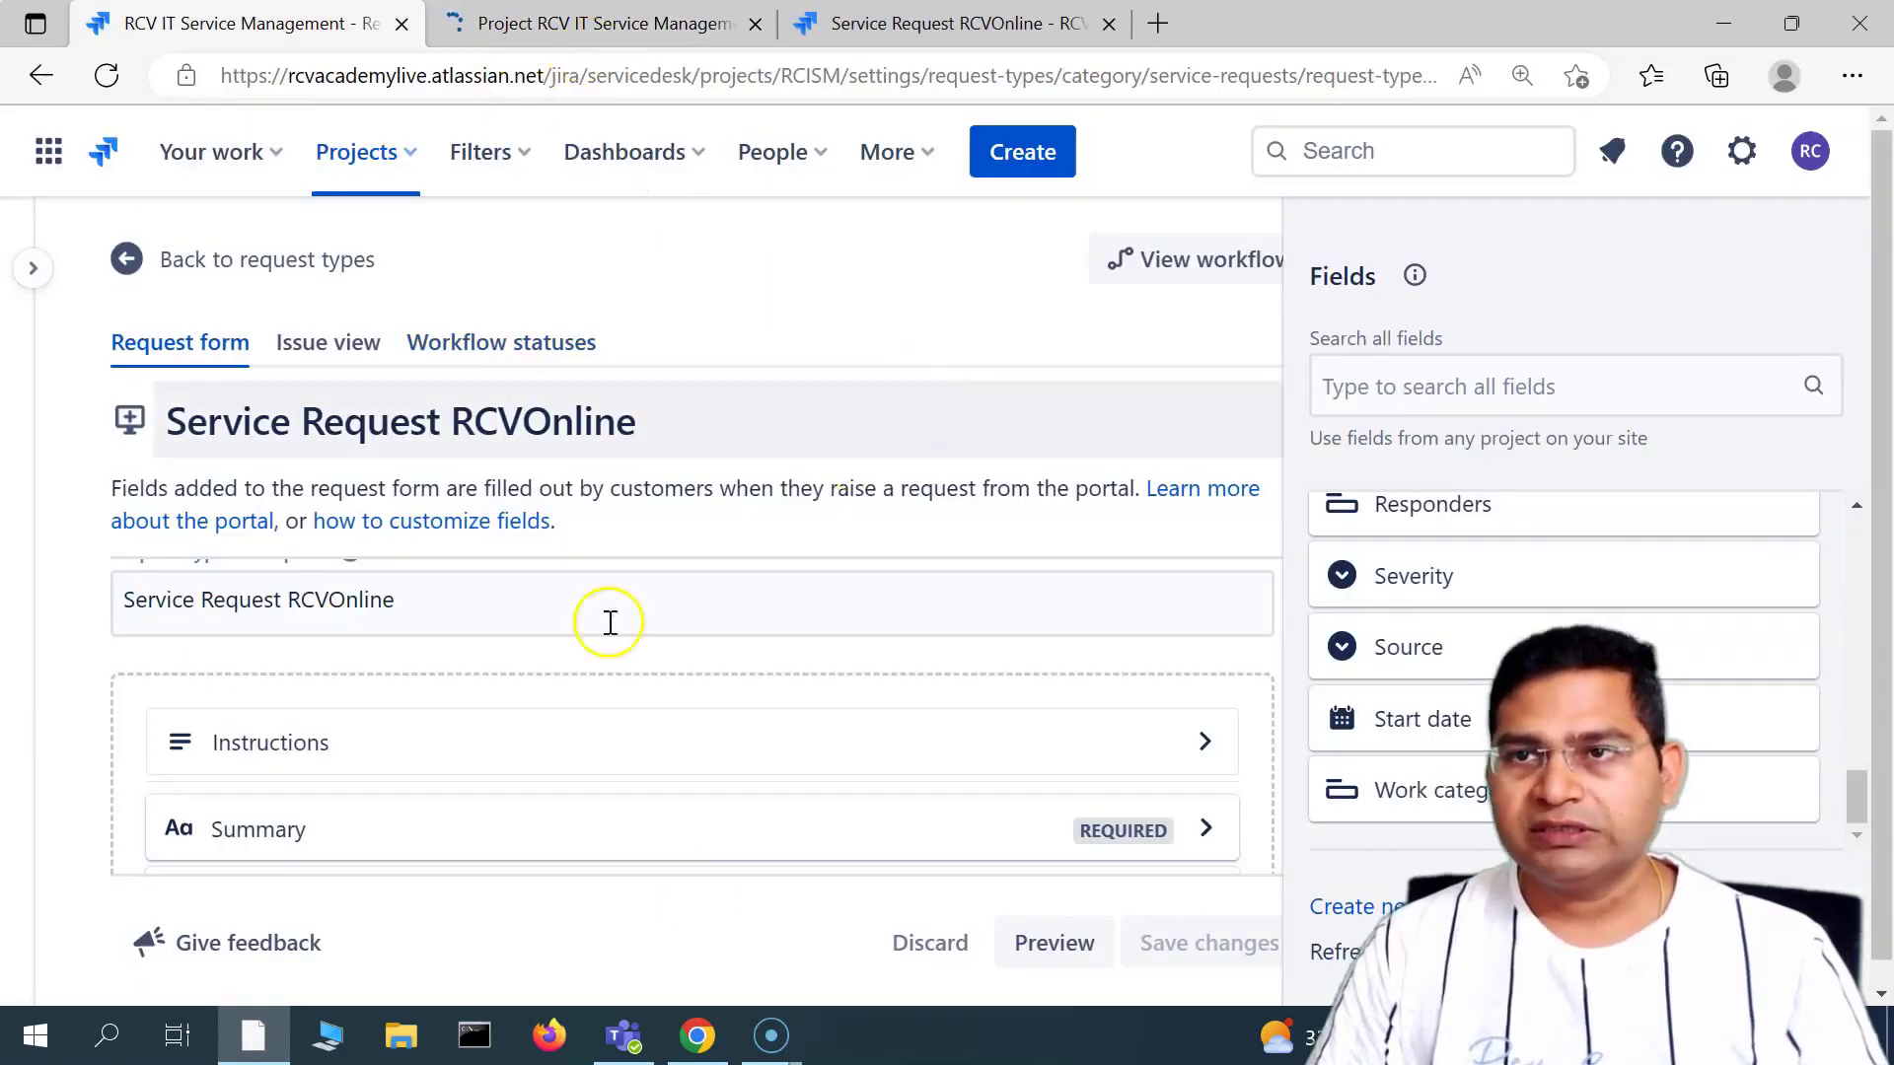
pyautogui.click(631, 23)
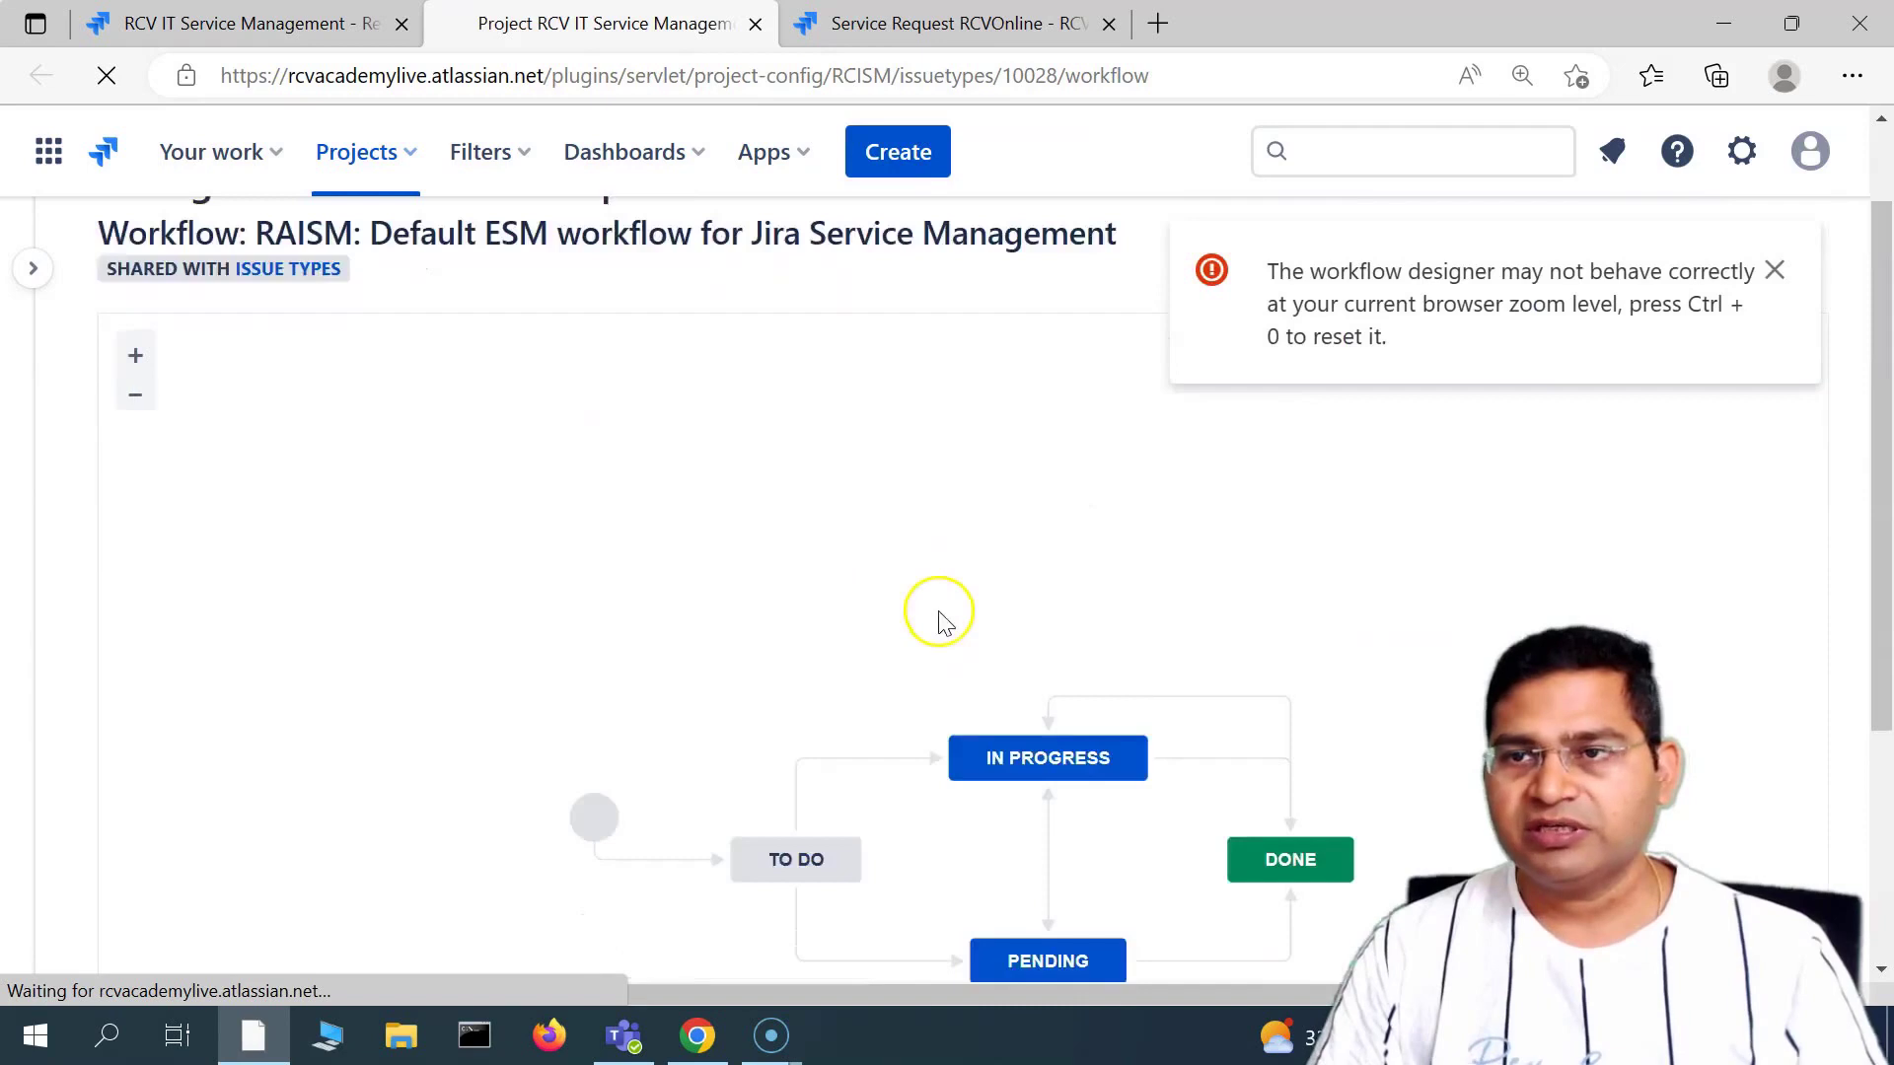
pyautogui.click(1774, 269)
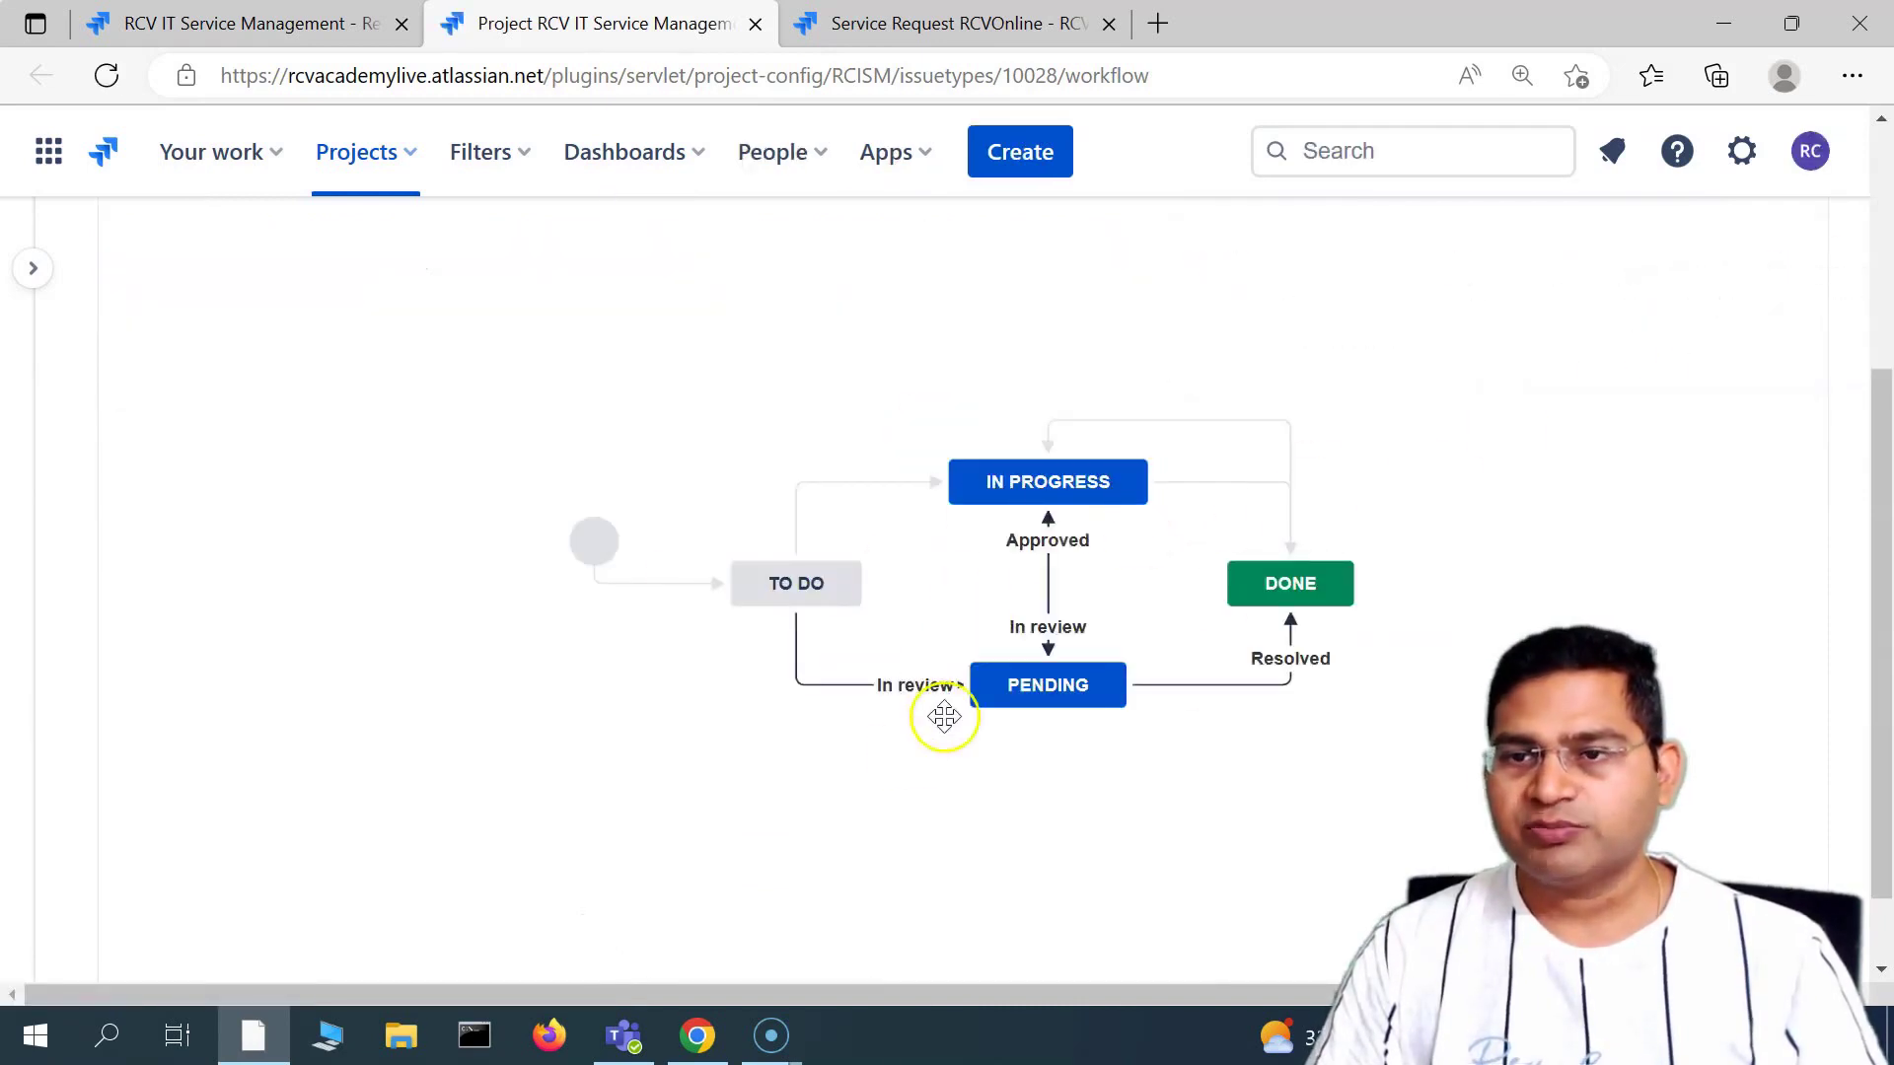
# - Return to the RCV IT Service Management project settings and open the portal groups in the portal settings
pyautogui.click(281, 22)
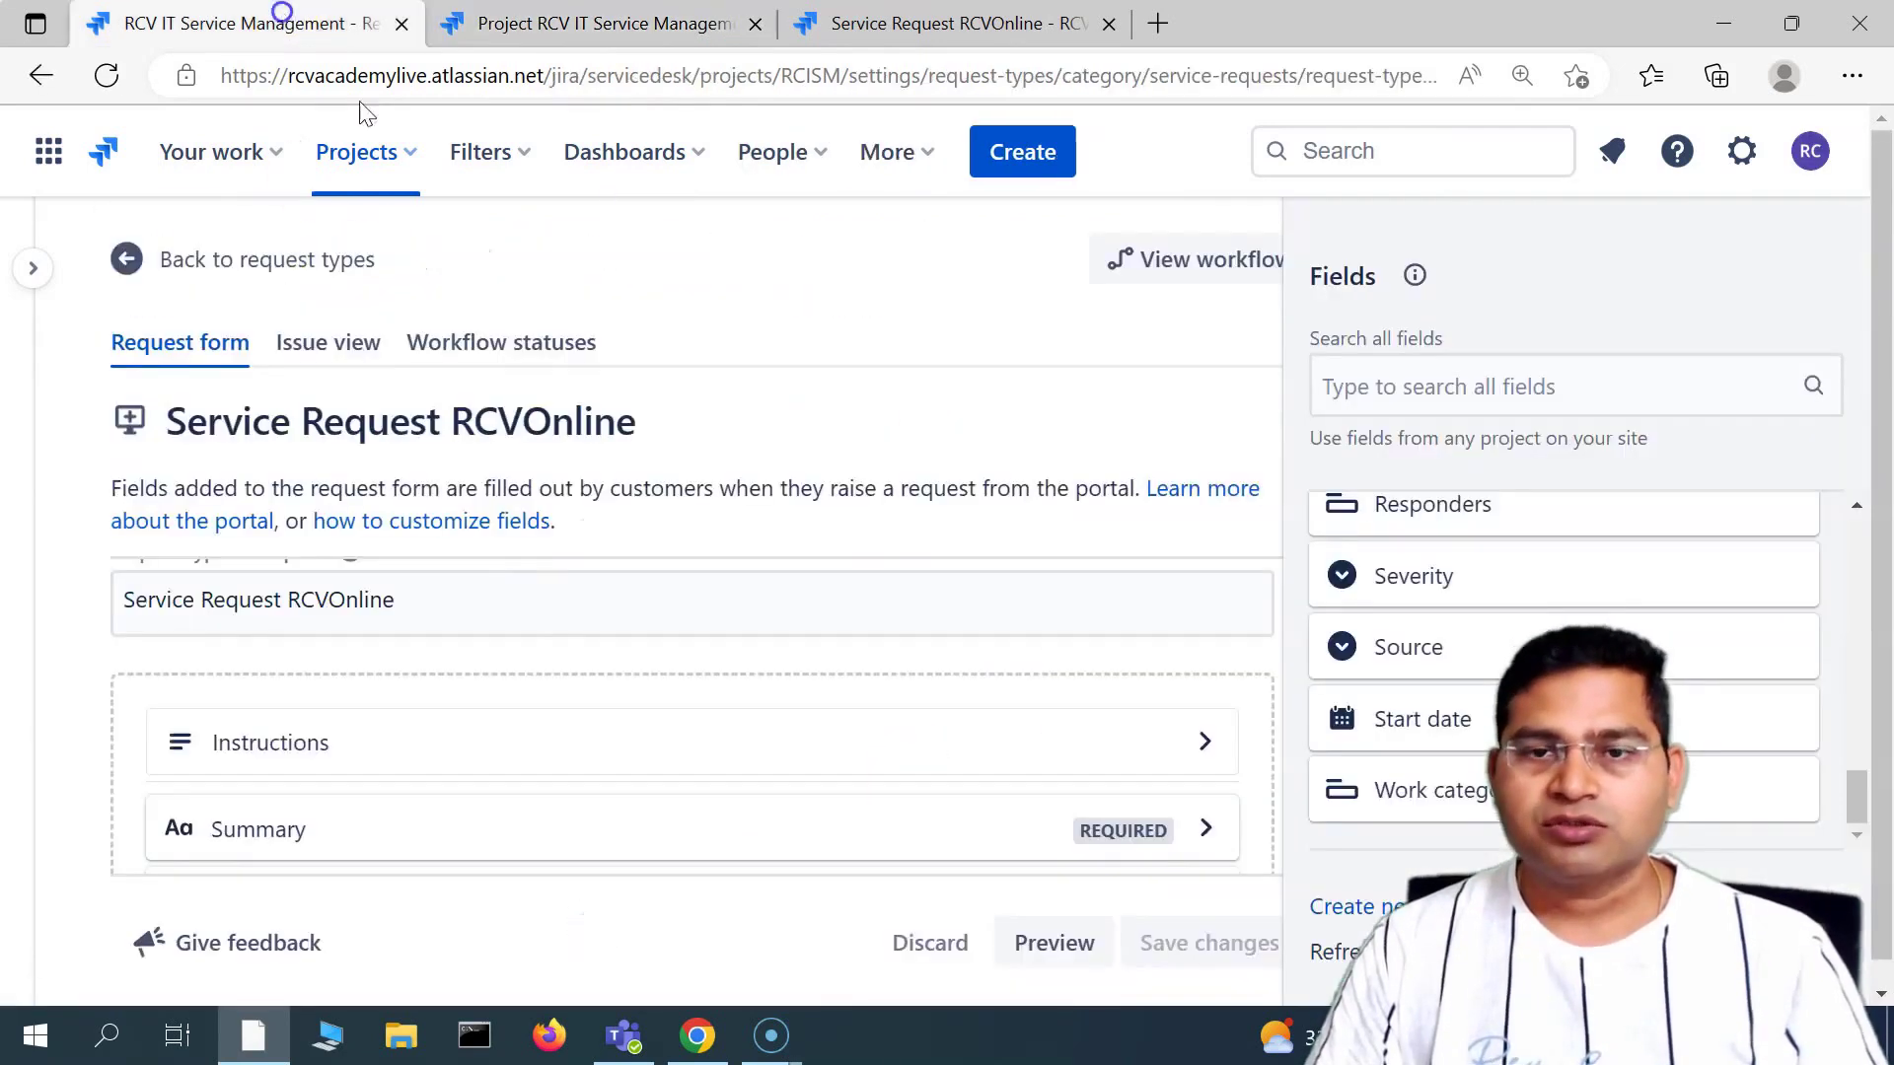
pyautogui.click(34, 265)
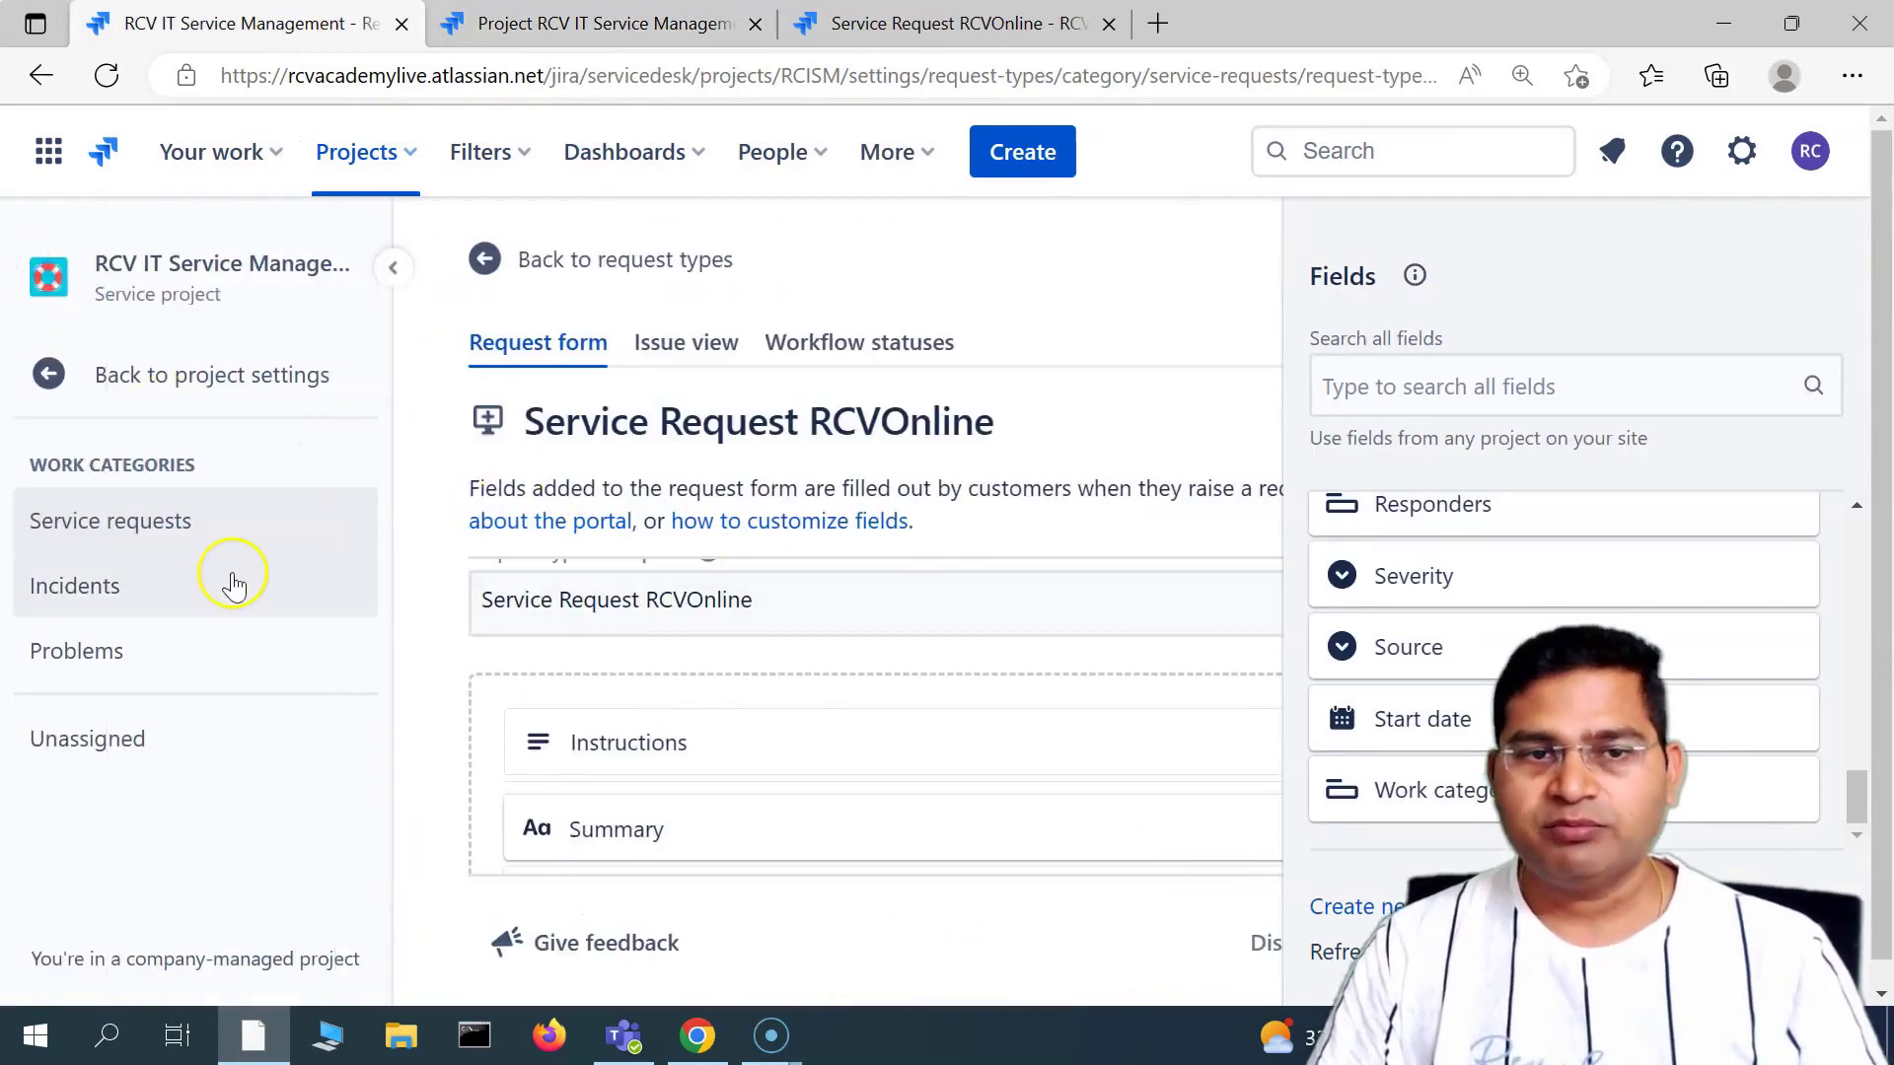
pyautogui.click(54, 391)
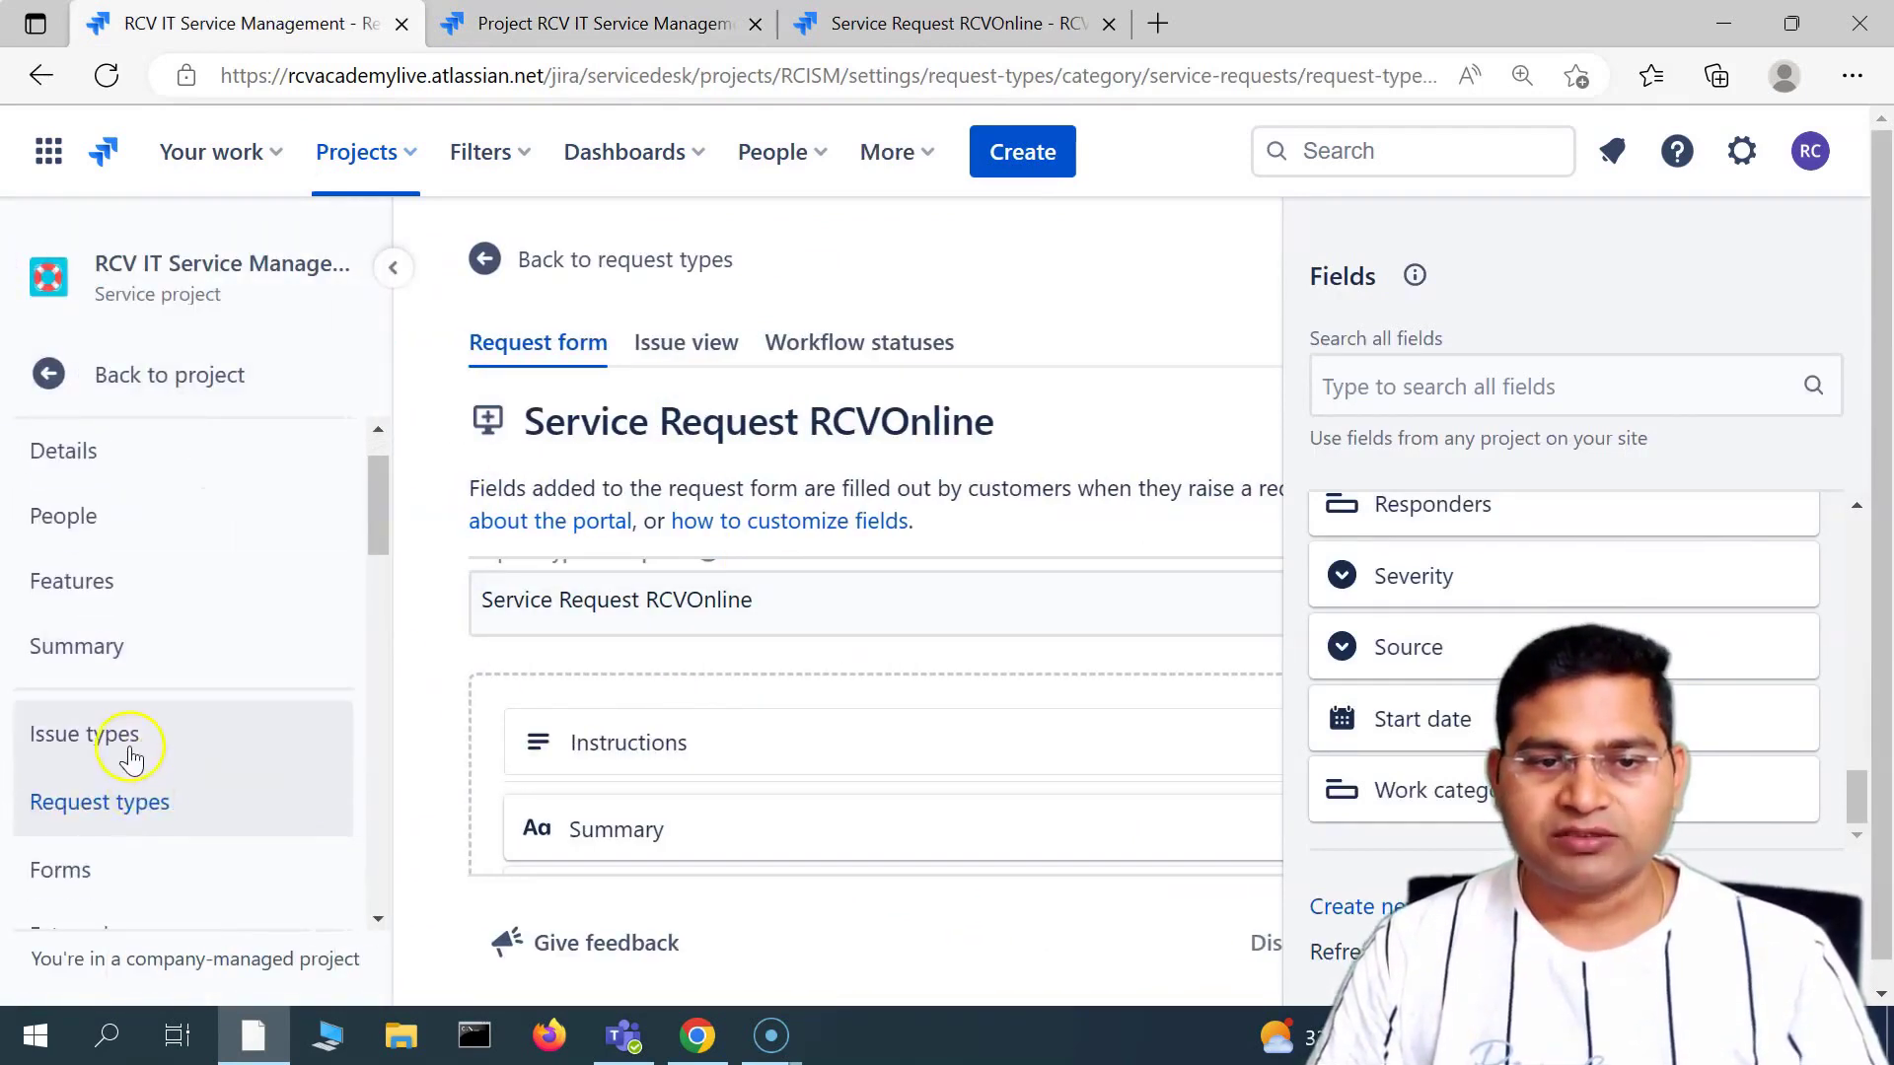
pyautogui.scroll(-4, 139, 803)
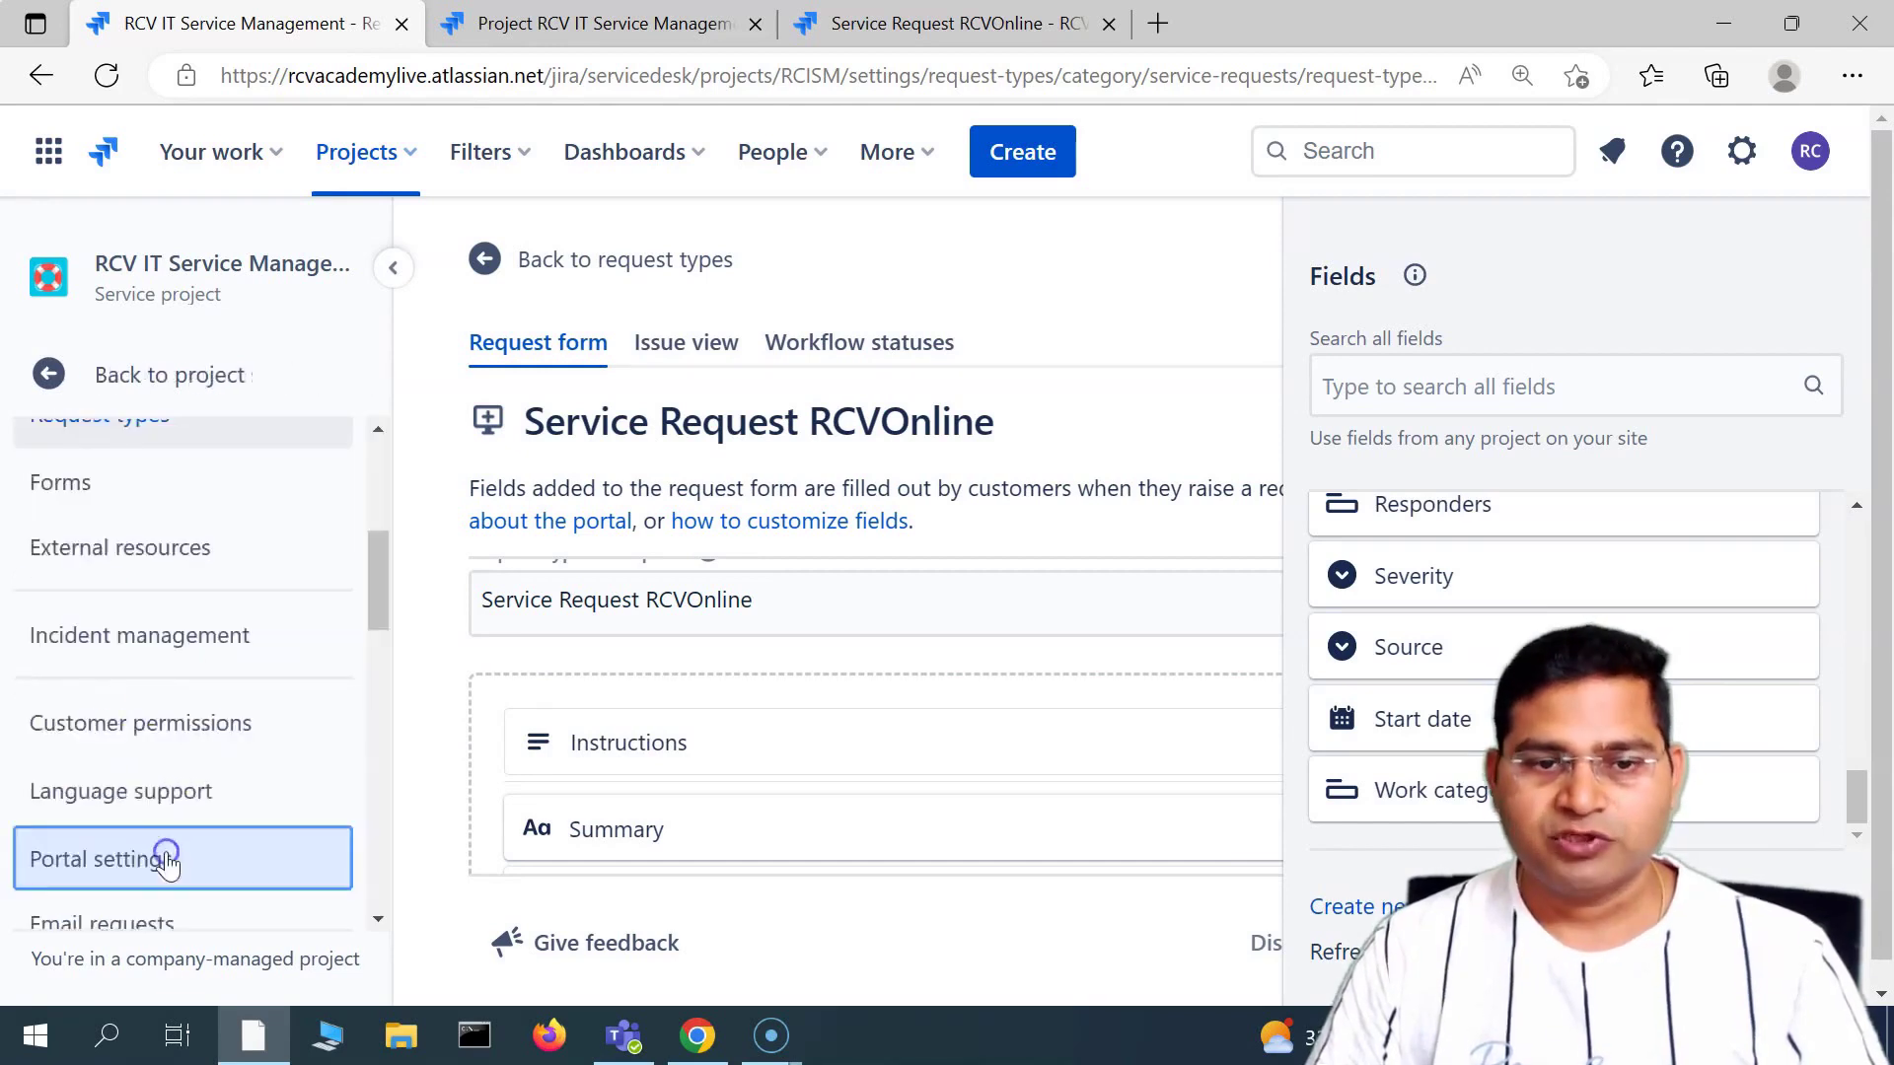
pyautogui.click(162, 856)
pyautogui.click(952, 394)
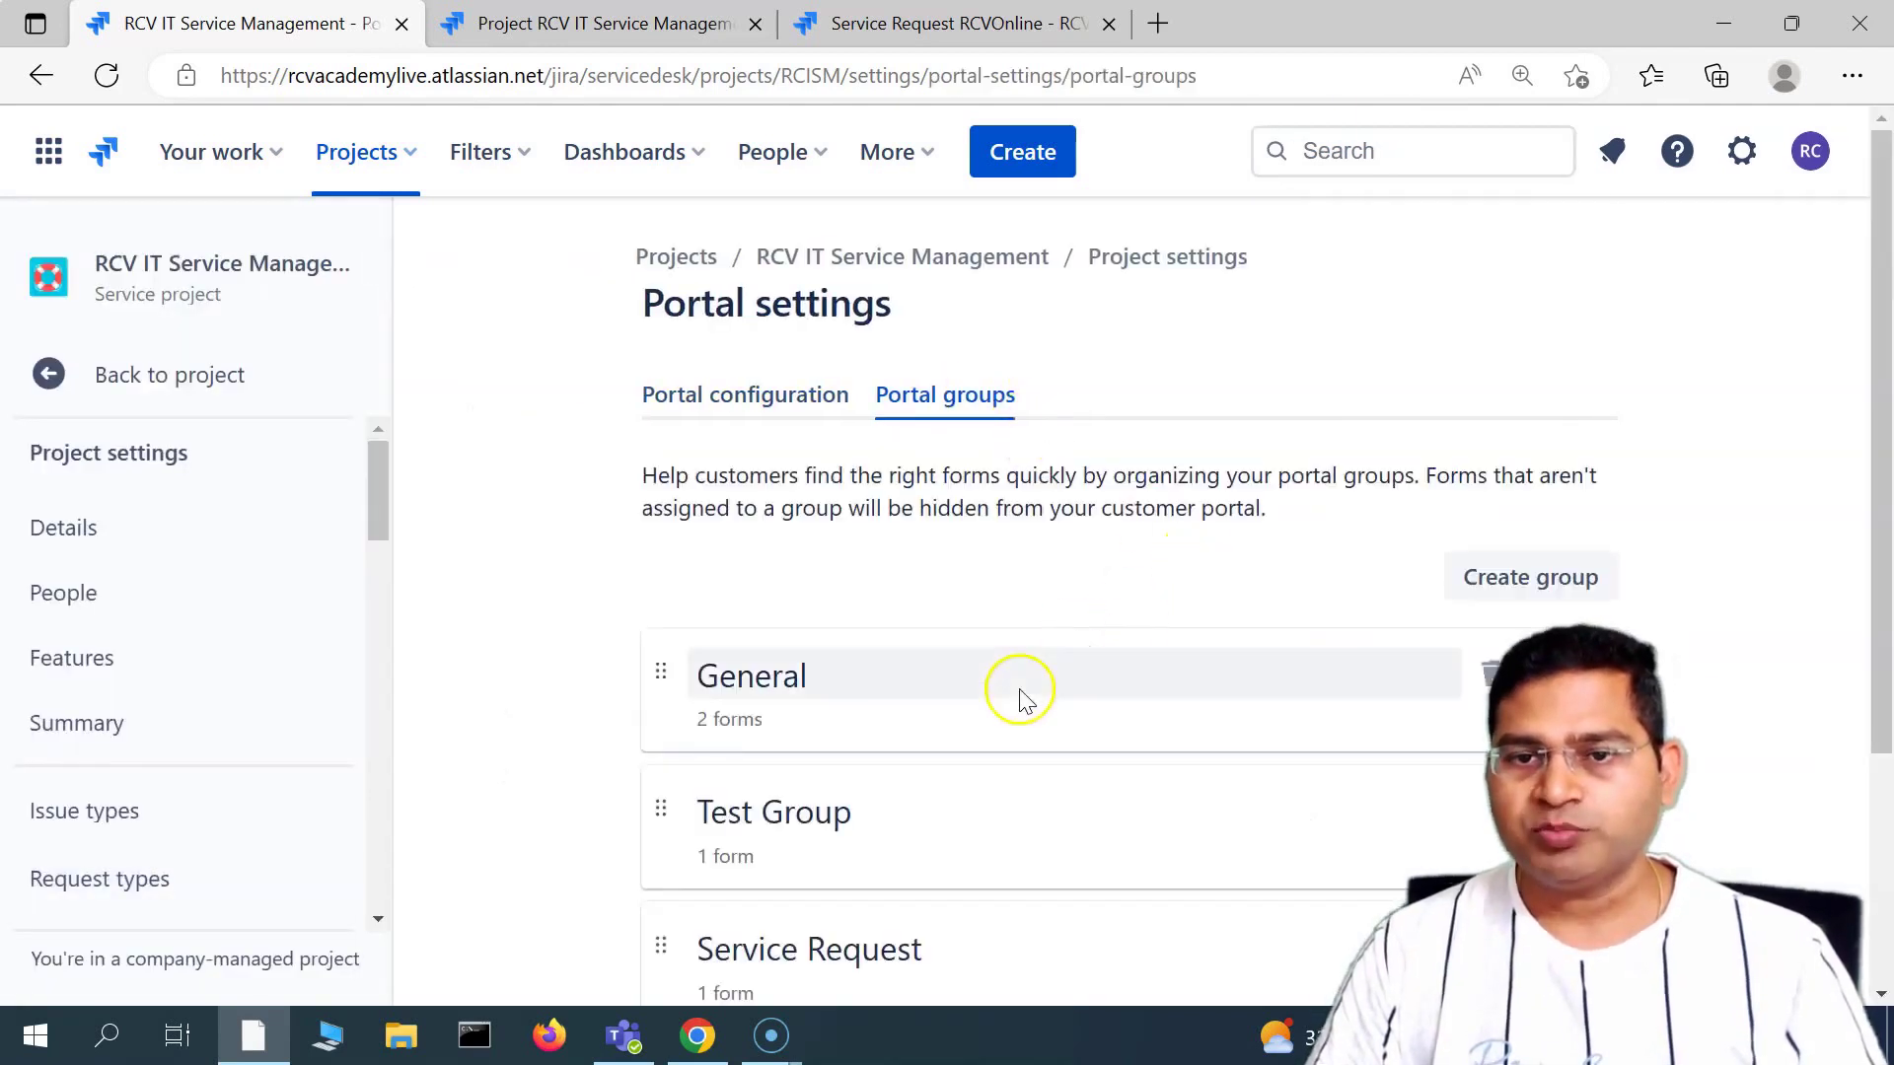
# - Expand the RCVOnline Service Request portal group and check which request forms it contains
pyautogui.scroll(-3, 739, 872)
pyautogui.click(1213, 892)
pyautogui.scroll(-1, 625, 845)
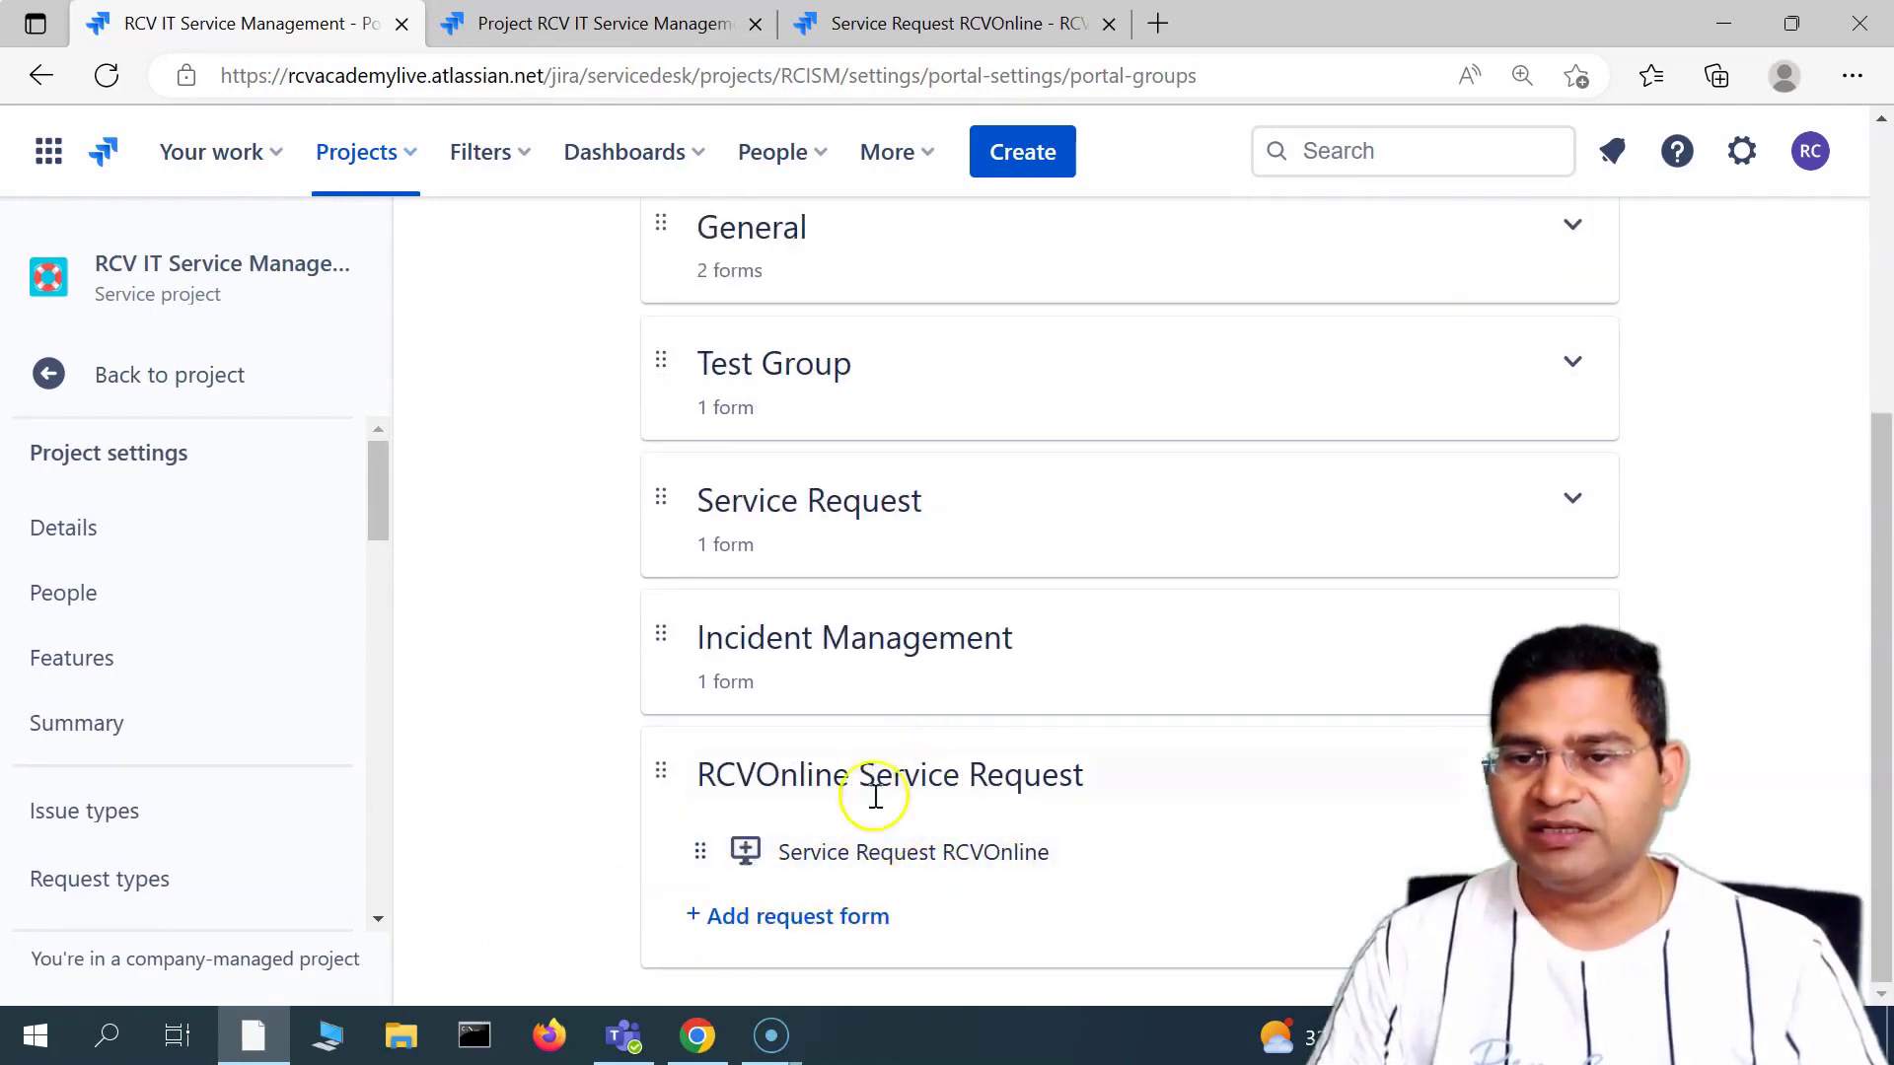
pyautogui.scroll(5, 946, 690)
pyautogui.scroll(-5, 938, 841)
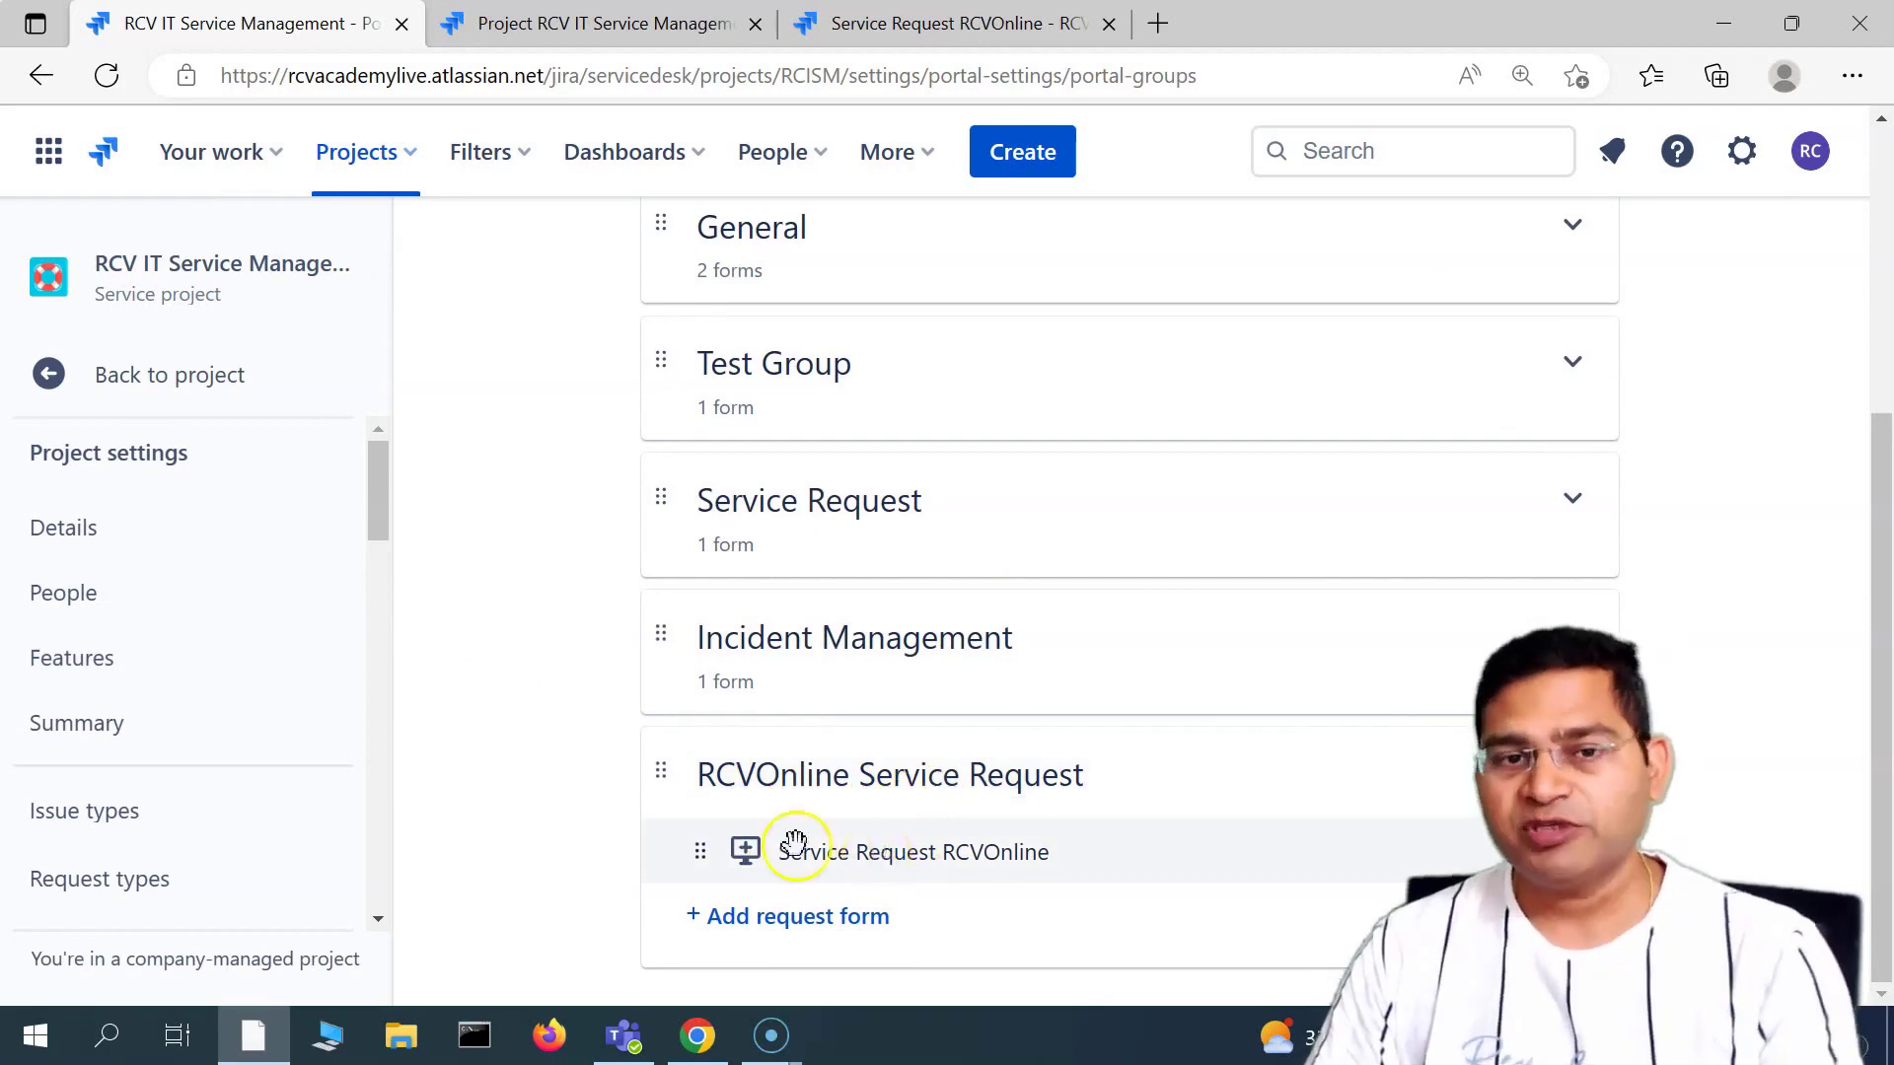
# - Open the project's issue types and review the workflow, field configuration and screen assigned to Service Request RCVOnline
pyautogui.click(168, 824)
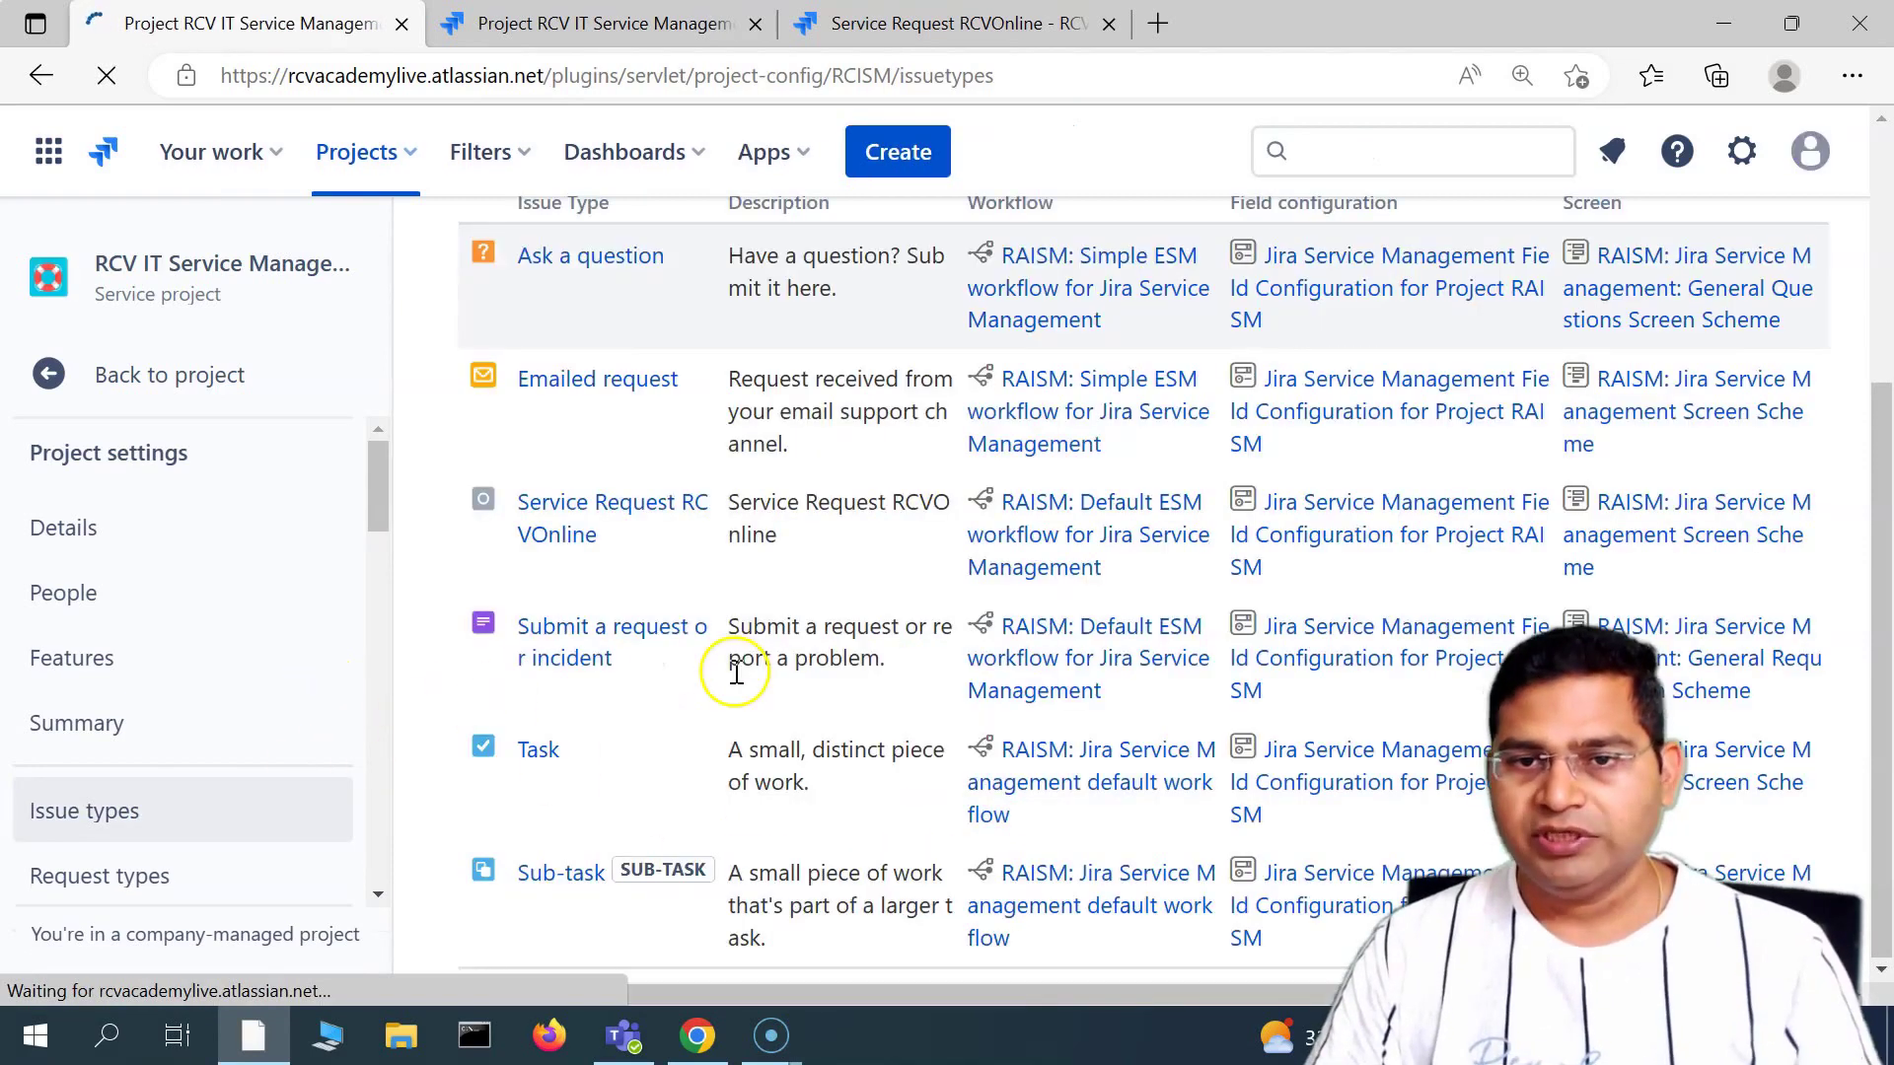
pyautogui.hotkey('ctrl', '+')
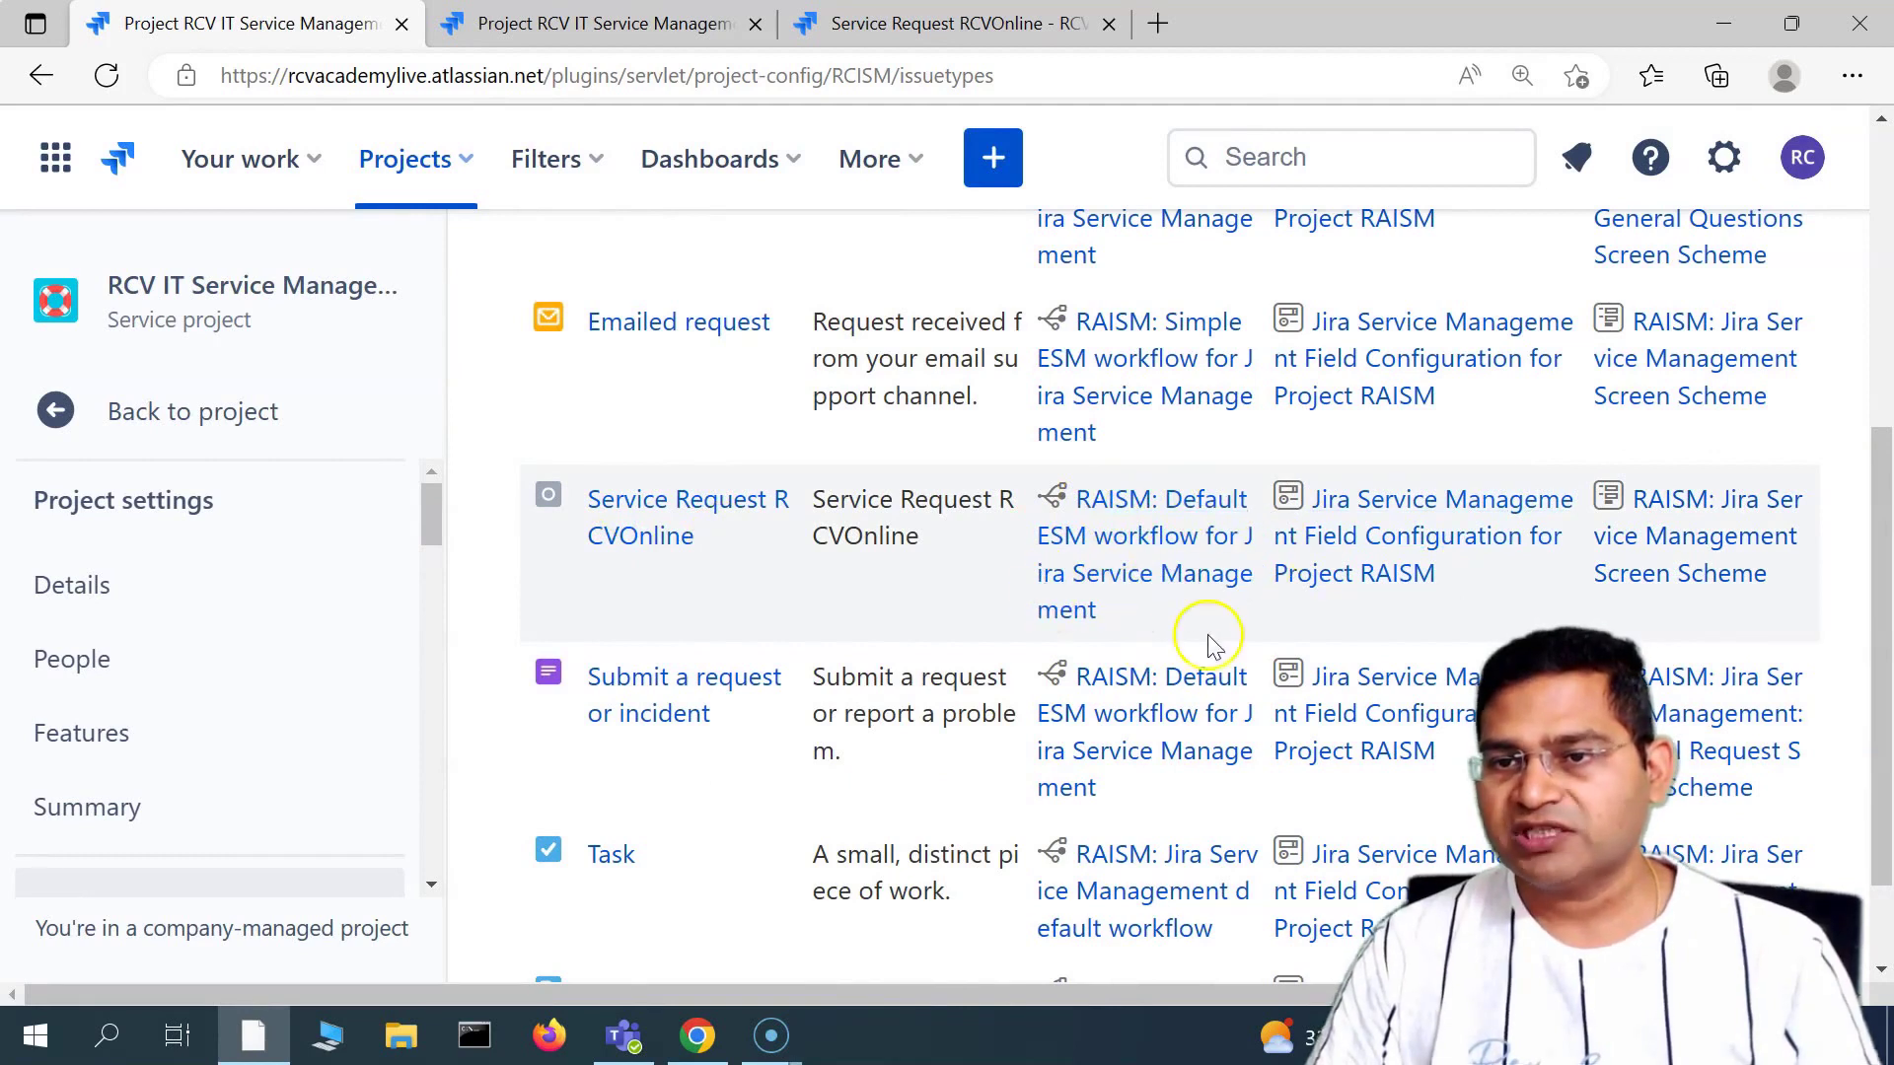
pyautogui.scroll(5, 1213, 634)
pyautogui.scroll(-3, 1107, 647)
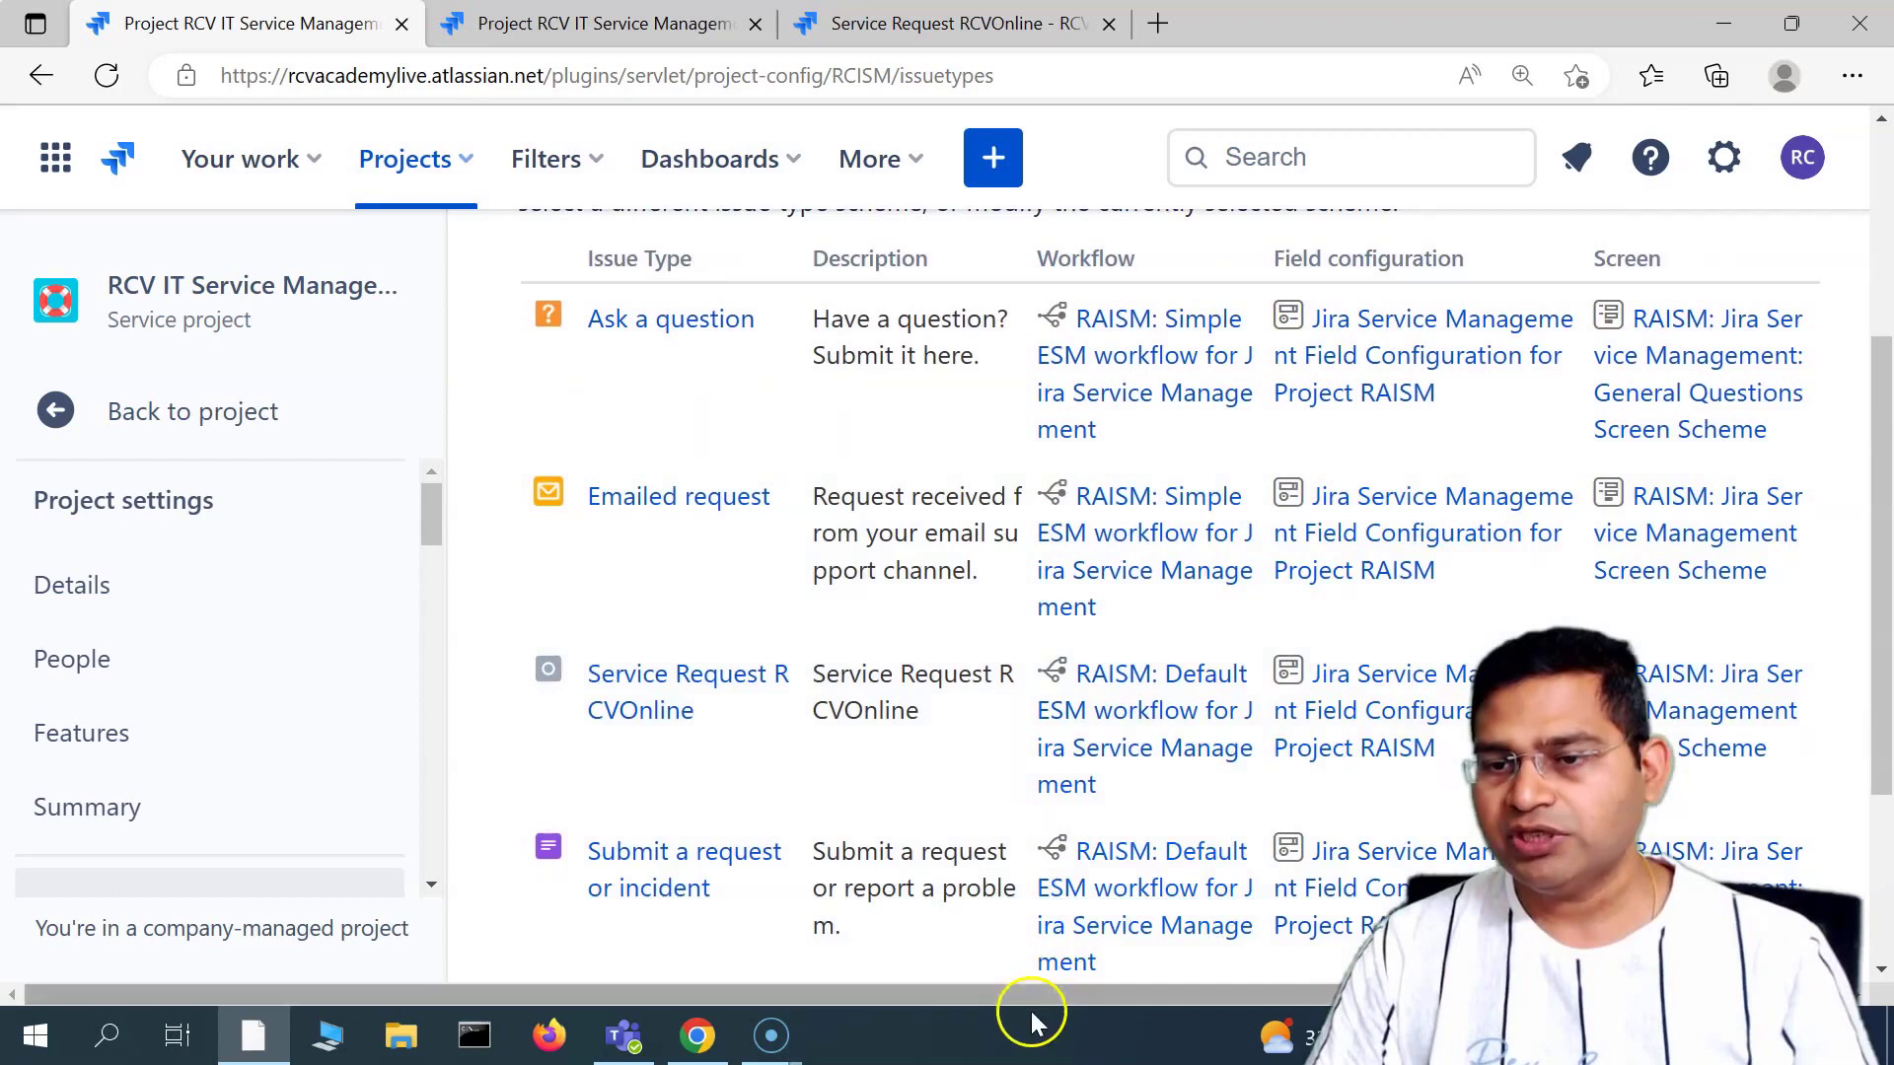
pyautogui.hscroll(1, 1280, 987)
pyautogui.scroll(3, 1690, 506)
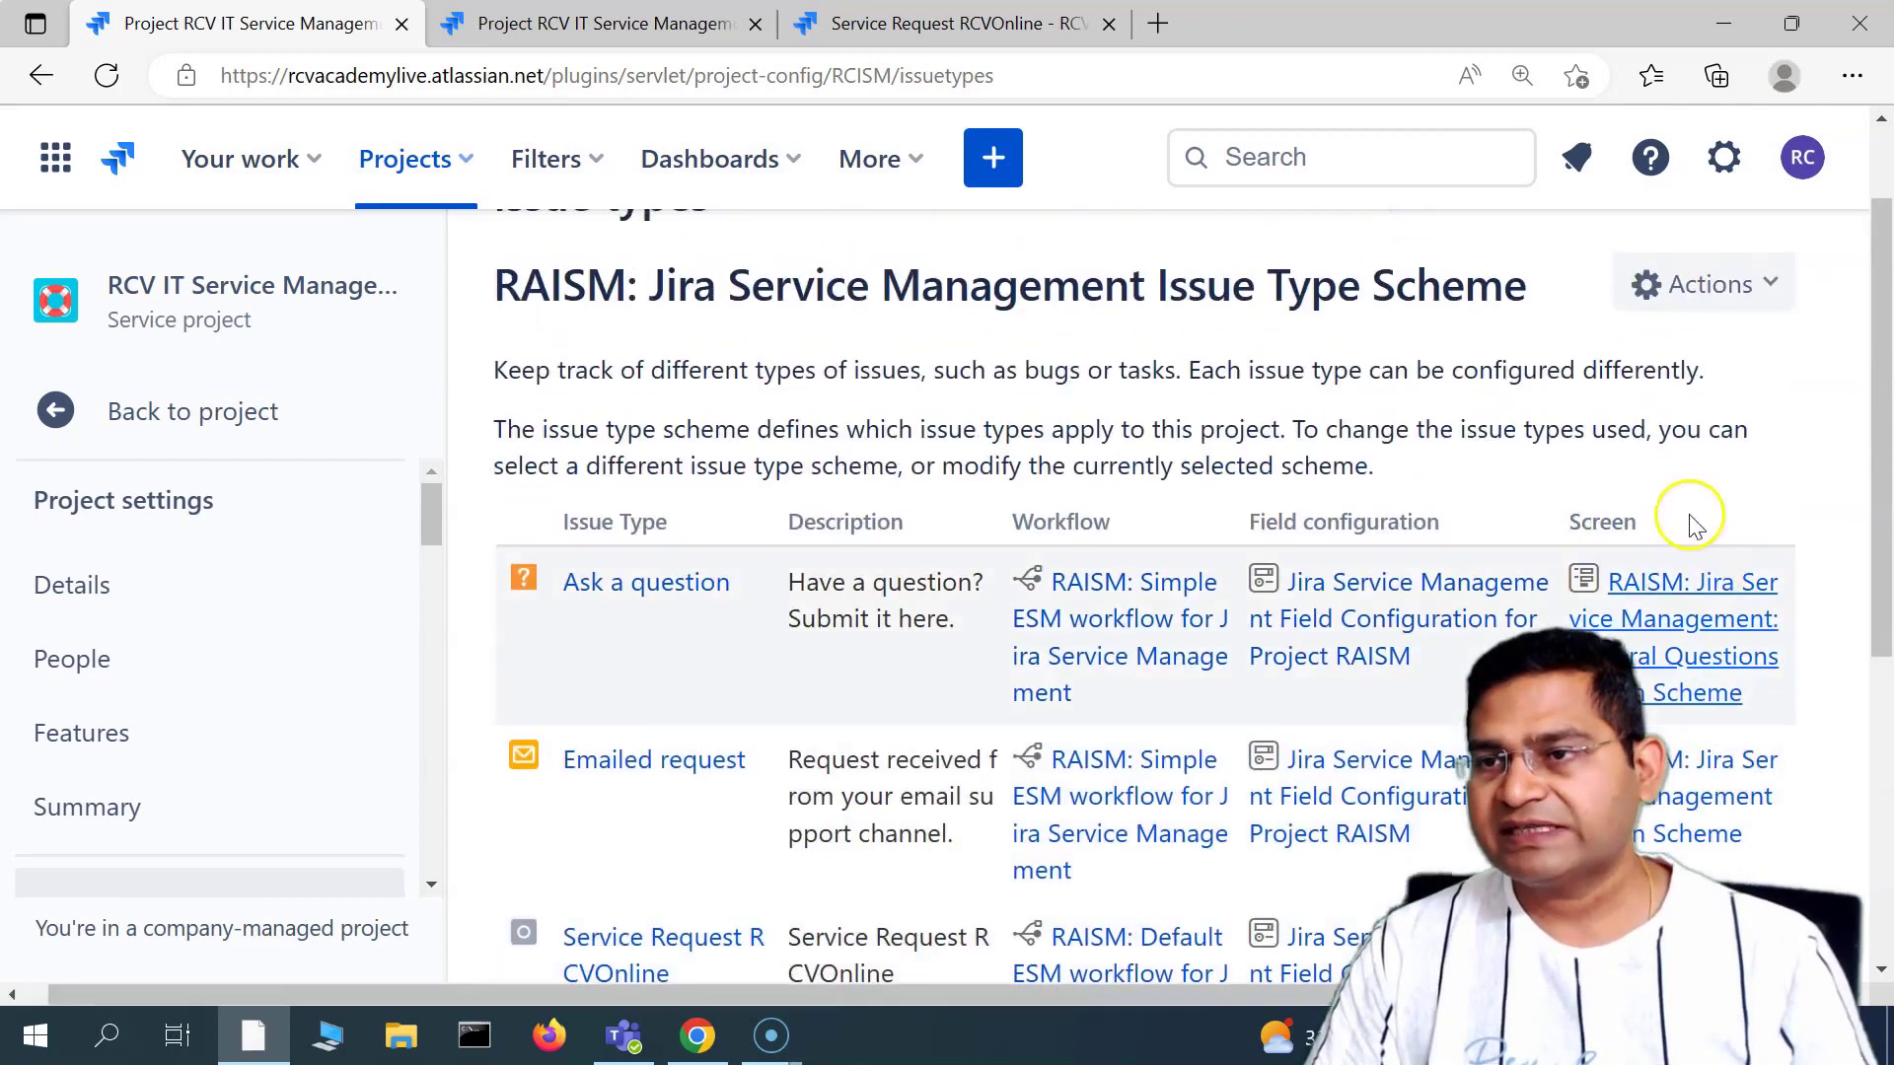
pyautogui.scroll(-3, 1597, 516)
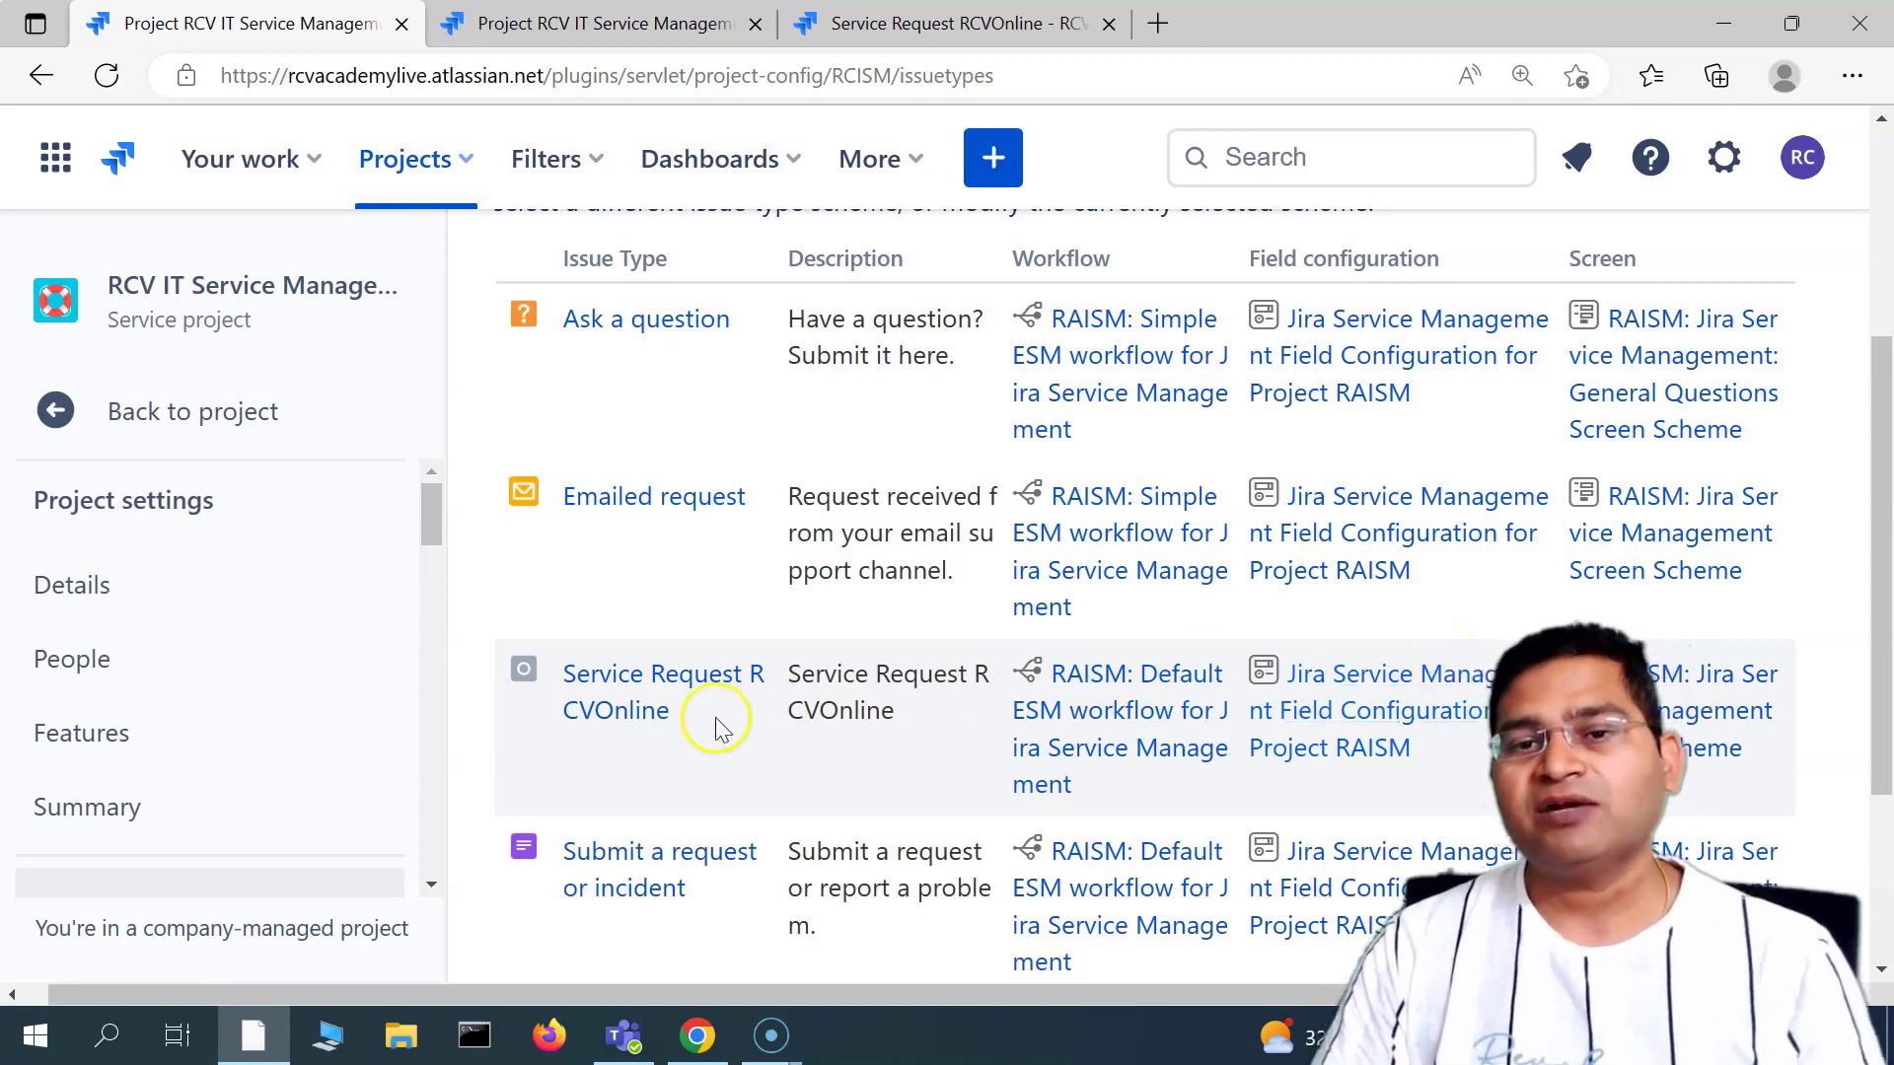
pyautogui.click(598, 676)
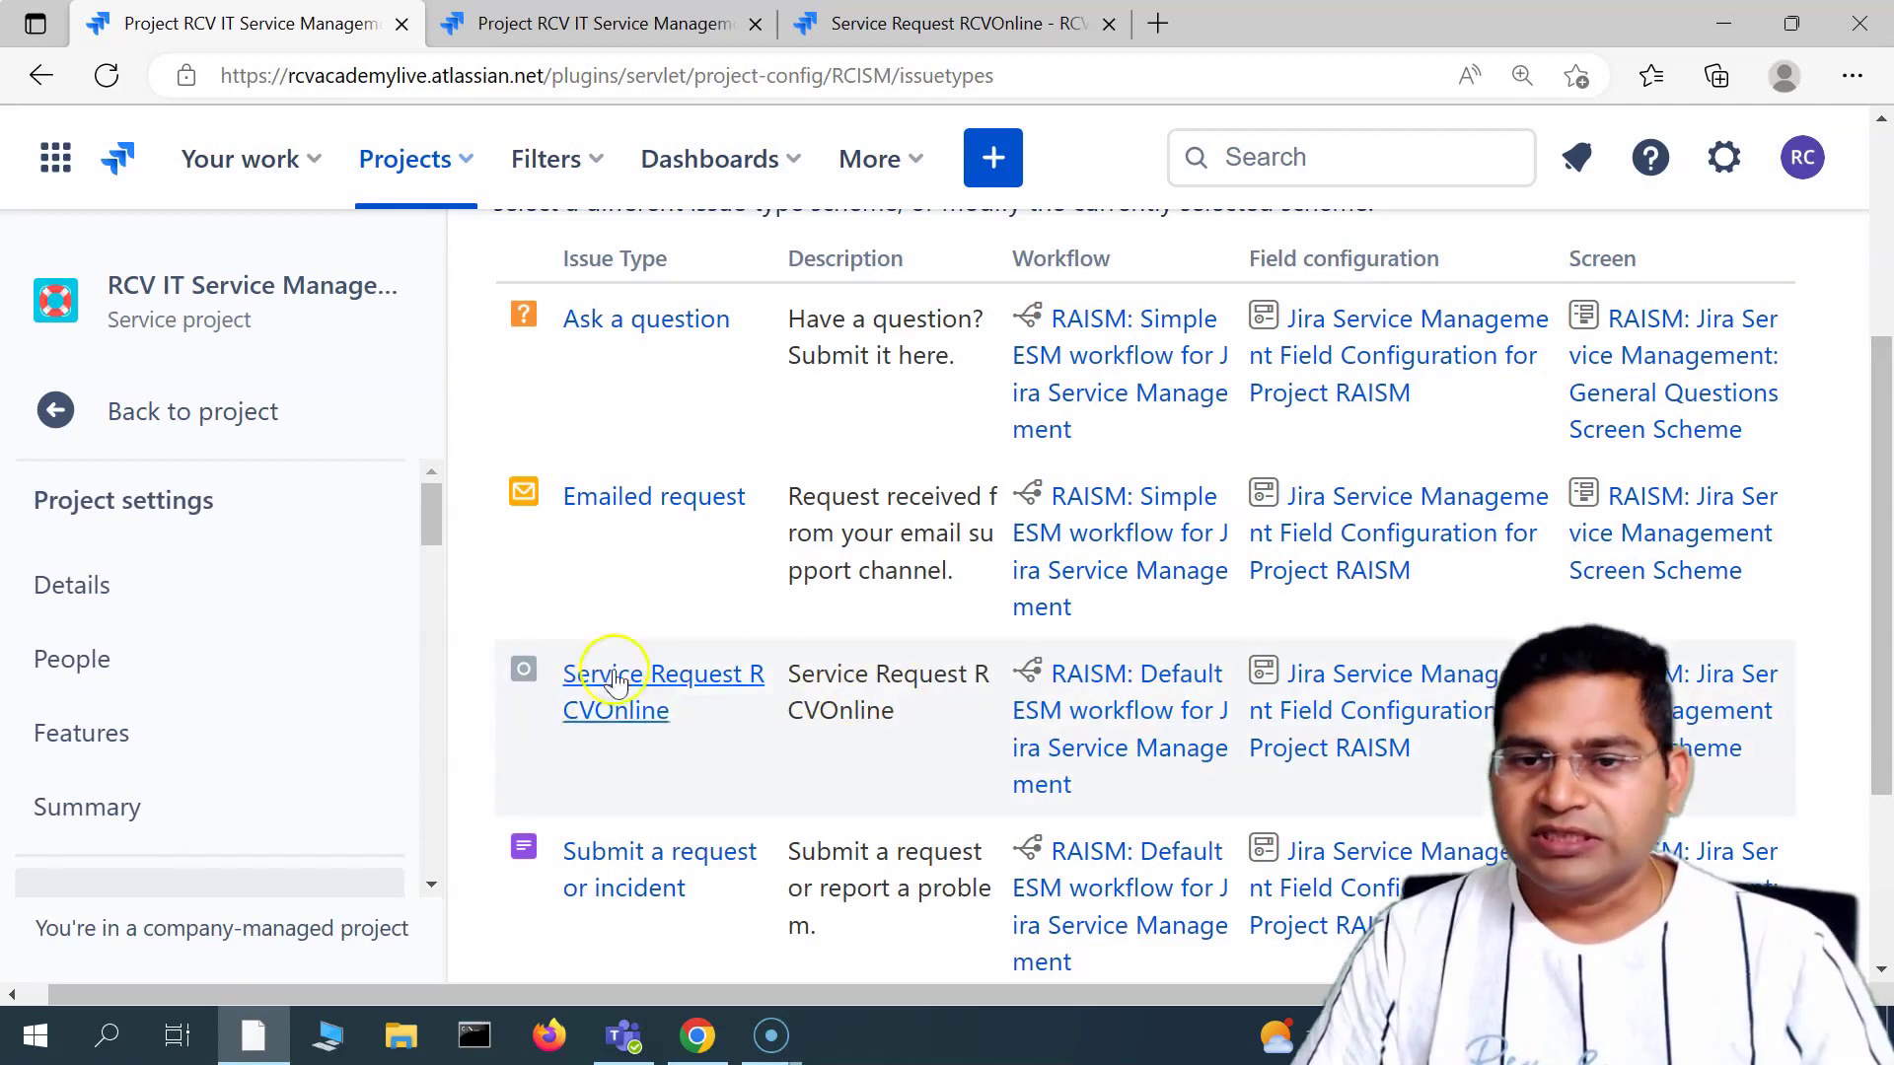
pyautogui.scroll(-5, 163, 762)
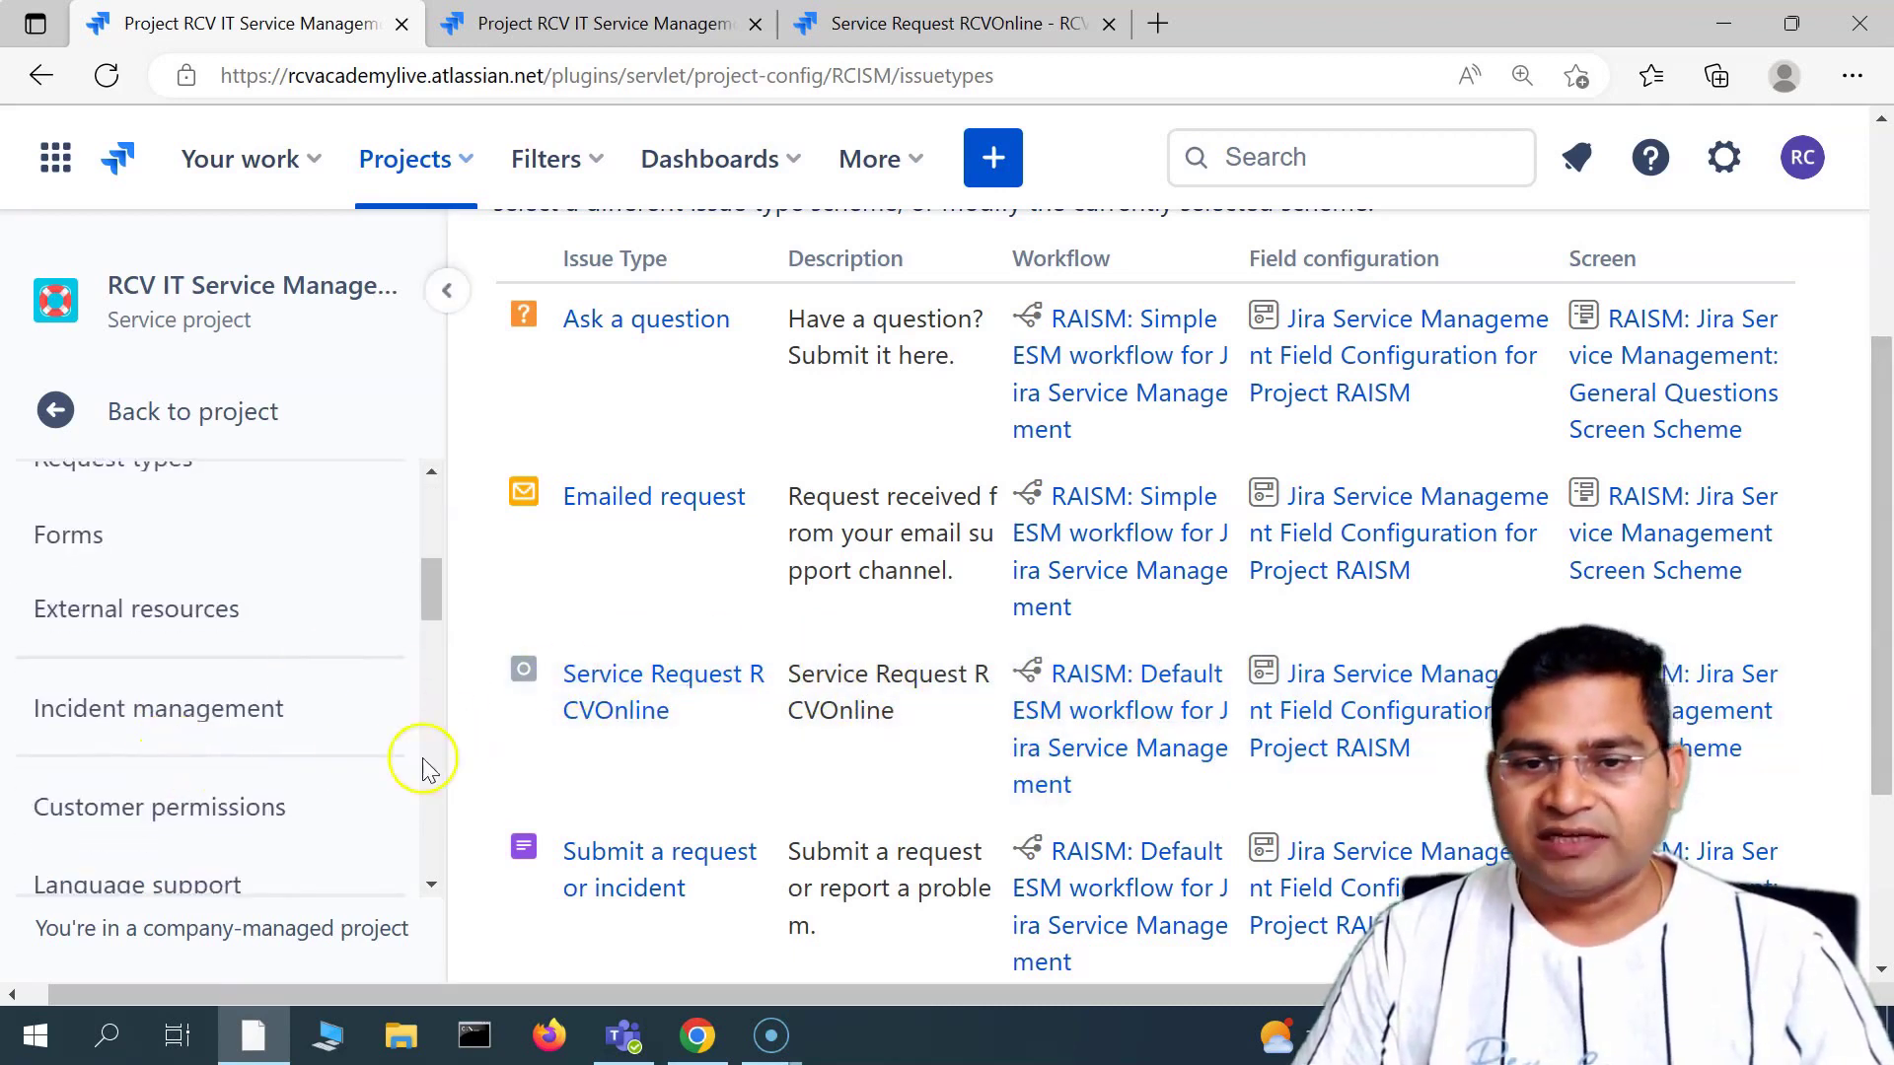
pyautogui.scroll(3, 138, 720)
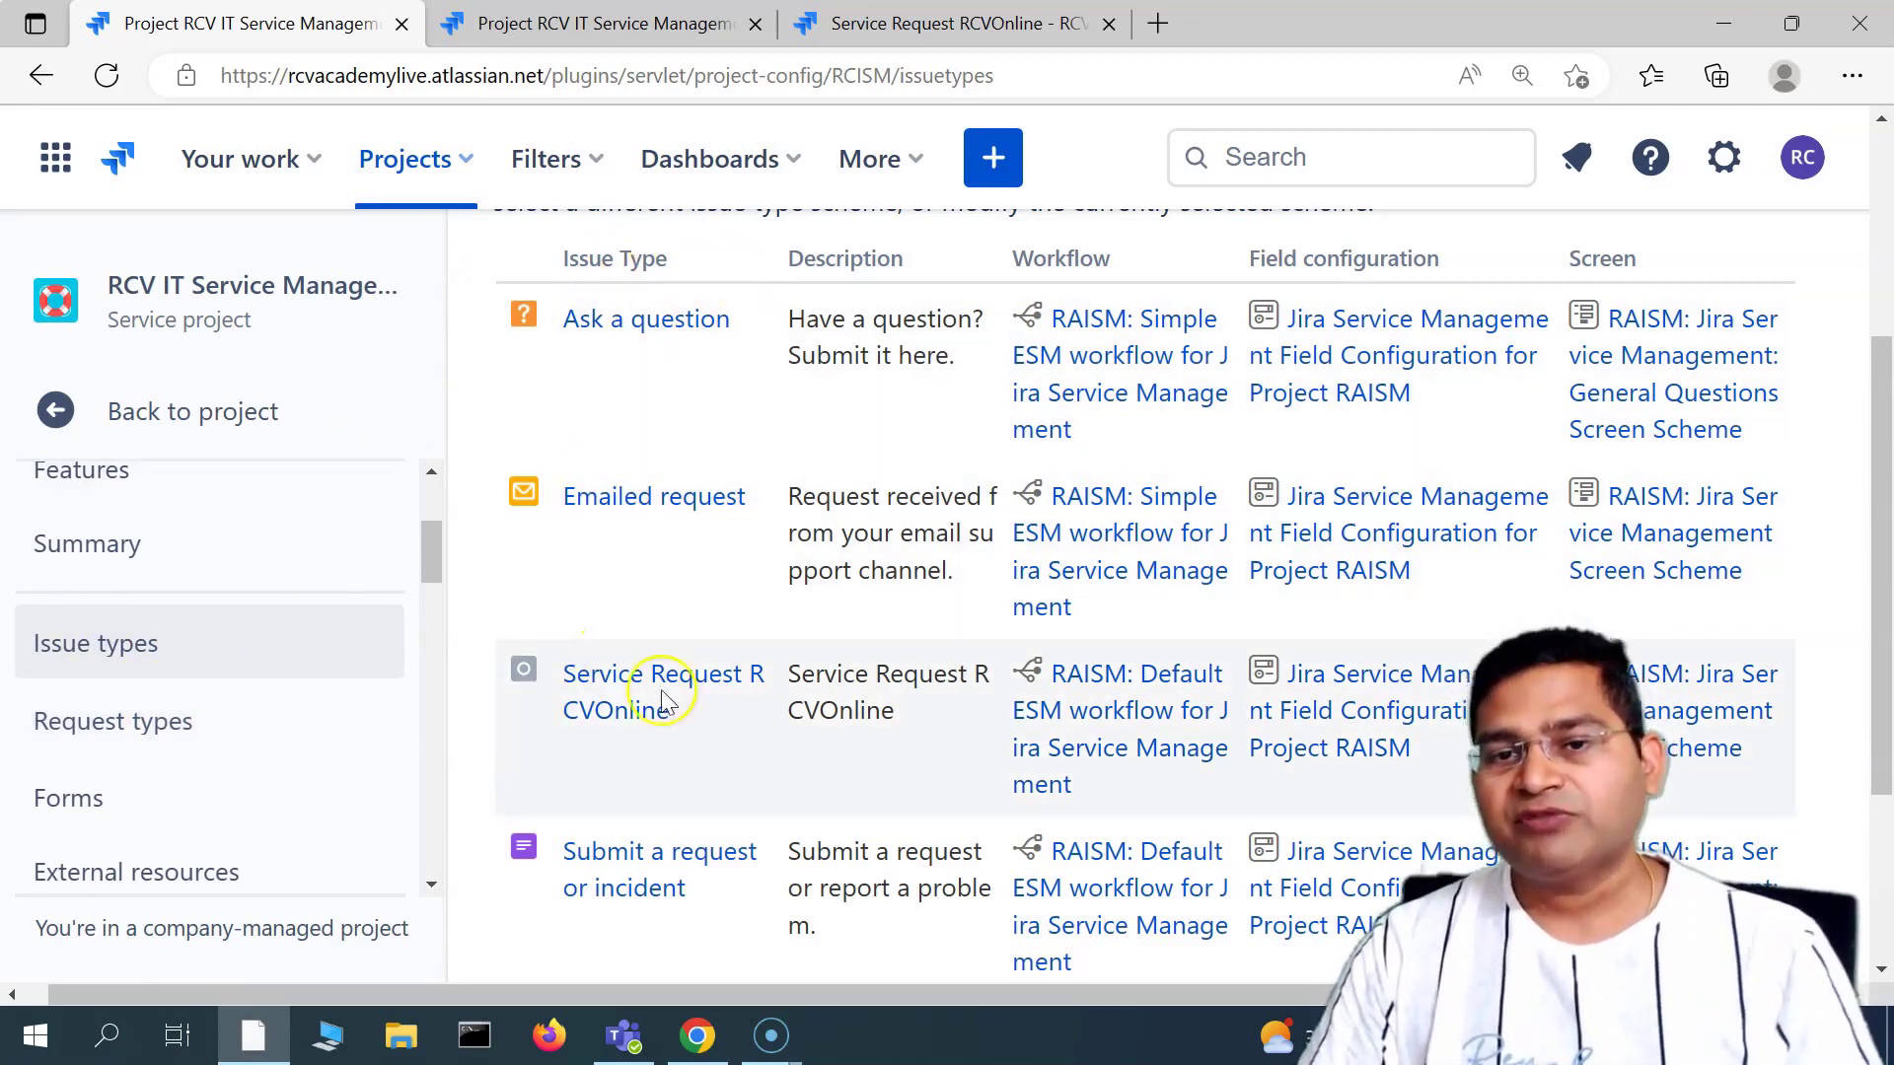
# - Open the project's request types and recheck the portal preview of the Service Request RCVOnline form
pyautogui.click(154, 735)
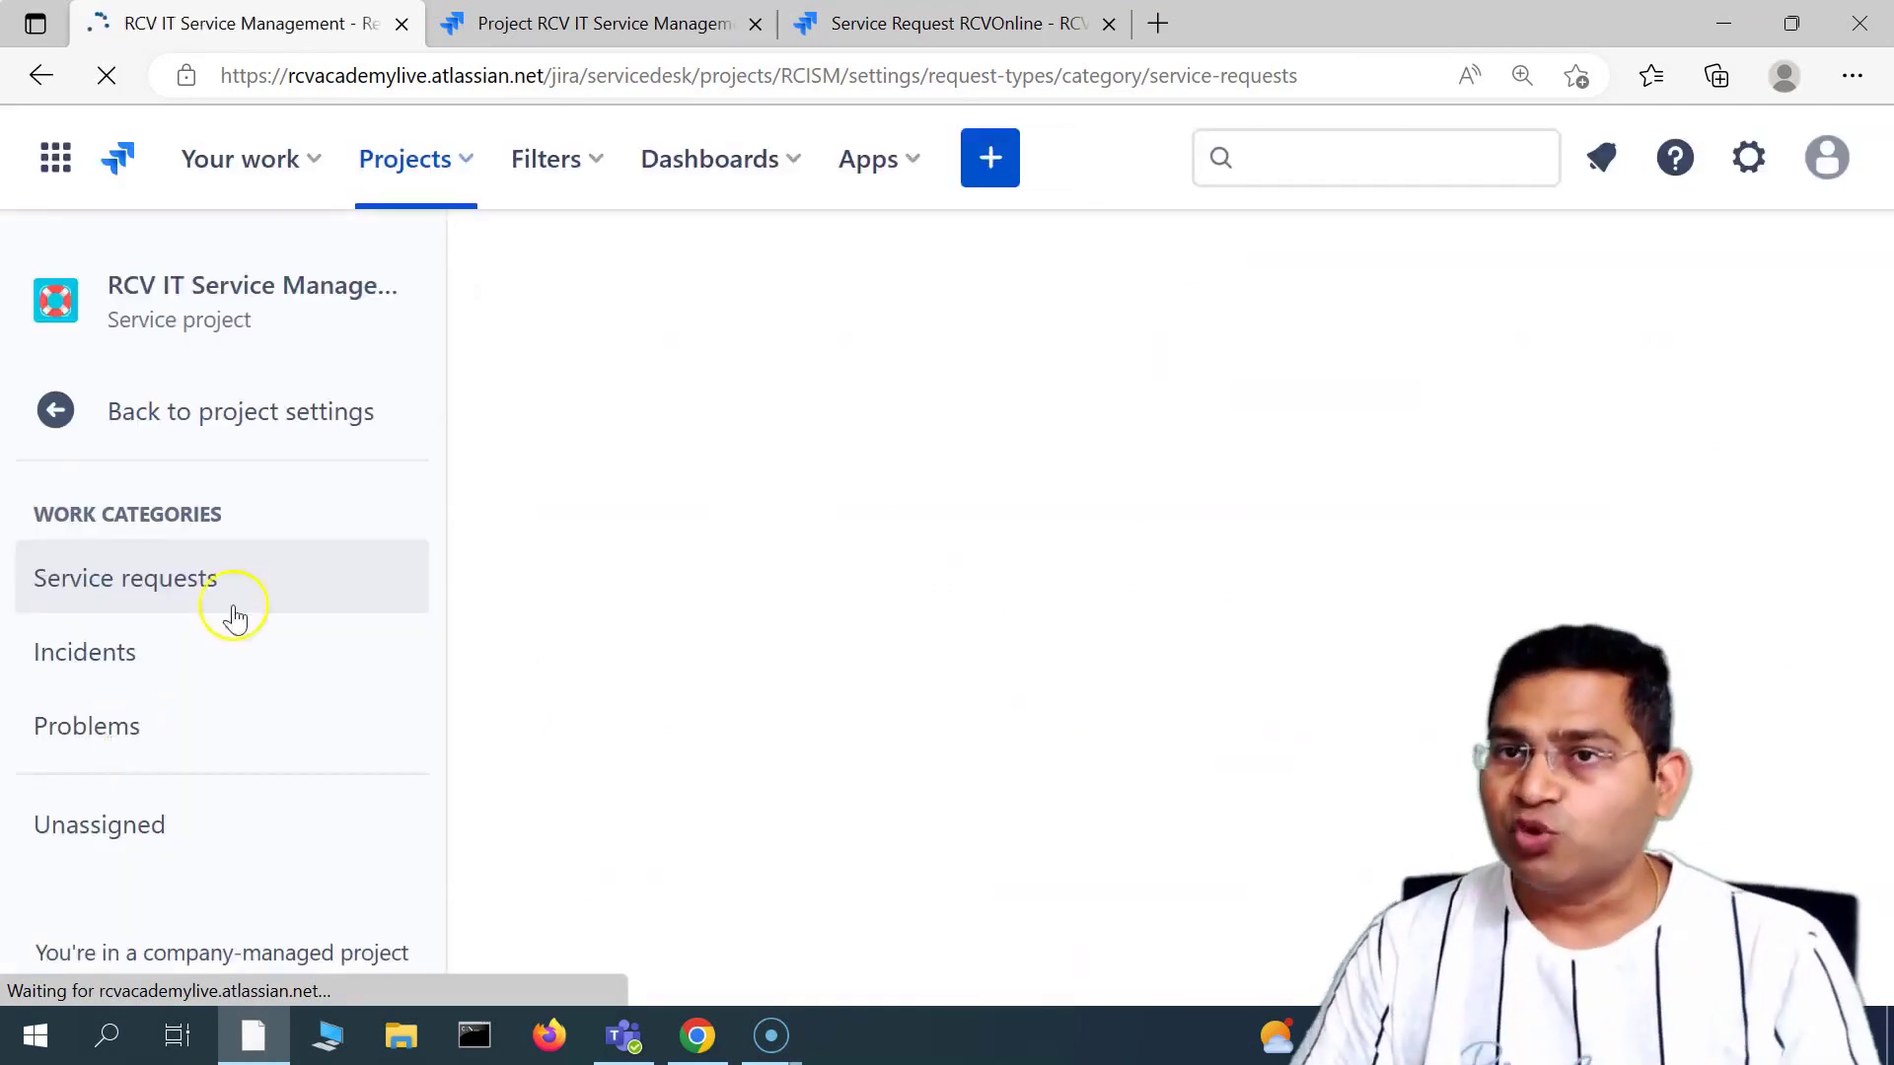
pyautogui.click(652, 24)
pyautogui.click(964, 24)
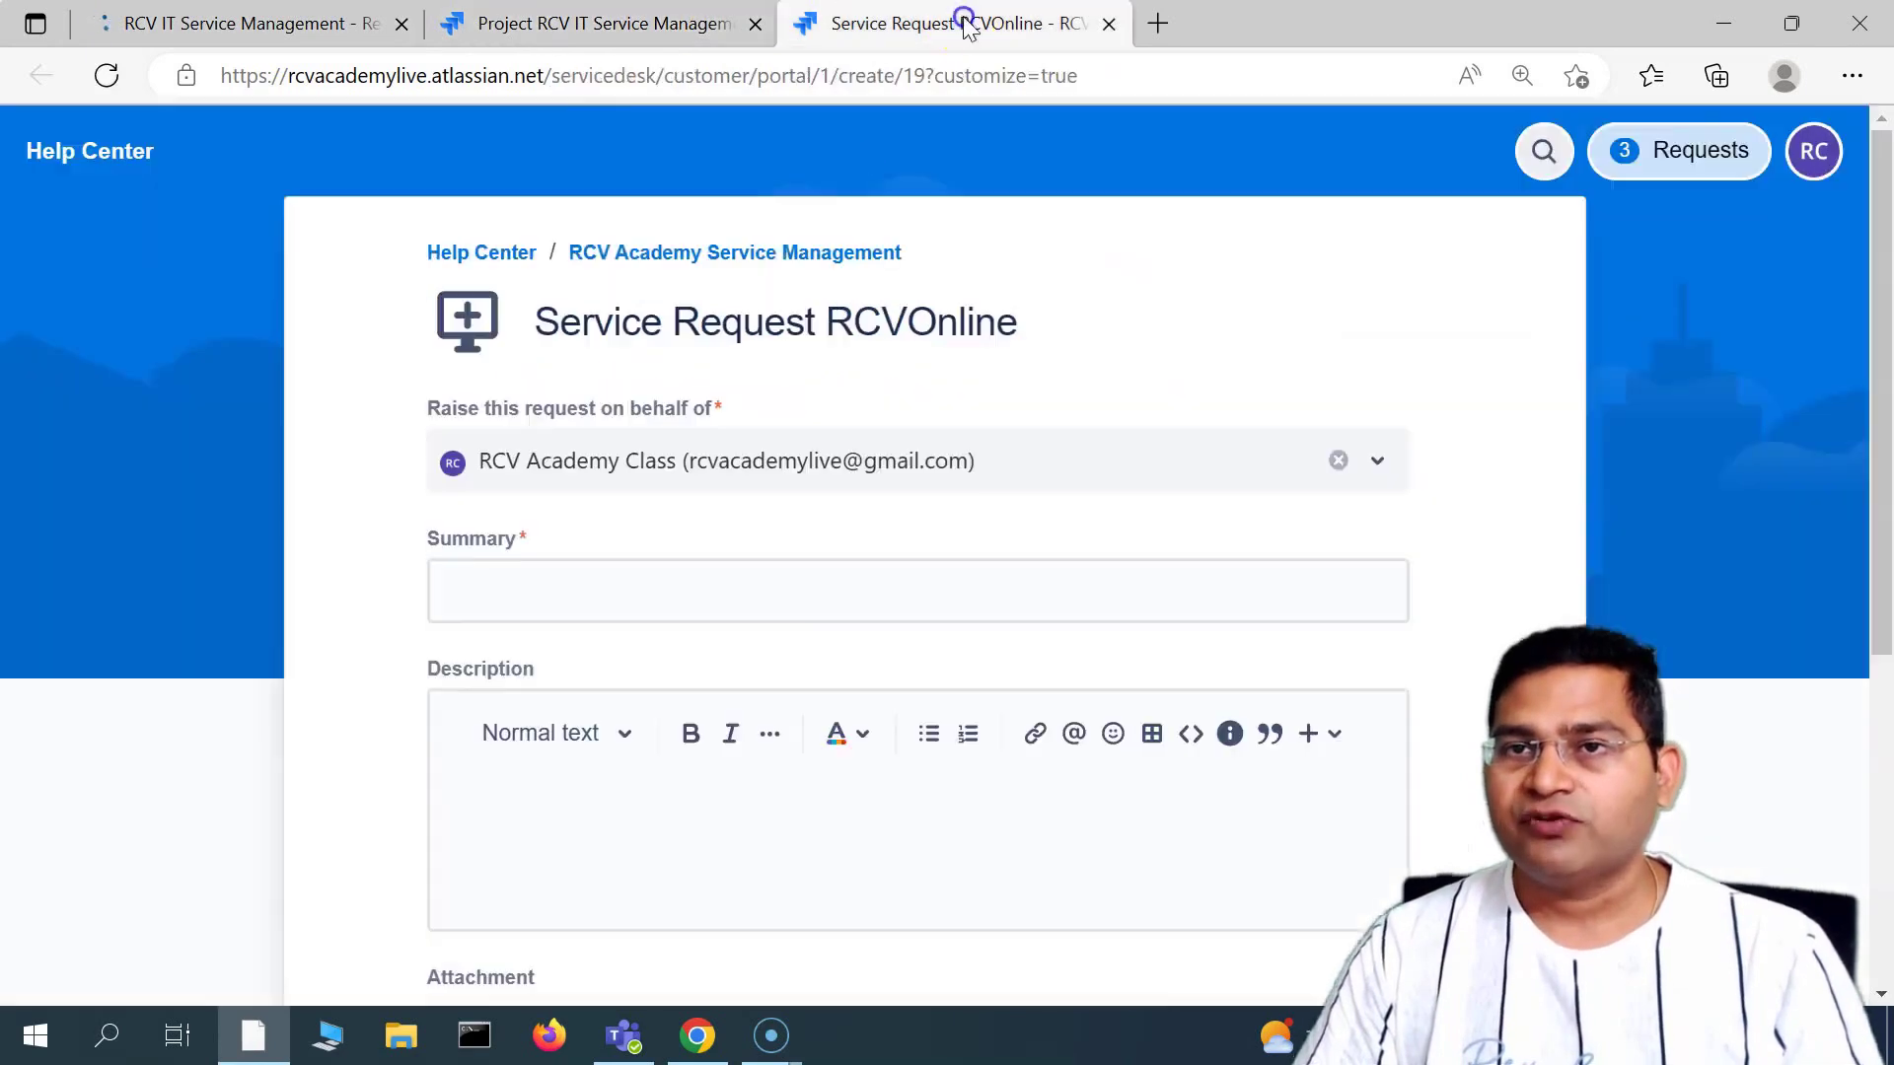
pyautogui.scroll(-5, 635, 790)
# - Review the issue type and portal group of Service Request RCVOnline in the service requests list, with the project settings navigation reopened
pyautogui.hotkey('ctrl', '1')
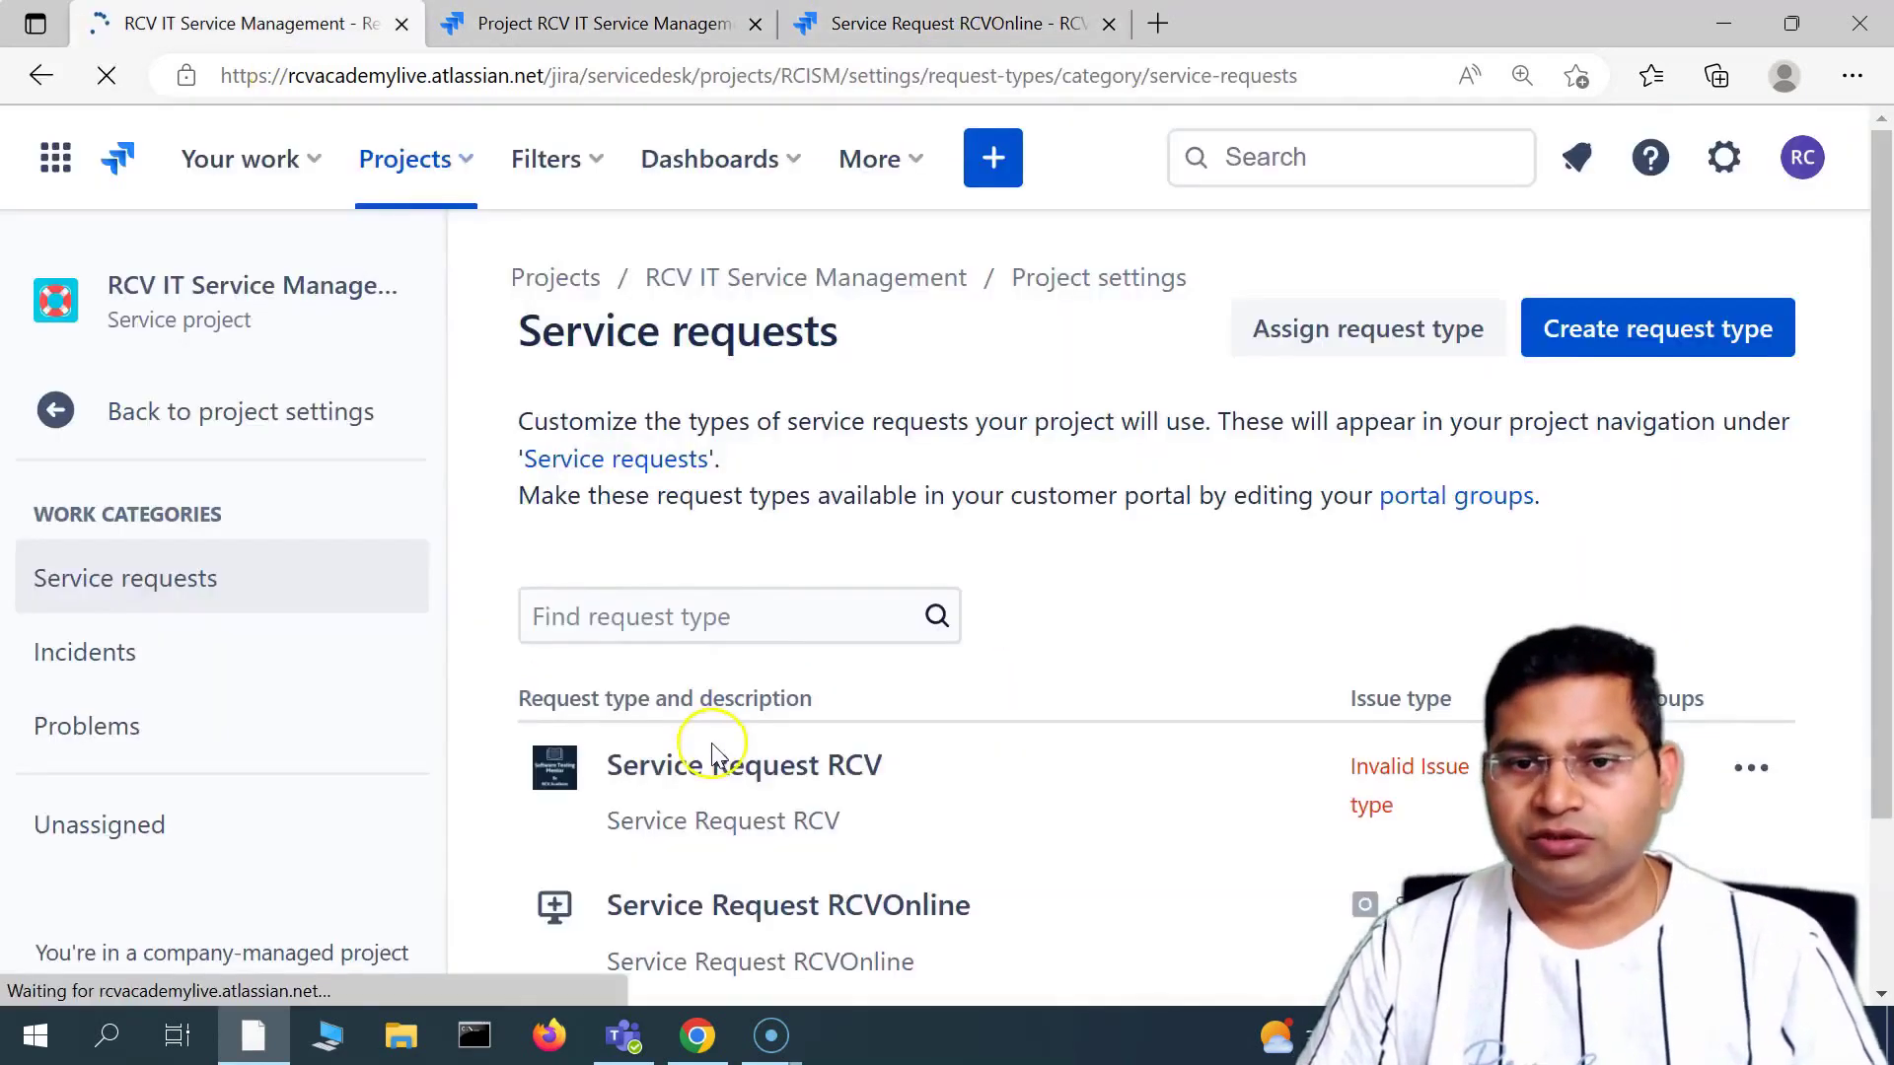
pyautogui.scroll(-2, 670, 774)
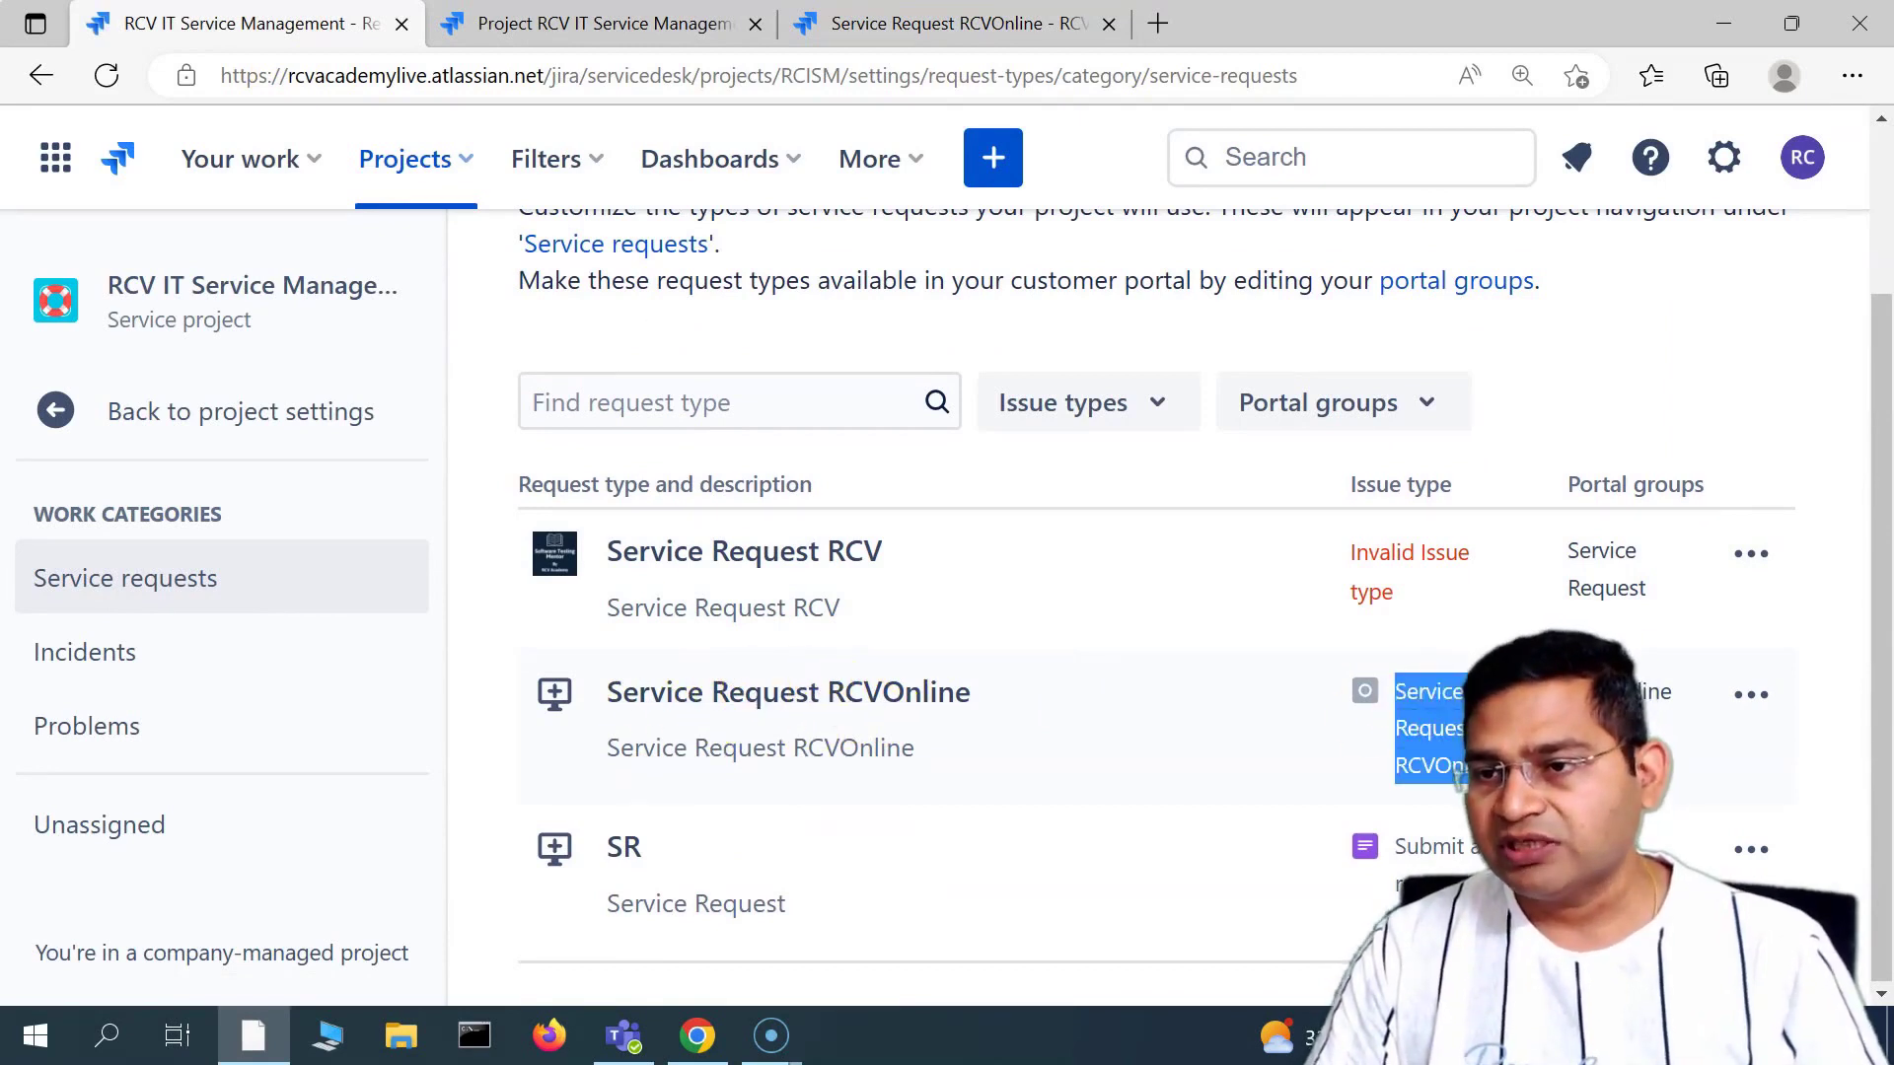
pyautogui.click(1421, 742)
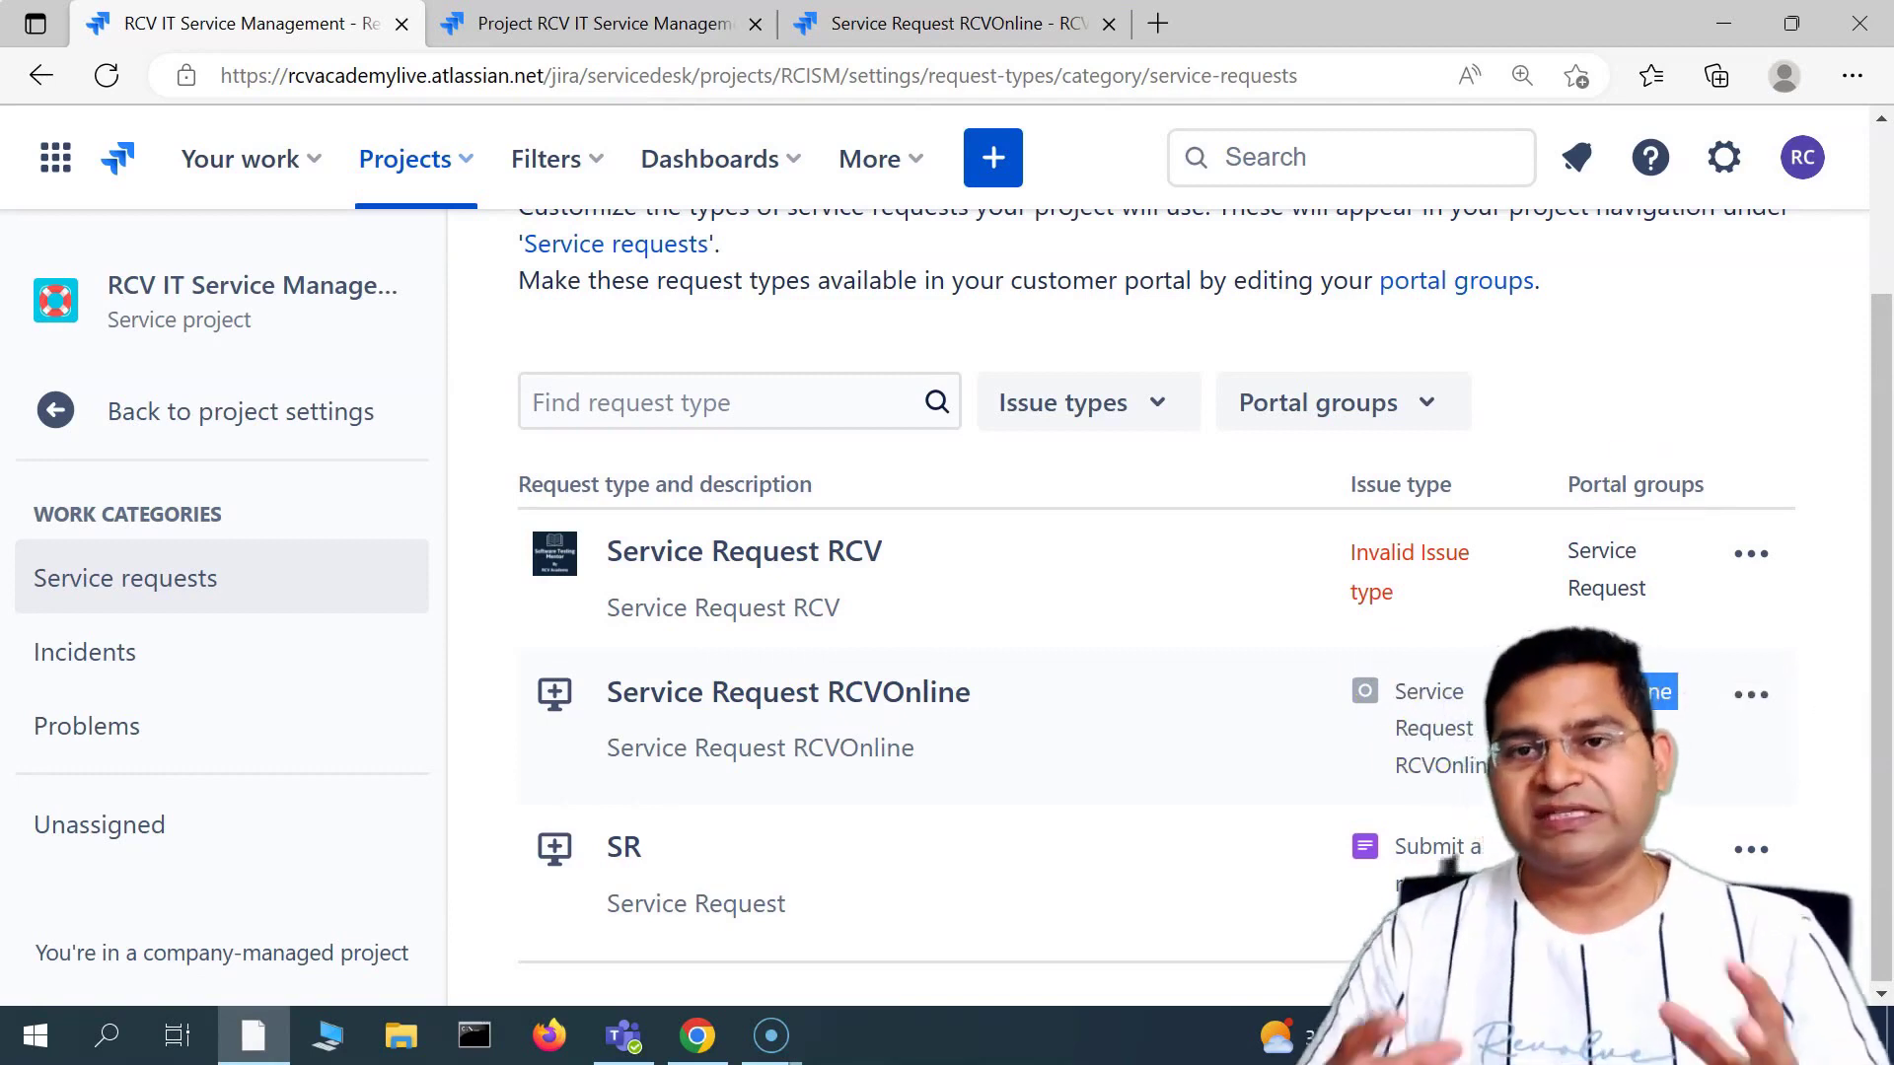
pyautogui.scroll(3, 224, 739)
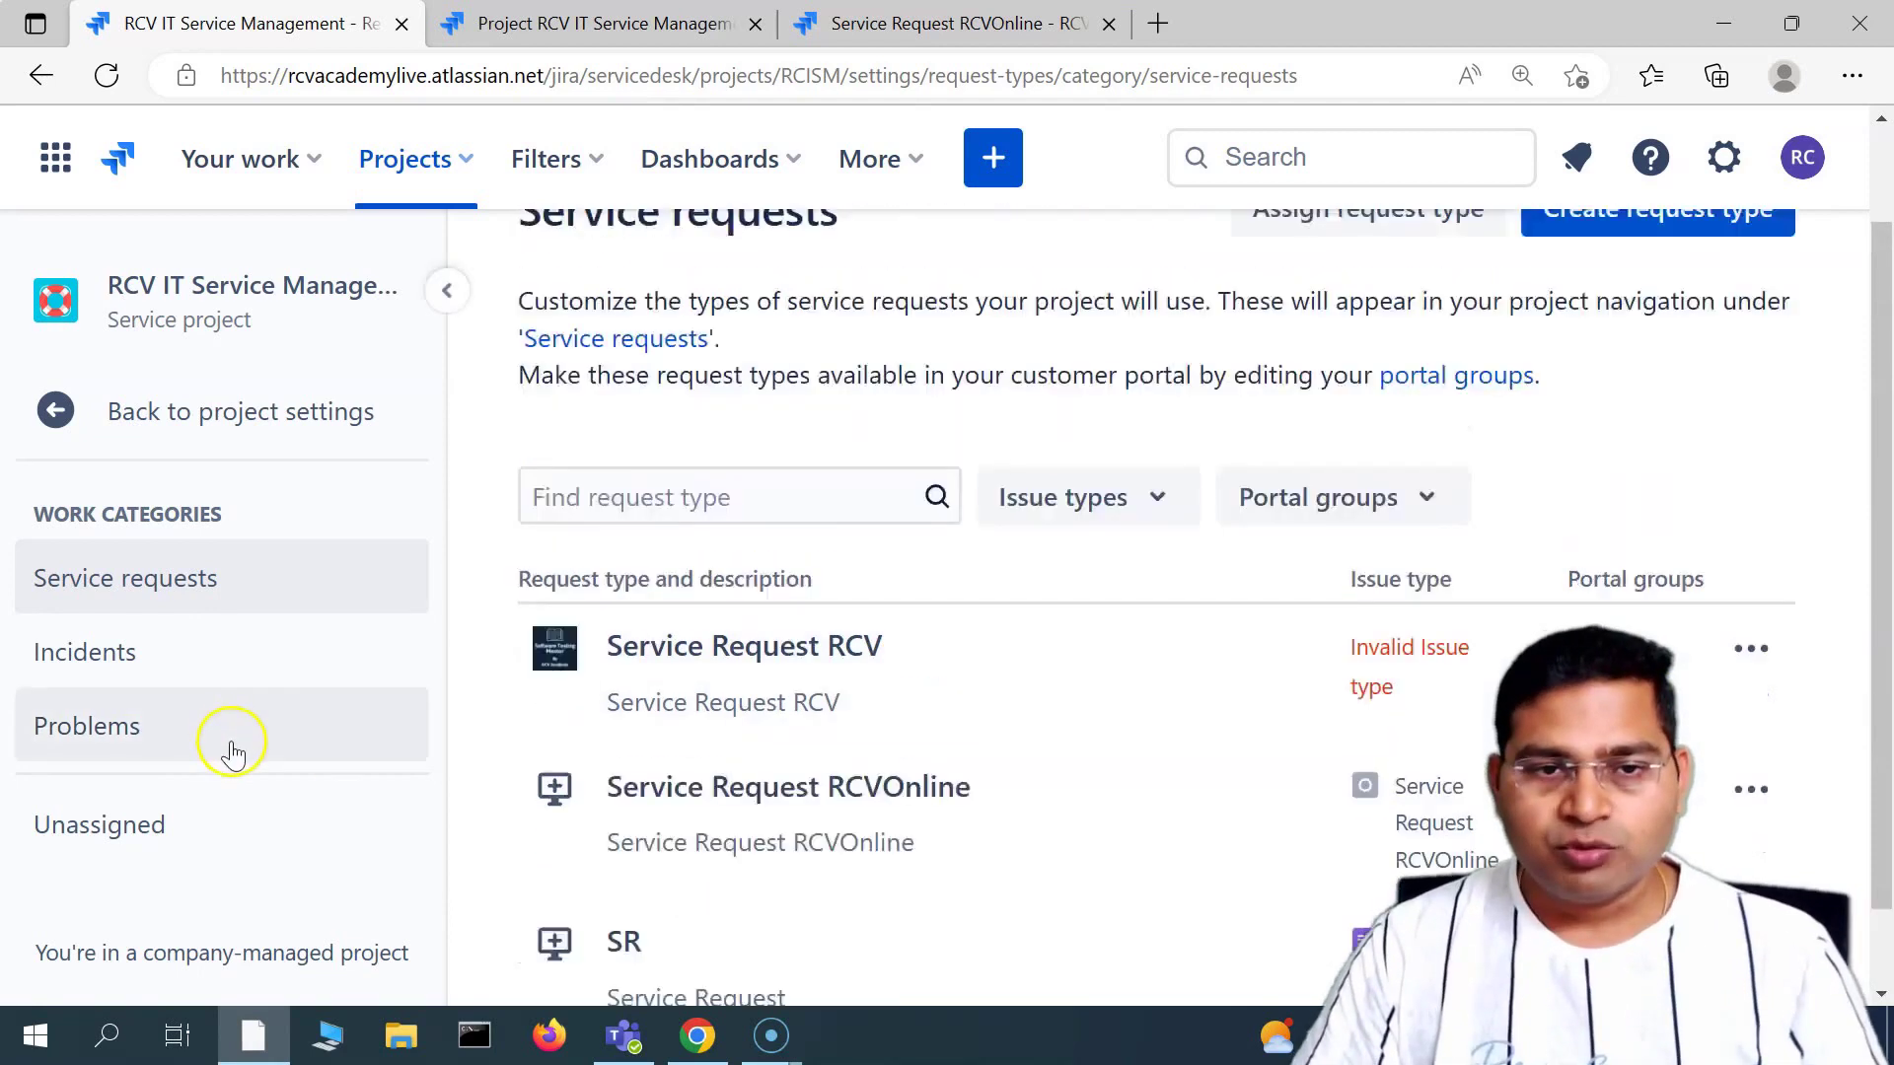
pyautogui.click(61, 439)
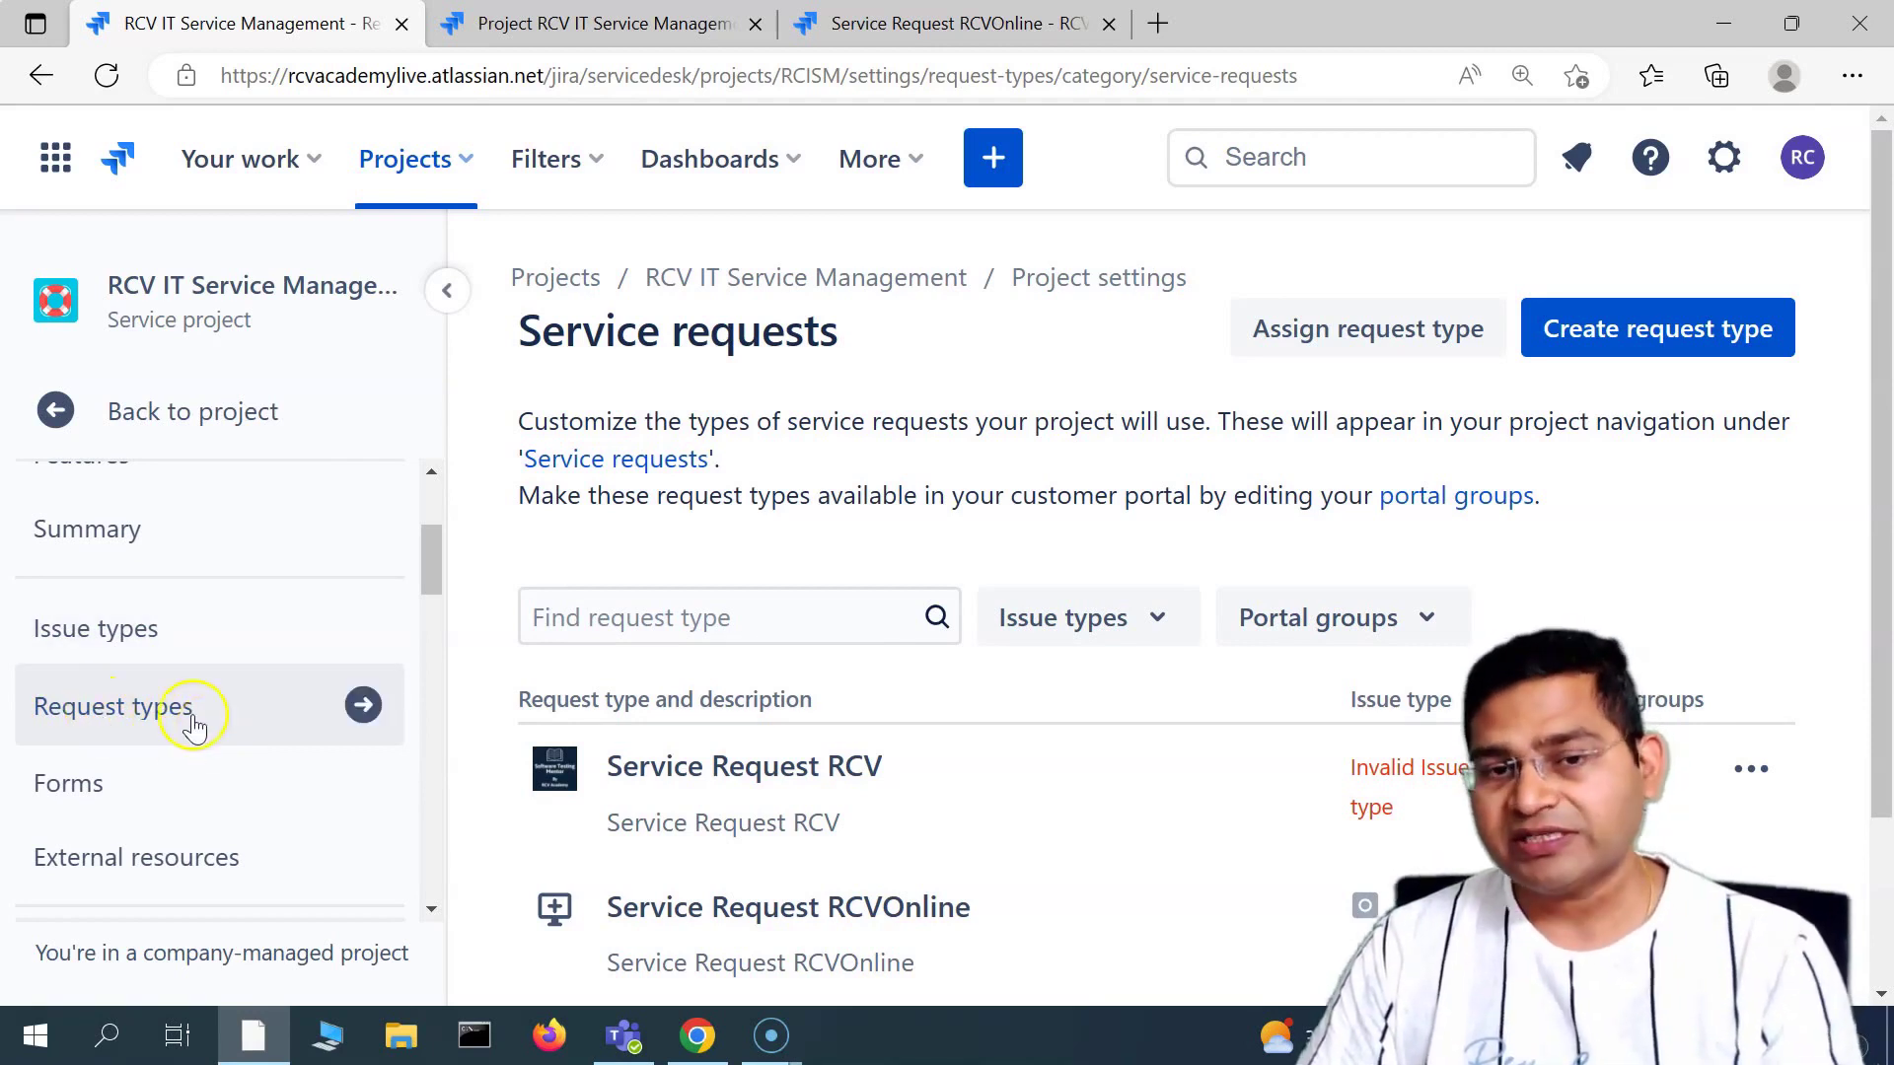
pyautogui.scroll(-2, 1282, 759)
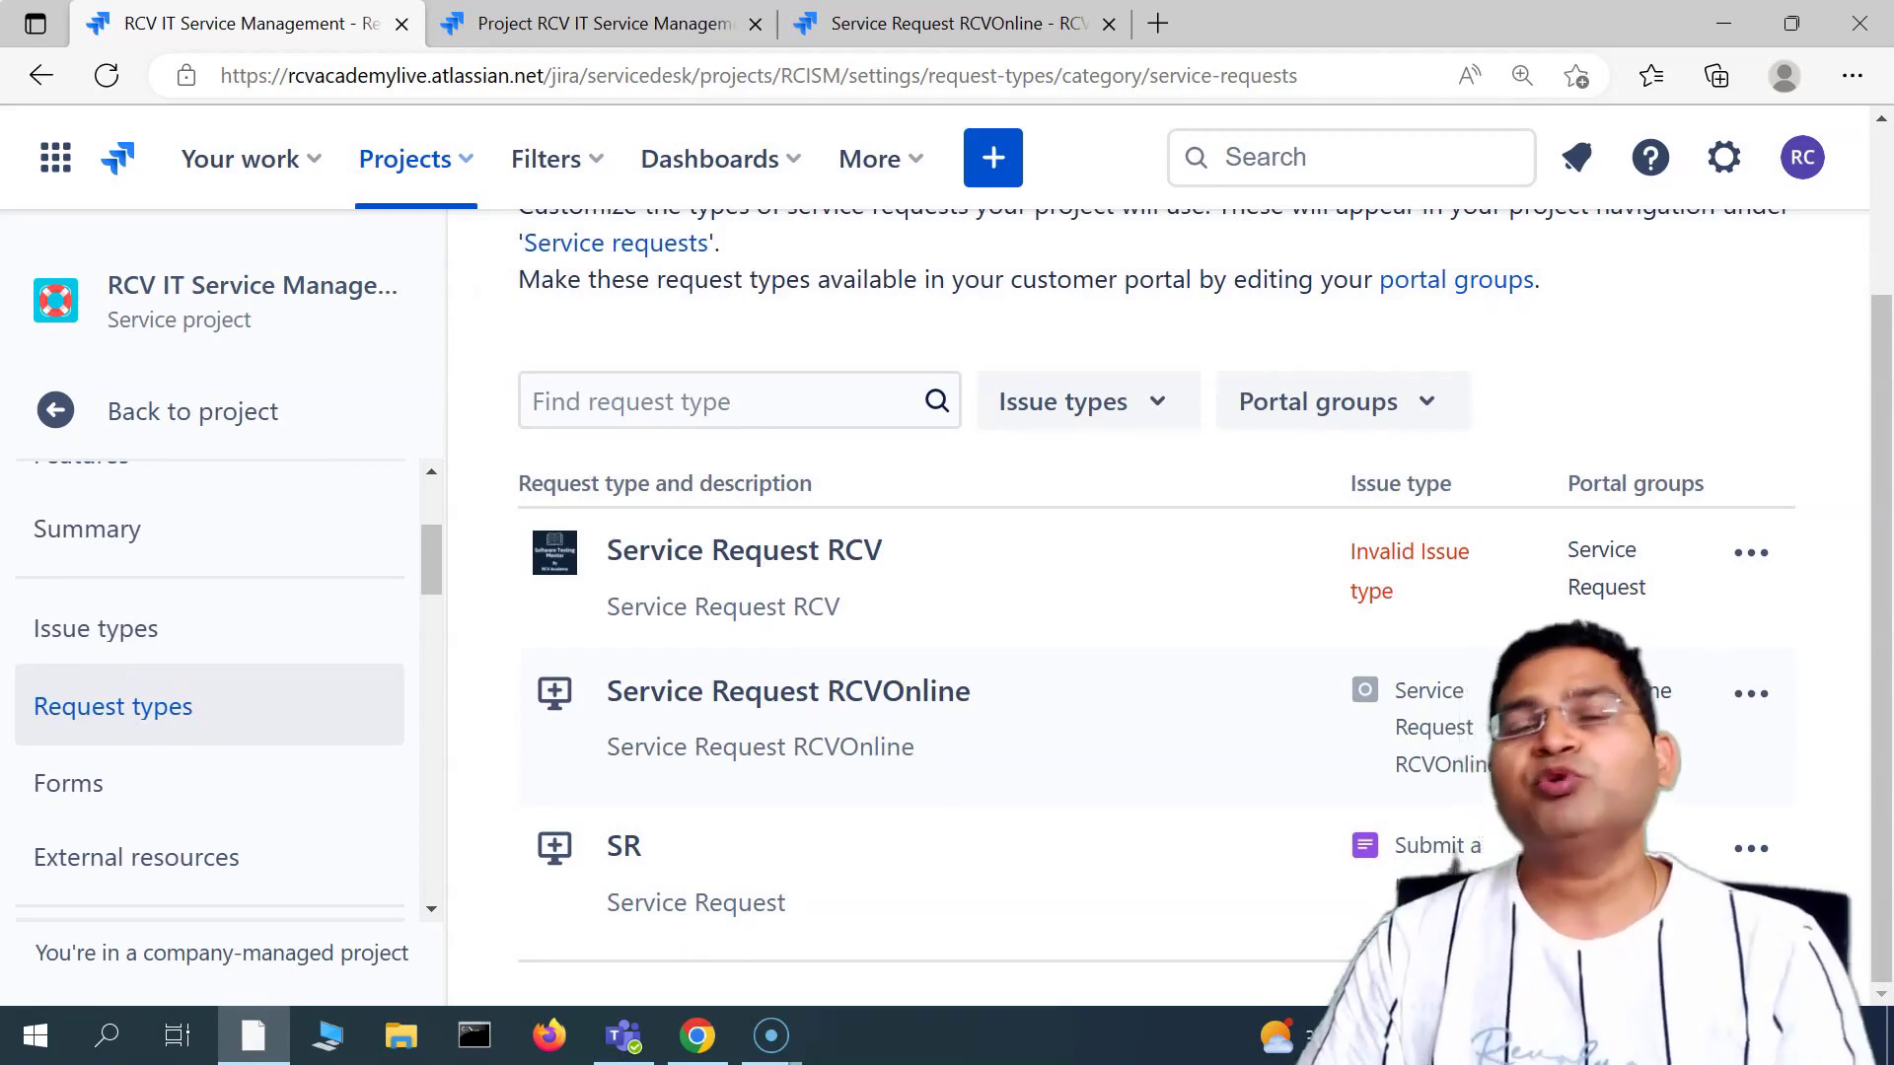
# - Load the customer portal home page at servicedesk/customer/portal/1 and locate the RCVOnline Service Request group
pyautogui.click(1011, 29)
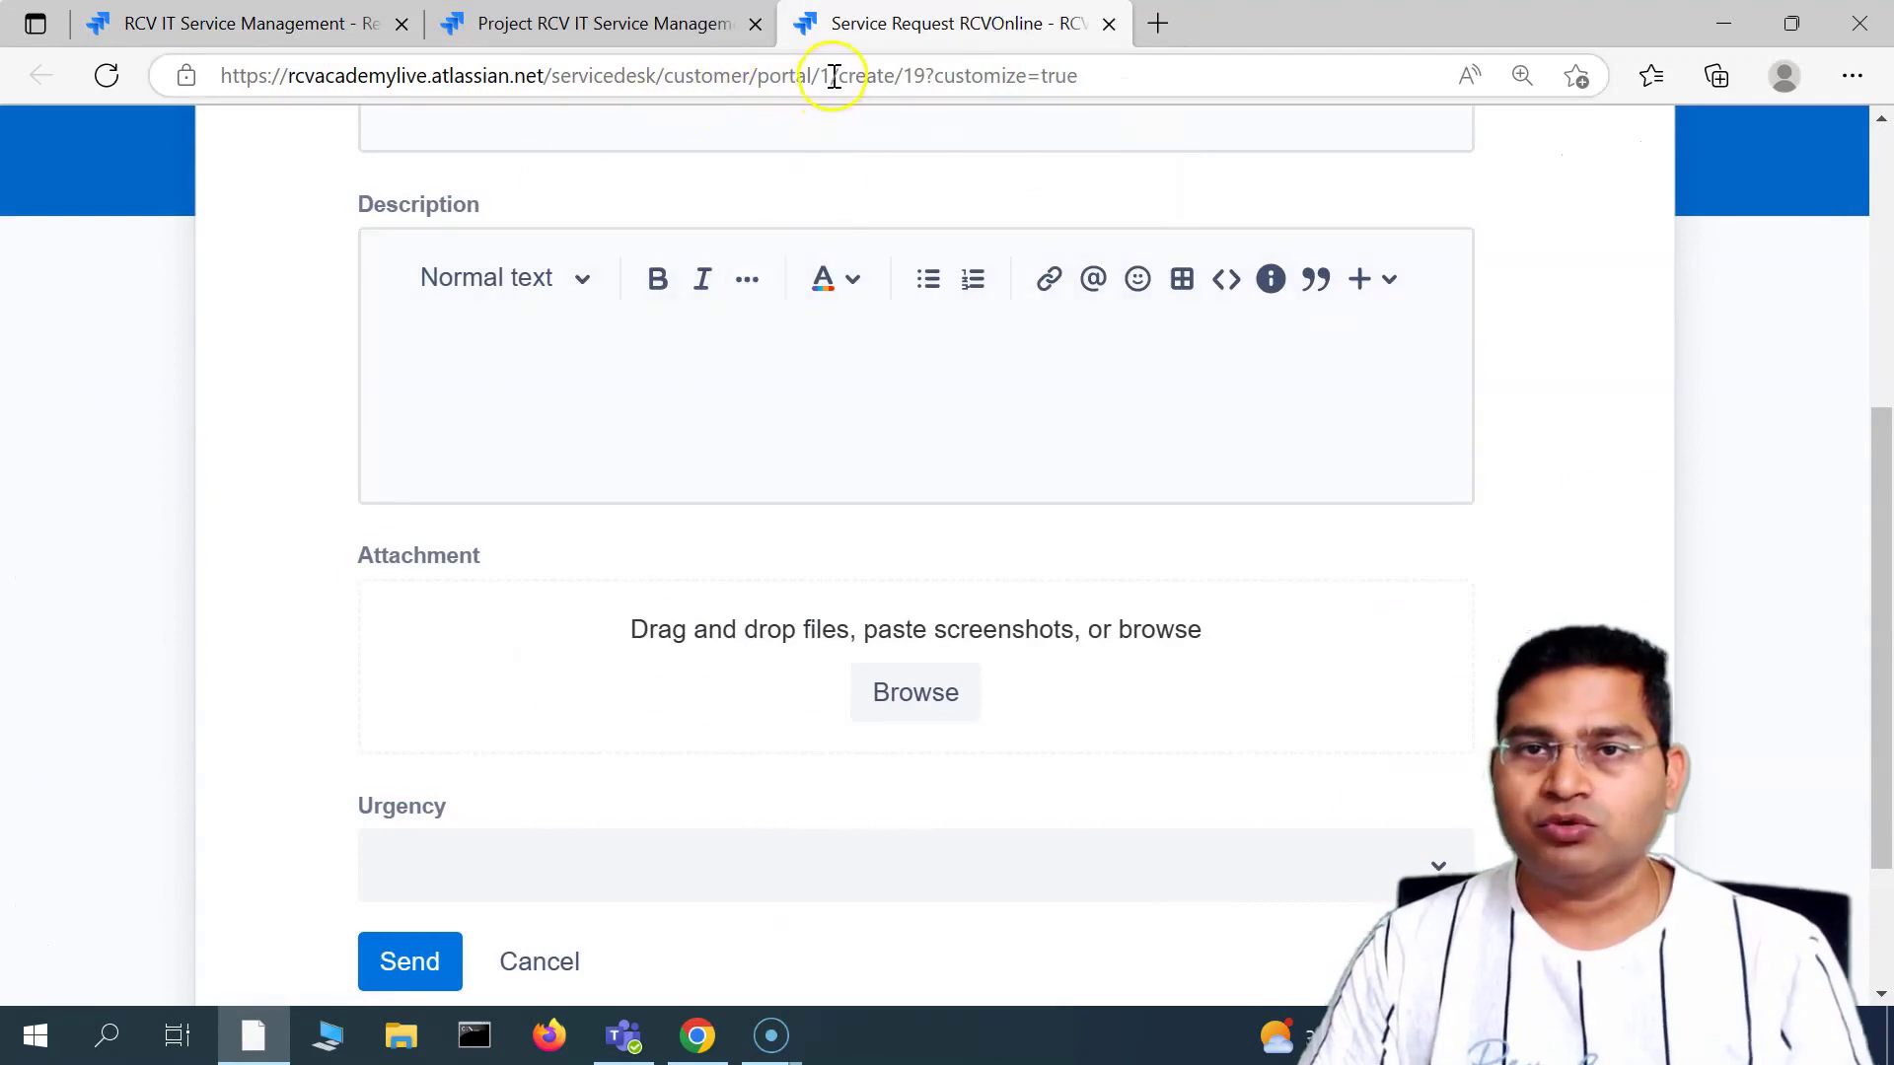
pyautogui.moveTo(834, 77); pyautogui.dragTo(1317, 85)
pyautogui.press('BackSpace')
pyautogui.press('Return')
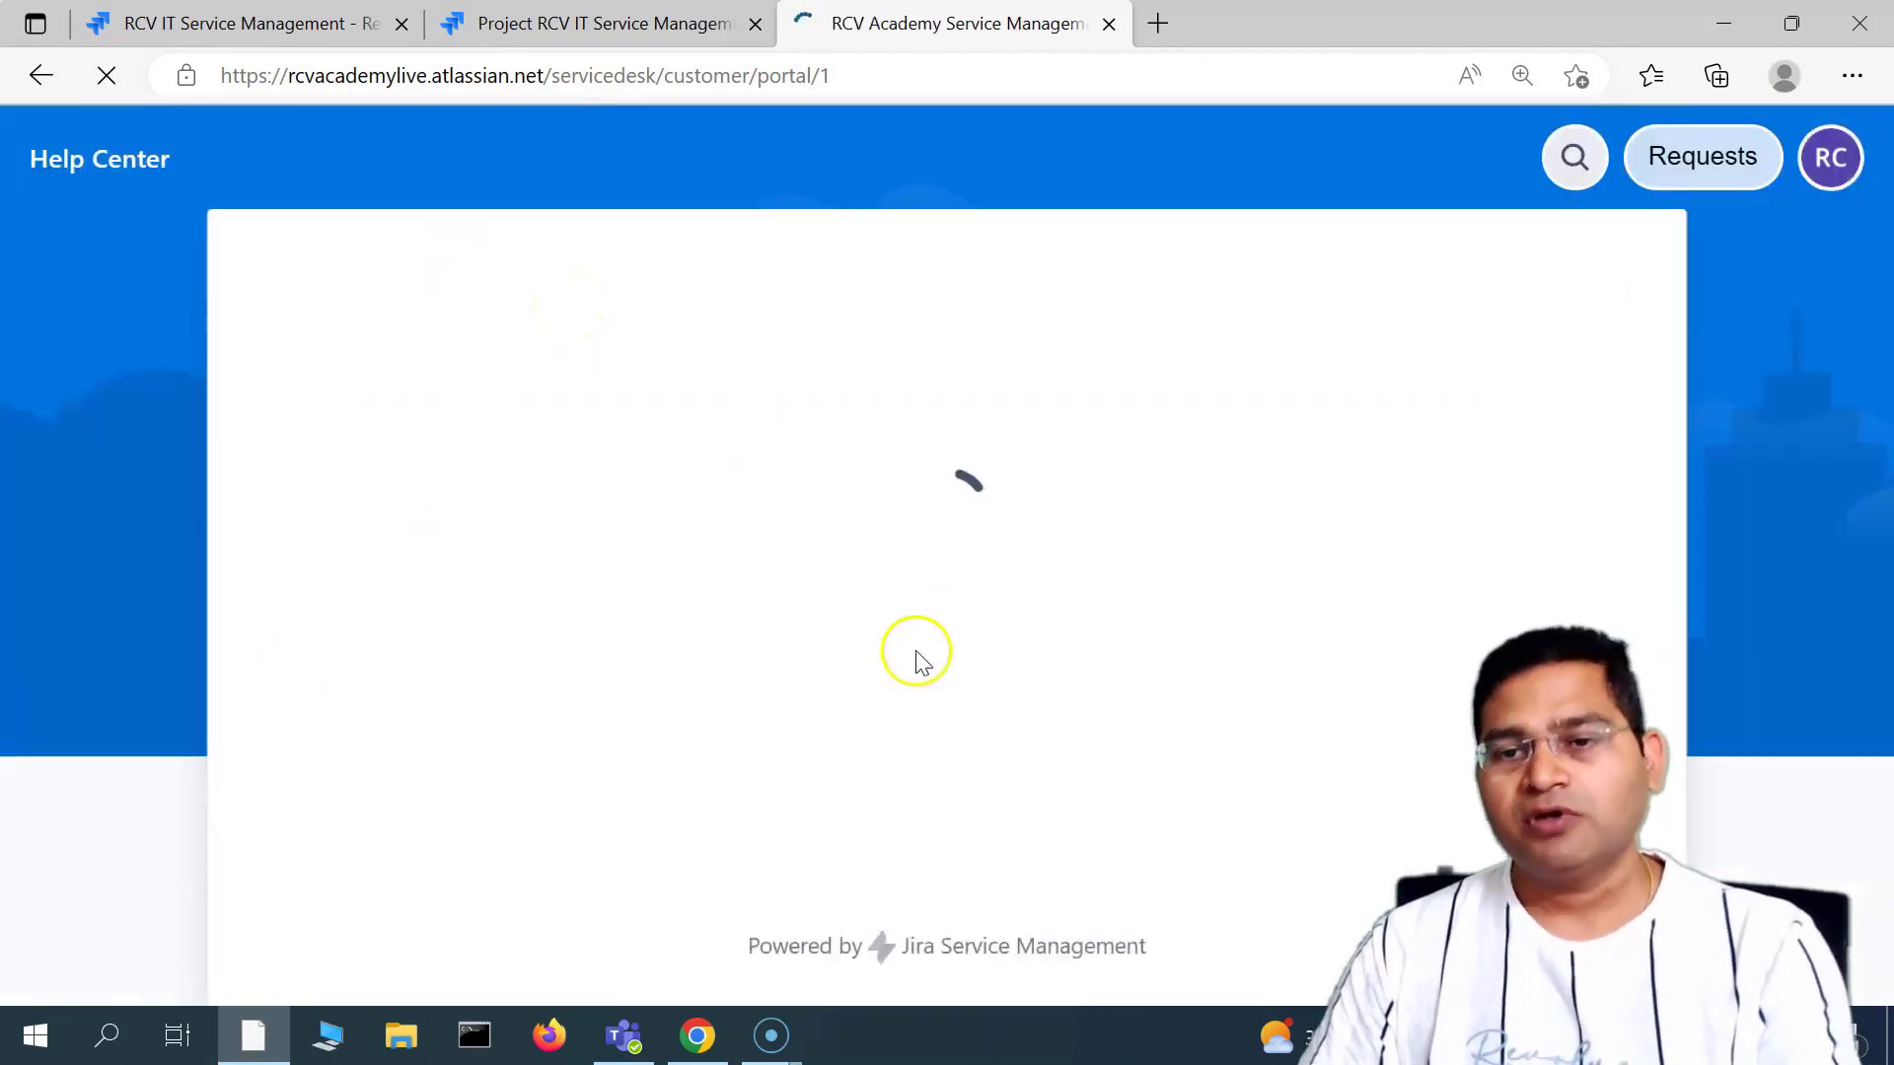
pyautogui.scroll(-4, 877, 657)
pyautogui.scroll(-5, 877, 656)
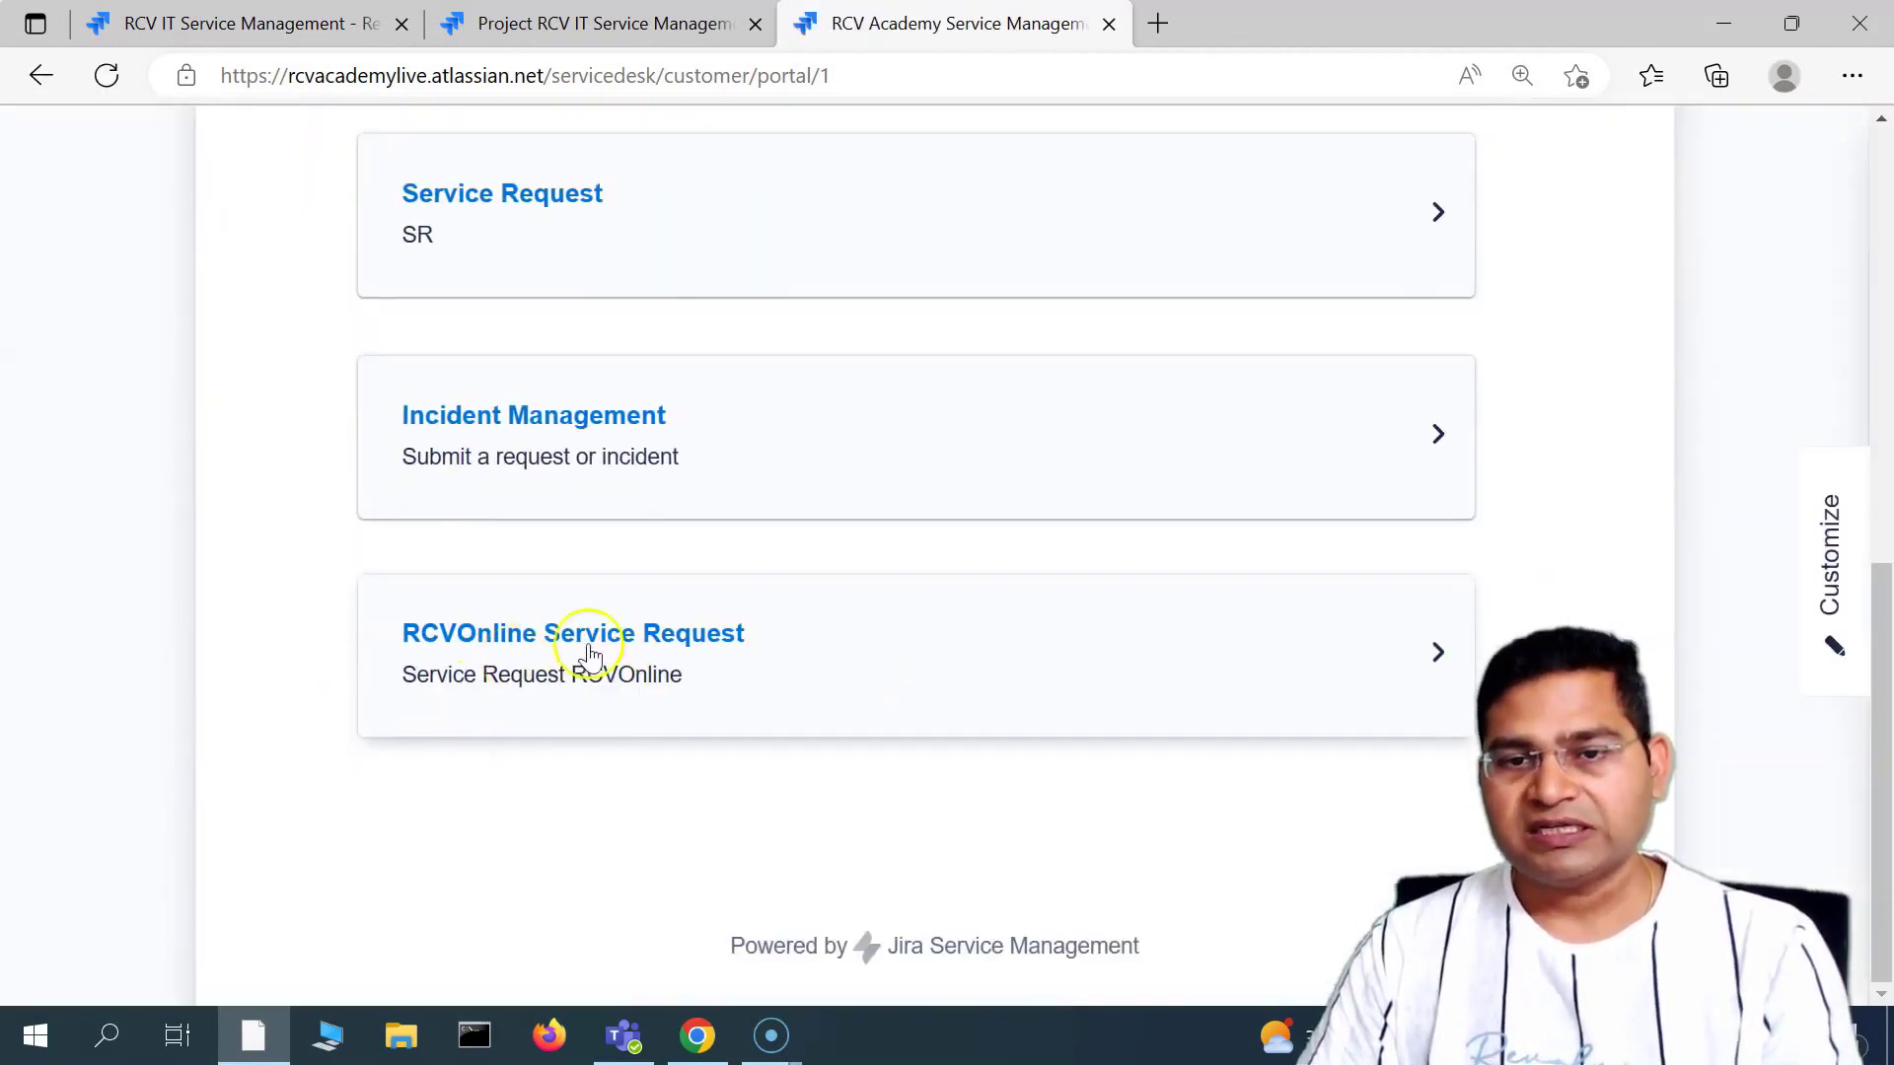
# - Open the Service Request RCVOnline form from its portal group, review its fields and return to the service requests list
pyautogui.click(1431, 655)
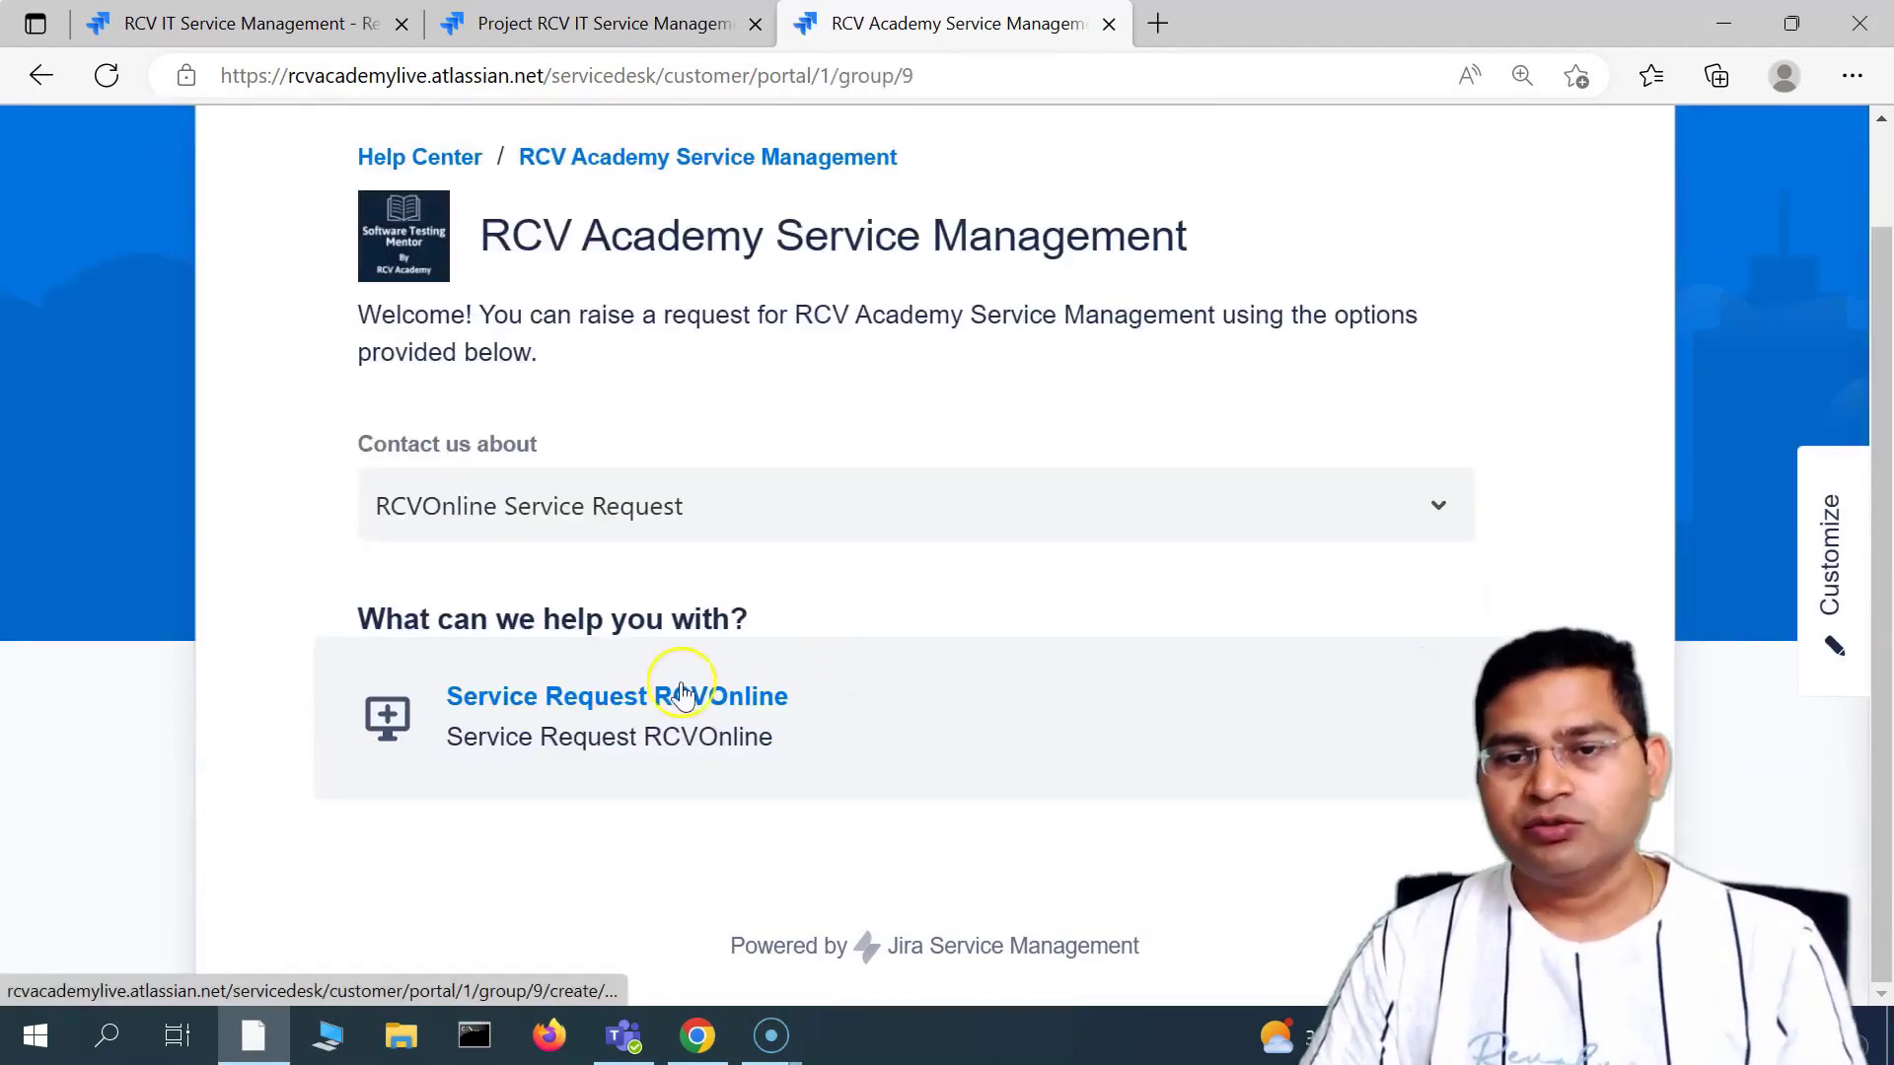
pyautogui.click(752, 702)
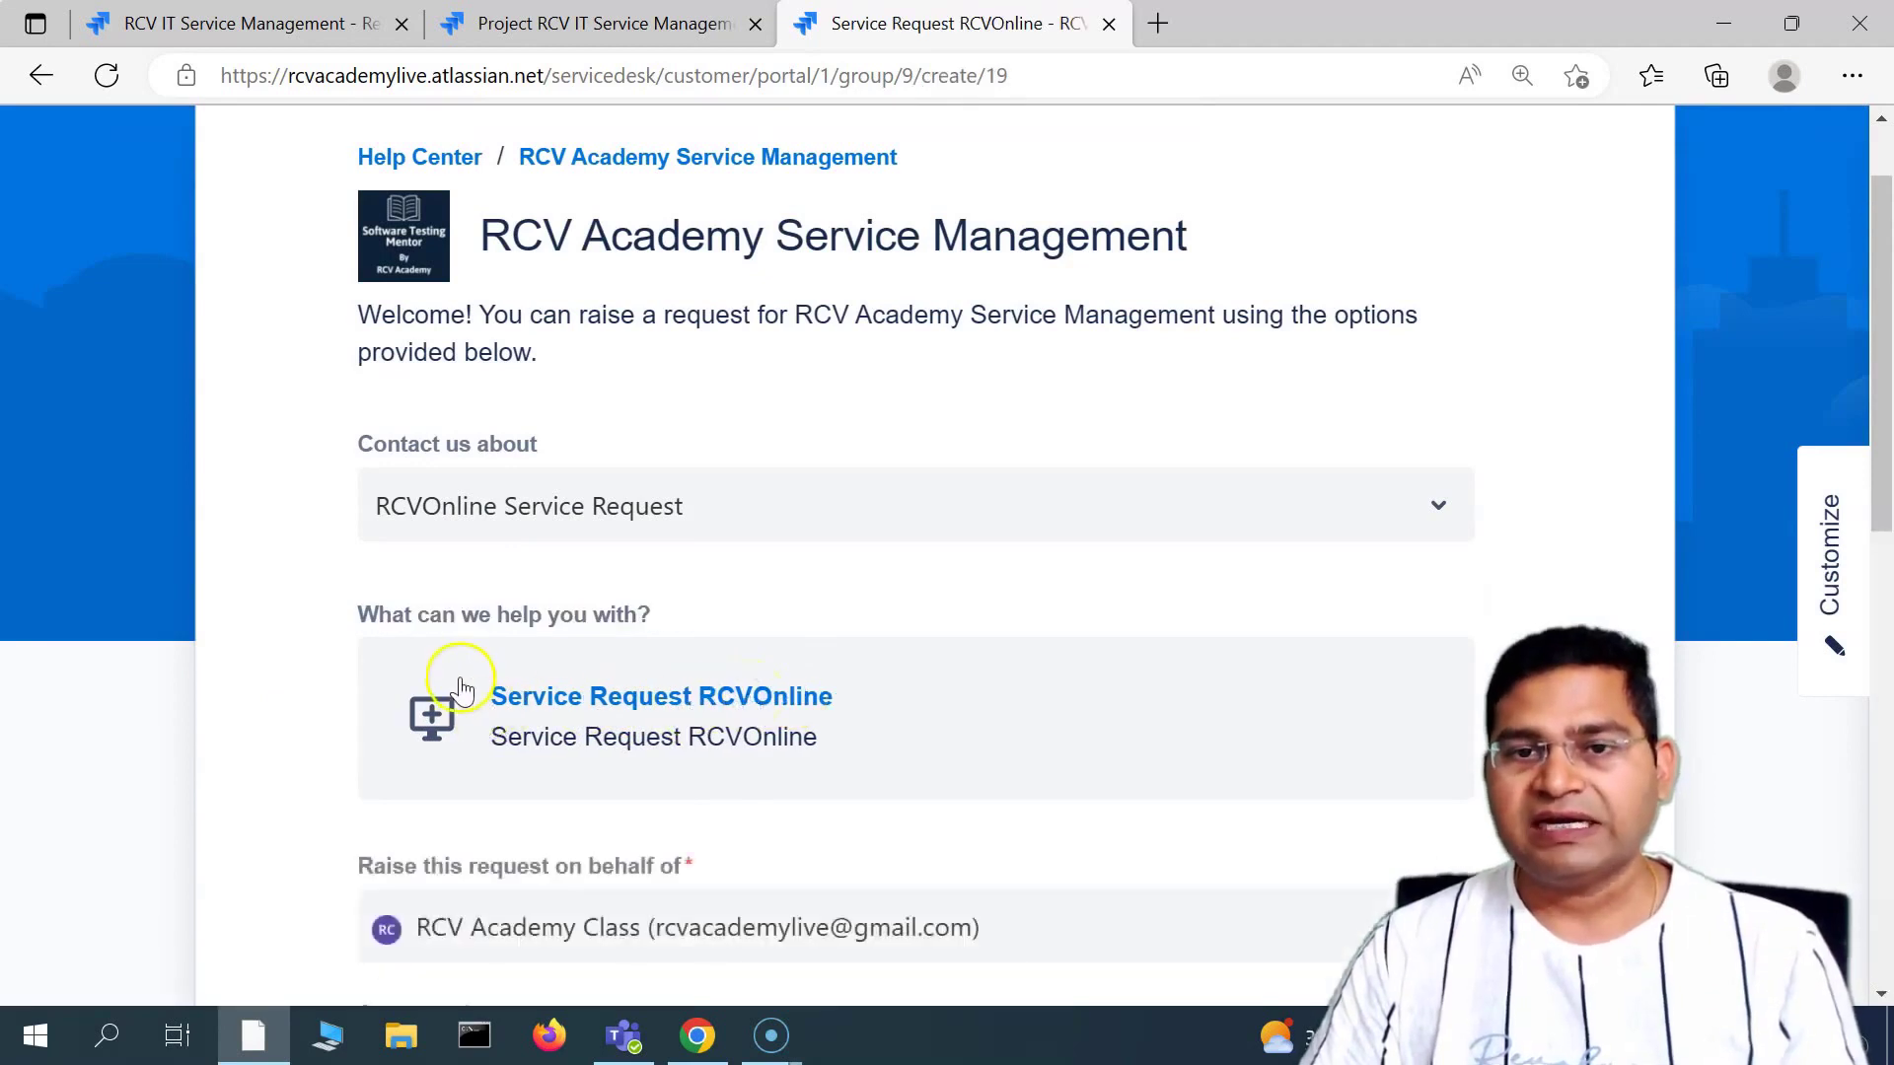
pyautogui.scroll(-6, 473, 710)
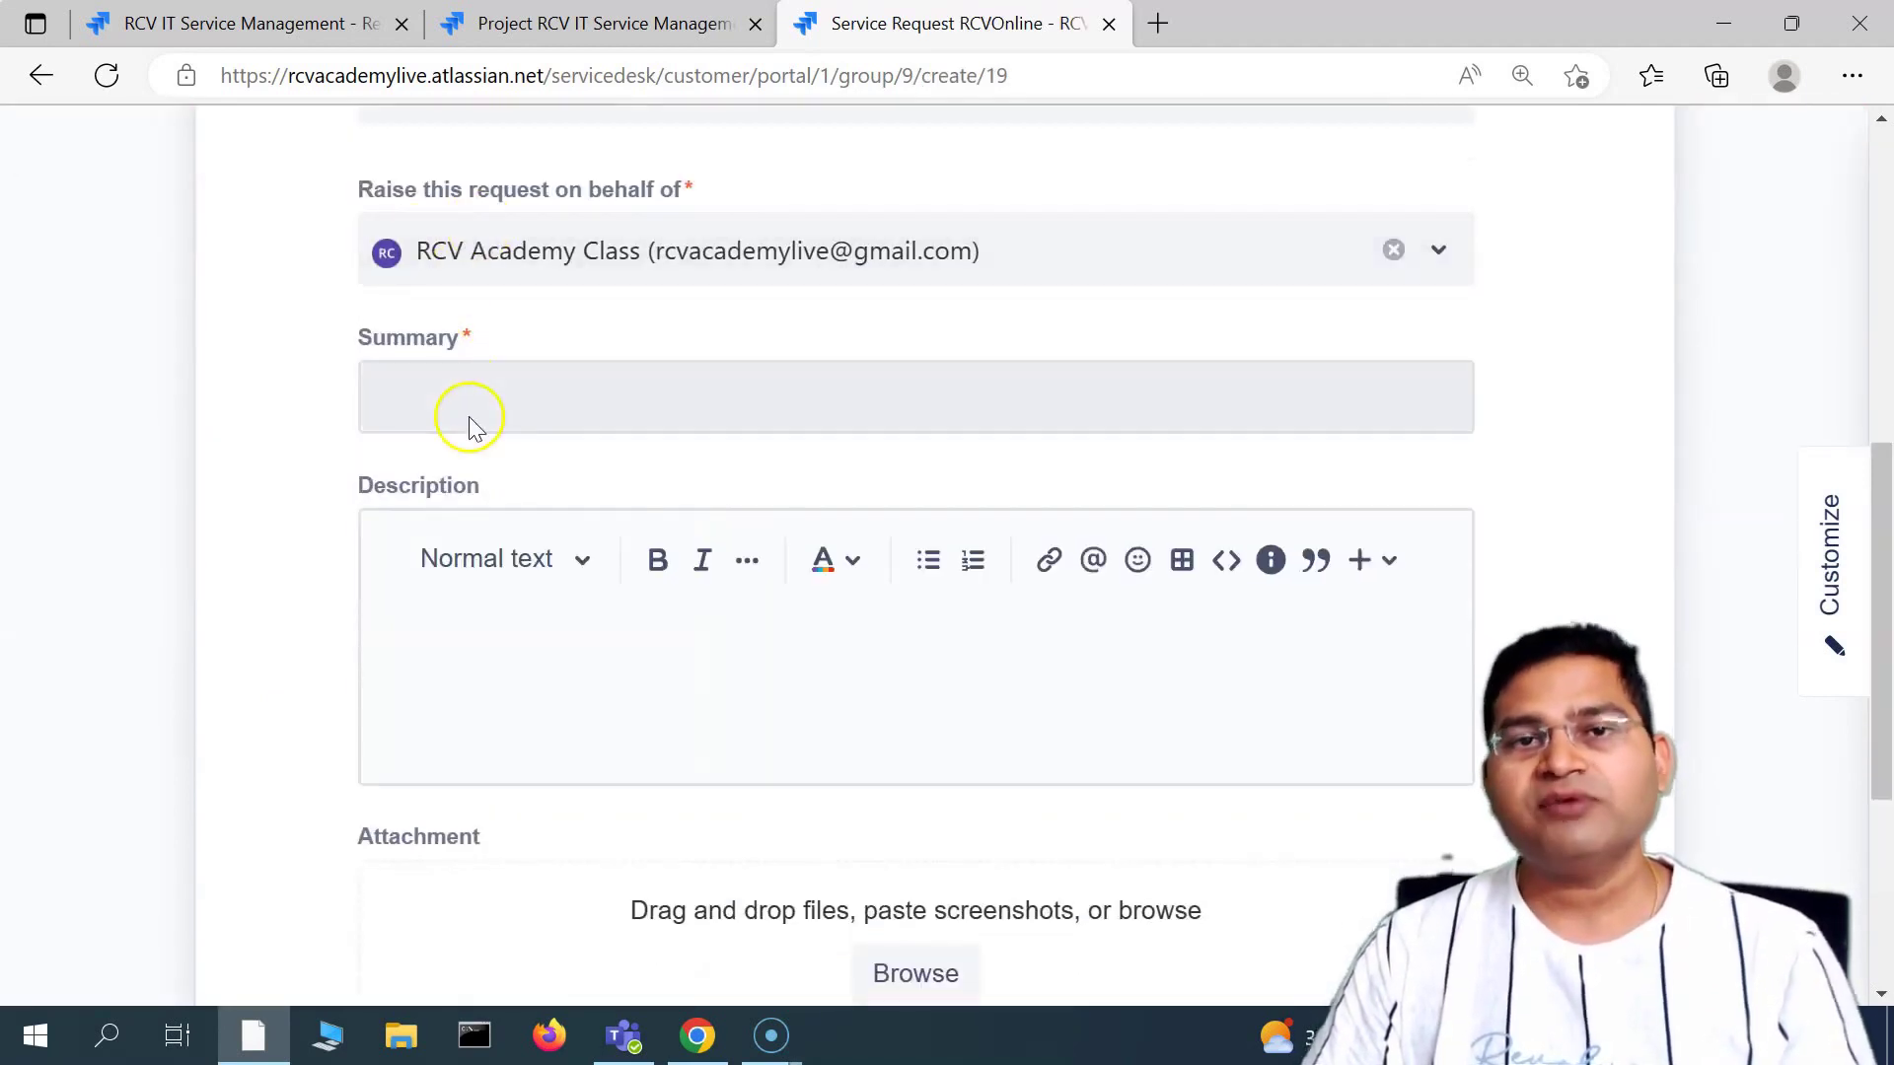
pyautogui.scroll(4, 537, 473)
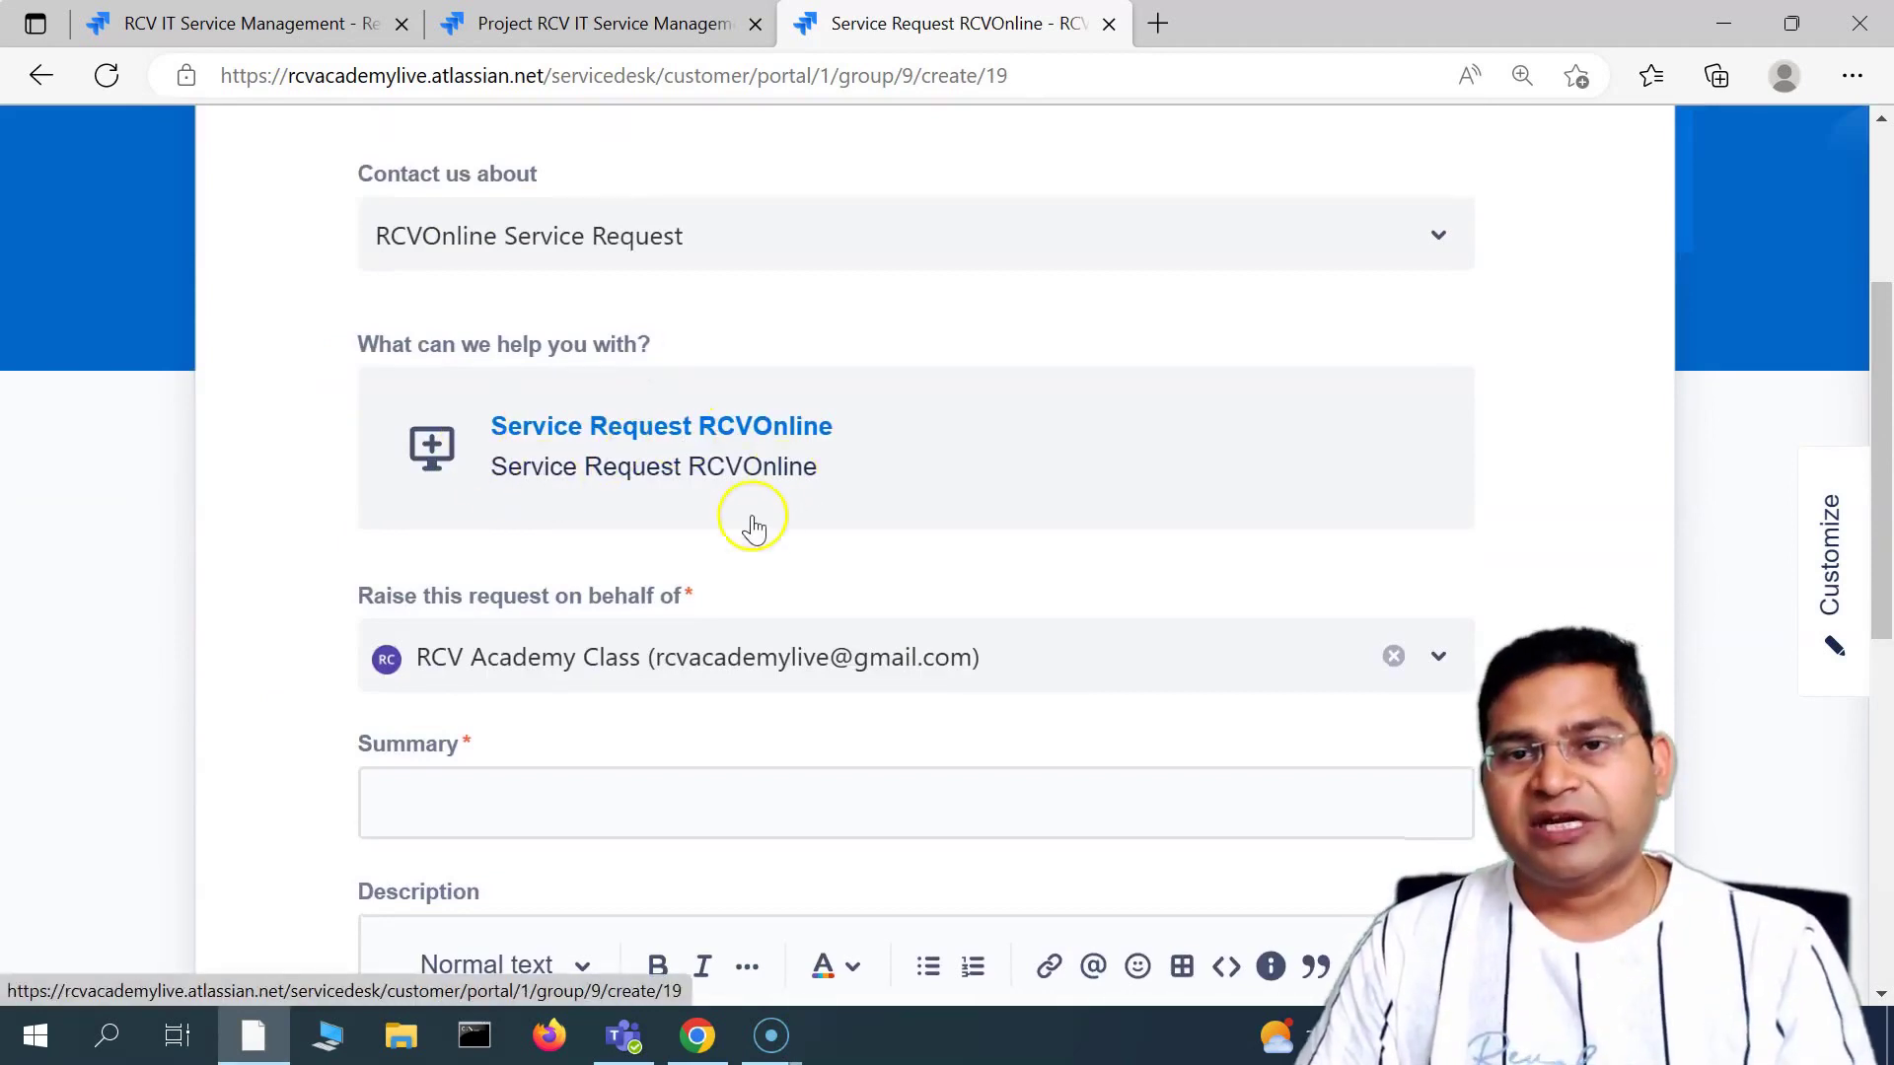
pyautogui.scroll(-3, 532, 607)
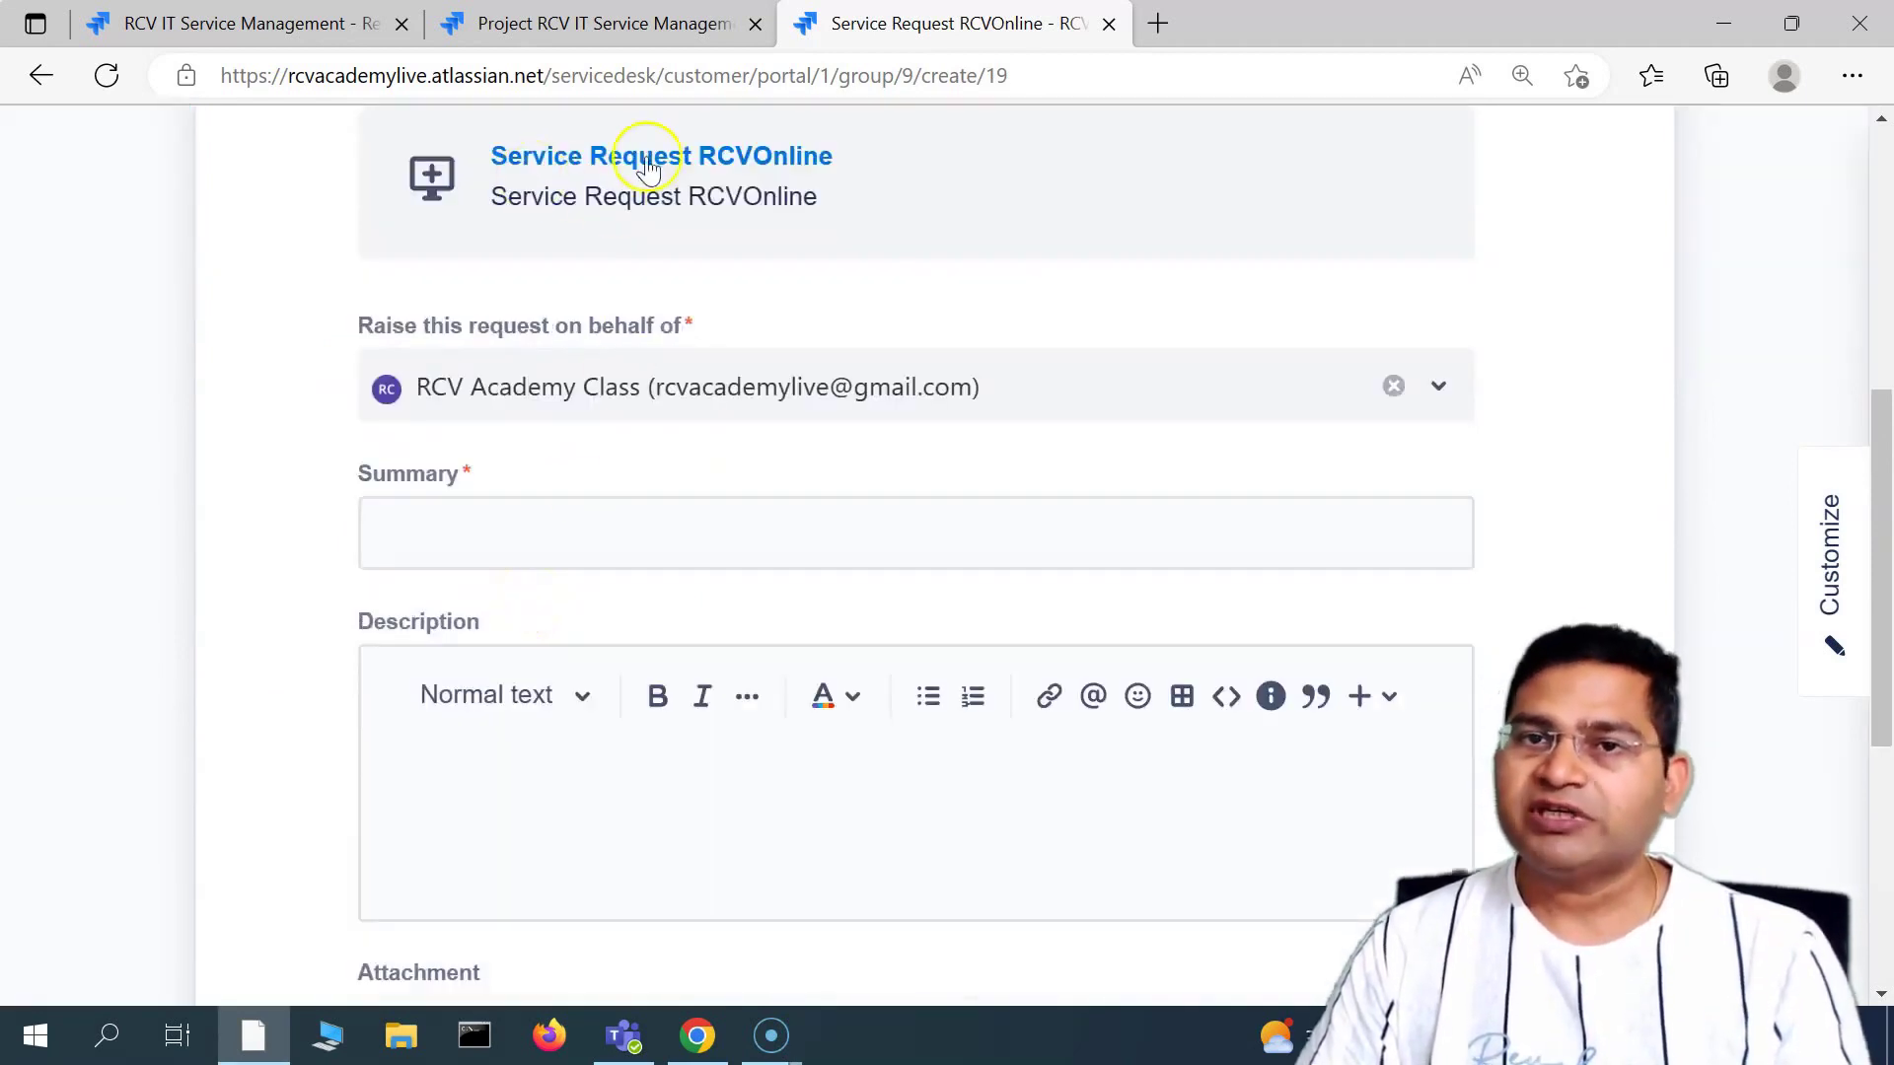
pyautogui.click(405, 537)
pyautogui.click(250, 742)
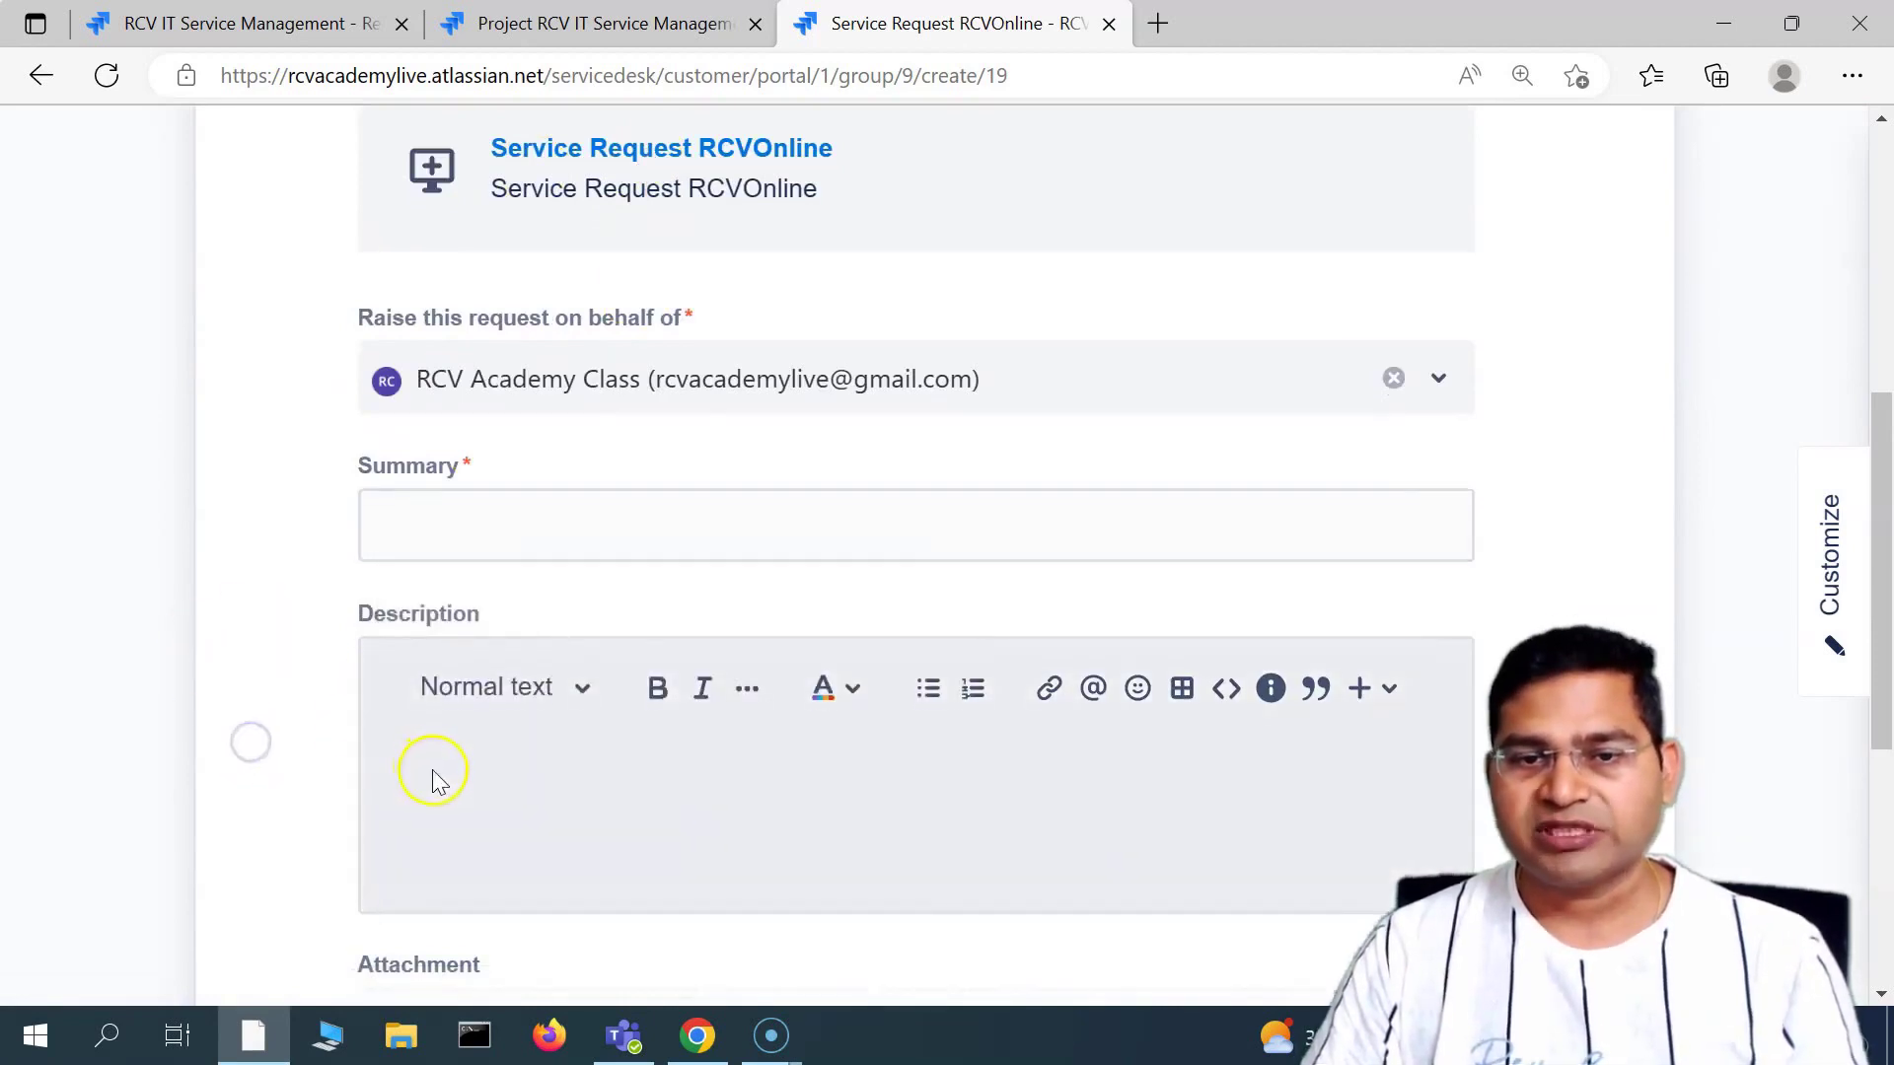
pyautogui.scroll(-5, 431, 774)
pyautogui.click(500, 753)
pyautogui.click(309, 773)
pyautogui.scroll(-1, 240, 782)
pyautogui.click(248, 30)
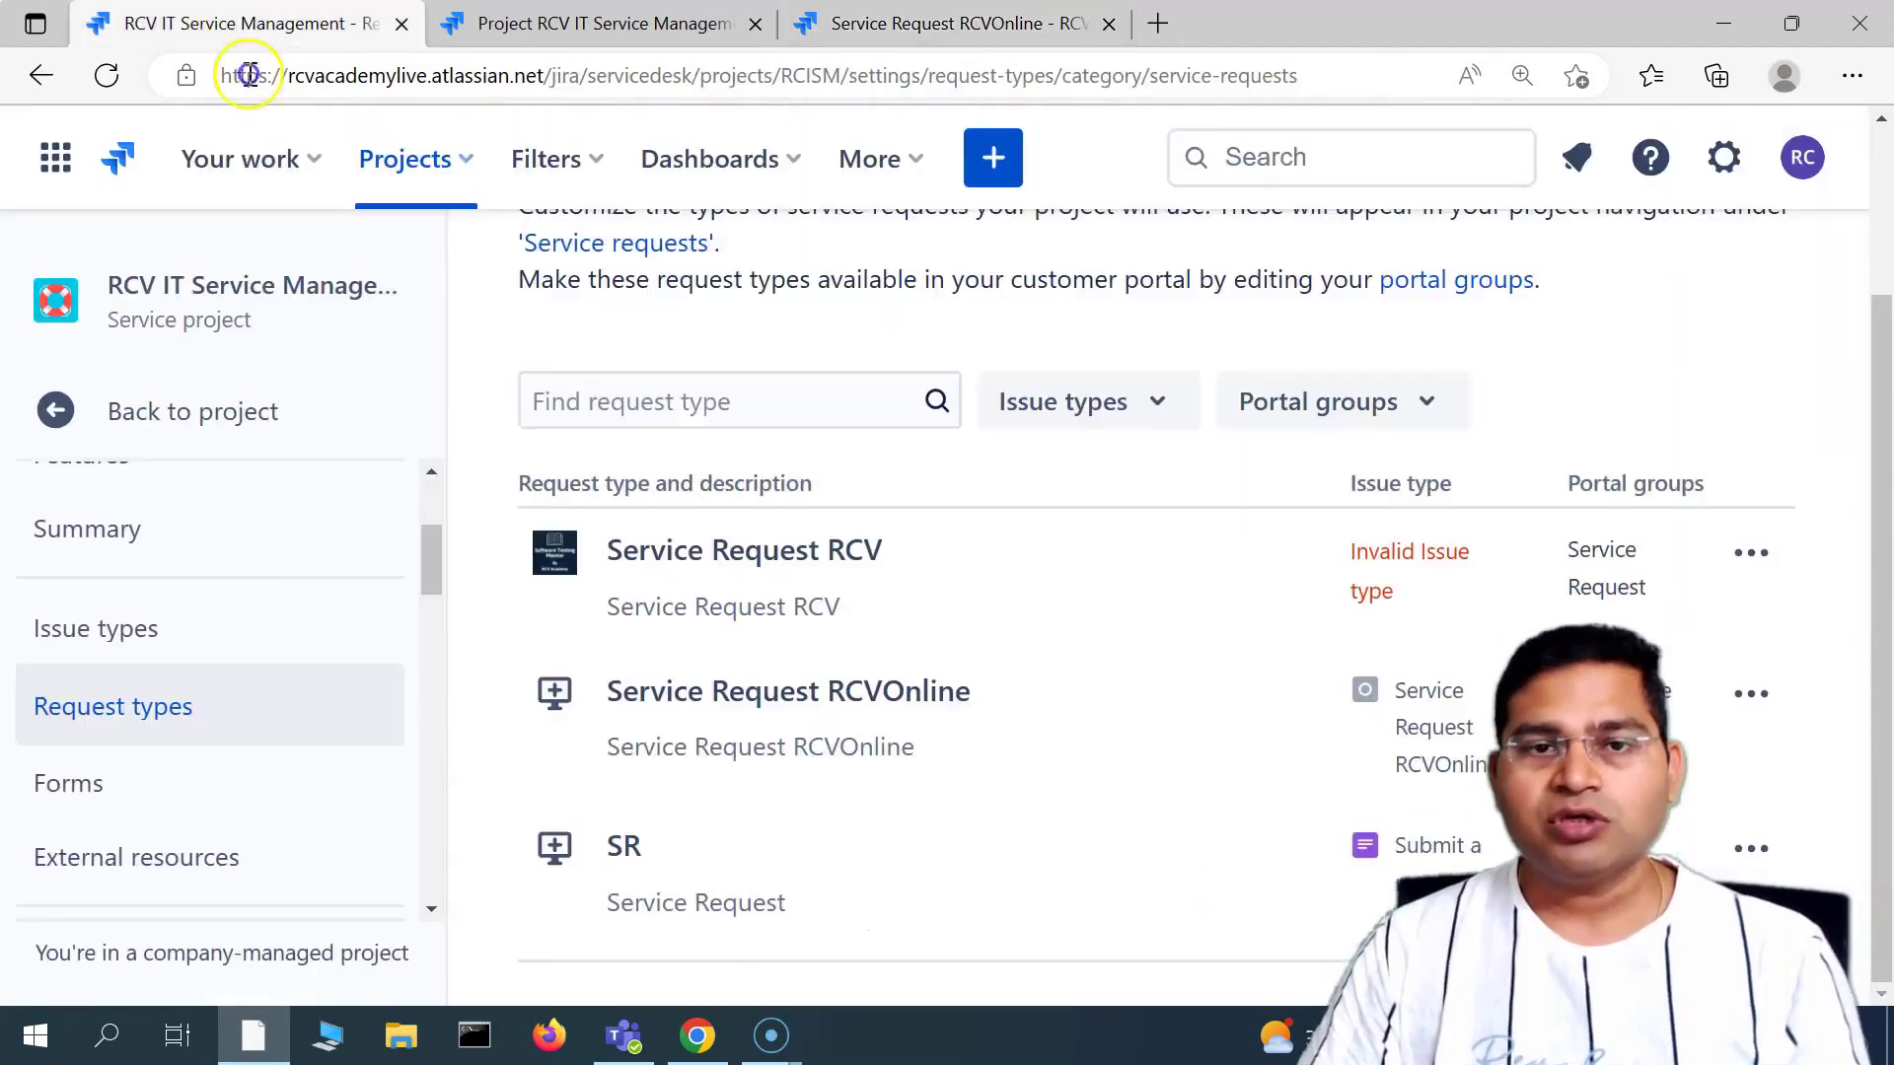